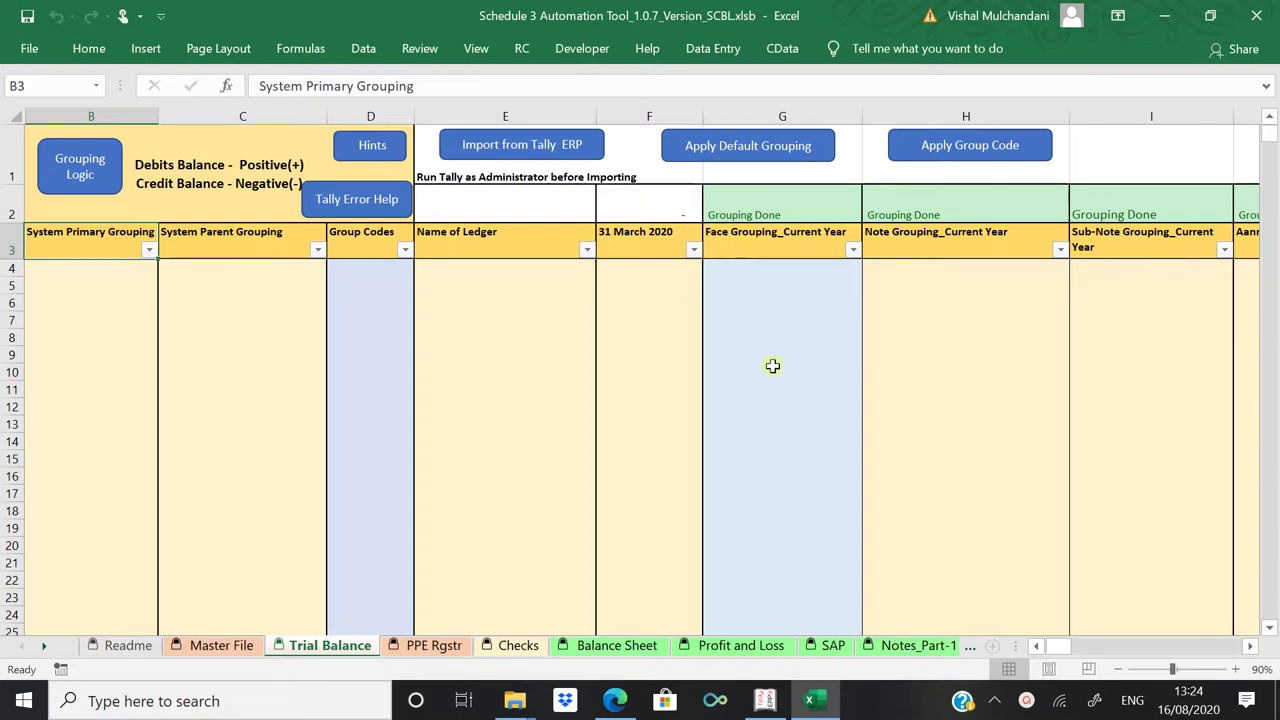
Step: Check the current period in Tally.ERP 9, return to Excel and import the Tally trial balance into the Trial Balance sheet
{"action": "left_click", "coordinate": [763, 702]}
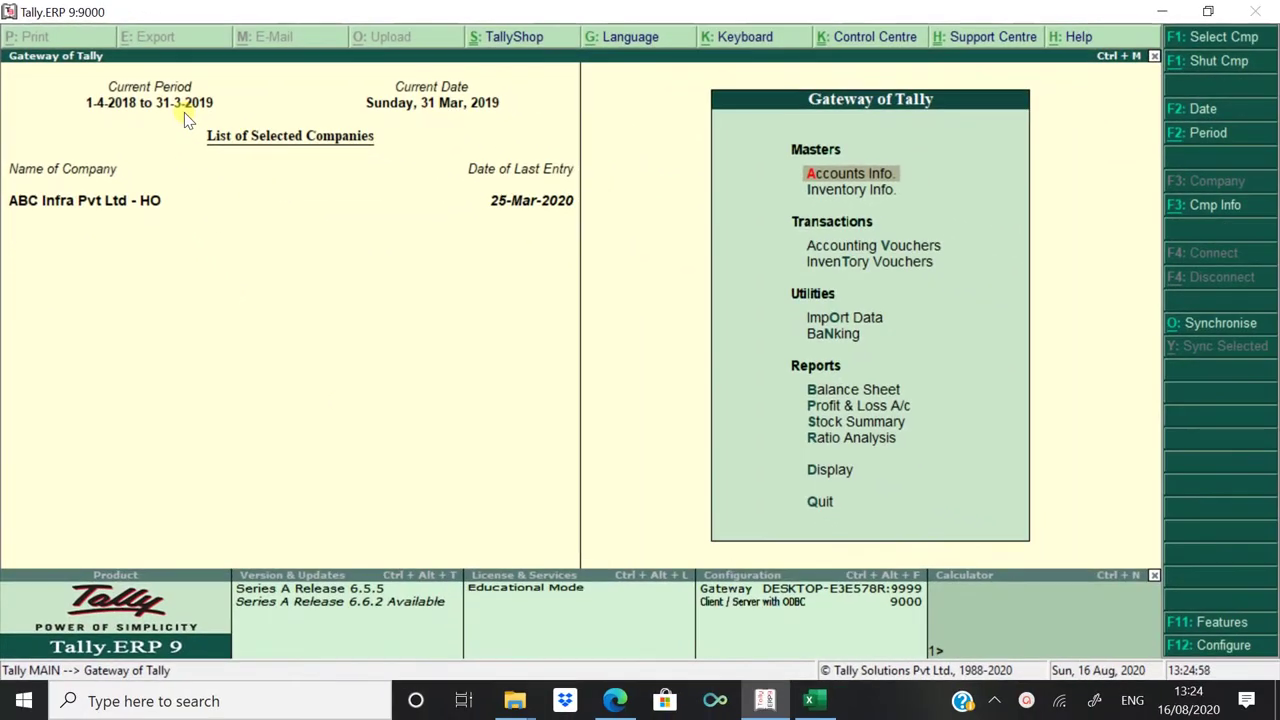
{"action": "key", "text": "alt+Tab"}
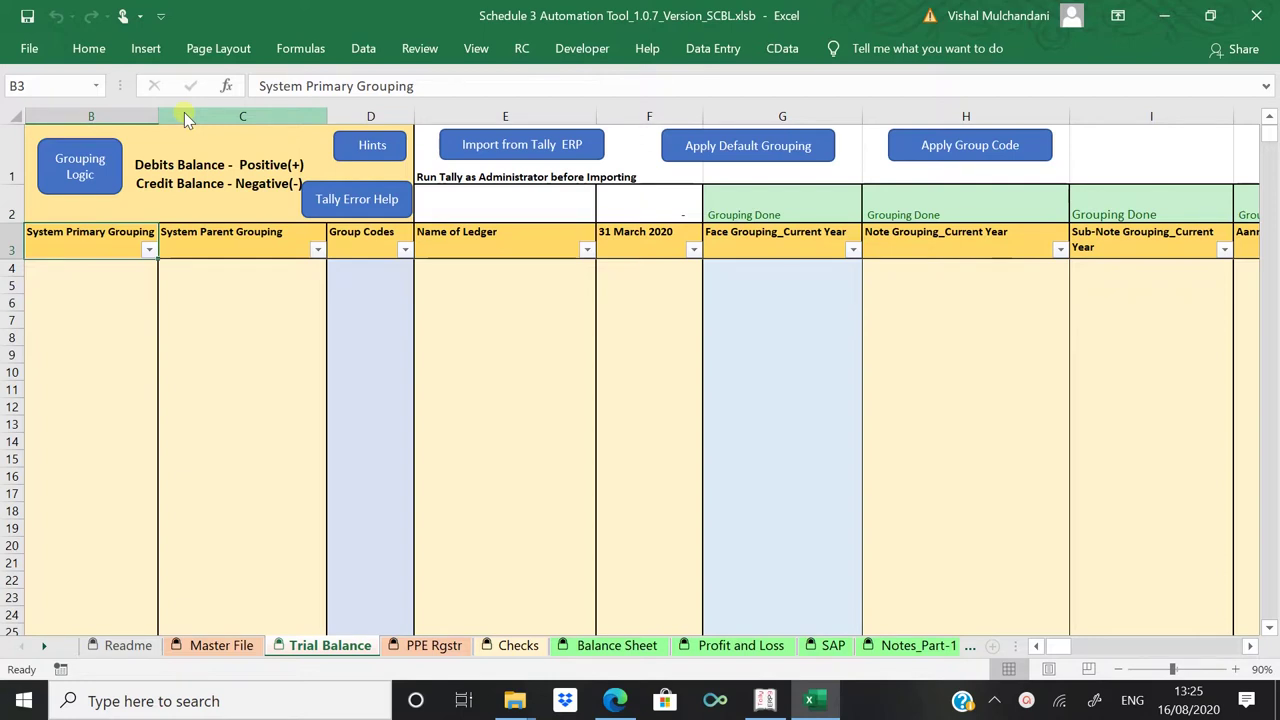
{"action": "key", "text": "alt+Tab"}
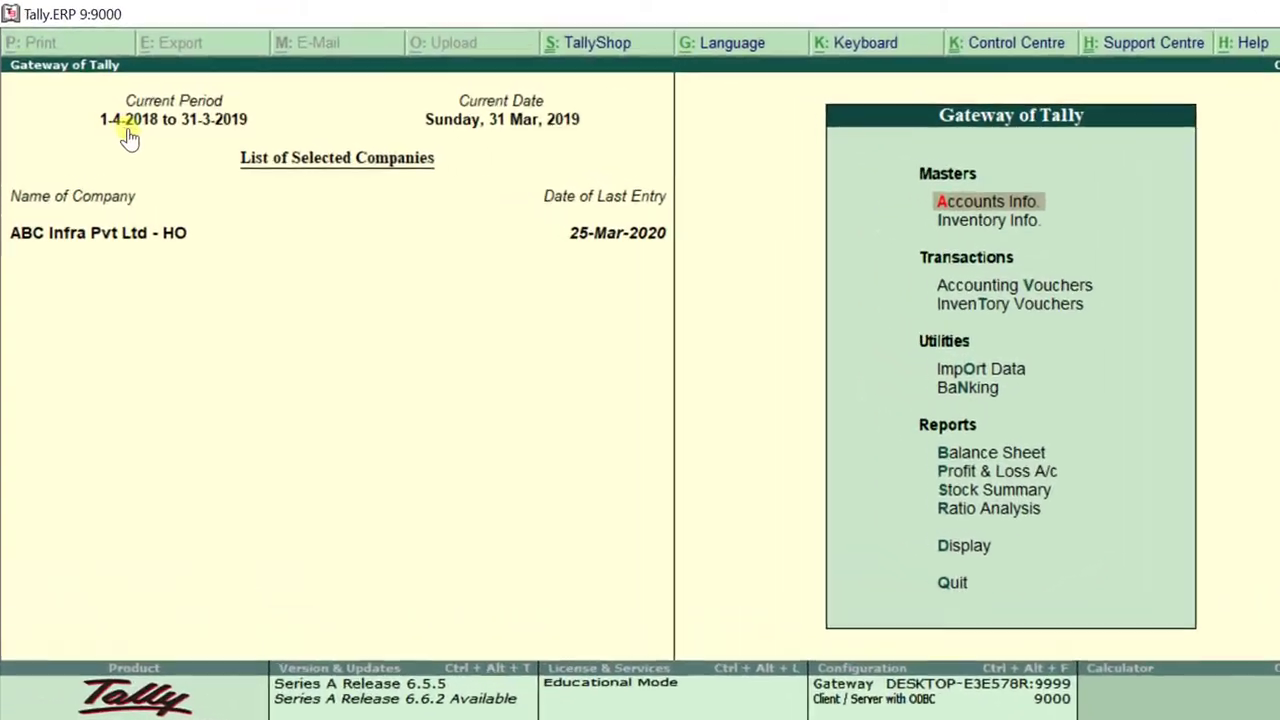
{"action": "key", "text": "alt+Tab"}
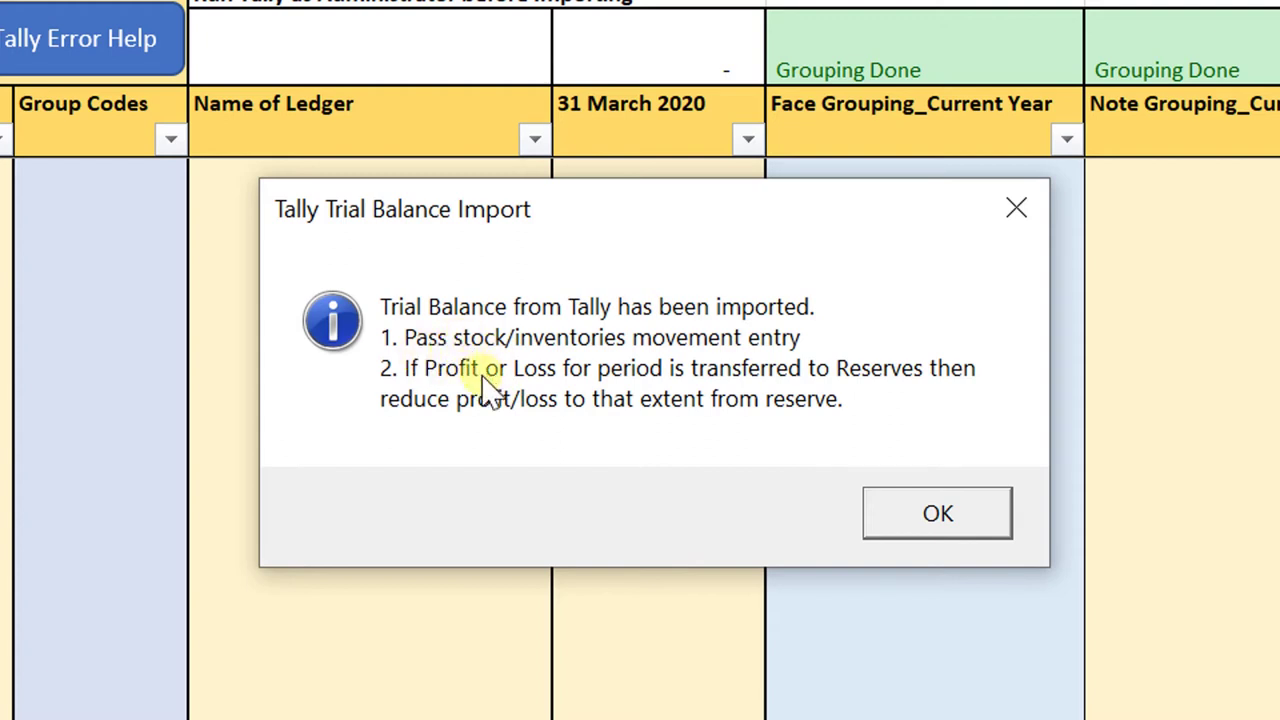
{"action": "left_click", "coordinate": [925, 515]}
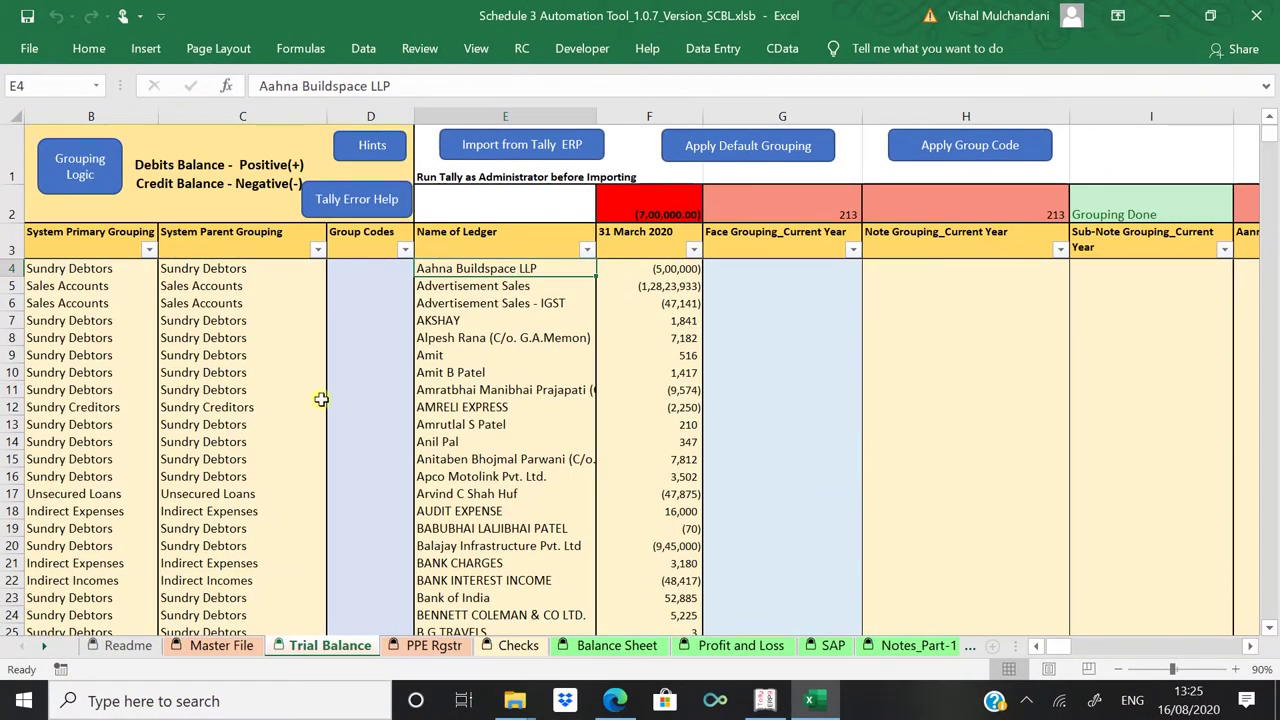
Step: Examine the groupings, ledger names and 31 March 2020 balances in the first imported trial balance rows
{"action": "left_click", "coordinate": [66, 282]}
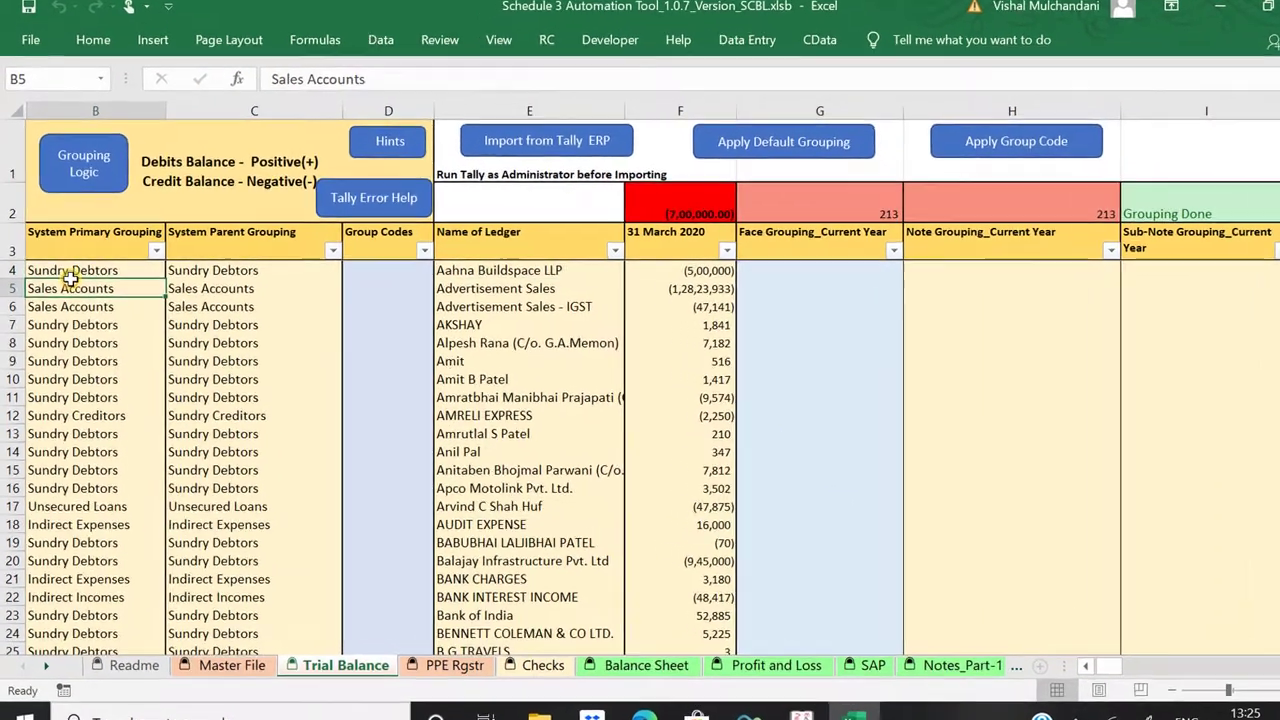
{"action": "key", "text": "shift+Right"}
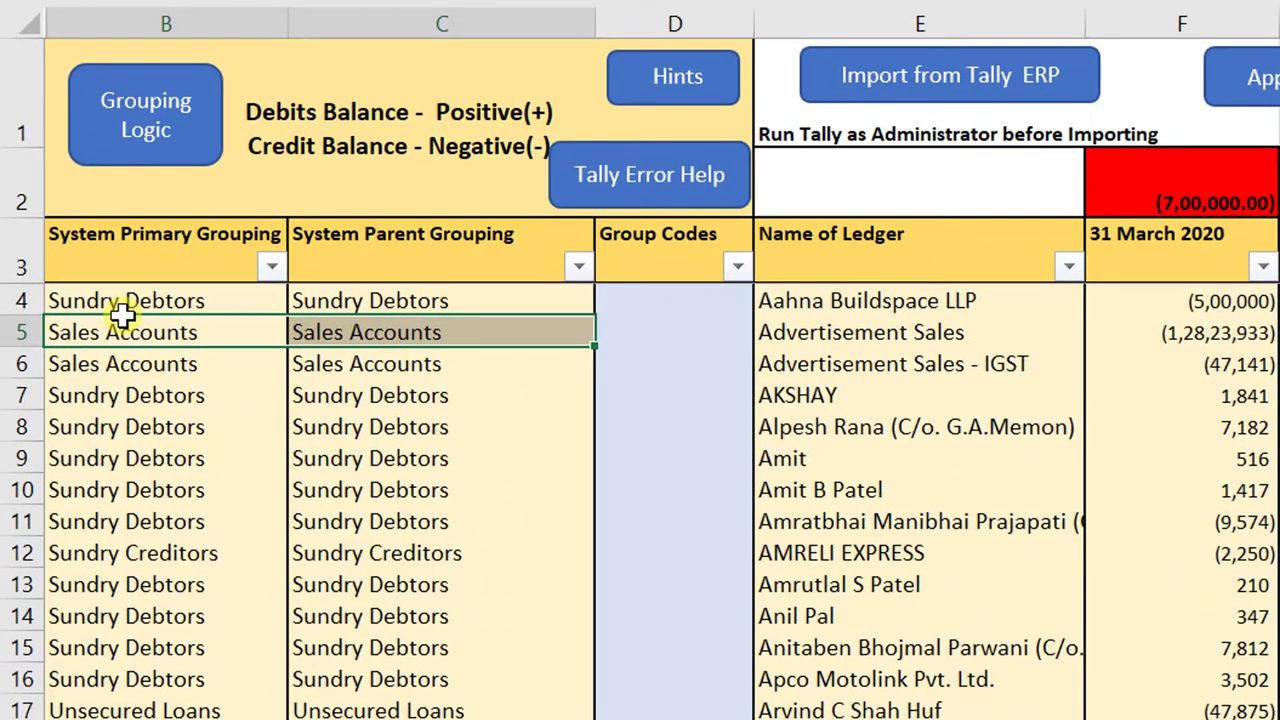
{"action": "key", "text": "Right"}
{"action": "key", "text": "Right"}
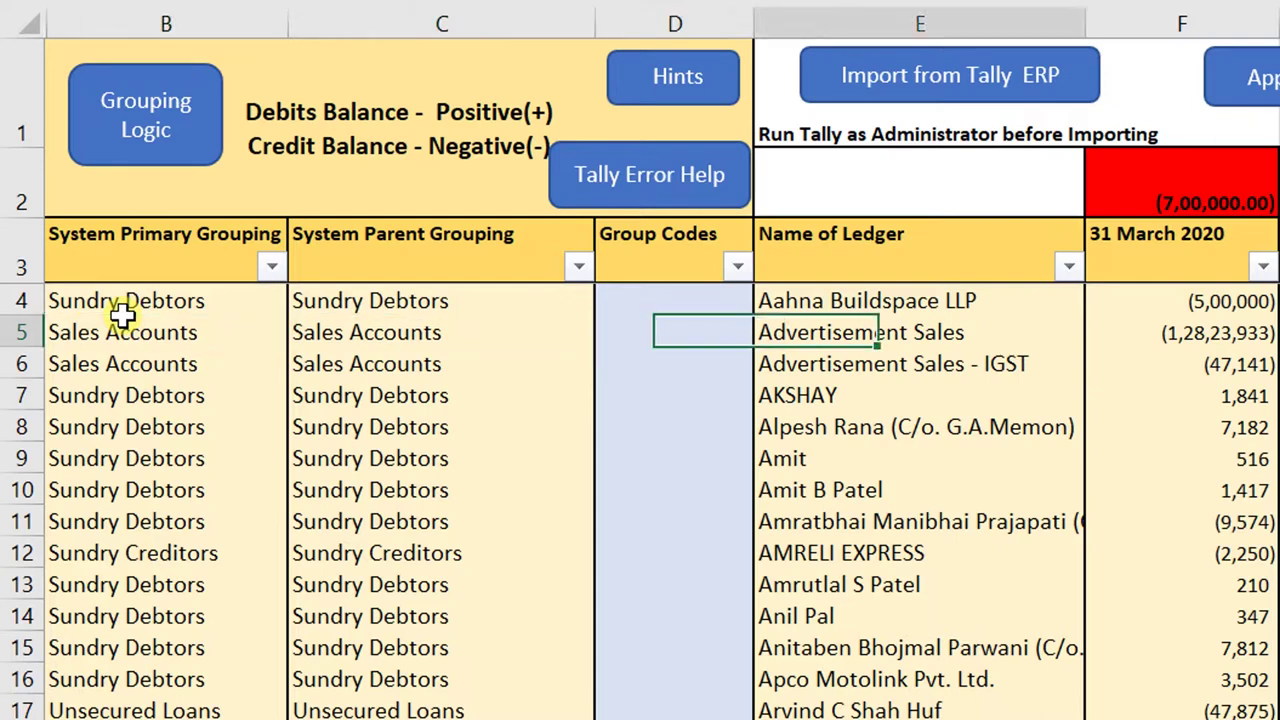
{"action": "key", "text": "Right"}
{"action": "key", "text": "shift+Right"}
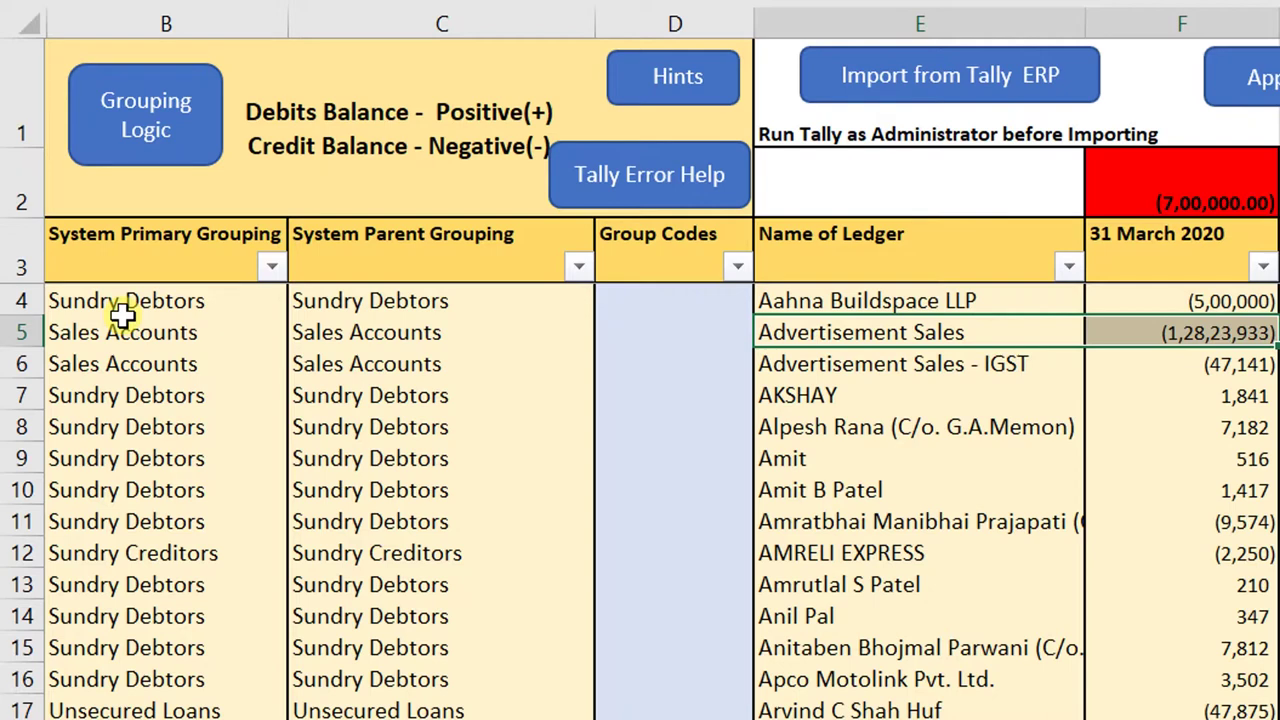
{"action": "key", "text": "Down"}
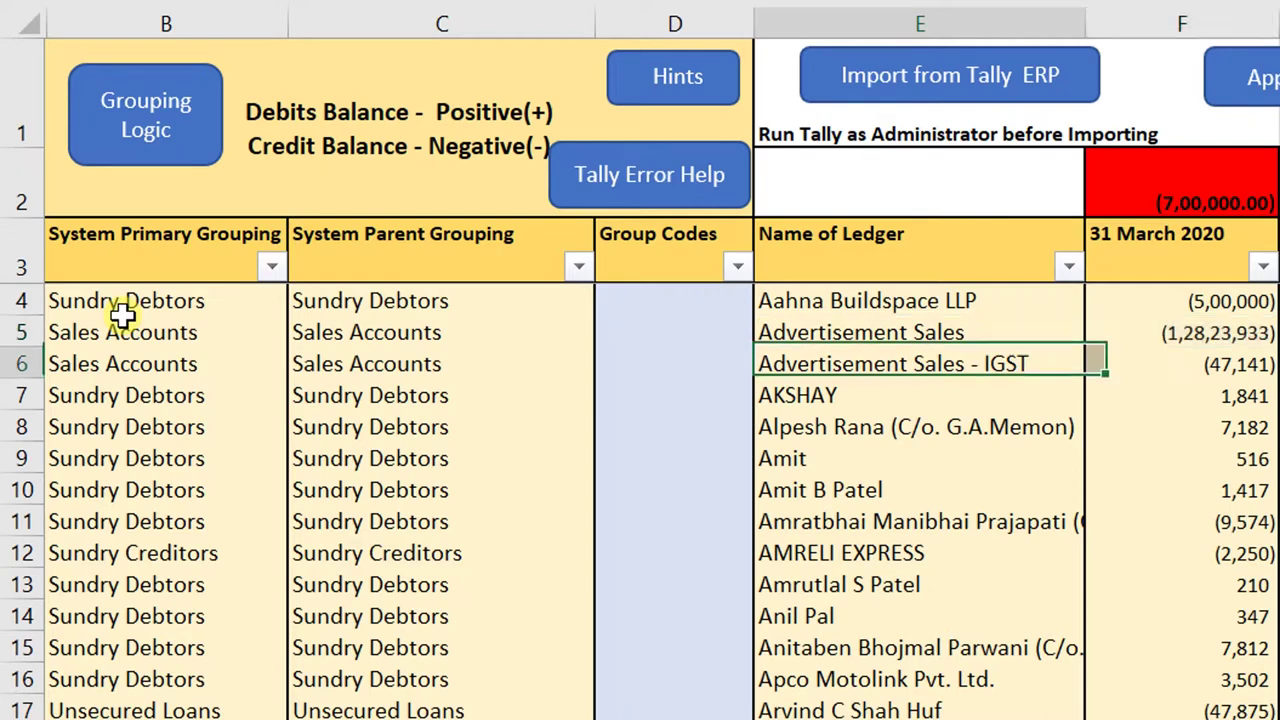
{"action": "key", "text": "Right"}
{"action": "key", "text": "Down"}
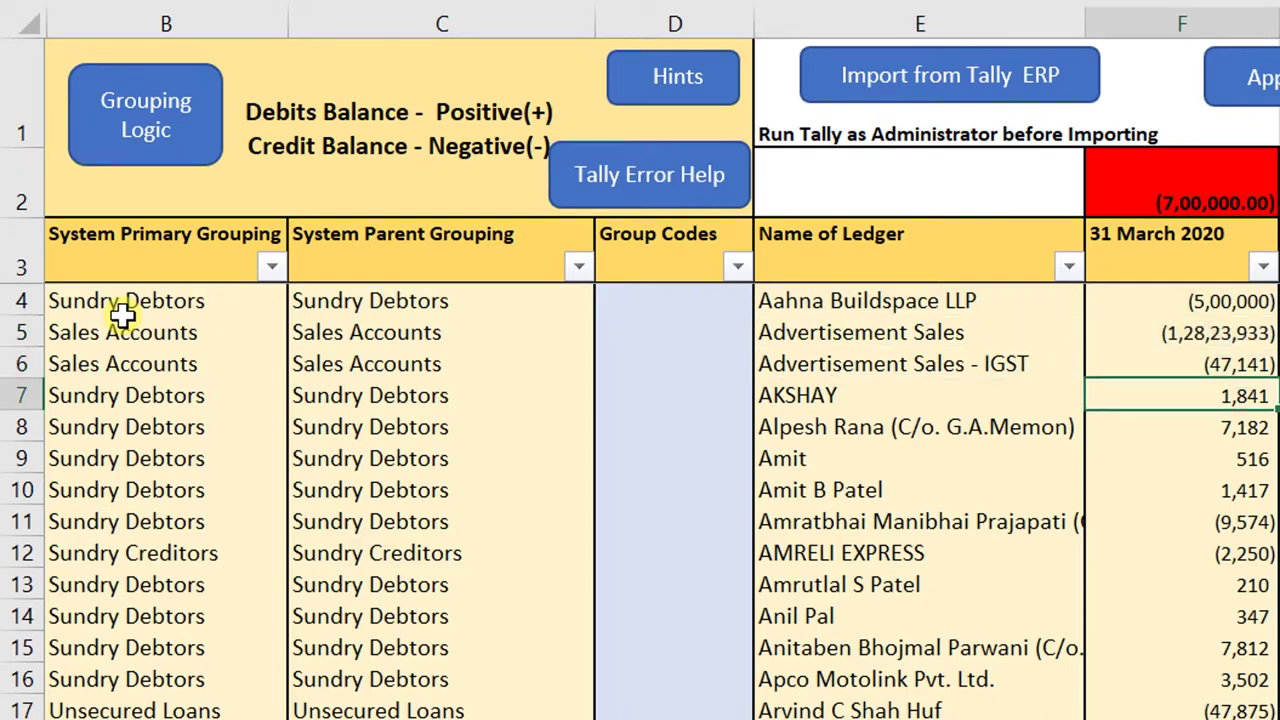
{"action": "key", "text": "Down"}
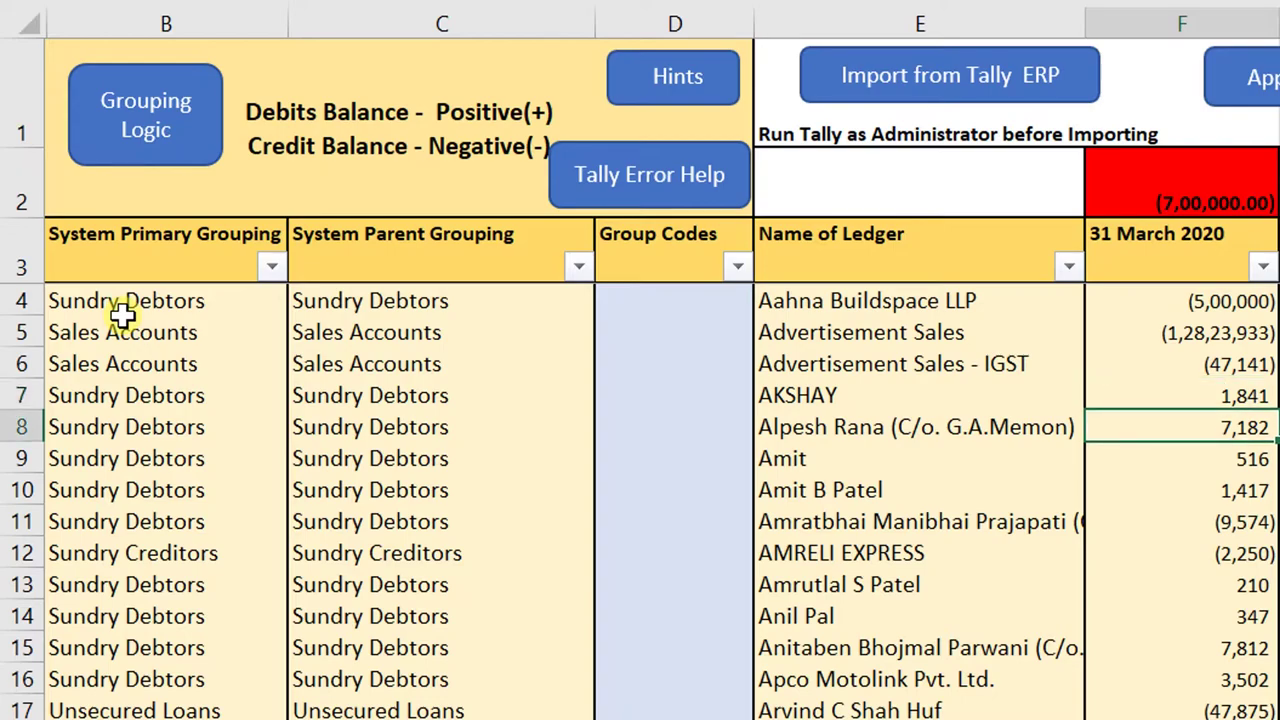
{"action": "key", "text": "Up"}
{"action": "key", "text": "Up"}
{"action": "key", "text": "Up"}
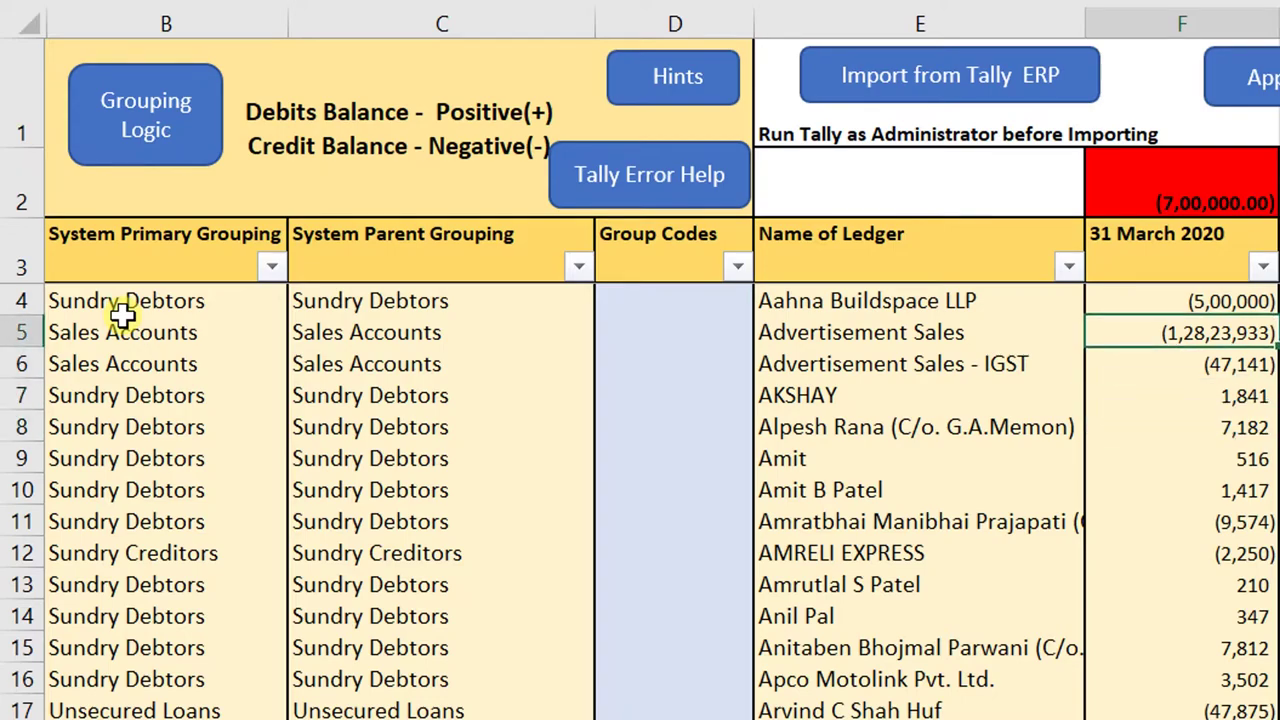
{"action": "key", "text": "Down"}
{"action": "key", "text": "Down"}
{"action": "key", "text": "Down"}
{"action": "key", "text": "Down"}
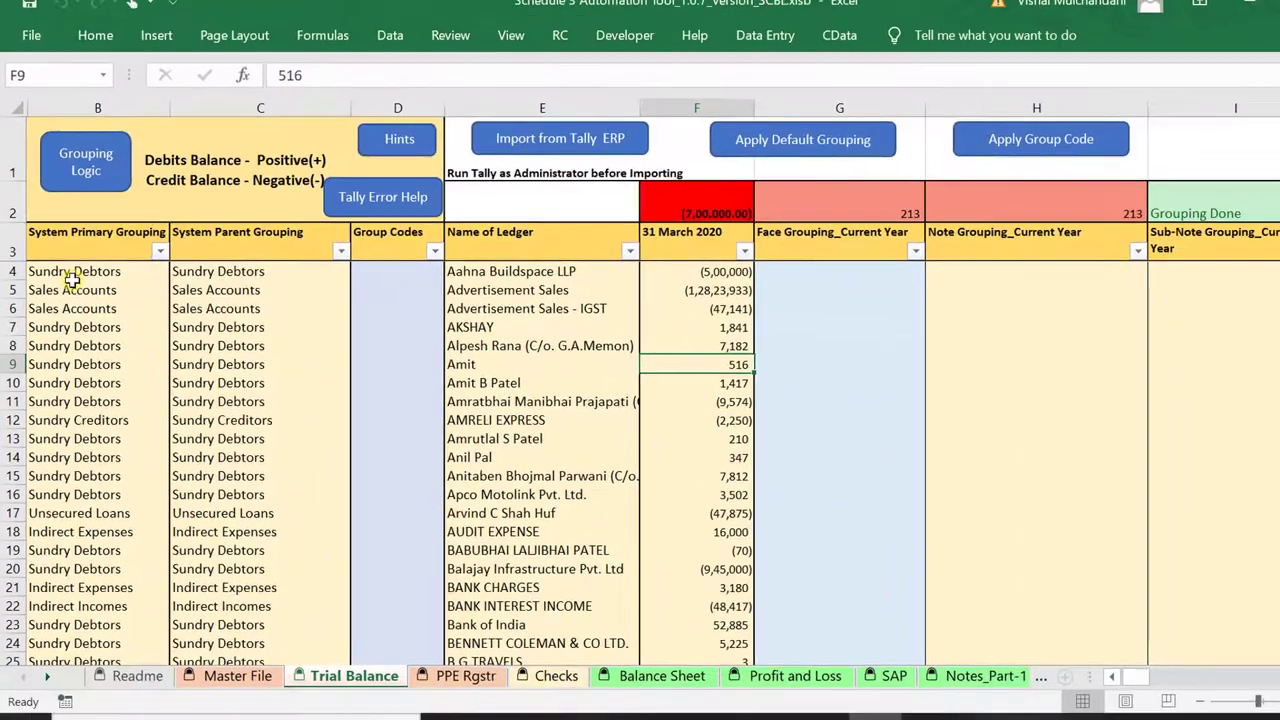
Step: Enter Adjustment as the System Primary Grouping in the first empty row below the imported ledgers, row 217
{"action": "key", "text": "Down"}
{"action": "key", "text": "ctrl+Down"}
{"action": "key", "text": "Down"}
{"action": "key", "text": "Down"}
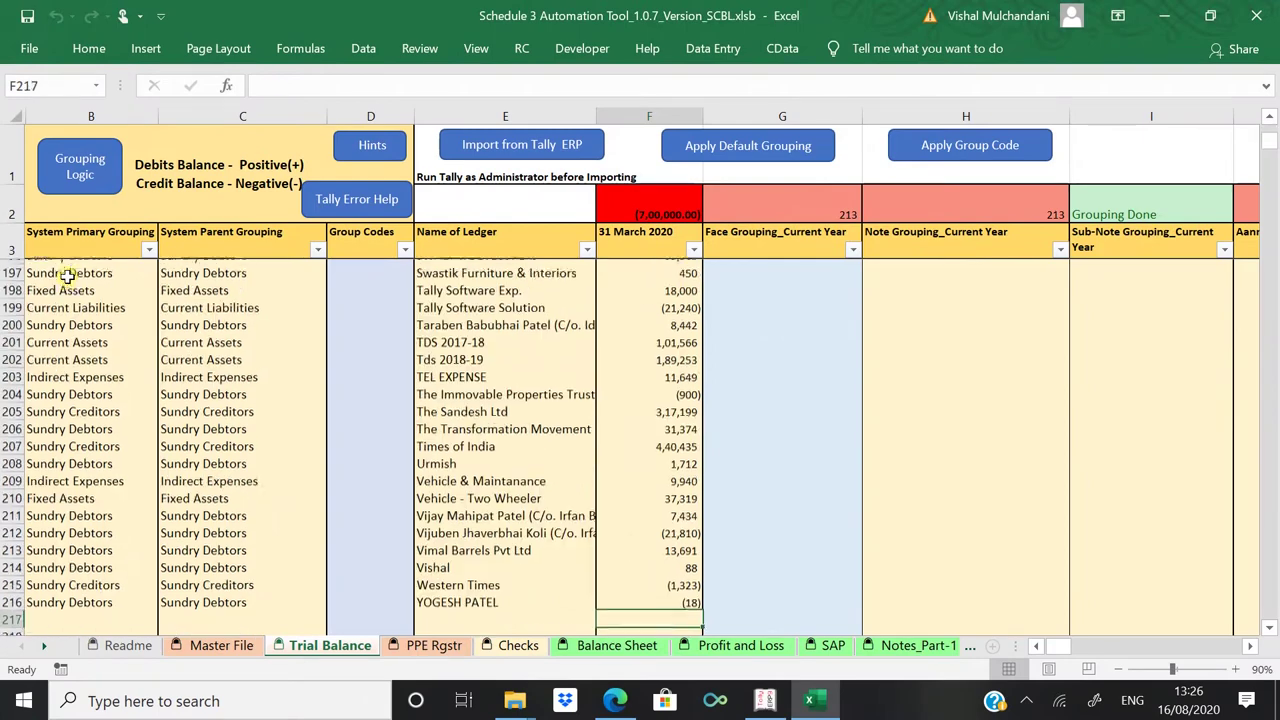
{"action": "key", "text": "Up"}
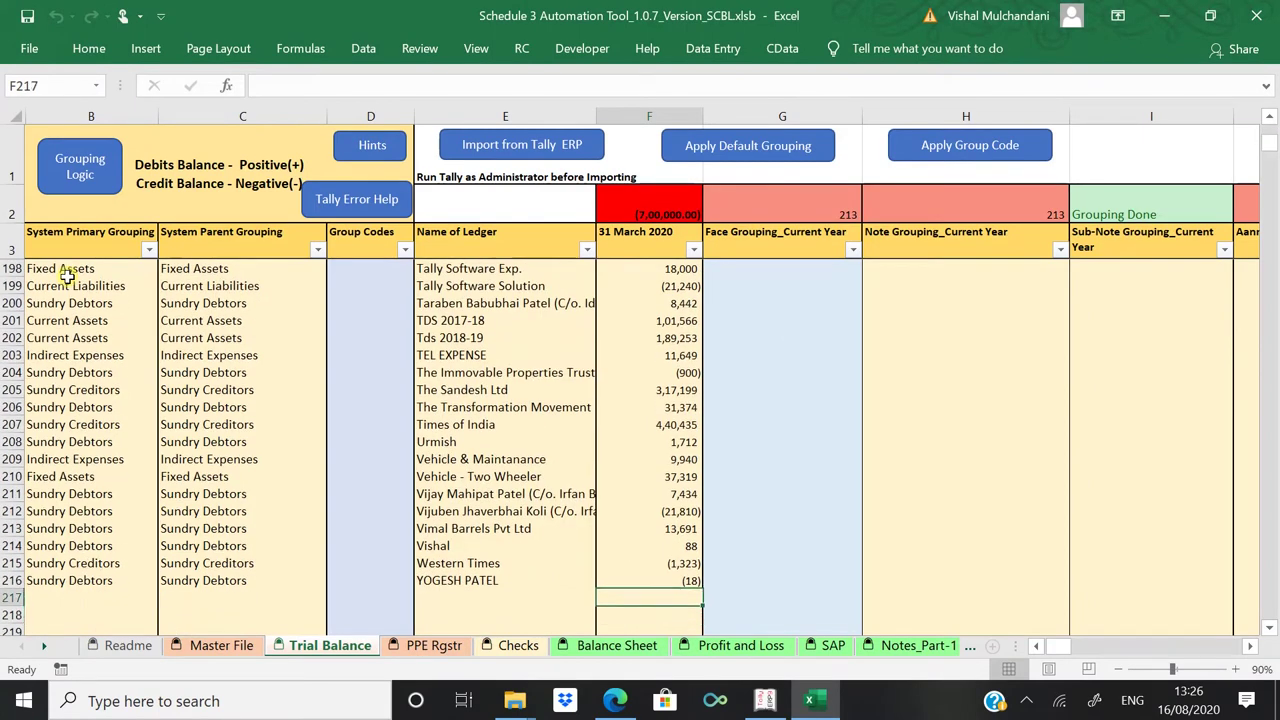
{"action": "key", "text": "Left"}
{"action": "key", "text": "Left"}
{"action": "key", "text": "Left"}
{"action": "key", "text": "Left"}
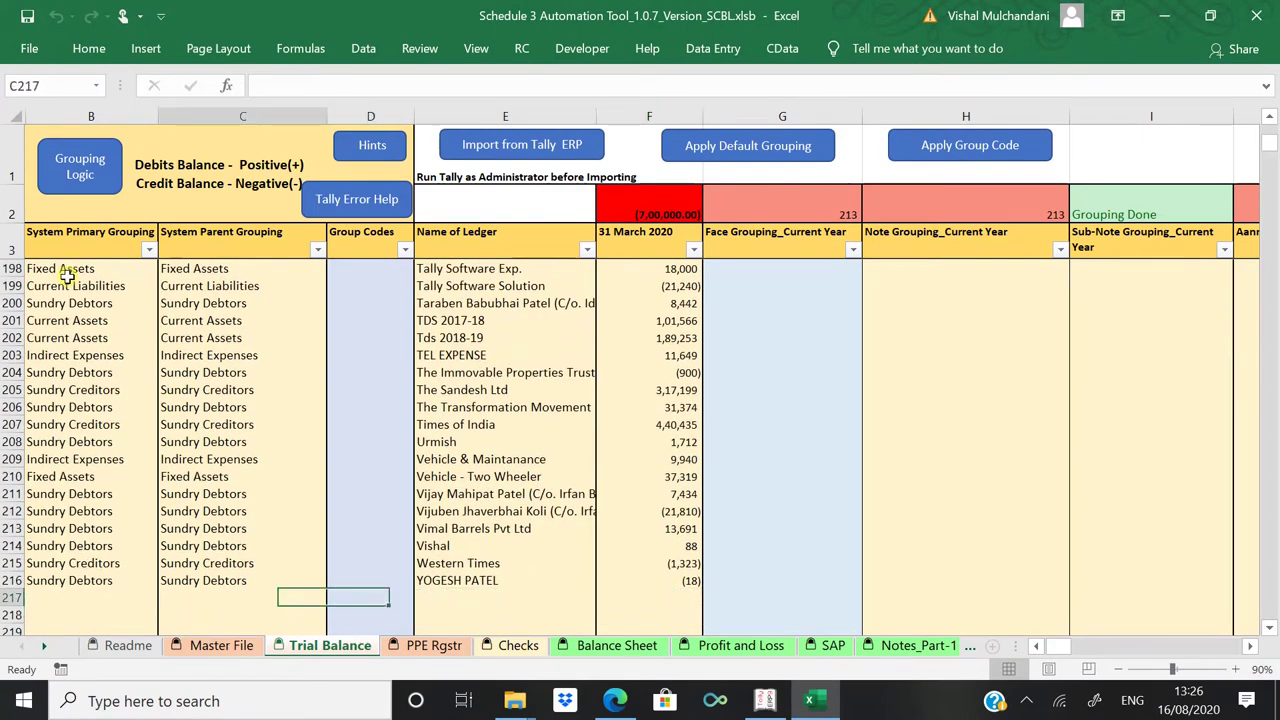
{"action": "key", "text": "Right"}
{"action": "key", "text": "Left"}
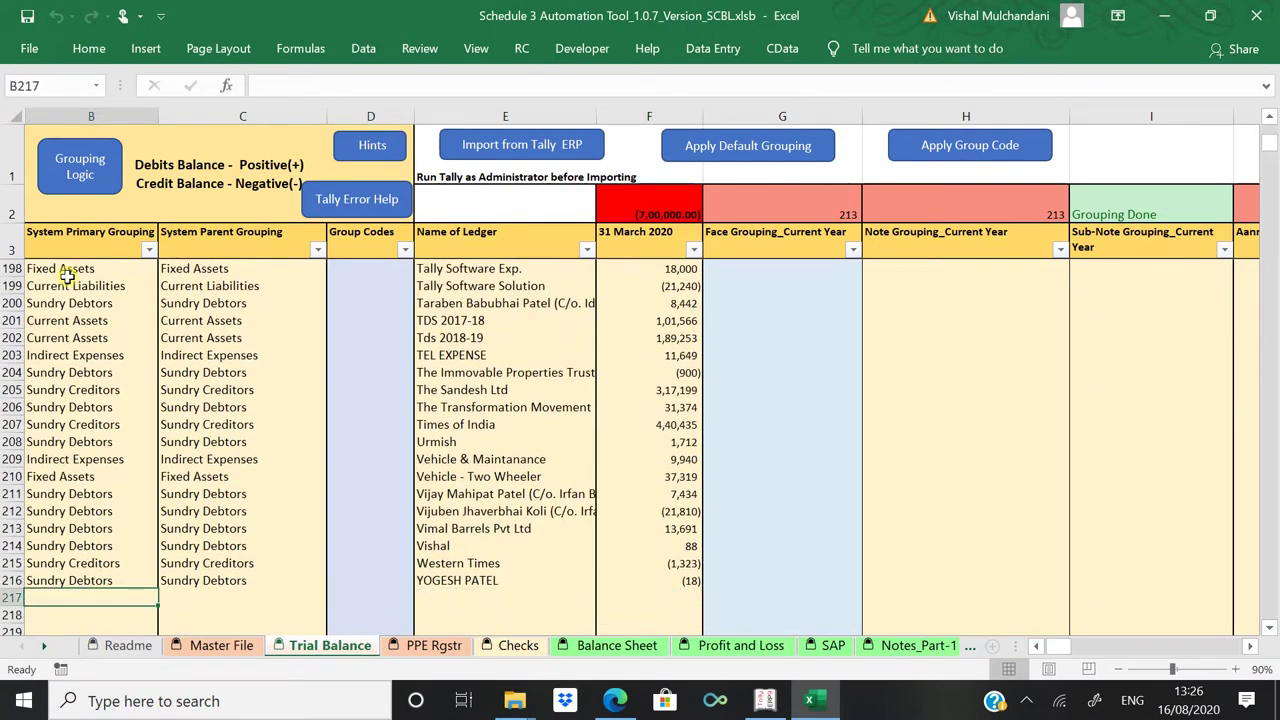
{"action": "type", "text": "Adju"}
{"action": "type", "text": "stment"}
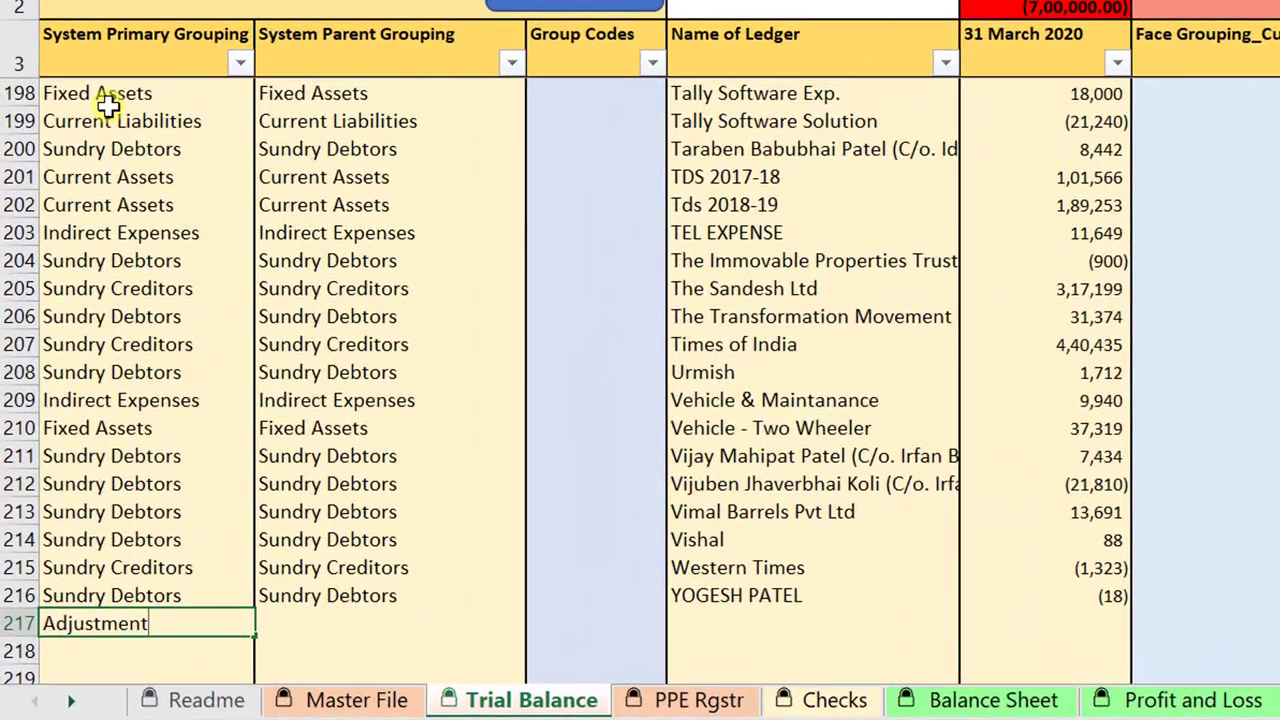
{"action": "key", "text": "Right"}
{"action": "key", "text": "Right"}
{"action": "key", "text": "Right"}
{"action": "key", "text": "Right"}
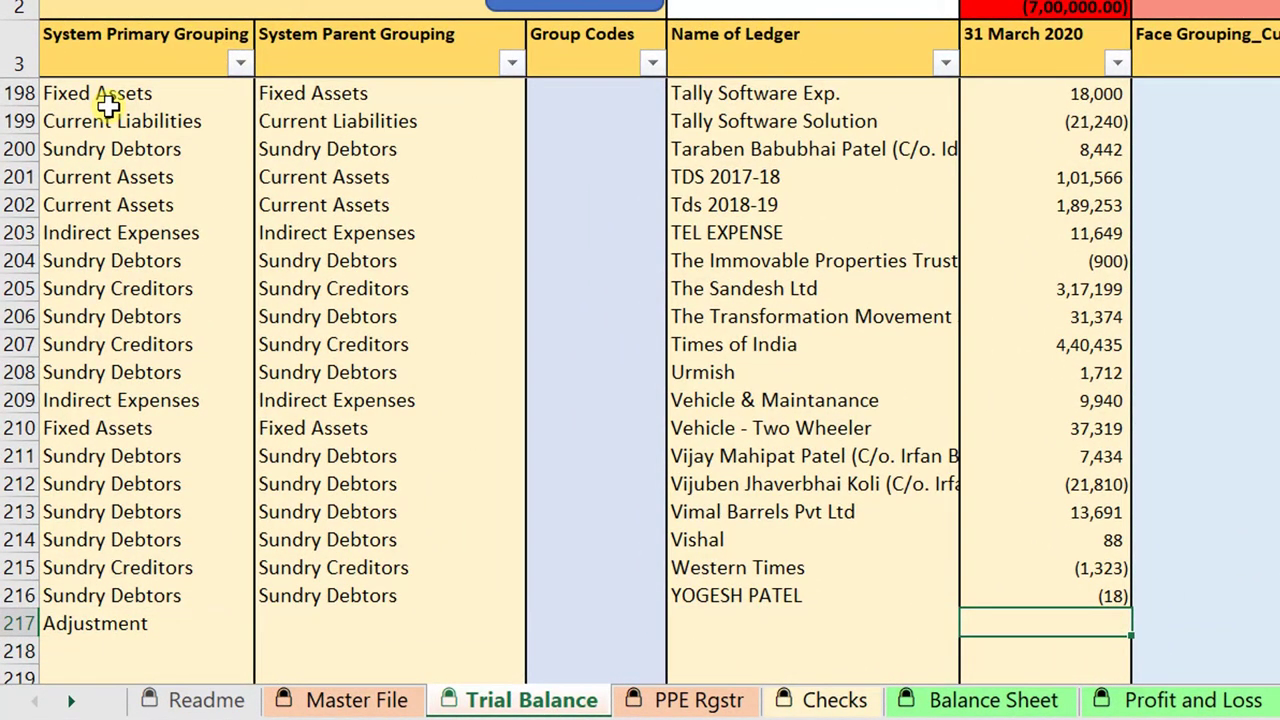
Step: Switch to Tally.ERP 9, review the Profit & Loss A/c transfer in the Balance Sheet, and return to Excel
{"action": "key", "text": "alt+Tab"}
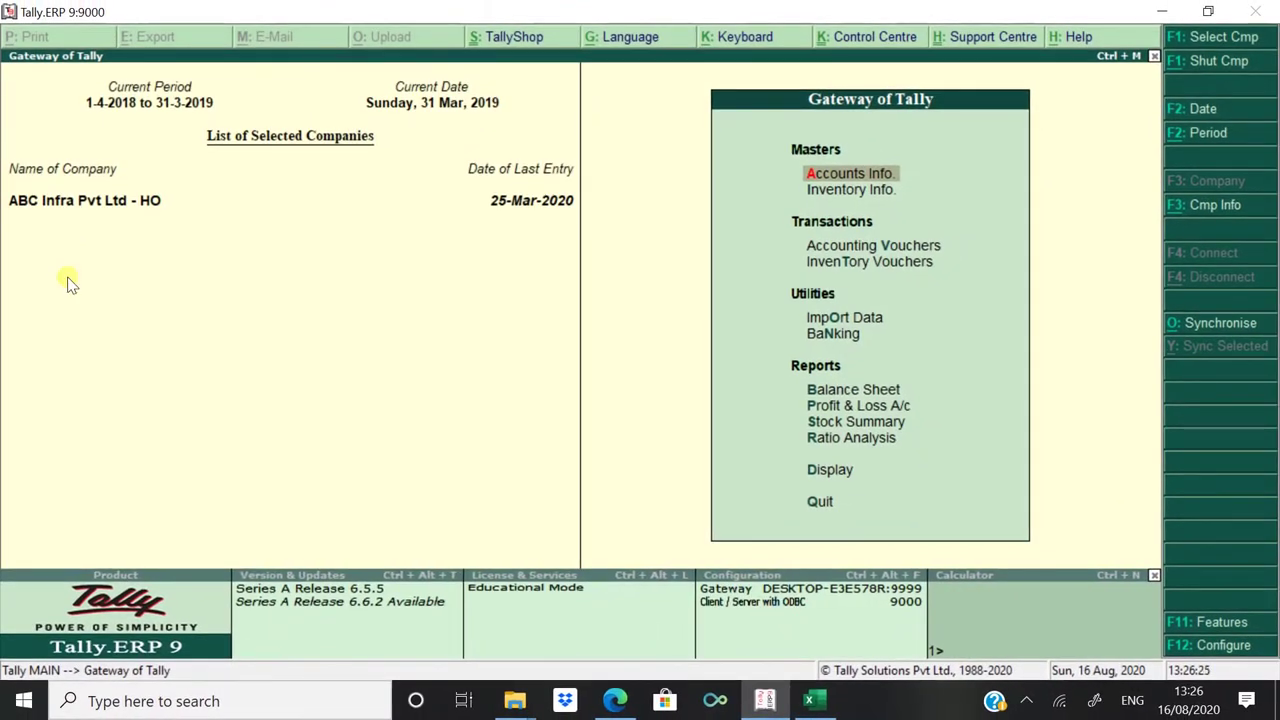
{"action": "key", "text": "b"}
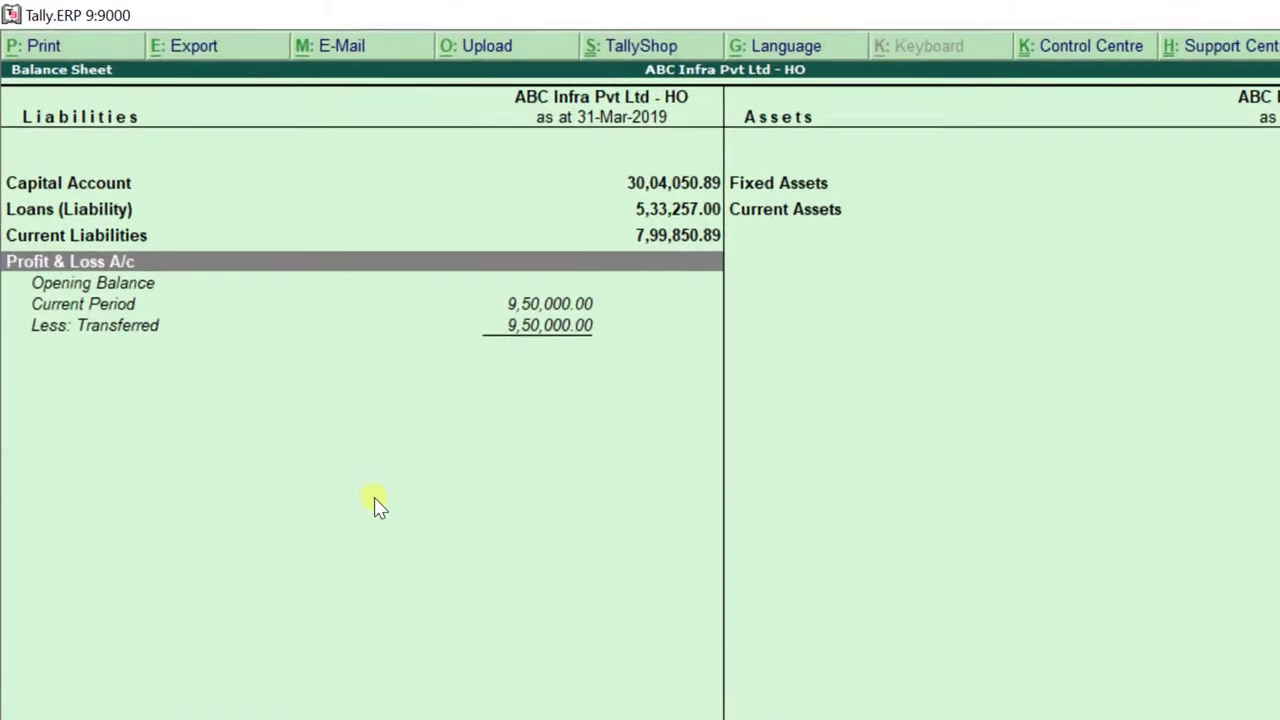
{"action": "key", "text": "alt+Tab"}
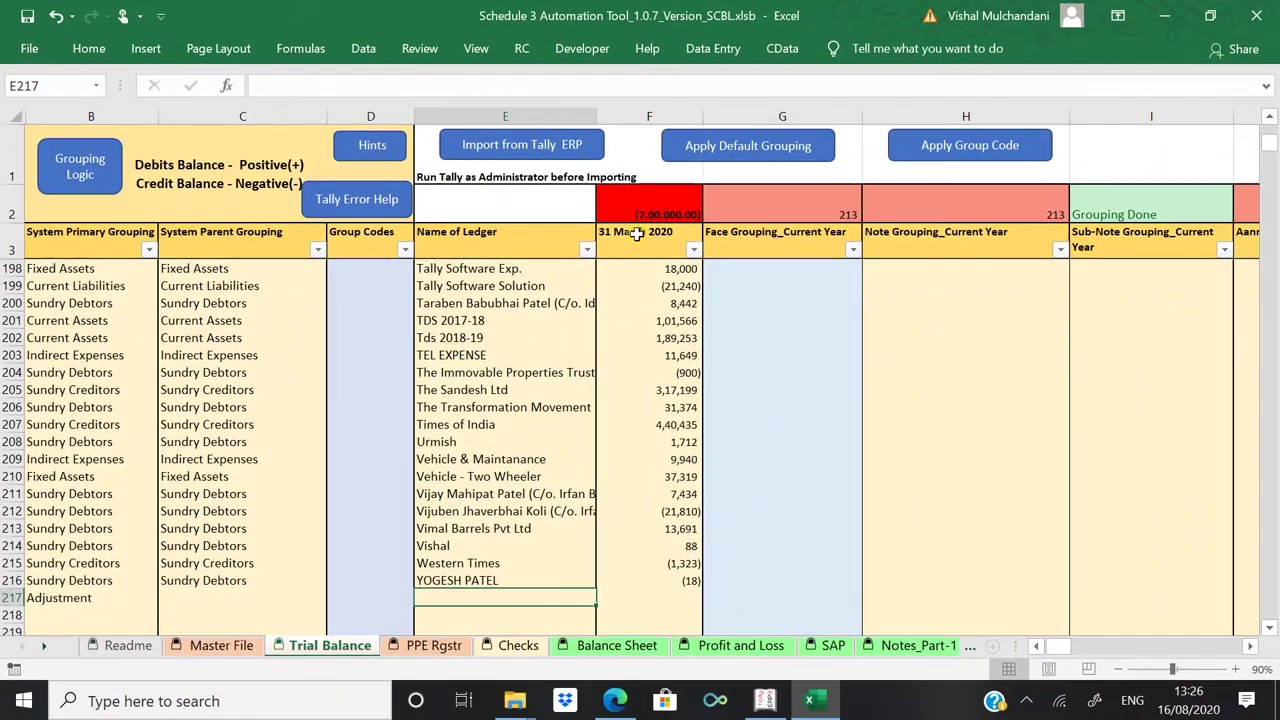
Step: Filter System Primary Grouping to Capital Account and select the capital ledger's 31 March 2020 balance
{"action": "left_click", "coordinate": [636, 233]}
{"action": "key", "text": "Left"}
{"action": "key", "text": "Left"}
{"action": "key", "text": "Left"}
{"action": "key", "text": "Left"}
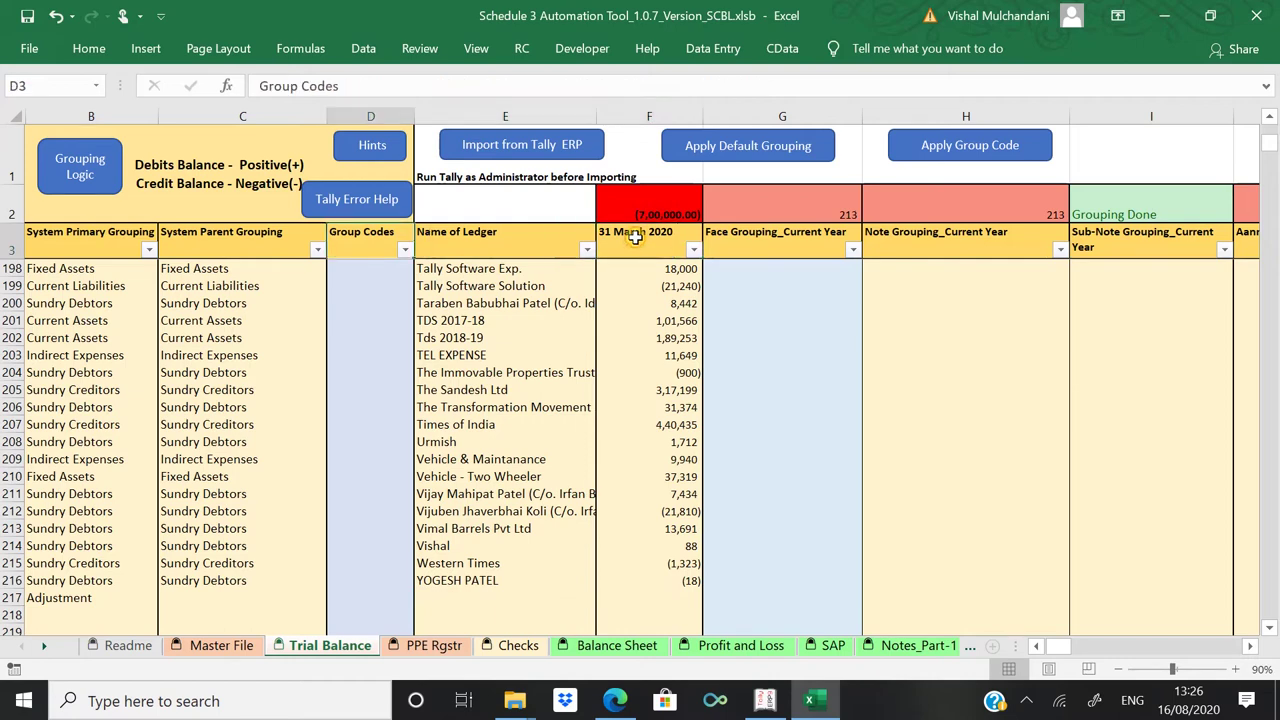
{"action": "key", "text": "alt+Down"}
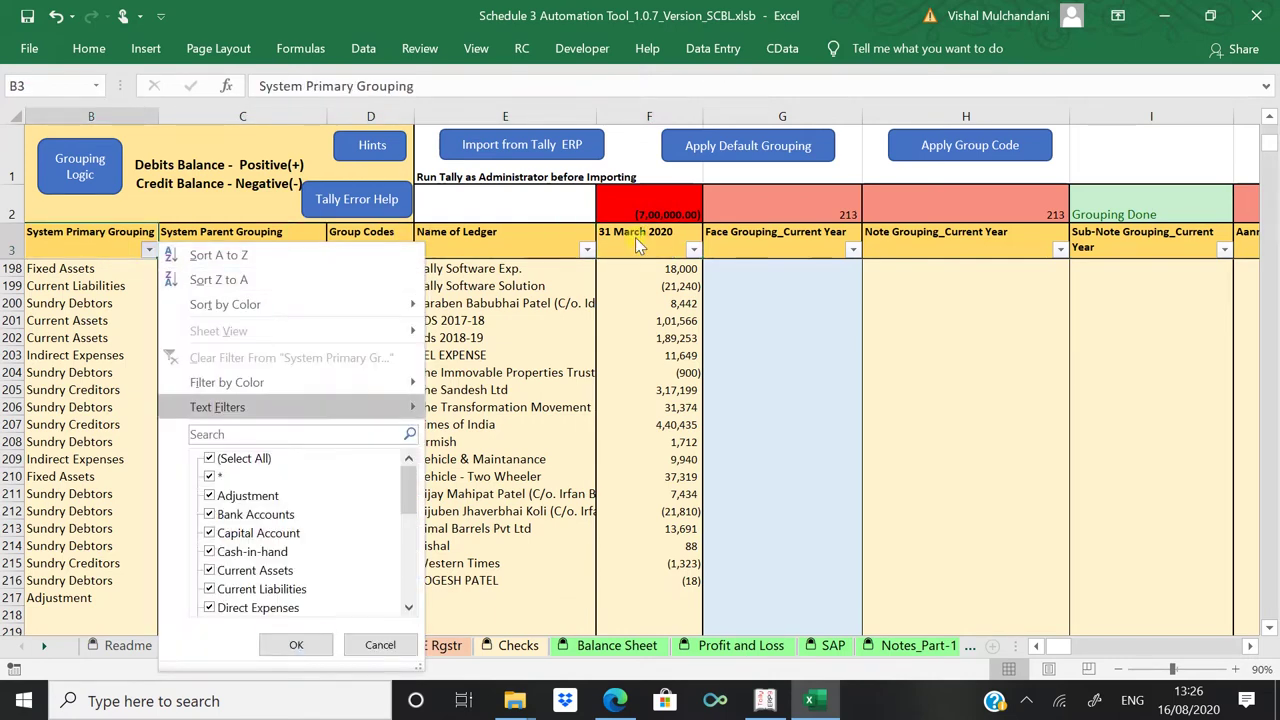
{"action": "type", "text": "capita"}
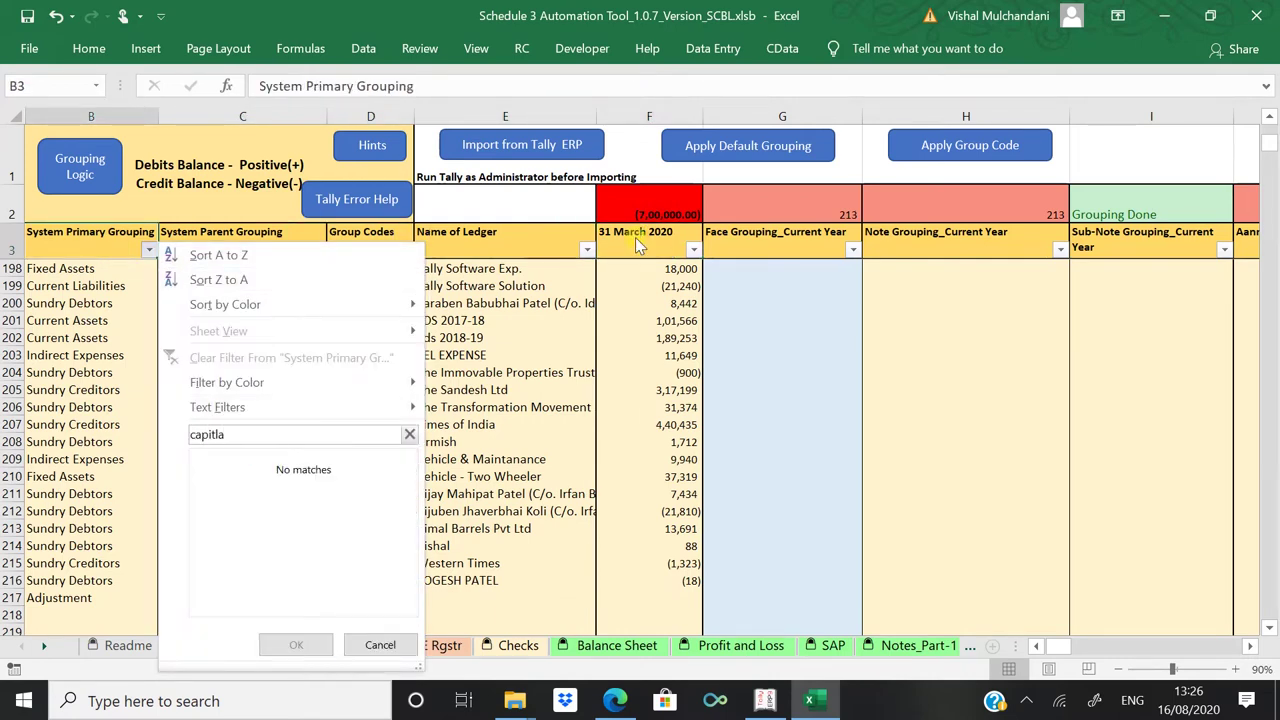
{"action": "key", "text": "Return"}
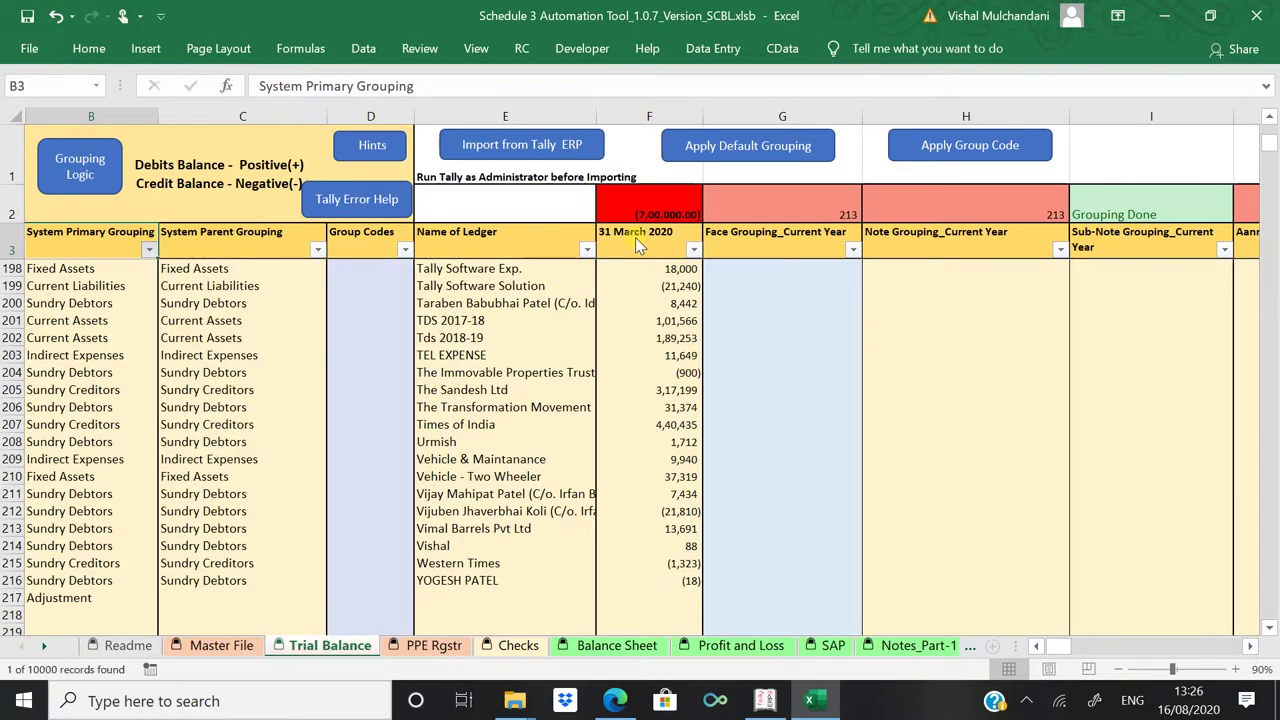
{"action": "key", "text": "Right"}
{"action": "key", "text": "Right"}
{"action": "key", "text": "Right"}
{"action": "key", "text": "Right"}
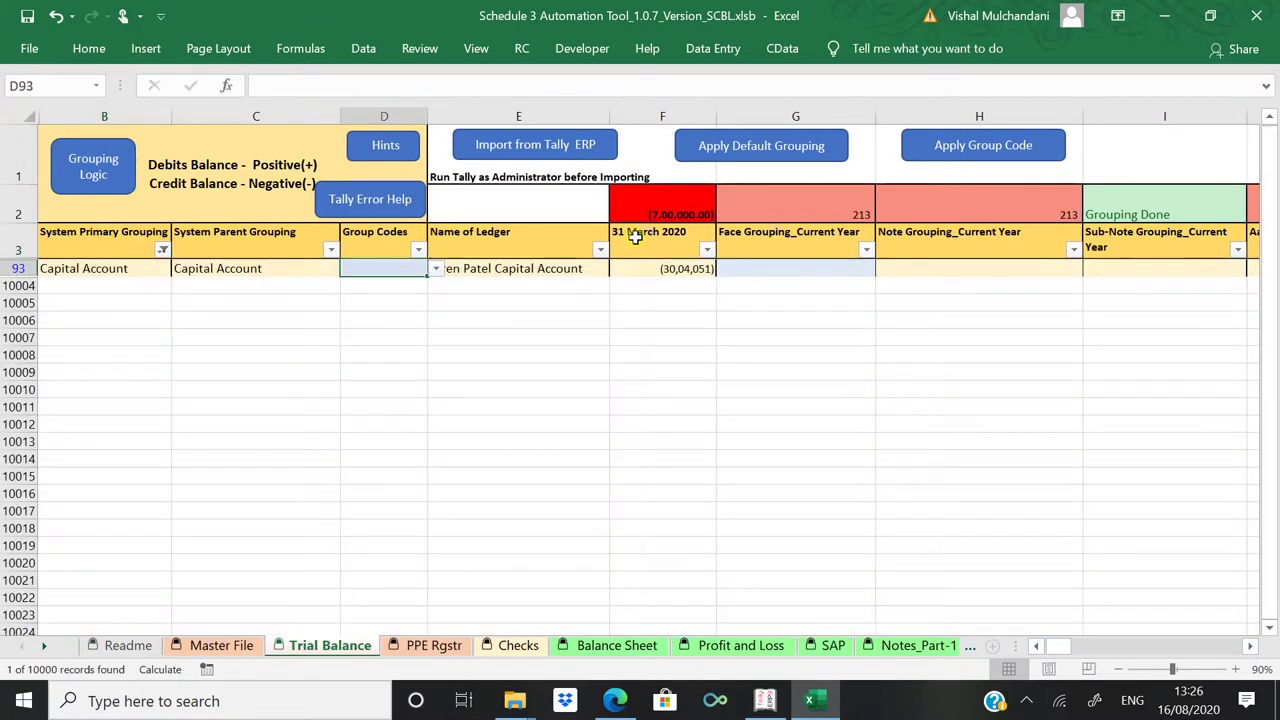
{"action": "key", "text": "Up"}
{"action": "key", "text": "Up"}
{"action": "key", "text": "Up"}
{"action": "key", "text": "Right"}
{"action": "key", "text": "Down"}
{"action": "key", "text": "Down"}
{"action": "key", "text": "Down"}
{"action": "key", "text": "Left"}
Step: In Tally.ERP 9, drill down from Capital Account to the partner ledger's March vouchers and remove the last line from the view
{"action": "key", "text": "alt+Tab"}
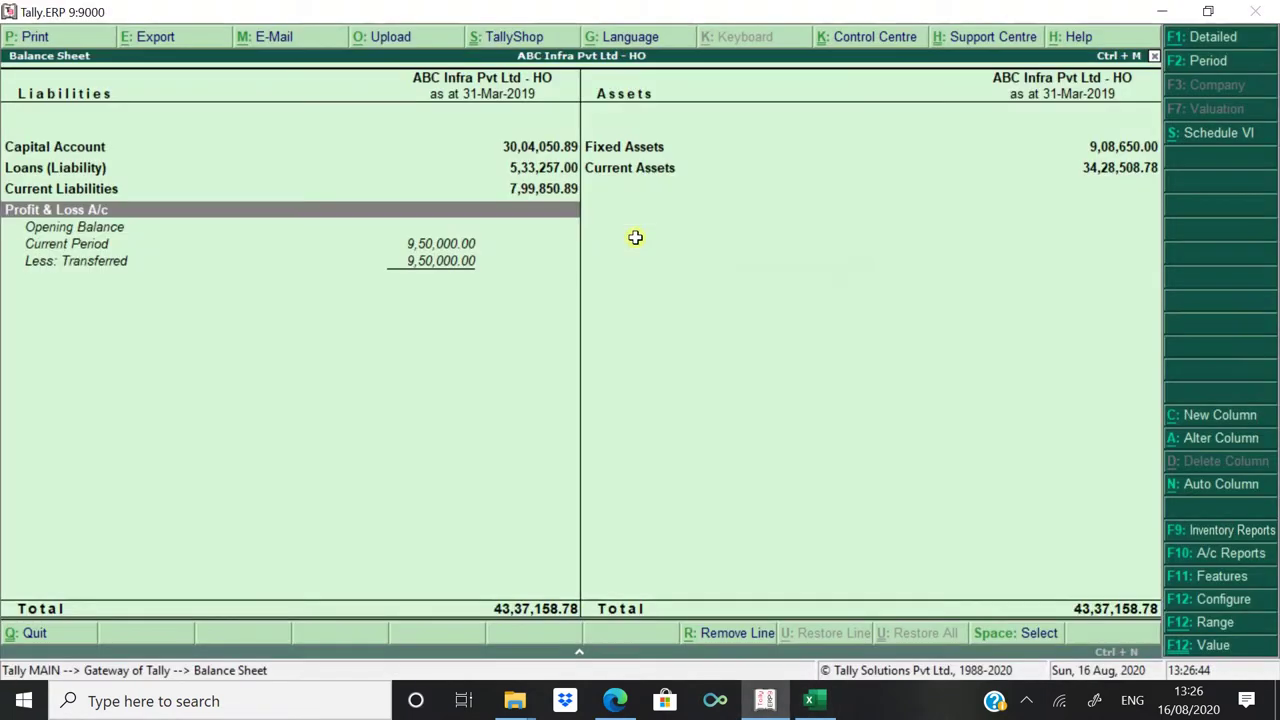
{"action": "key", "text": "Up"}
{"action": "key", "text": "Up"}
{"action": "key", "text": "Up"}
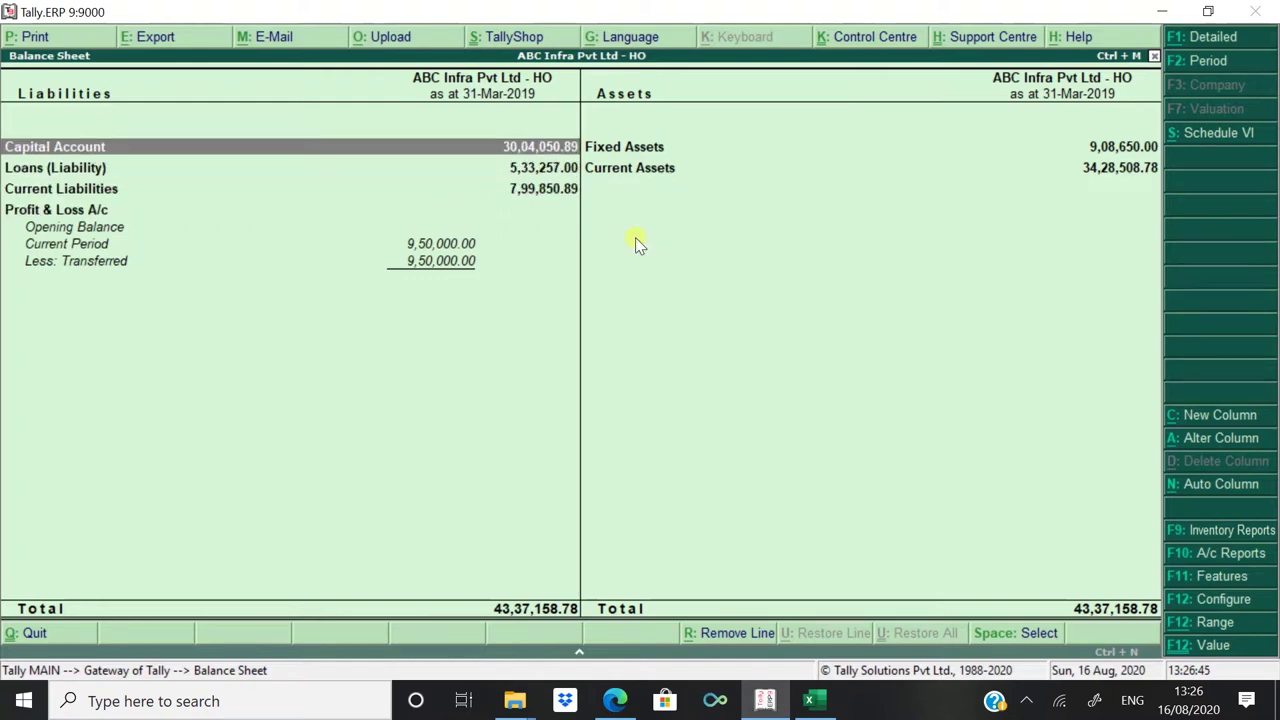
{"action": "key", "text": "Return"}
{"action": "key", "text": "Return"}
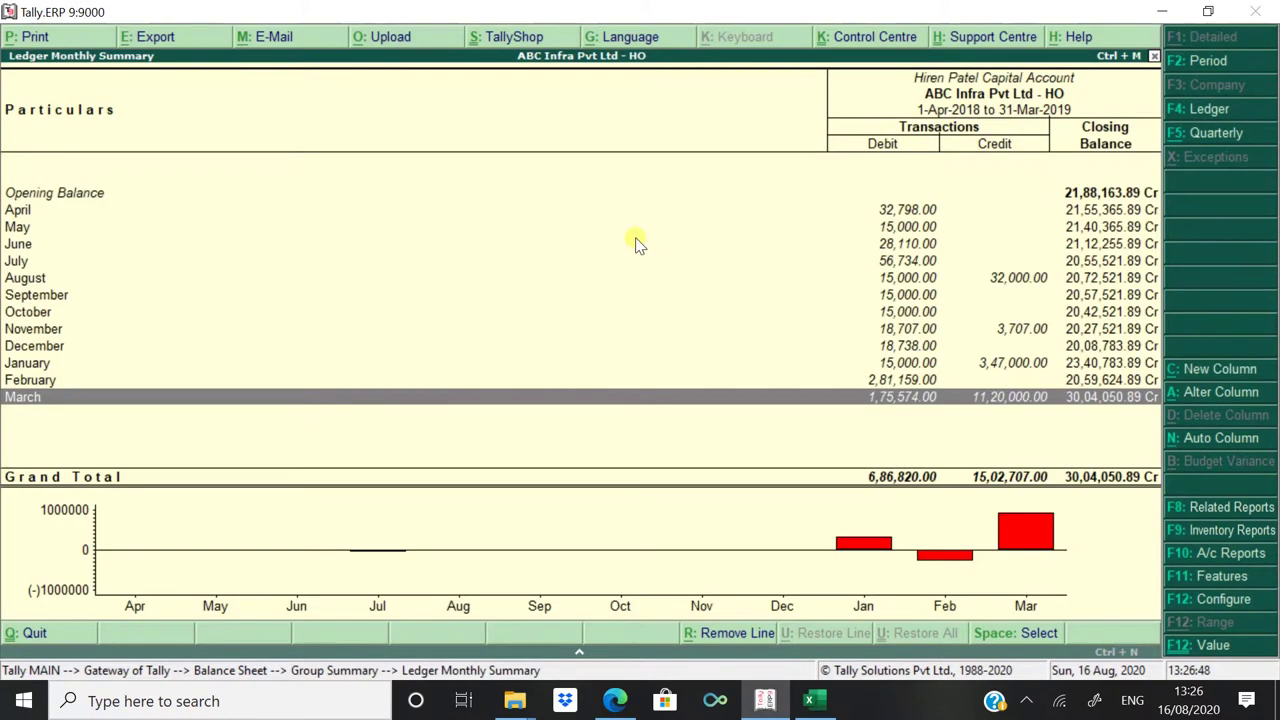
{"action": "key", "text": "Return"}
{"action": "key", "text": "End"}
{"action": "key", "text": "alt+r"}
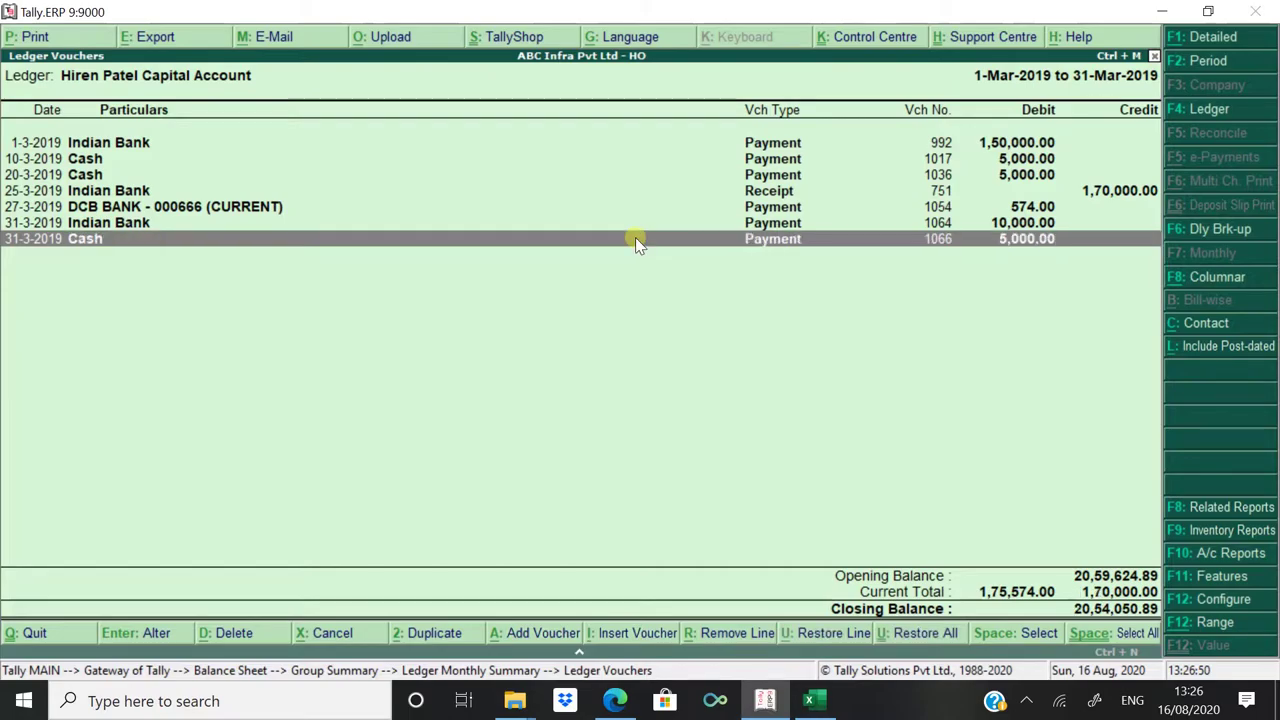
Step: Back in Excel, set the capital account ledger's 31 March 2020 balance to -2054051, checking the closing balance in Tally
{"action": "key", "text": "alt+Tab"}
{"action": "type", "text": "20"}
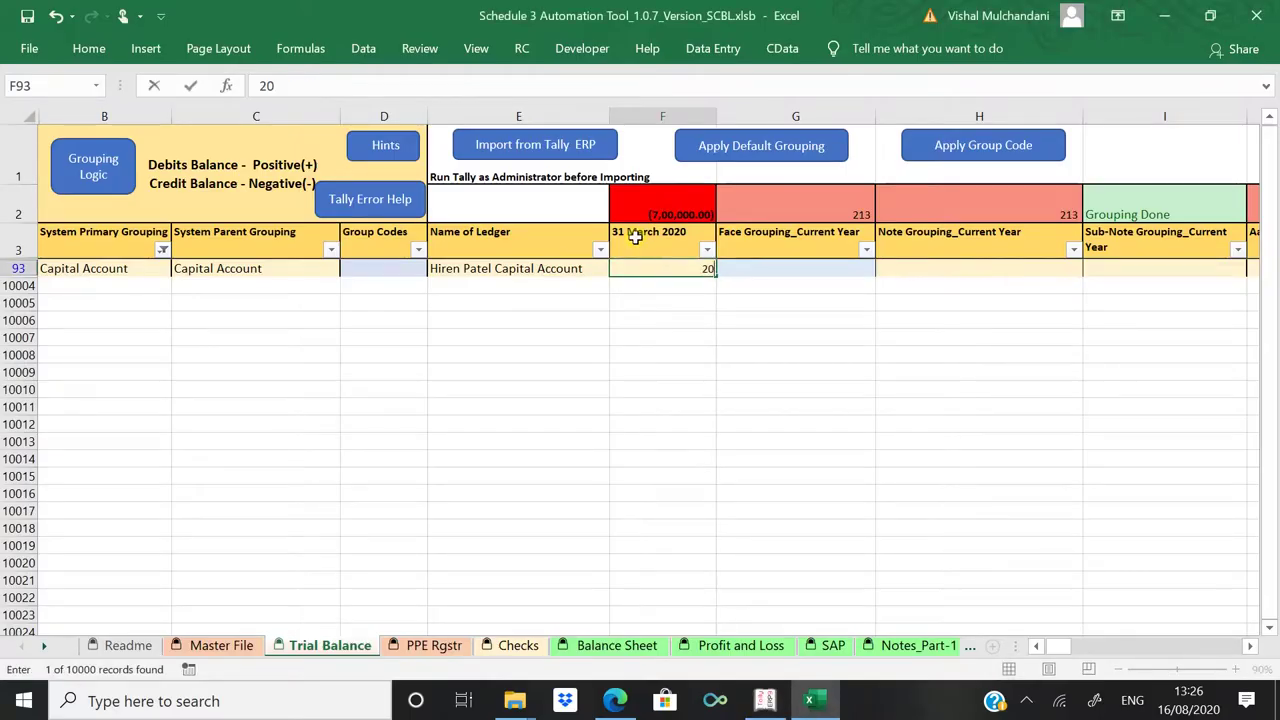
{"action": "key", "text": "BackSpace"}
{"action": "key", "text": "BackSpace"}
{"action": "type", "text": "-2054"}
{"action": "key", "text": "alt+Tab"}
{"action": "key", "text": "alt+Tab"}
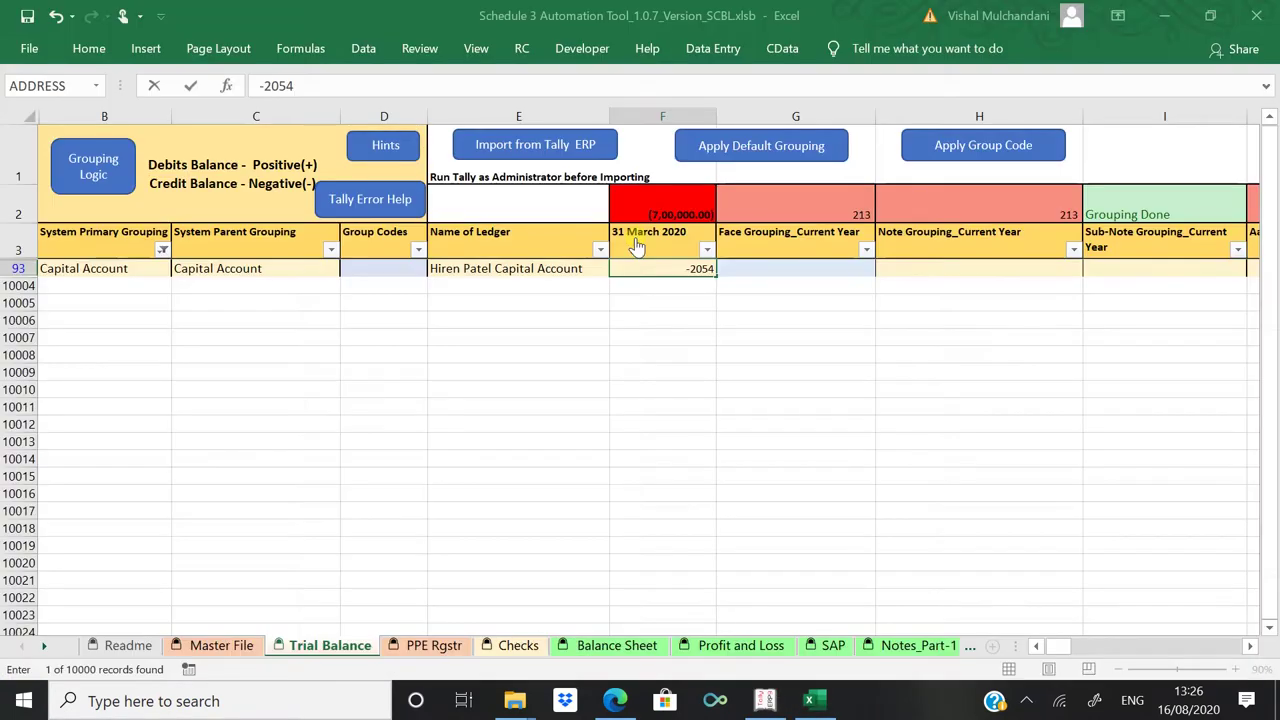
{"action": "type", "text": "051"}
{"action": "key", "text": "ctrl+Return"}
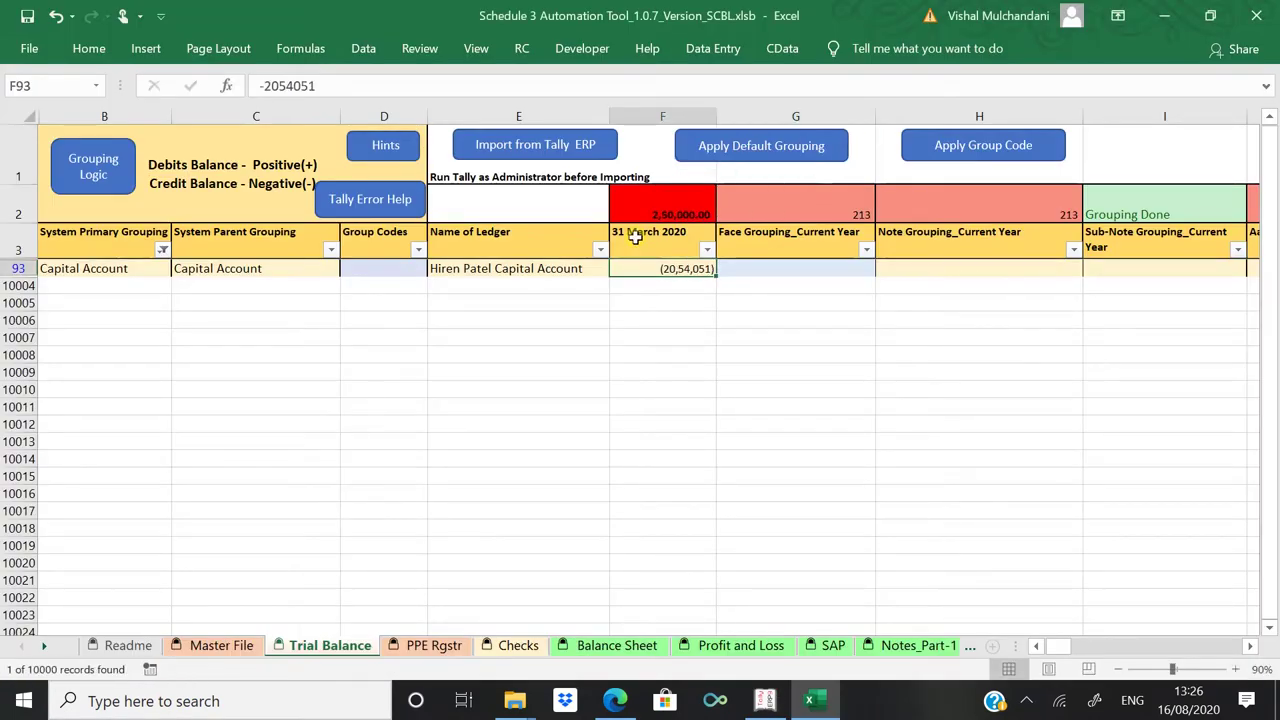
Step: Clear the System Primary Grouping filter and start a new row below the last ledger with Adjustment as its primary grouping
{"action": "key", "text": "alt+a"}
{"action": "key", "text": "c"}
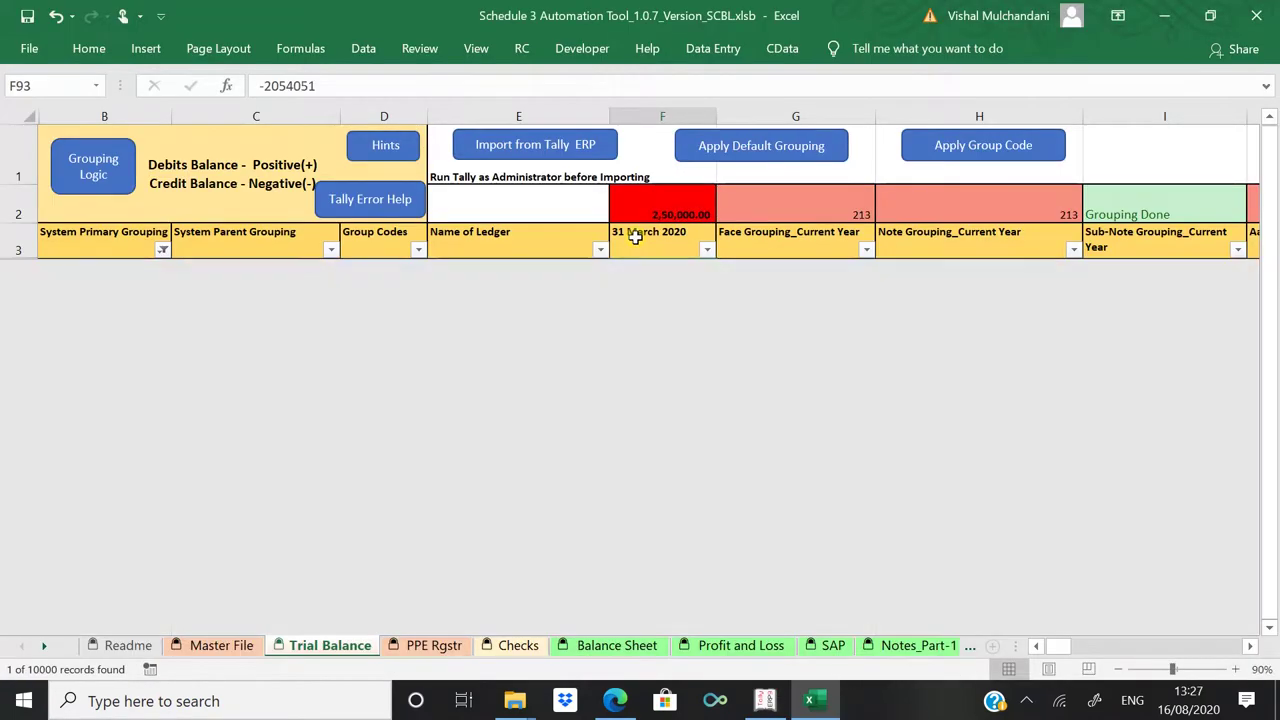
{"action": "key", "text": "ctrl+Down"}
{"action": "key", "text": "Down"}
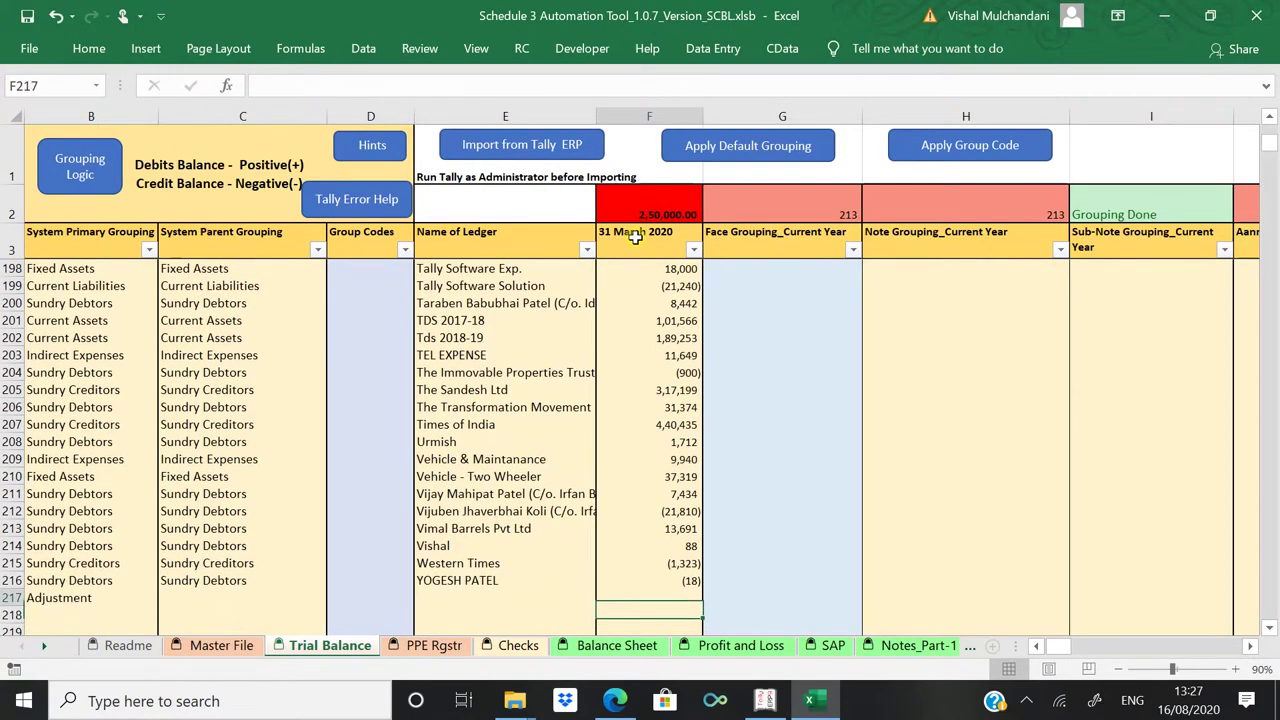
Step: Switch to Tally.ERP 9, drill down from the Balance Sheet into Profit & Loss A/c to check the stock figures, and return to Excel
{"action": "key", "text": "alt+Tab"}
{"action": "key", "text": "Escape"}
{"action": "key", "text": "Escape"}
{"action": "key", "text": "Escape"}
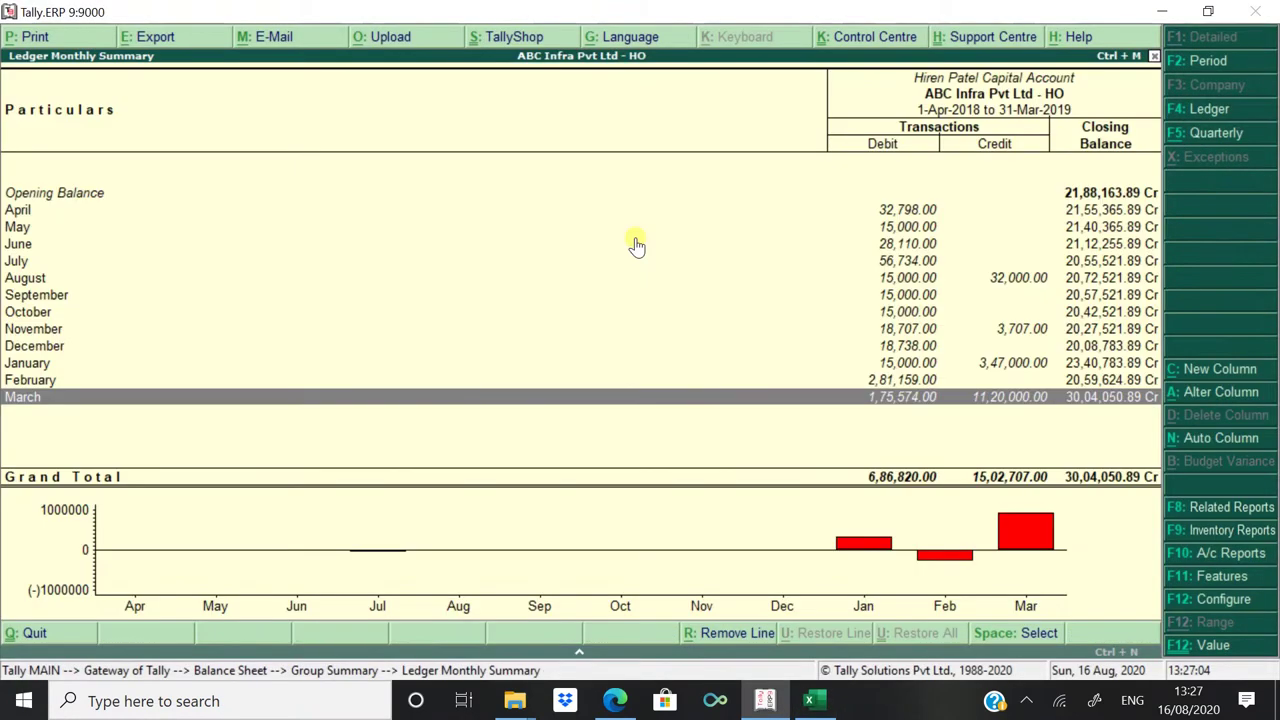
{"action": "key", "text": "Down"}
{"action": "key", "text": "Down"}
{"action": "key", "text": "Down"}
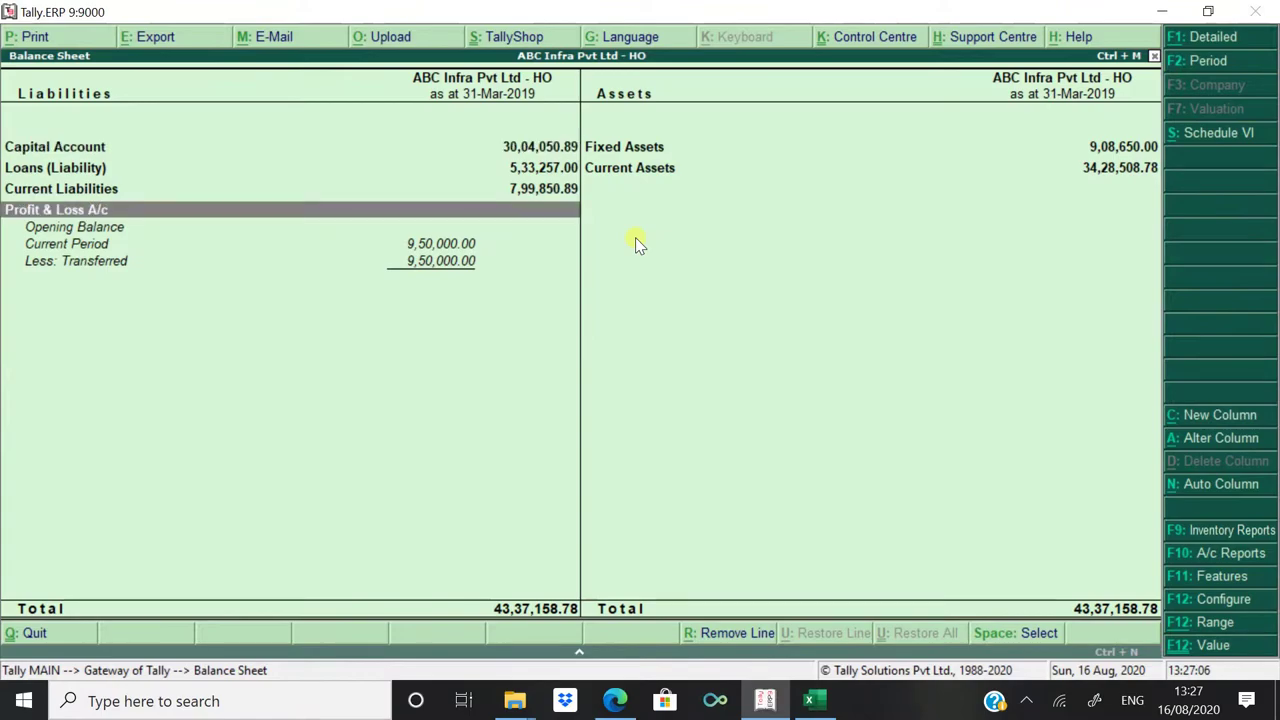
{"action": "key", "text": "Return"}
{"action": "key", "text": "Right"}
{"action": "key", "text": "Down"}
{"action": "key", "text": "alt+Tab"}
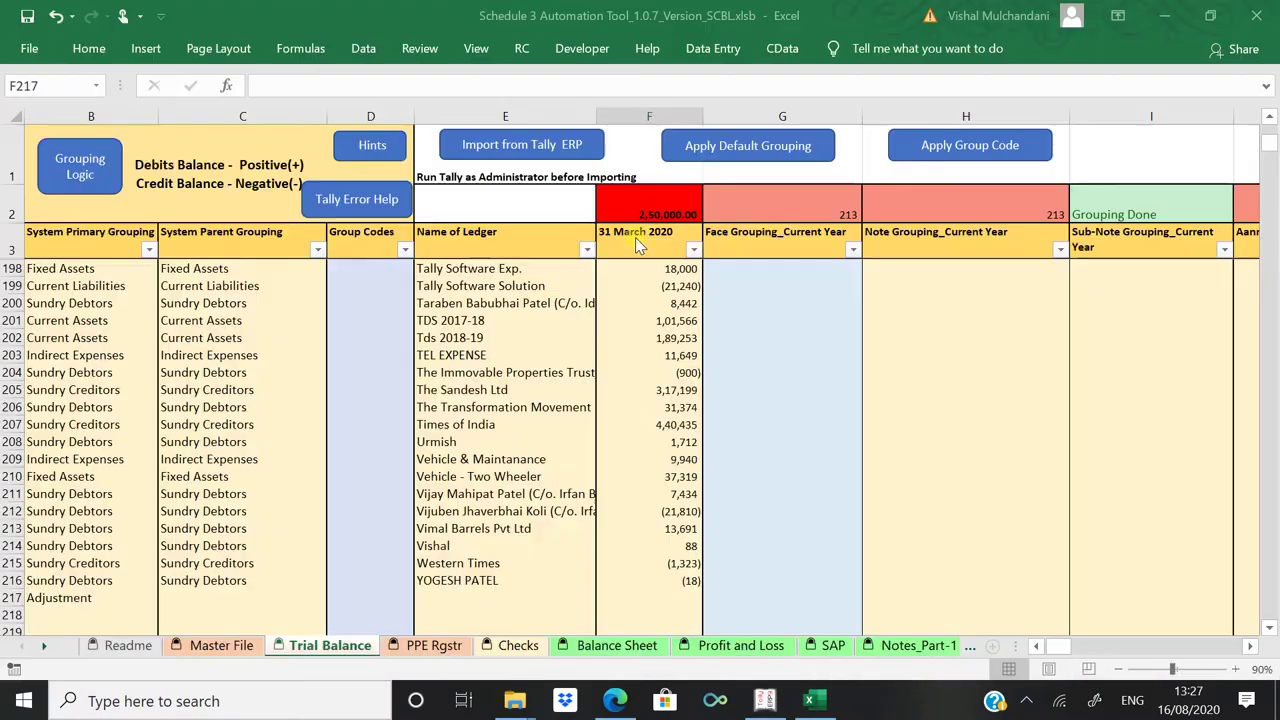
Step: In row 217, enter -2500000 as the 31 March 2020 balance and name the ledger Change In stock
{"action": "type", "text": "-25"}
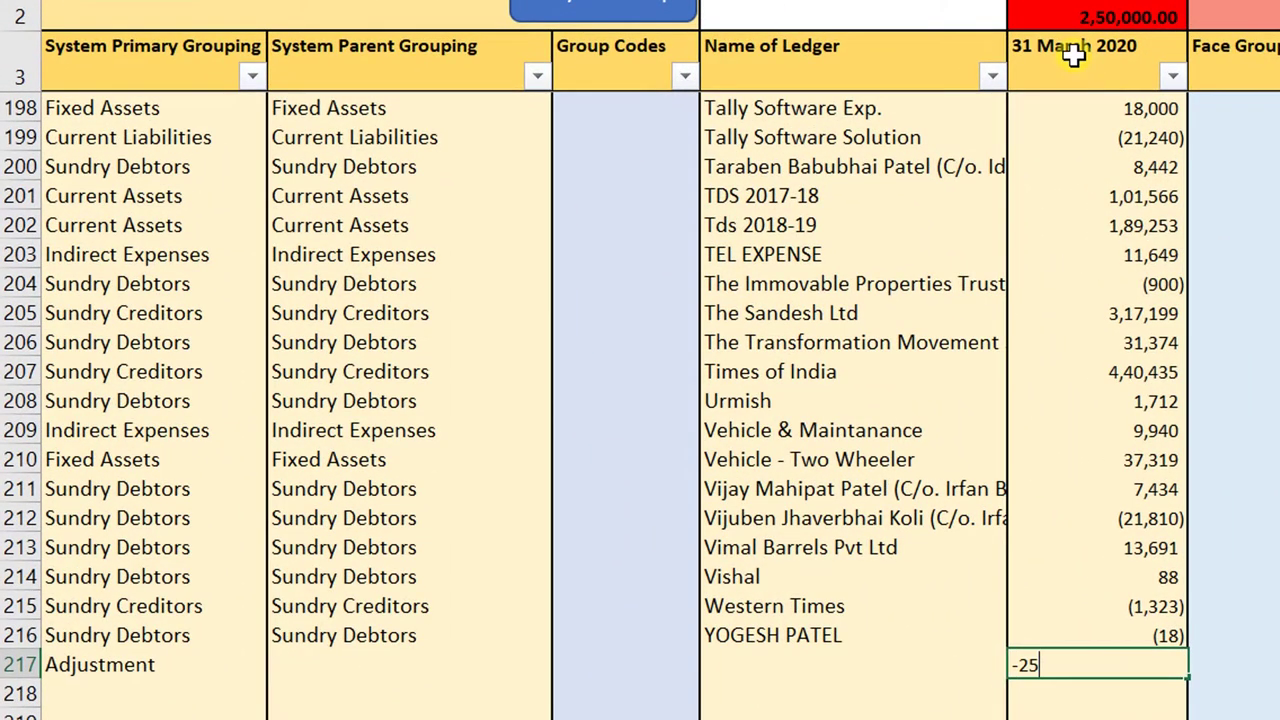
{"action": "type", "text": "00000"}
{"action": "key", "text": "Return"}
{"action": "key", "text": "Left"}
{"action": "type", "text": "Ch"}
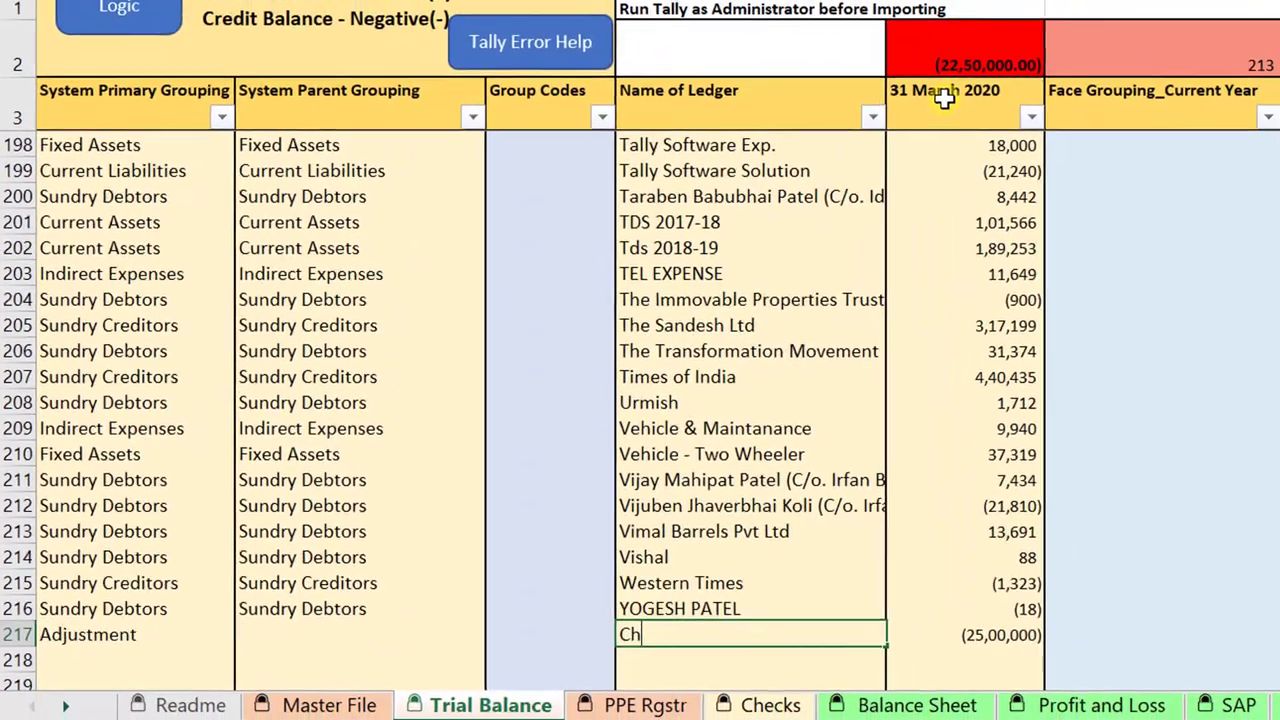
{"action": "type", "text": "a"}
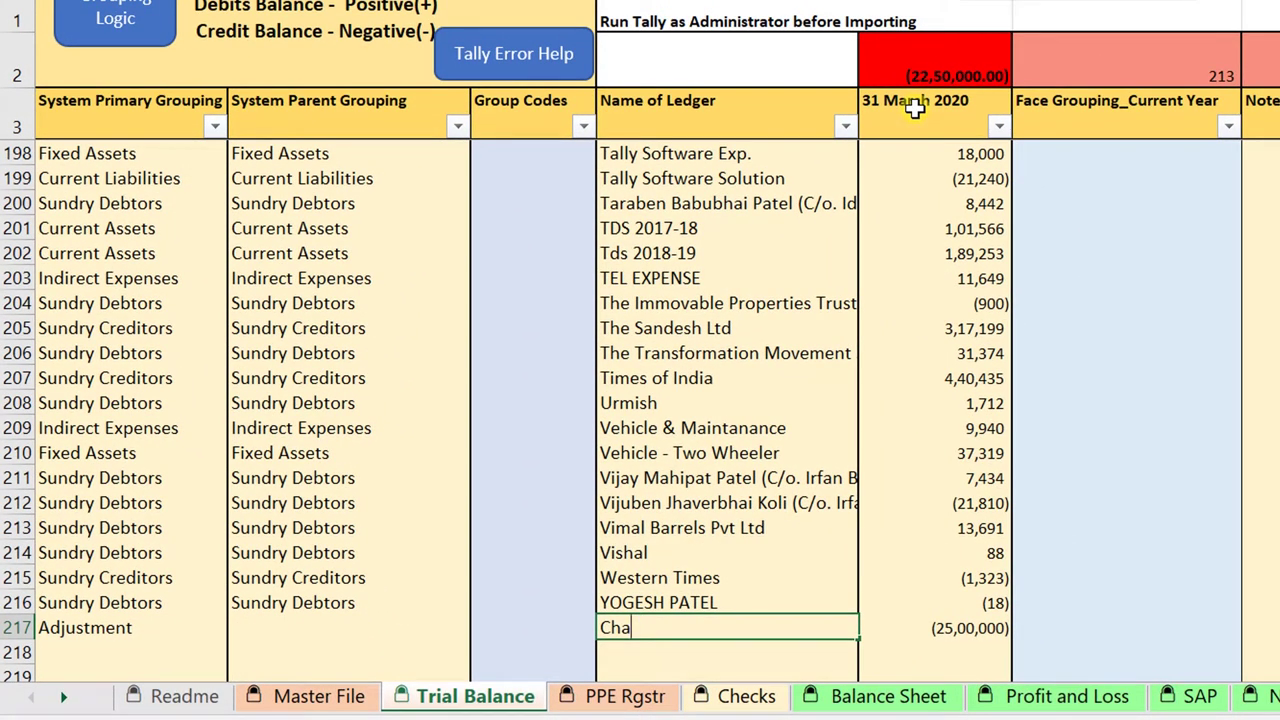
{"action": "type", "text": "nge In stock"}
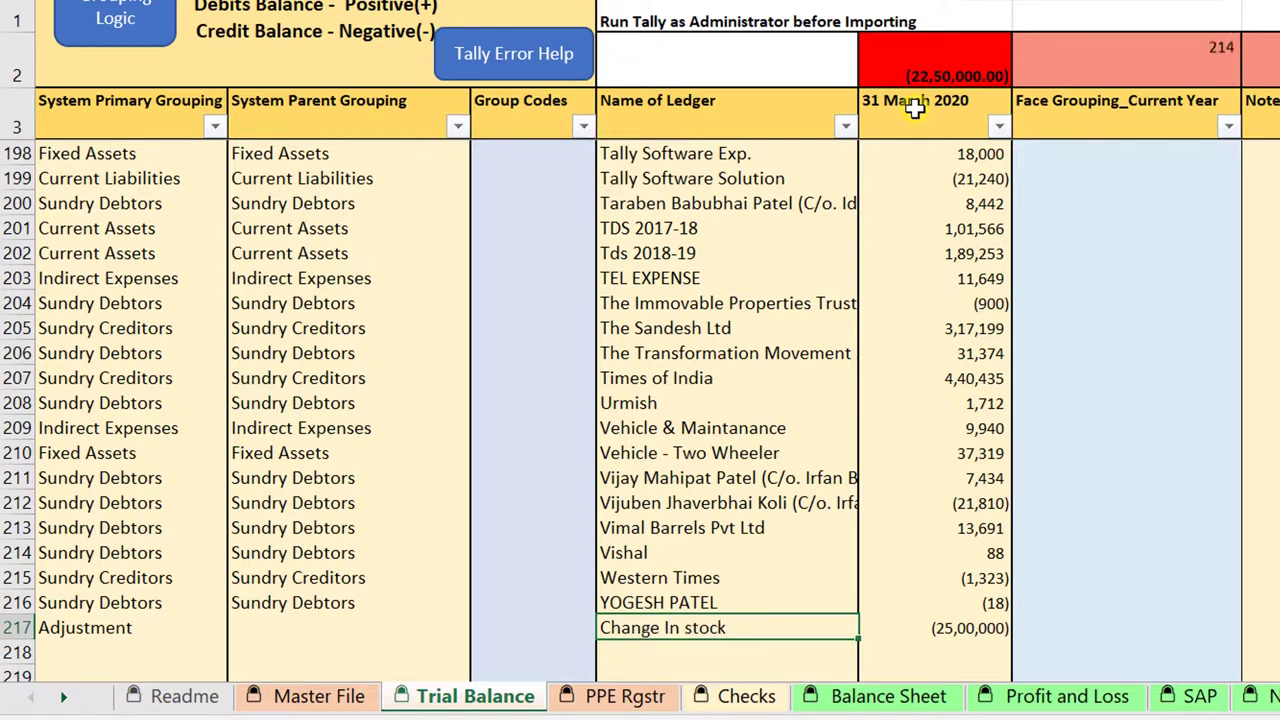
Step: Fill in Adjustment as the System Parent Grouping of the Change In stock row
{"action": "key", "text": "Left"}
{"action": "key", "text": "Left"}
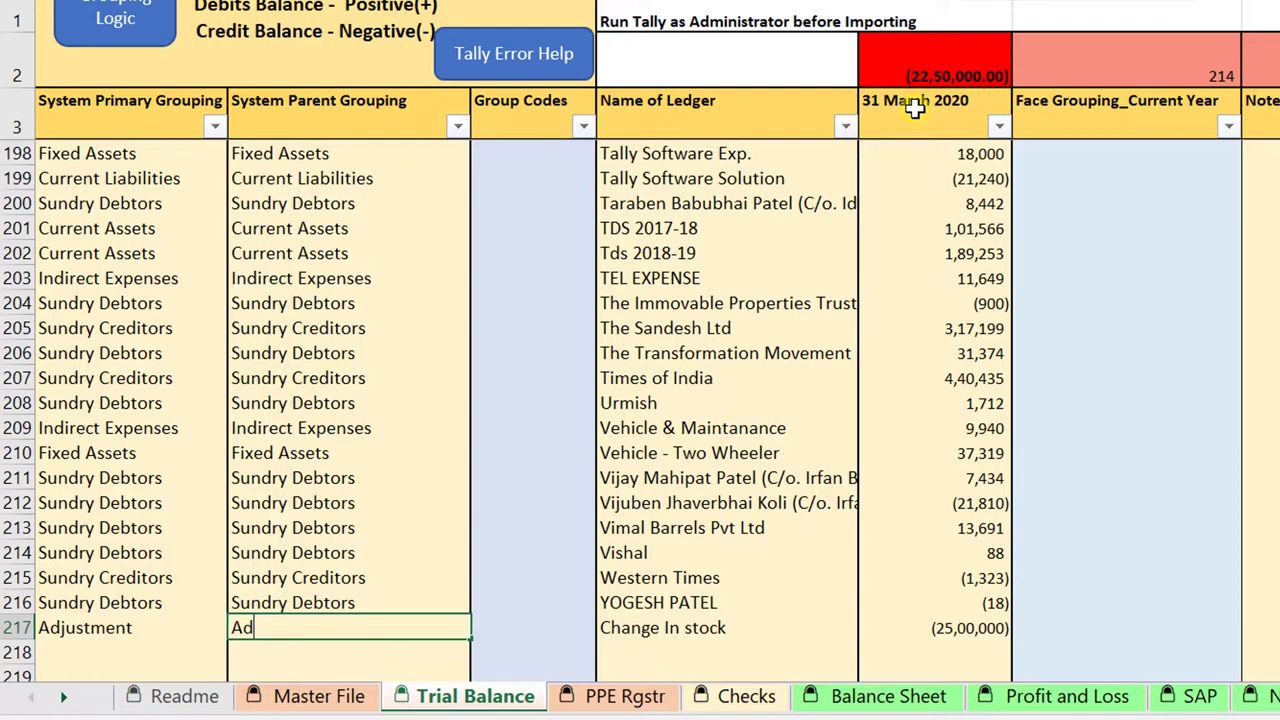
{"action": "type", "text": ",ent"}
{"action": "type", "text": "ment"}
{"action": "key", "text": "Return"}
{"action": "key", "text": "Up"}
{"action": "key", "text": "Right"}
{"action": "key", "text": "Right"}
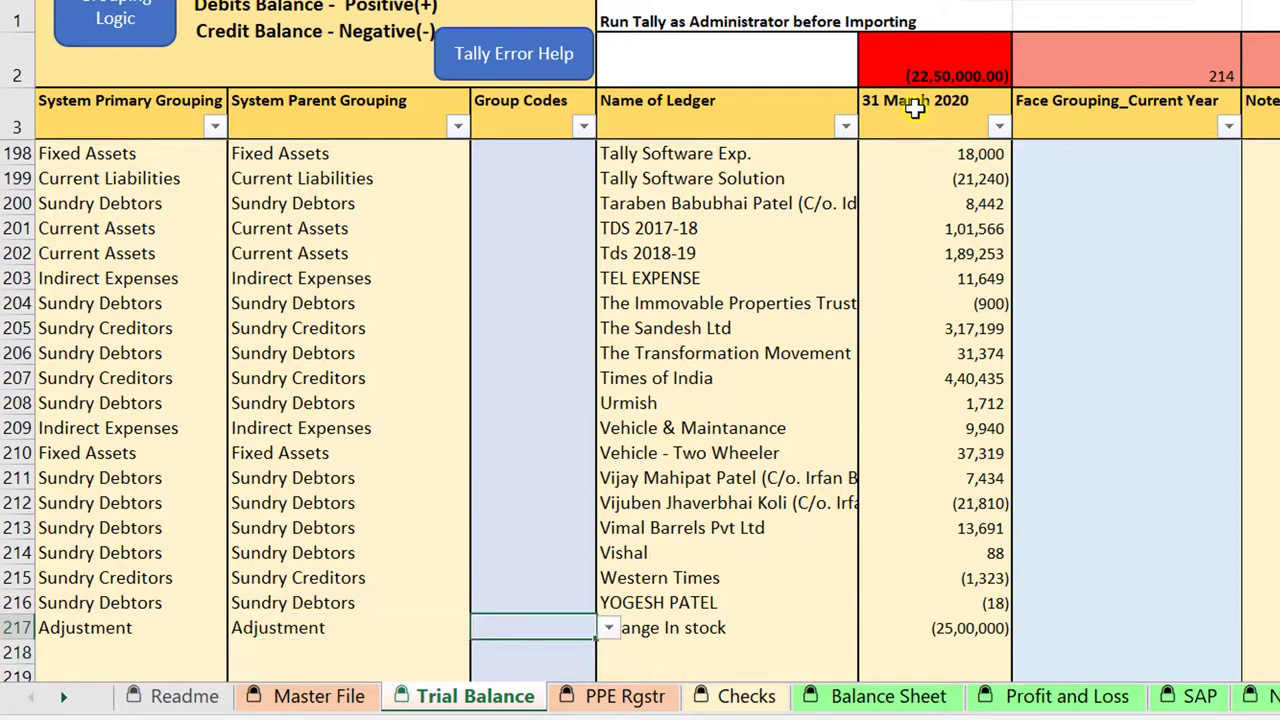
Step: Extend the Change In stock row's System Parent Grouping to read Stock Adjustment
{"action": "key", "text": "Left"}
{"action": "key", "text": "Left"}
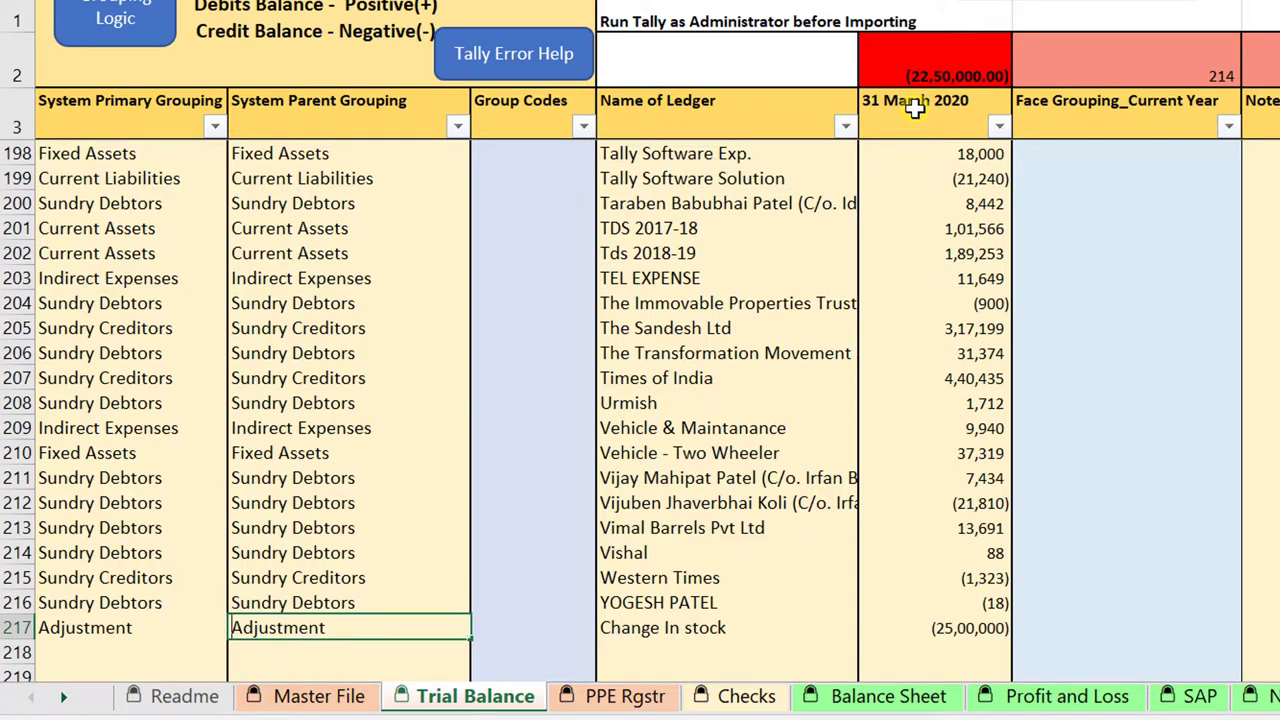
{"action": "key", "text": "F2"}
{"action": "key", "text": "Home"}
{"action": "type", "text": "Stock"}
{"action": "key", "text": "Return"}
{"action": "key", "text": "Up"}
{"action": "key", "text": "Right"}
{"action": "key", "text": "Right"}
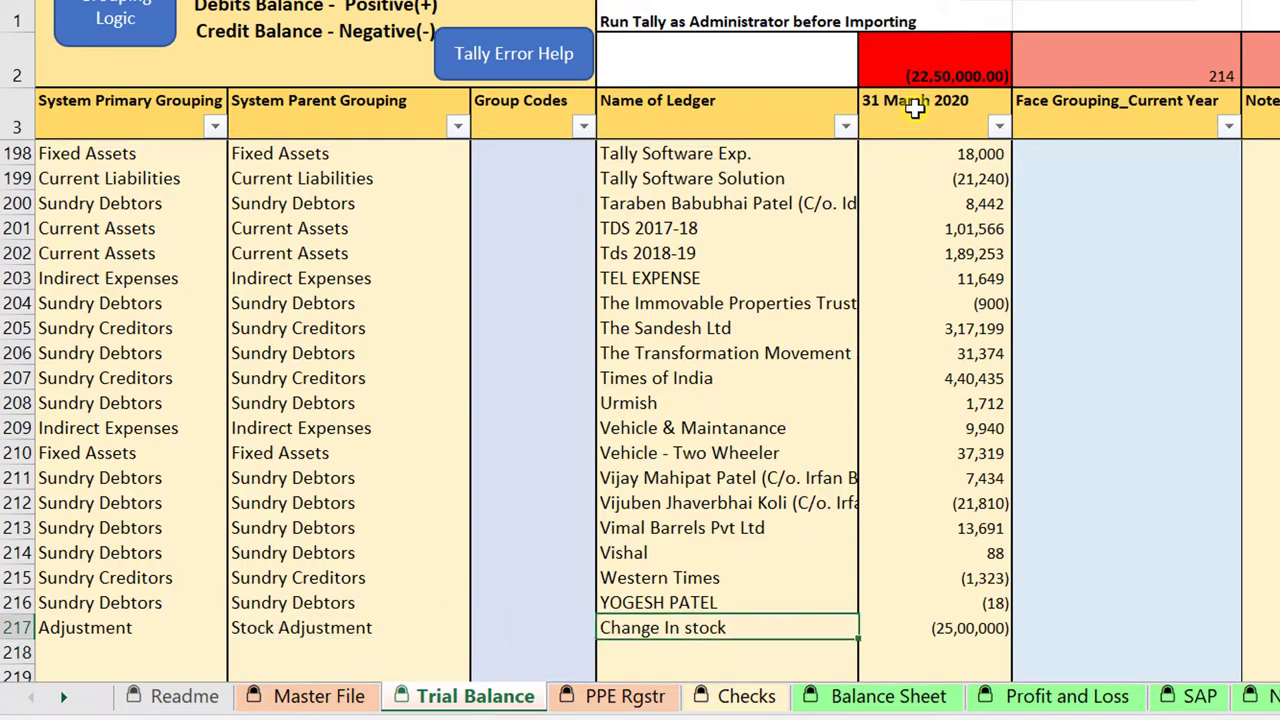
Step: Correct the Change In stock ledger's 31 March 2020 balance to -250000
{"action": "key", "text": "Right"}
{"action": "key", "text": "Right"}
{"action": "key", "text": "Left"}
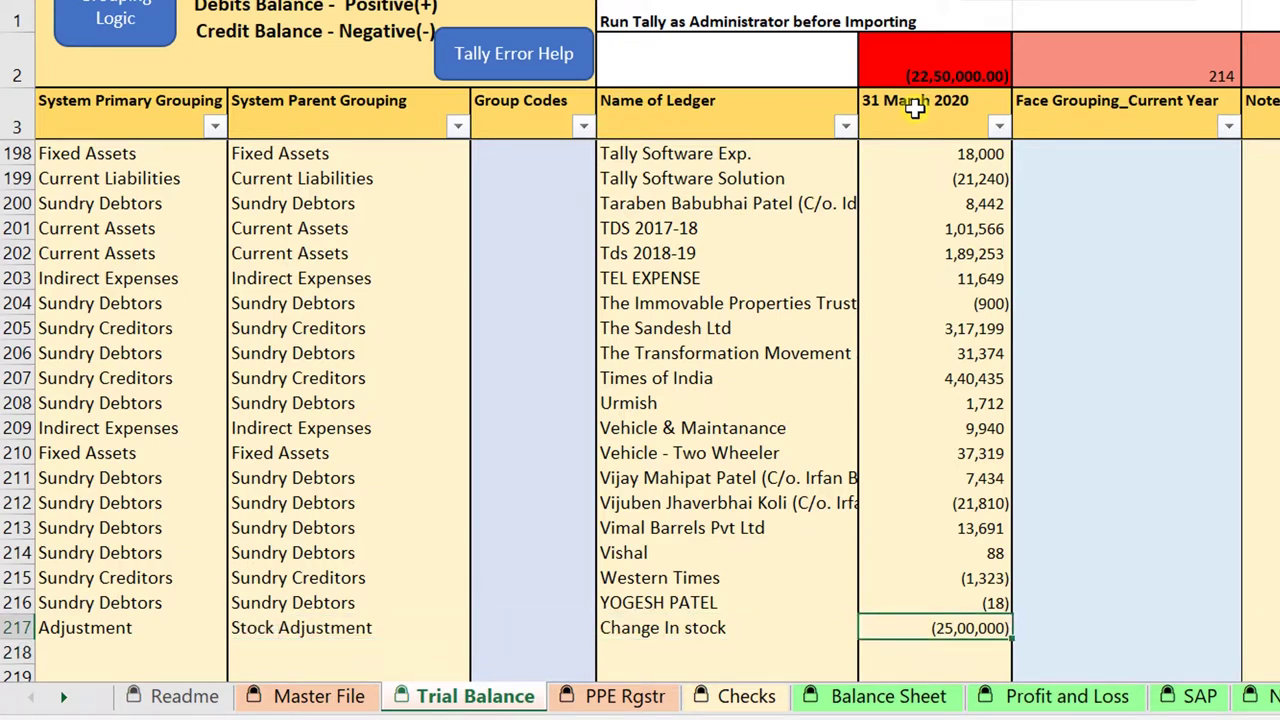
{"action": "key", "text": "F2"}
{"action": "key", "text": "BackSpace"}
{"action": "key", "text": "Return"}
{"action": "key", "text": "Up"}
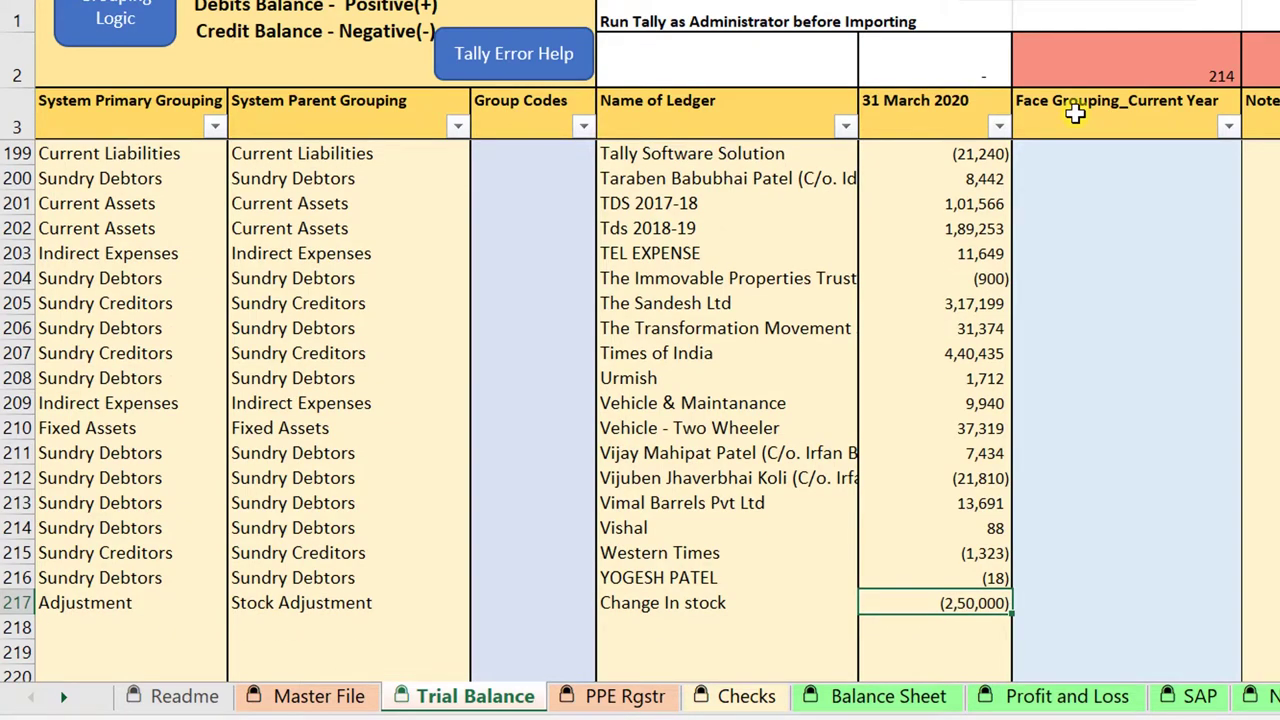
Step: Return to the first ledger row, apply the default grouping to the trial balance, and acknowledge the Default Grouping notice
{"action": "left_click", "coordinate": [942, 118]}
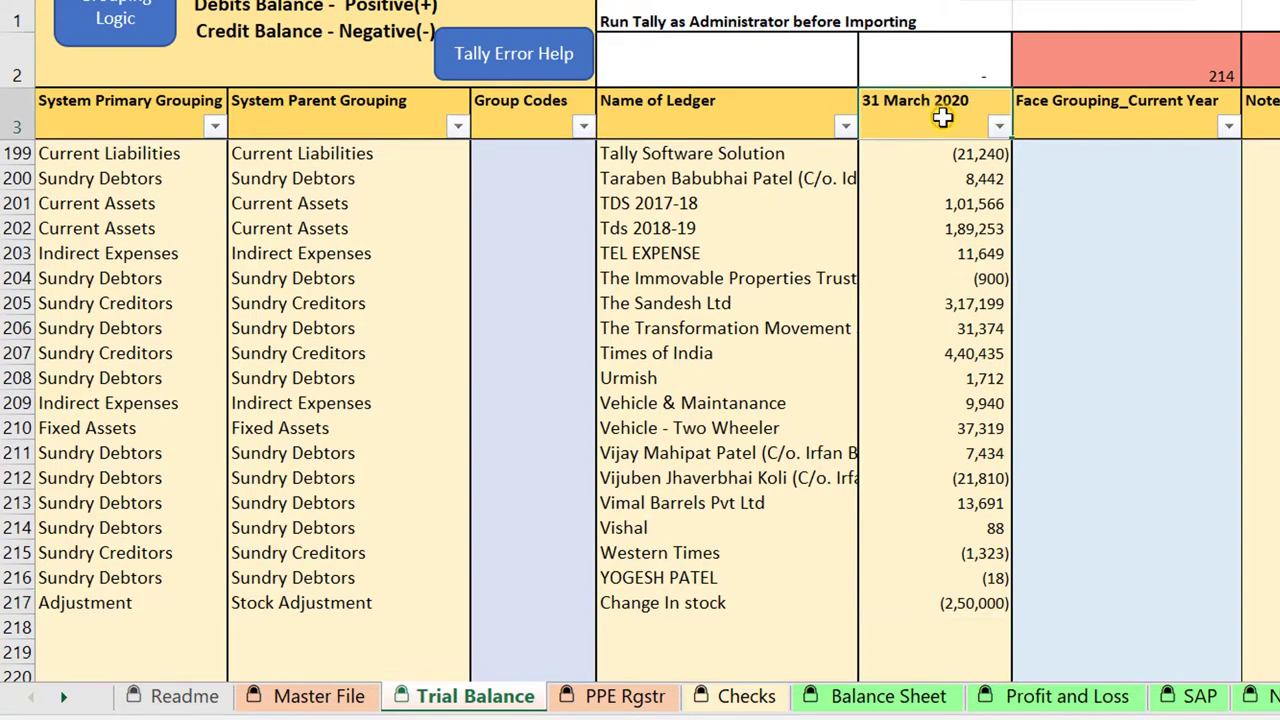
{"action": "key", "text": "Down"}
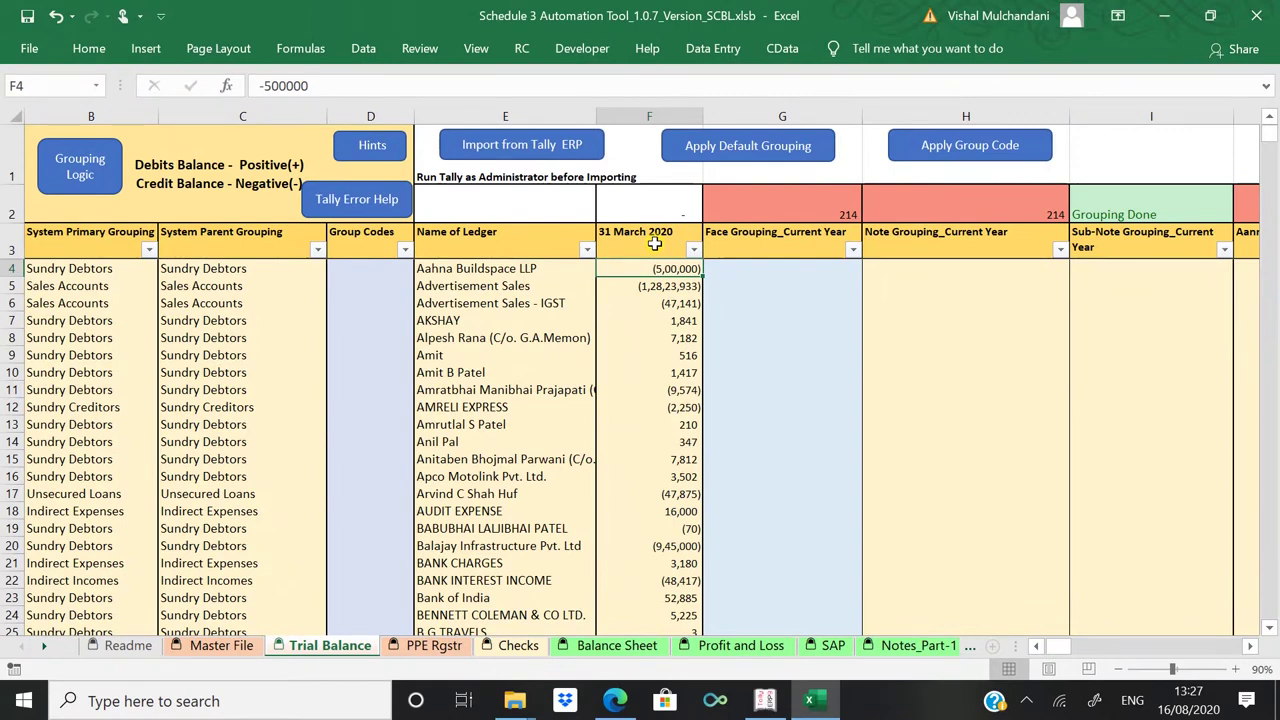
{"action": "key", "text": "Right"}
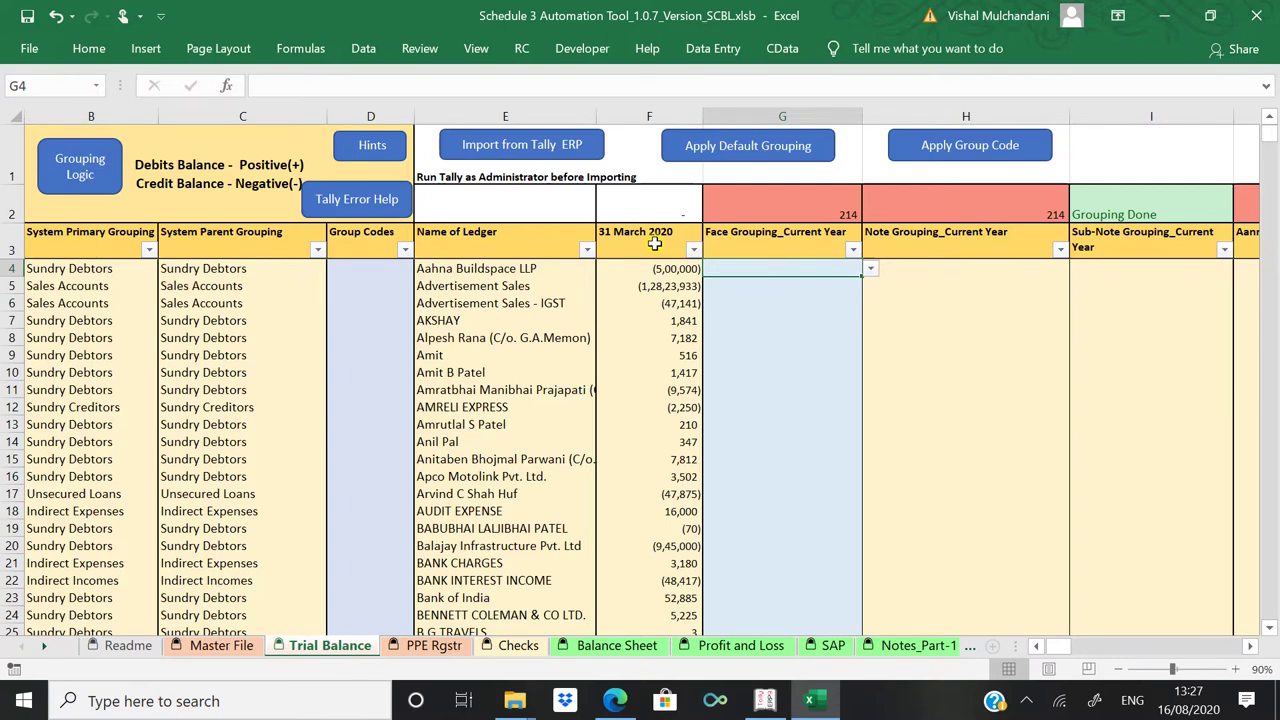
{"action": "key", "text": "Right"}
{"action": "key", "text": "Right"}
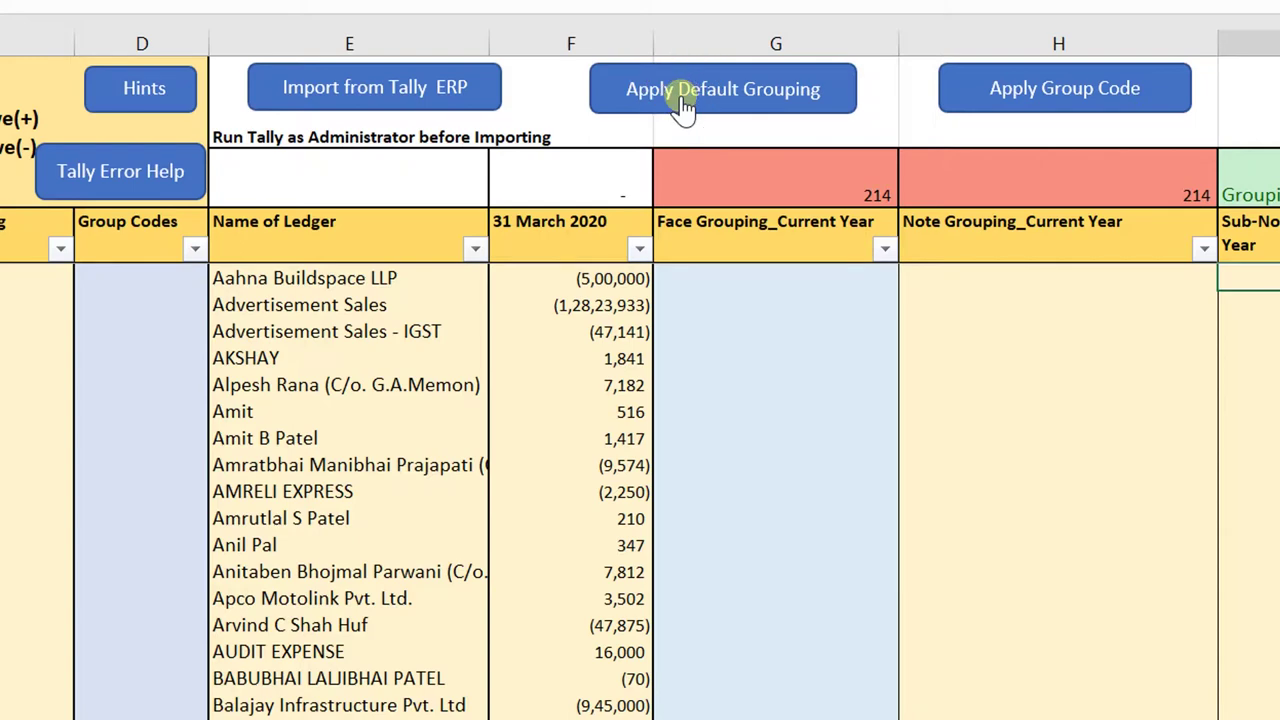
{"action": "left_click", "coordinate": [681, 95]}
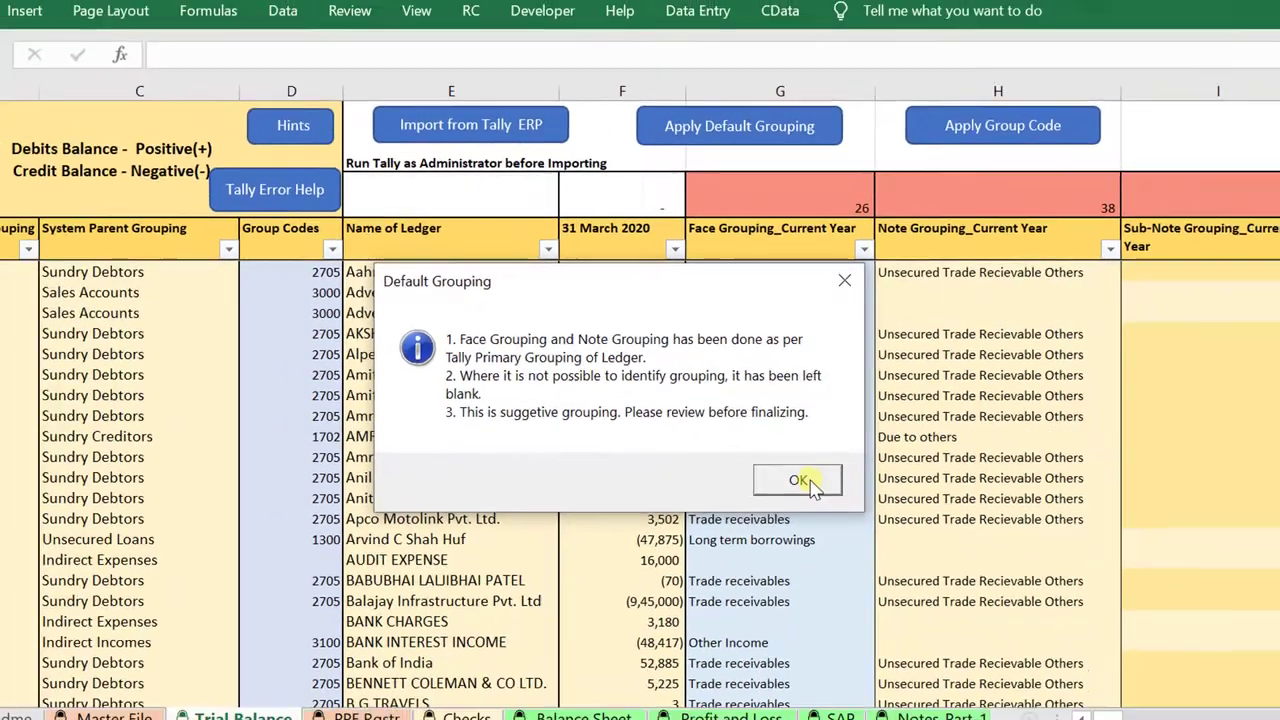
{"action": "left_click", "coordinate": [814, 549]}
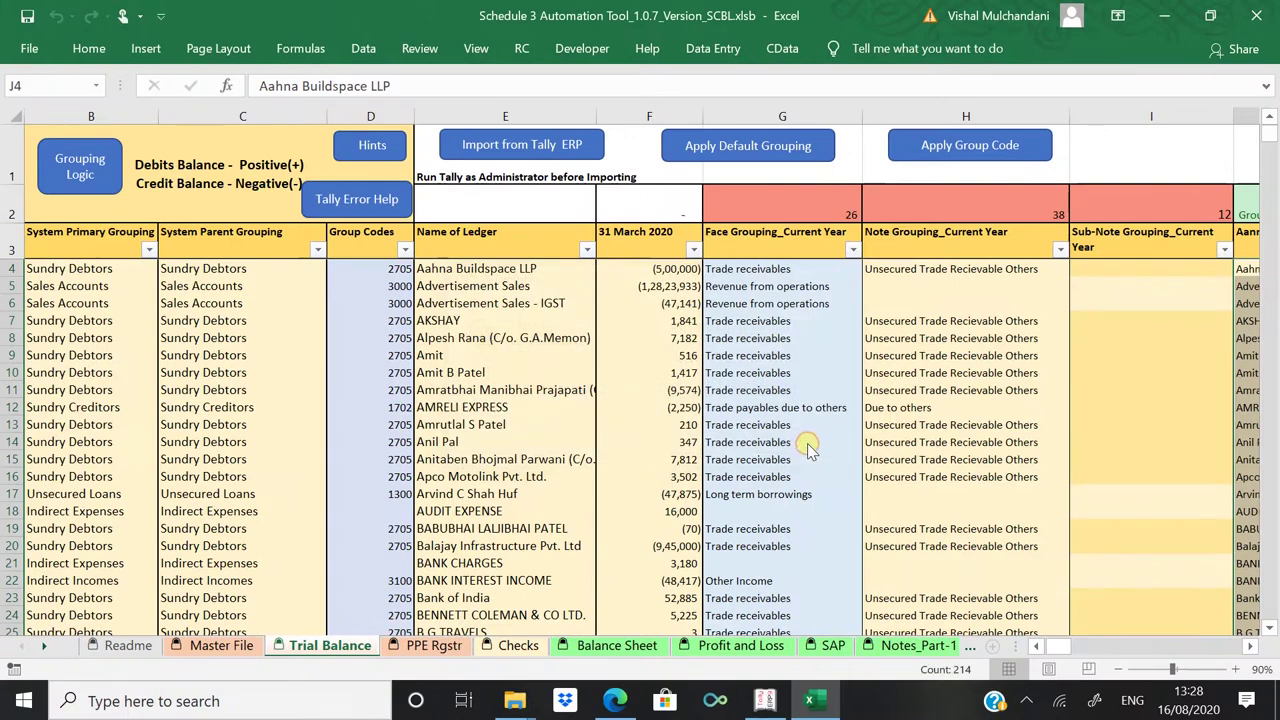
Step: Review the Face Grouping entries of the first ledgers and the grouping cells of the AUDIT EXPENSE ledger
{"action": "left_click", "coordinate": [775, 459]}
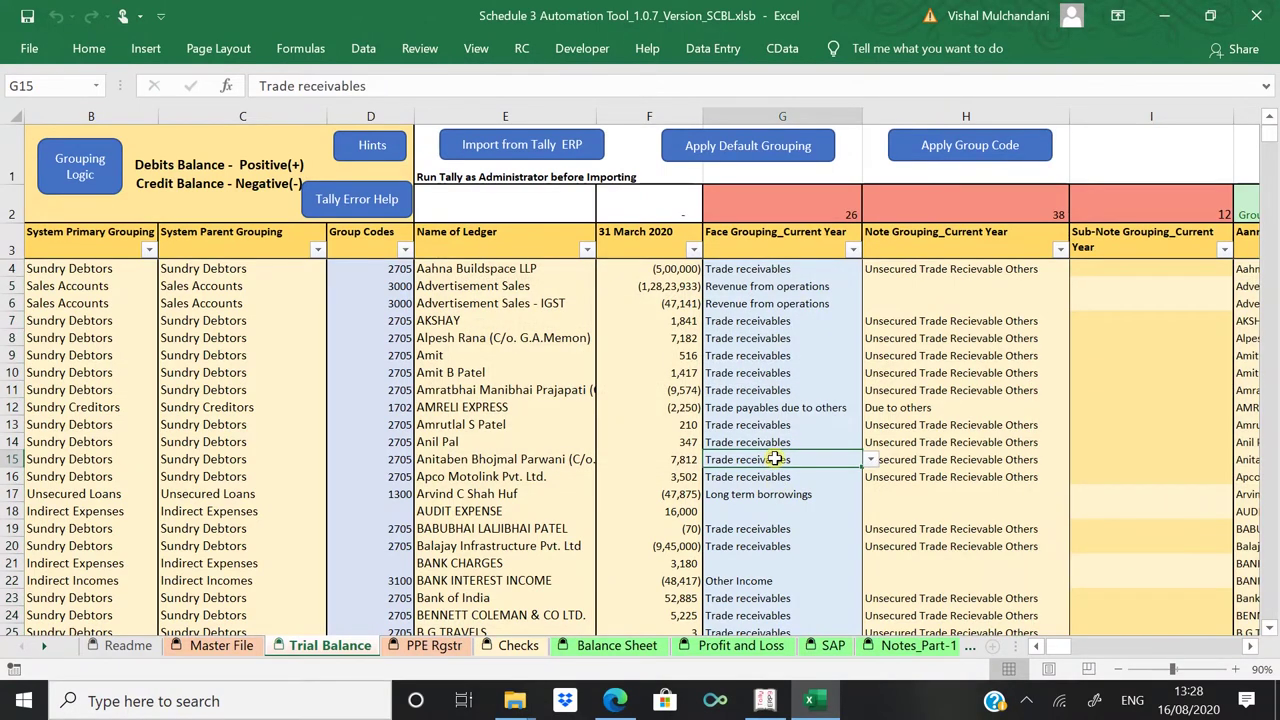
{"action": "key", "text": "Up"}
{"action": "key", "text": "Up"}
{"action": "key", "text": "Up"}
{"action": "key", "text": "Up"}
{"action": "key", "text": "Up"}
{"action": "key", "text": "Up"}
{"action": "key", "text": "Up"}
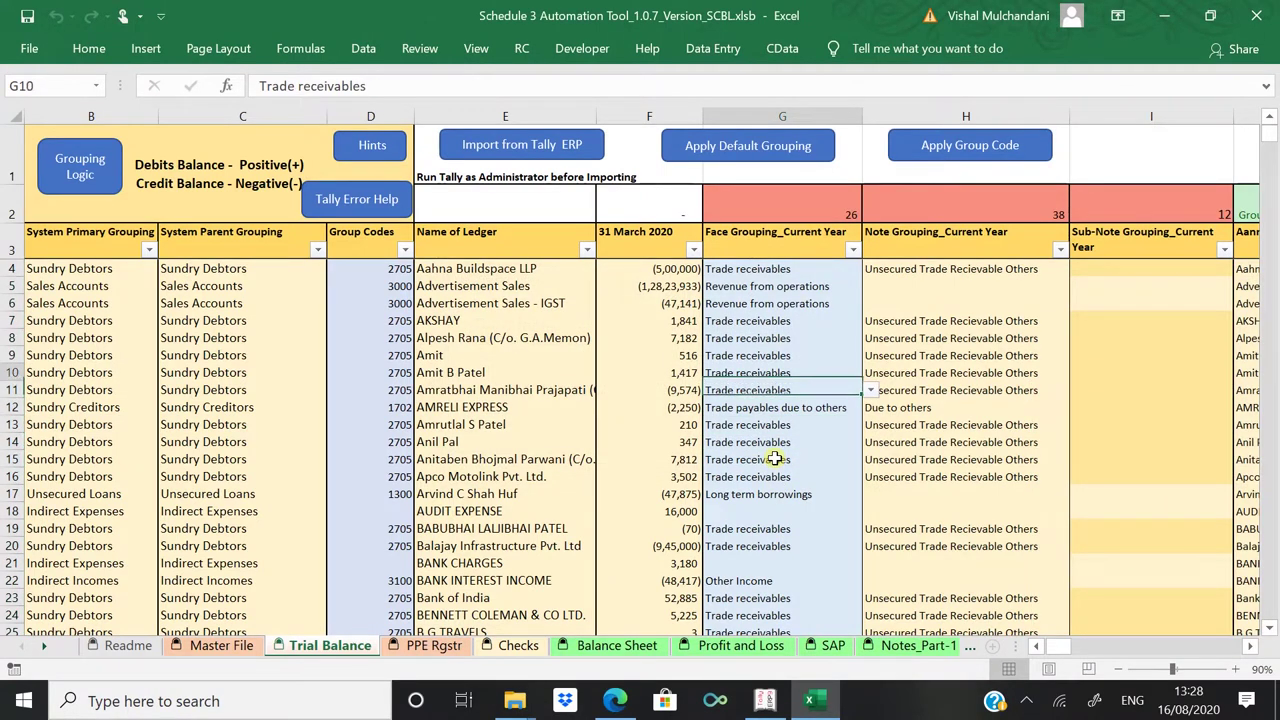
{"action": "key", "text": "Up"}
{"action": "key", "text": "Up"}
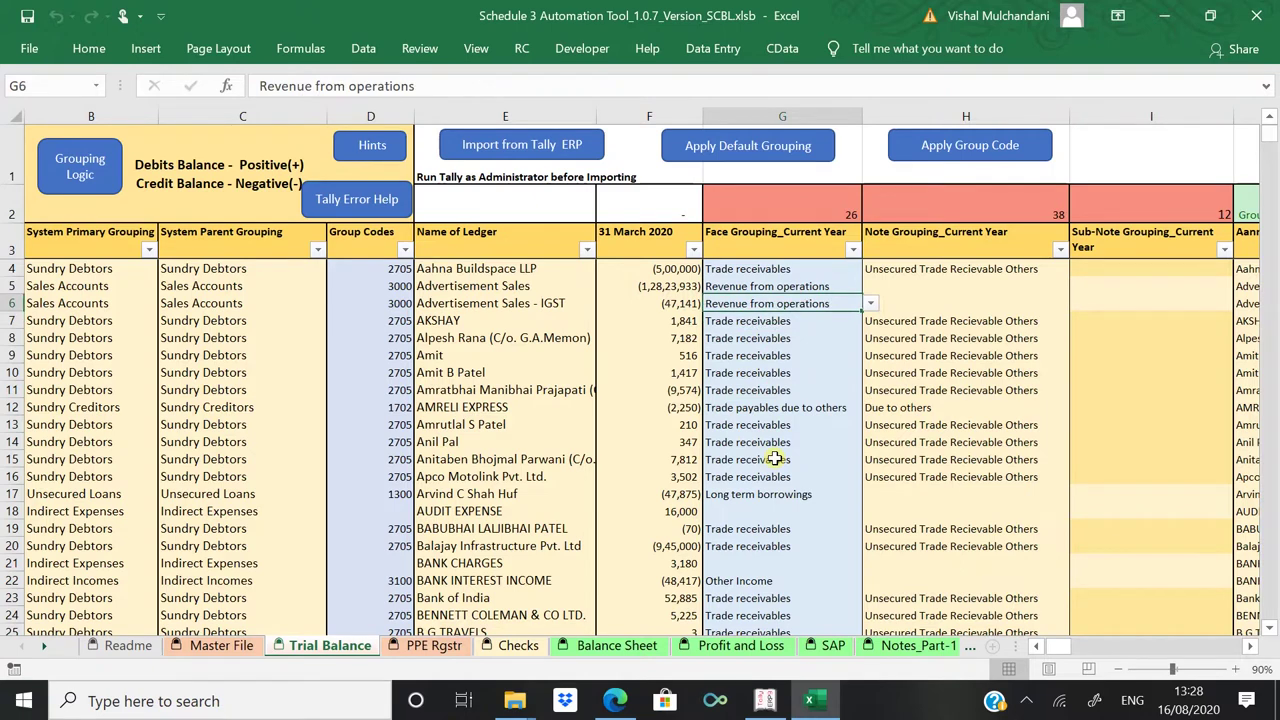
{"action": "key", "text": "Down"}
{"action": "key", "text": "Down"}
{"action": "key", "text": "Down"}
{"action": "key", "text": "Down"}
{"action": "key", "text": "Down"}
{"action": "key", "text": "Down"}
{"action": "key", "text": "Down"}
{"action": "key", "text": "Down"}
{"action": "key", "text": "Down"}
{"action": "key", "text": "Down"}
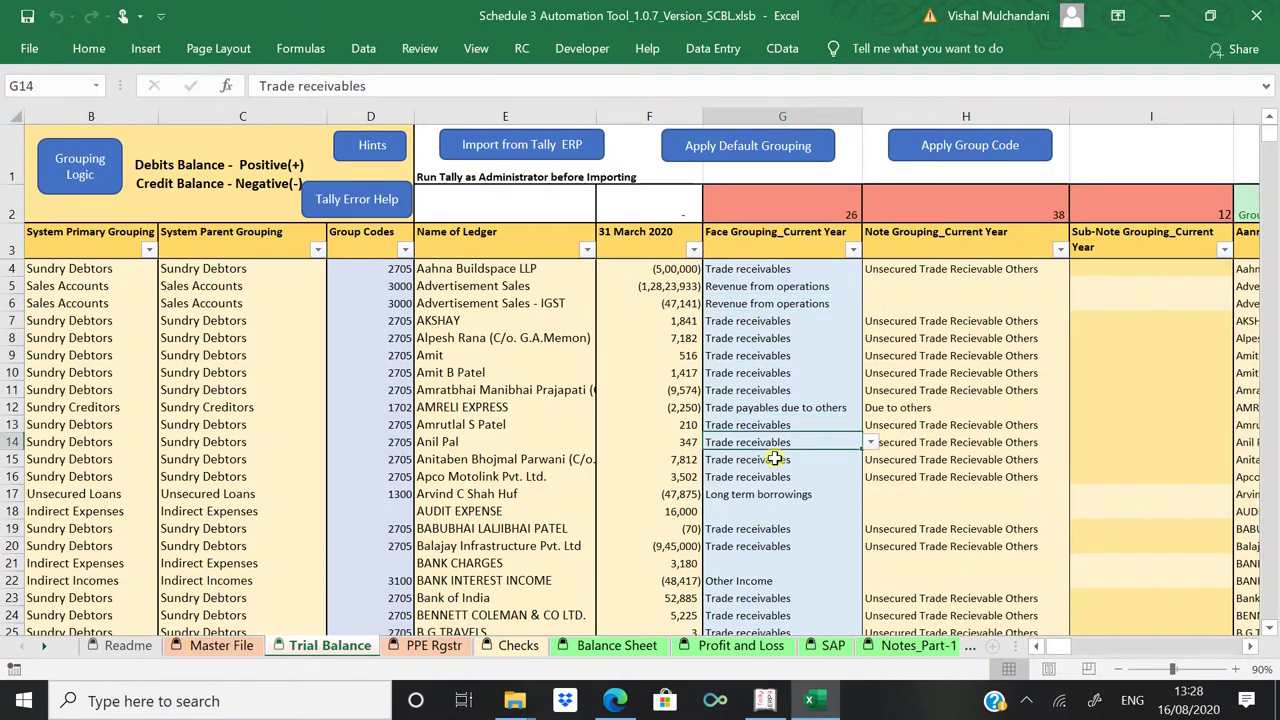
{"action": "key", "text": "Down"}
{"action": "key", "text": "Down"}
{"action": "key", "text": "shift+Right"}
{"action": "key", "text": "shift+Right"}
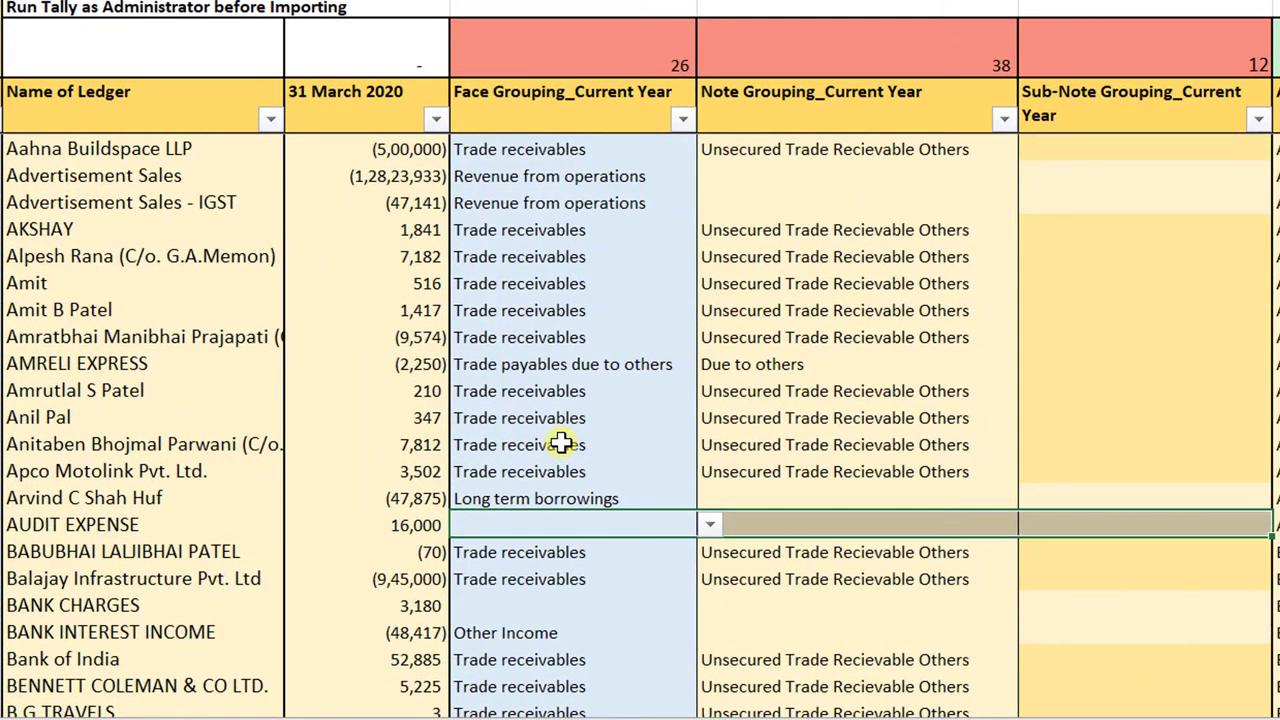
{"action": "key", "text": "shift+Left"}
{"action": "key", "text": "shift+Left"}
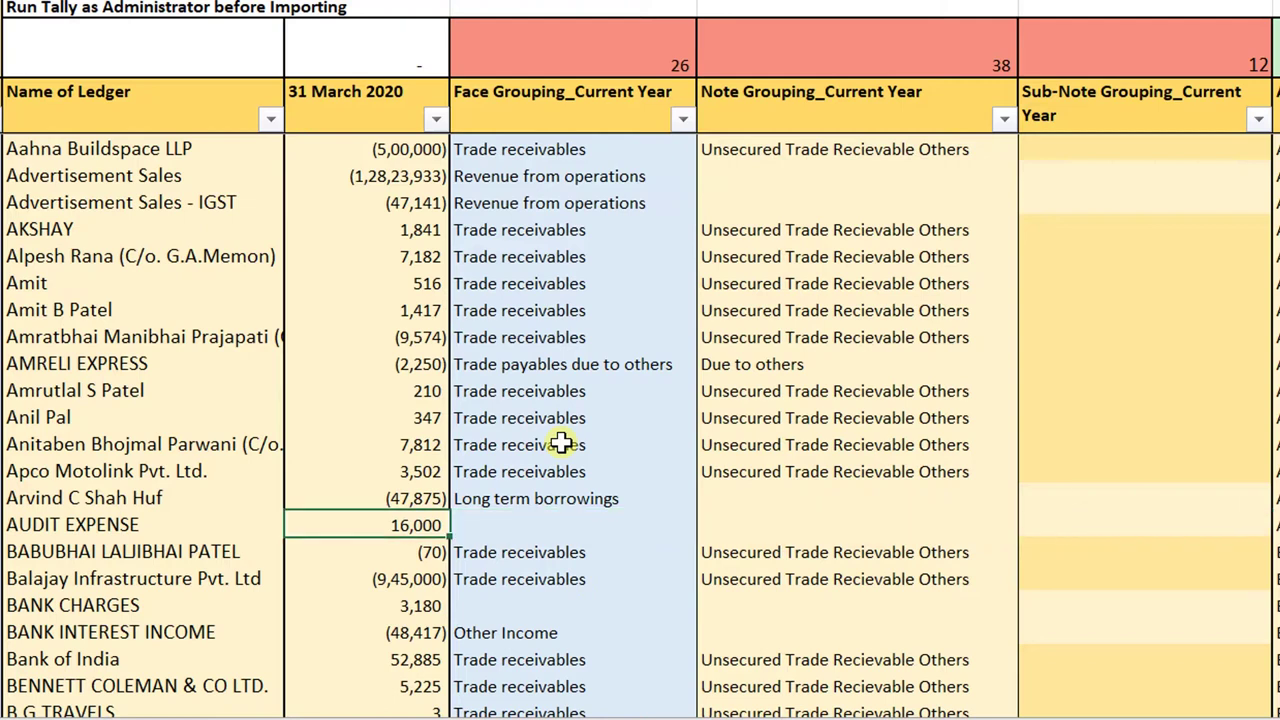
{"action": "key", "text": "alt+Down"}
{"action": "key", "text": "Up"}
{"action": "key", "text": "Up"}
{"action": "key", "text": "Up"}
{"action": "key", "text": "Up"}
{"action": "key", "text": "Up"}
{"action": "key", "text": "Up"}
{"action": "key", "text": "Up"}
{"action": "key", "text": "Up"}
{"action": "key", "text": "Up"}
{"action": "key", "text": "Up"}
{"action": "key", "text": "Up"}
{"action": "key", "text": "Up"}
{"action": "key", "text": "Up"}
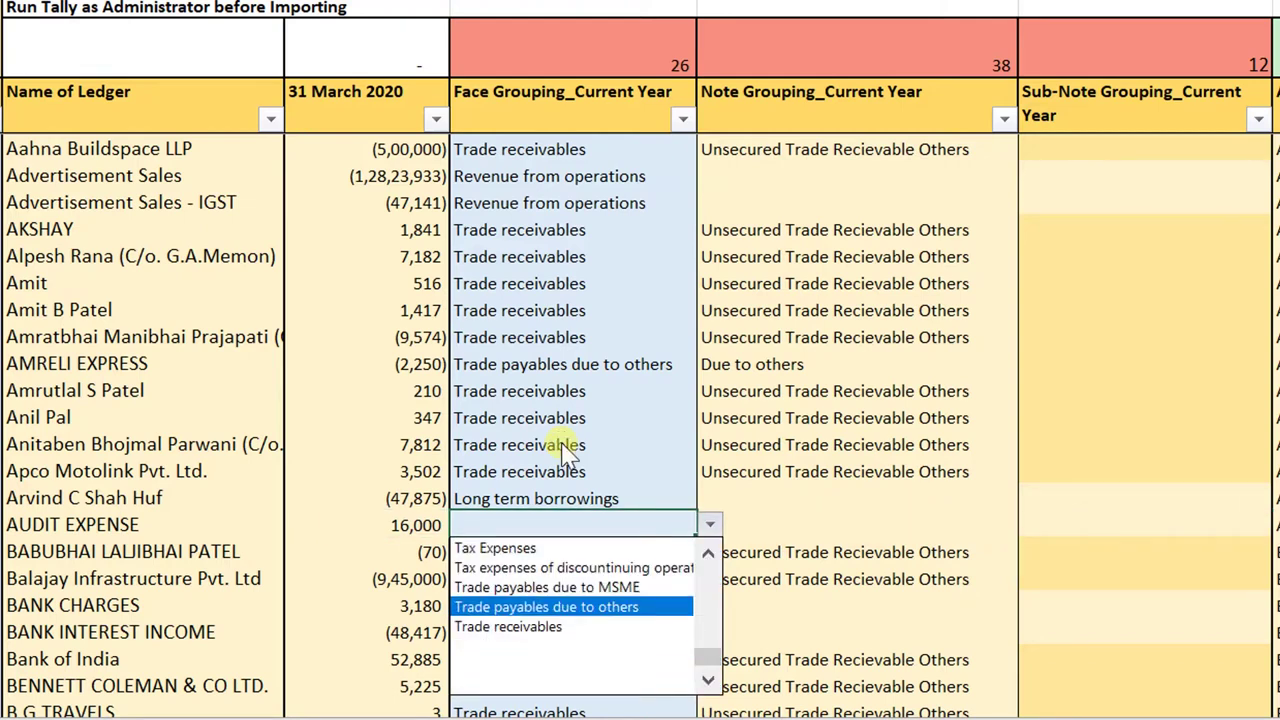
{"action": "key", "text": "Escape"}
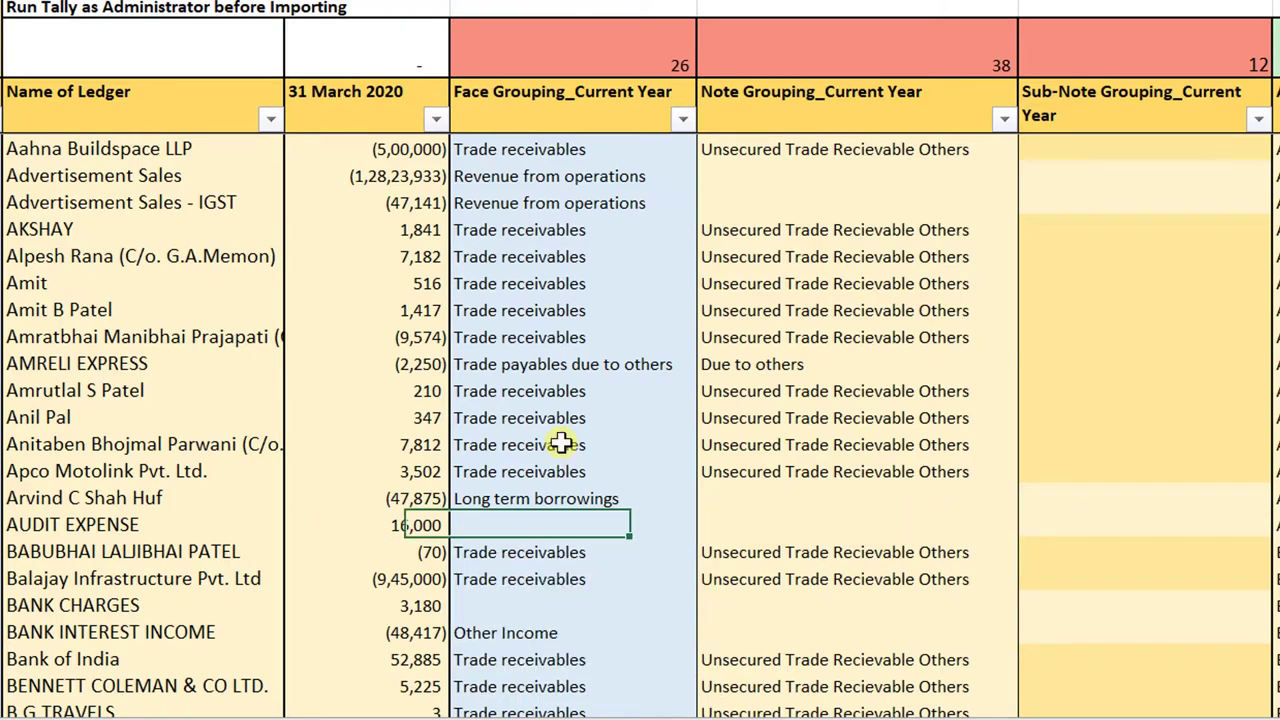
Step: Set the AUDIT EXPENSE ledger's Face Grouping_Current Year to Other expenses and move on to its Note Grouping cell
{"action": "key", "text": "Left"}
{"action": "key", "text": "Left"}
{"action": "key", "text": "Right"}
{"action": "key", "text": "Right"}
{"action": "key", "text": "Right"}
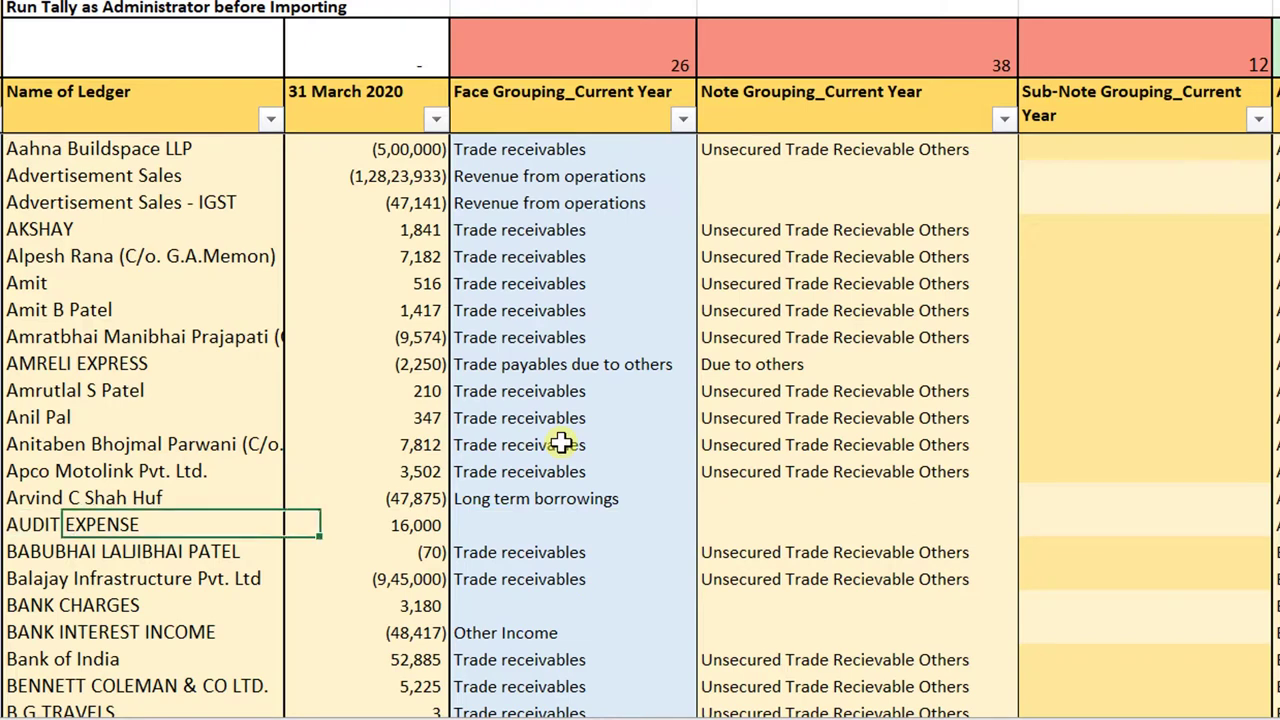
{"action": "key", "text": "Up"}
{"action": "key", "text": "Up"}
{"action": "key", "text": "Up"}
{"action": "key", "text": "Up"}
{"action": "key", "text": "Up"}
{"action": "key", "text": "Up"}
{"action": "key", "text": "Up"}
{"action": "key", "text": "Up"}
{"action": "key", "text": "Up"}
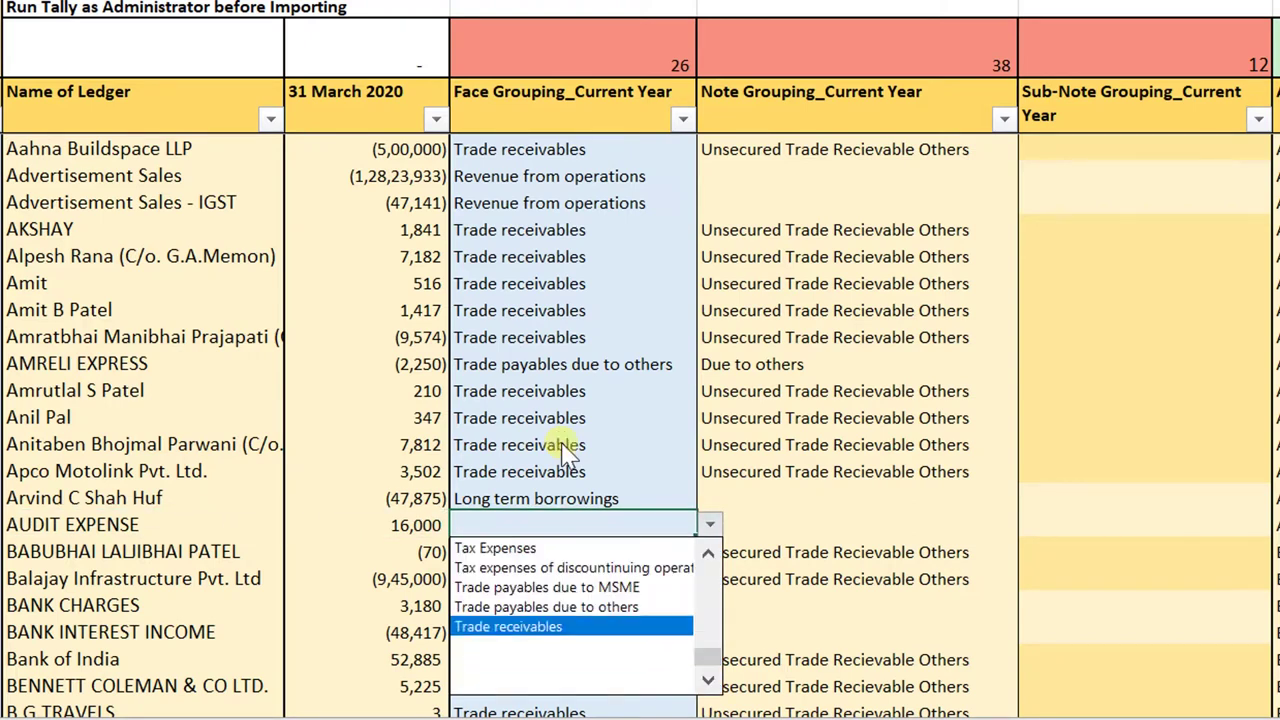
{"action": "key", "text": "Up"}
{"action": "key", "text": "Up"}
{"action": "key", "text": "Up"}
{"action": "key", "text": "Up"}
{"action": "key", "text": "Up"}
{"action": "key", "text": "Up"}
{"action": "key", "text": "Up"}
{"action": "key", "text": "Up"}
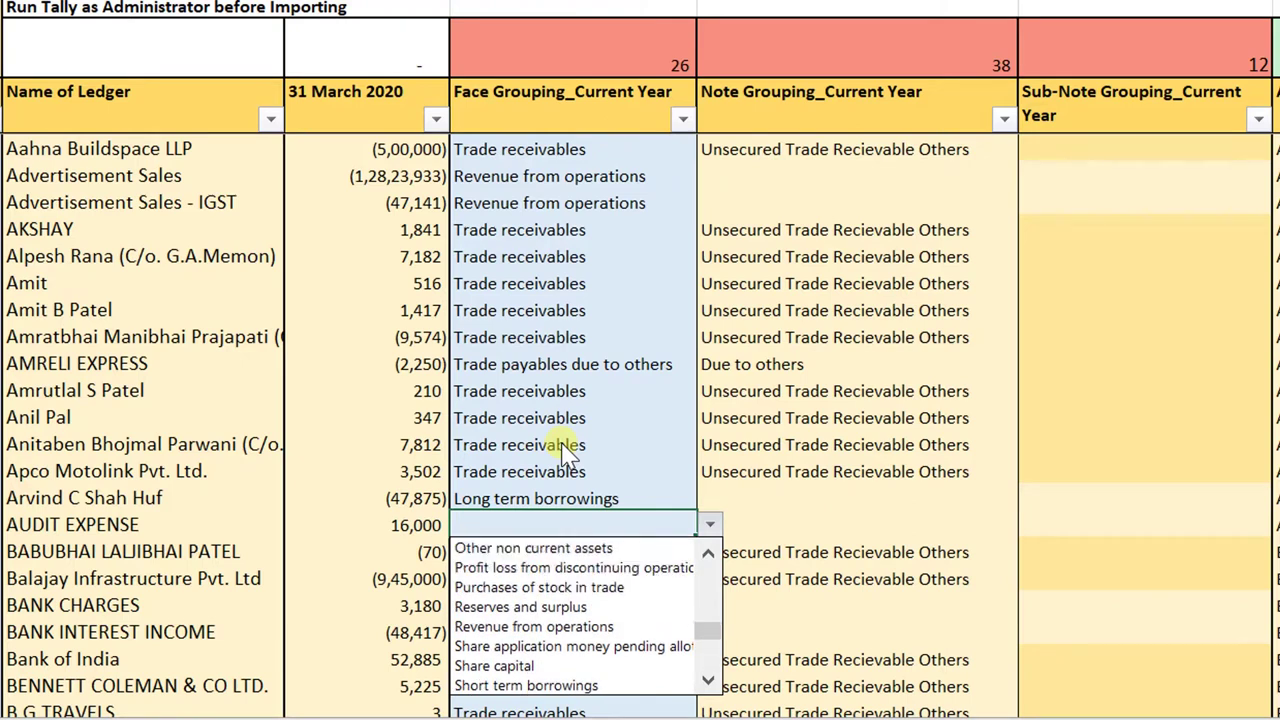
{"action": "key", "text": "Up"}
{"action": "key", "text": "Up"}
{"action": "key", "text": "Up"}
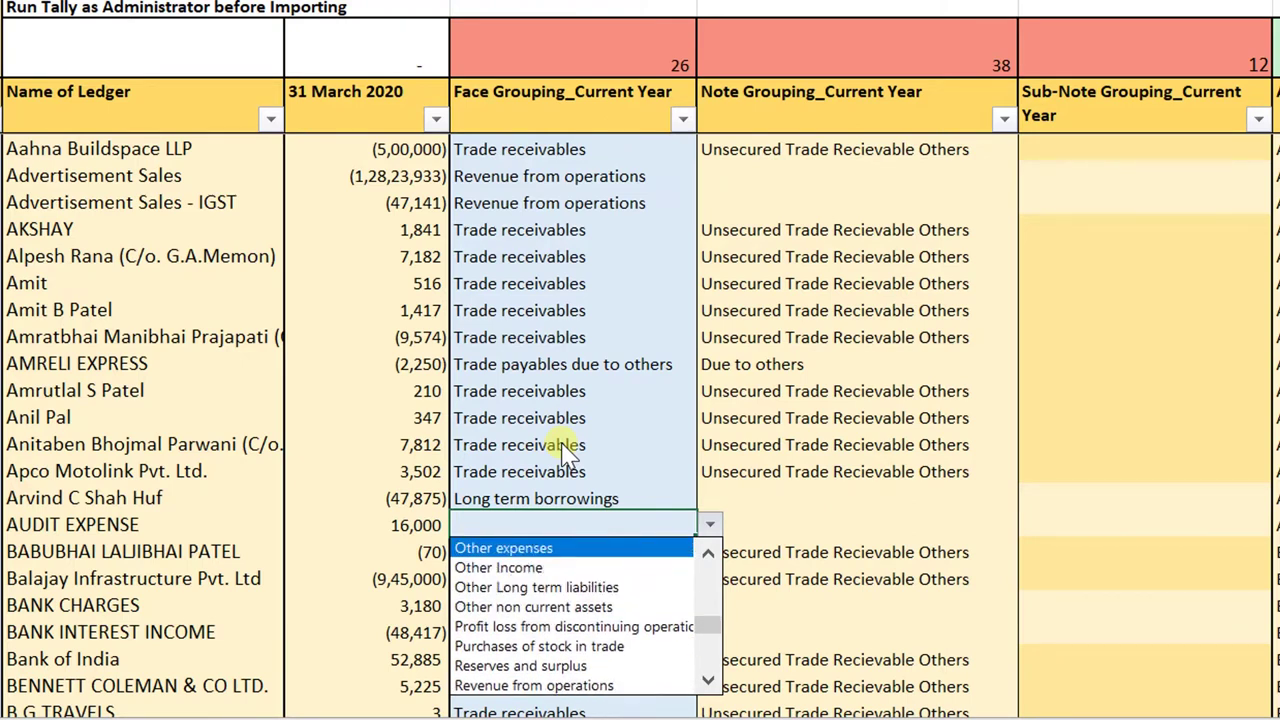
{"action": "key", "text": "Return"}
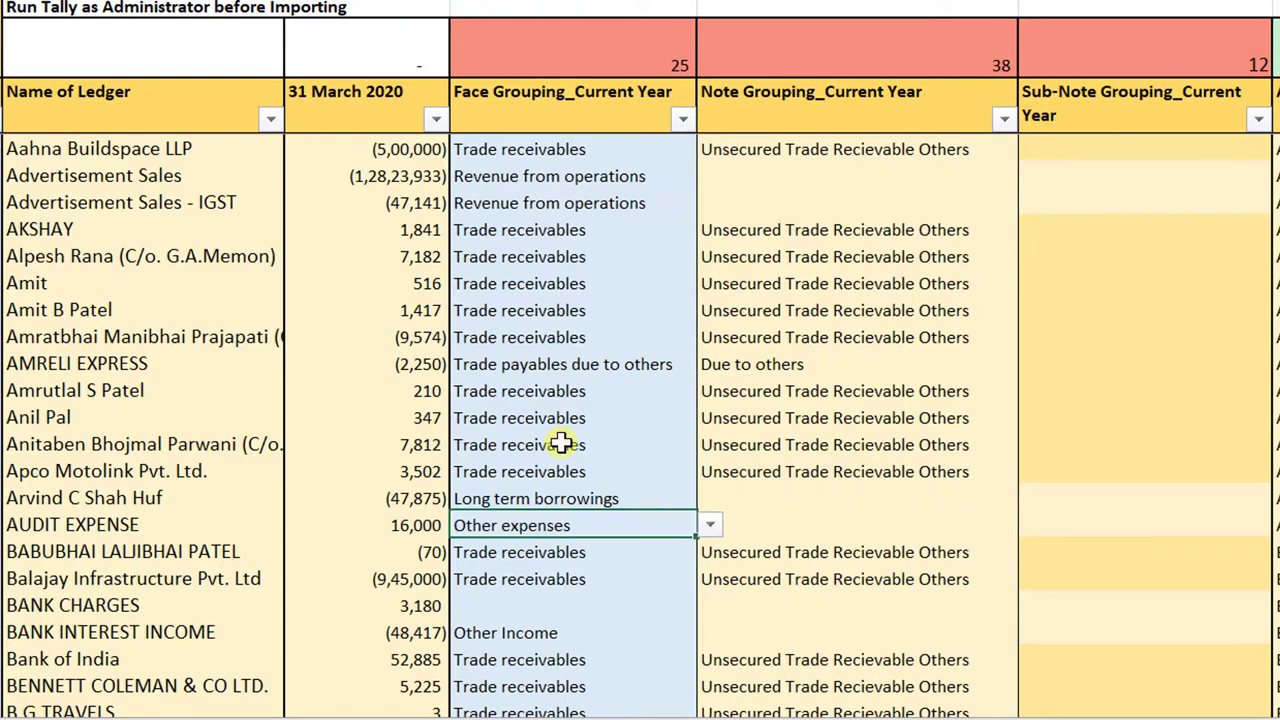
{"action": "key", "text": "Right"}
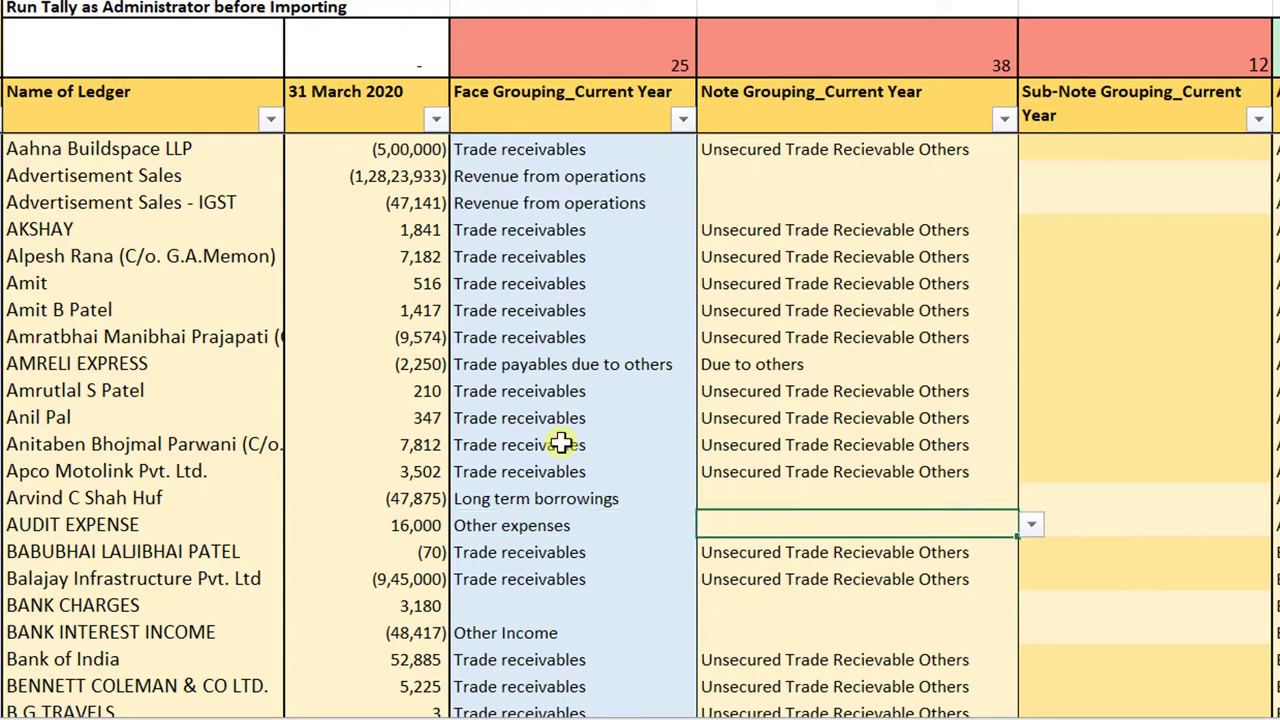
Step: Set the AUDIT EXPENSE ledger's Note Grouping_Current Year to Auditors' Remuneration
{"action": "key", "text": "alt+Down"}
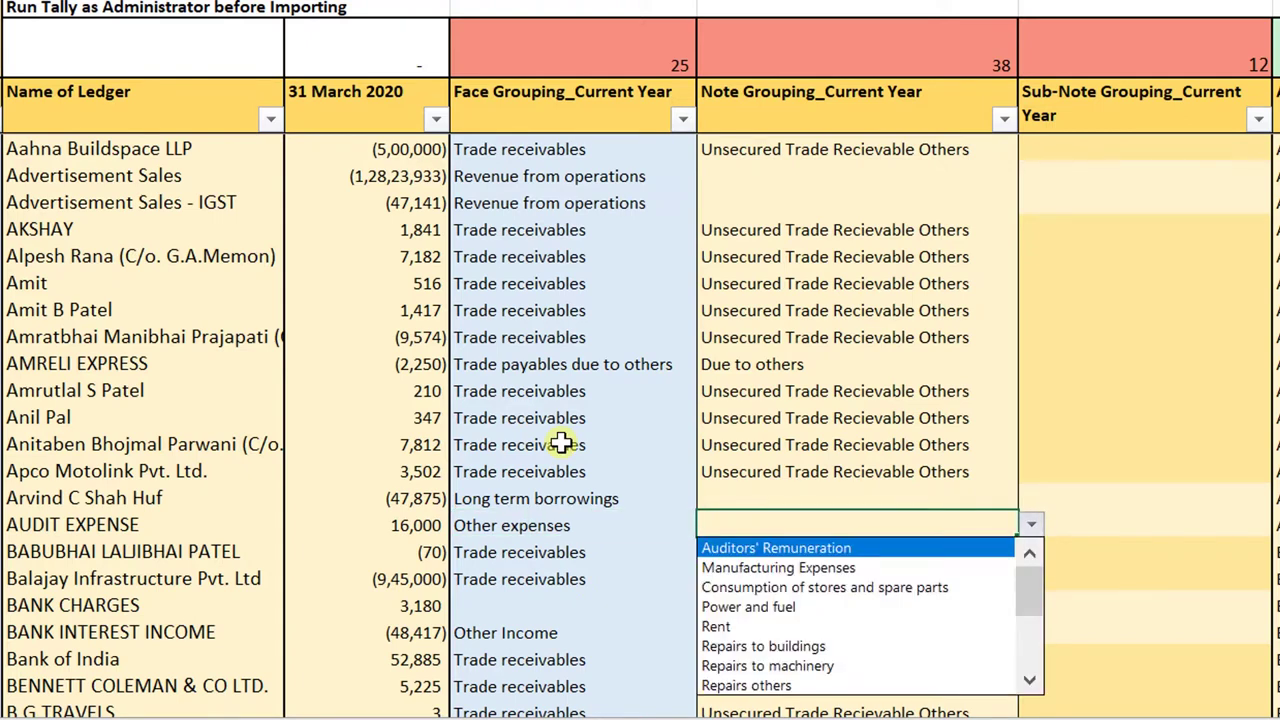
{"action": "key", "text": "Down"}
{"action": "key", "text": "Down"}
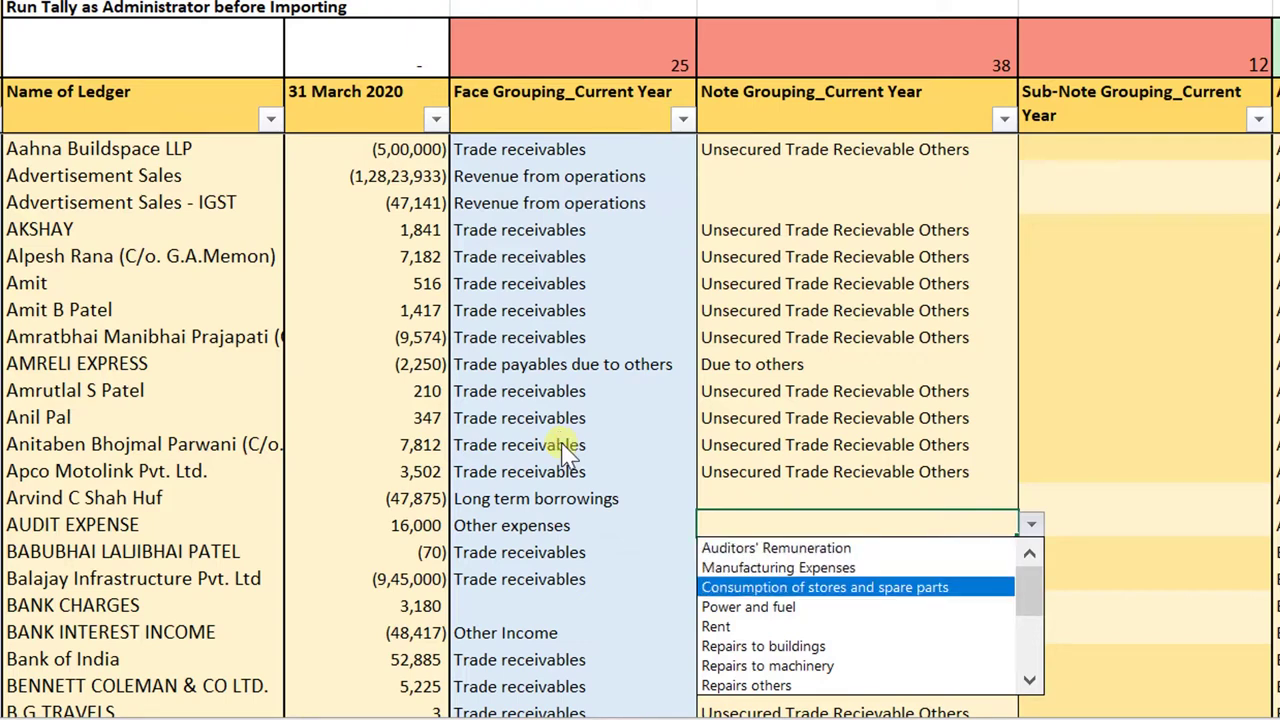
{"action": "key", "text": "Up"}
{"action": "key", "text": "Up"}
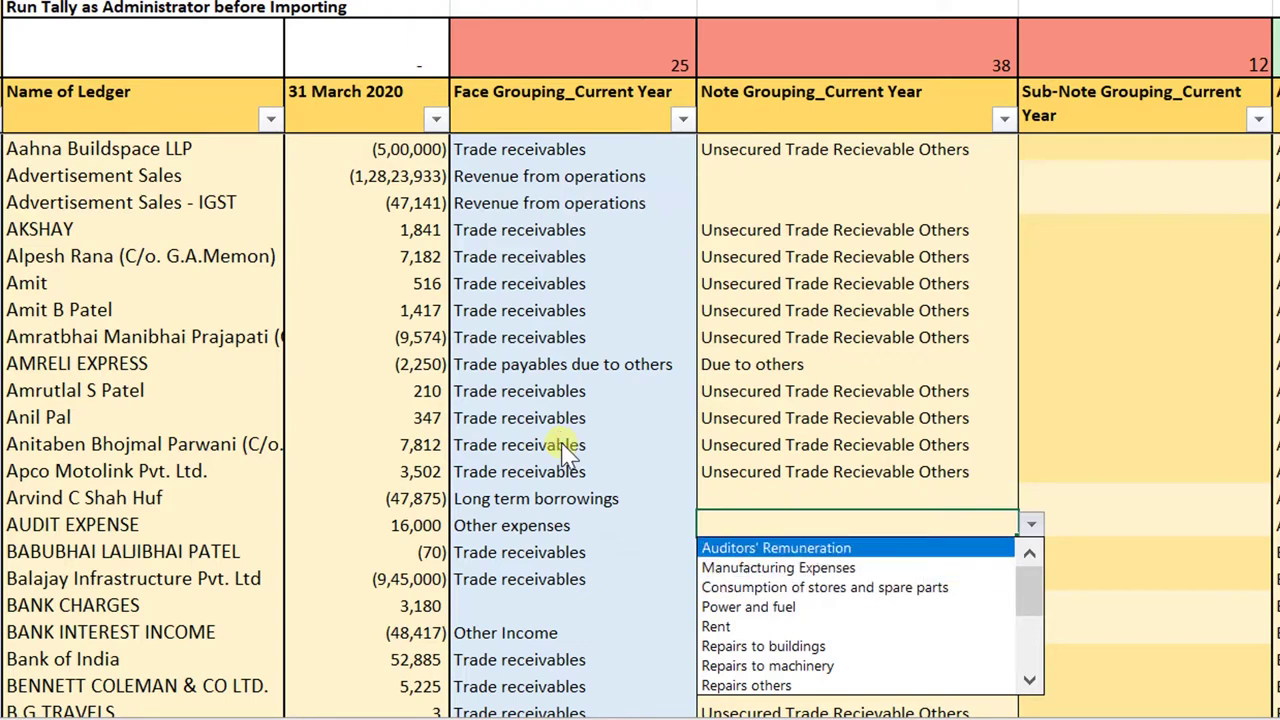
{"action": "key", "text": "Return"}
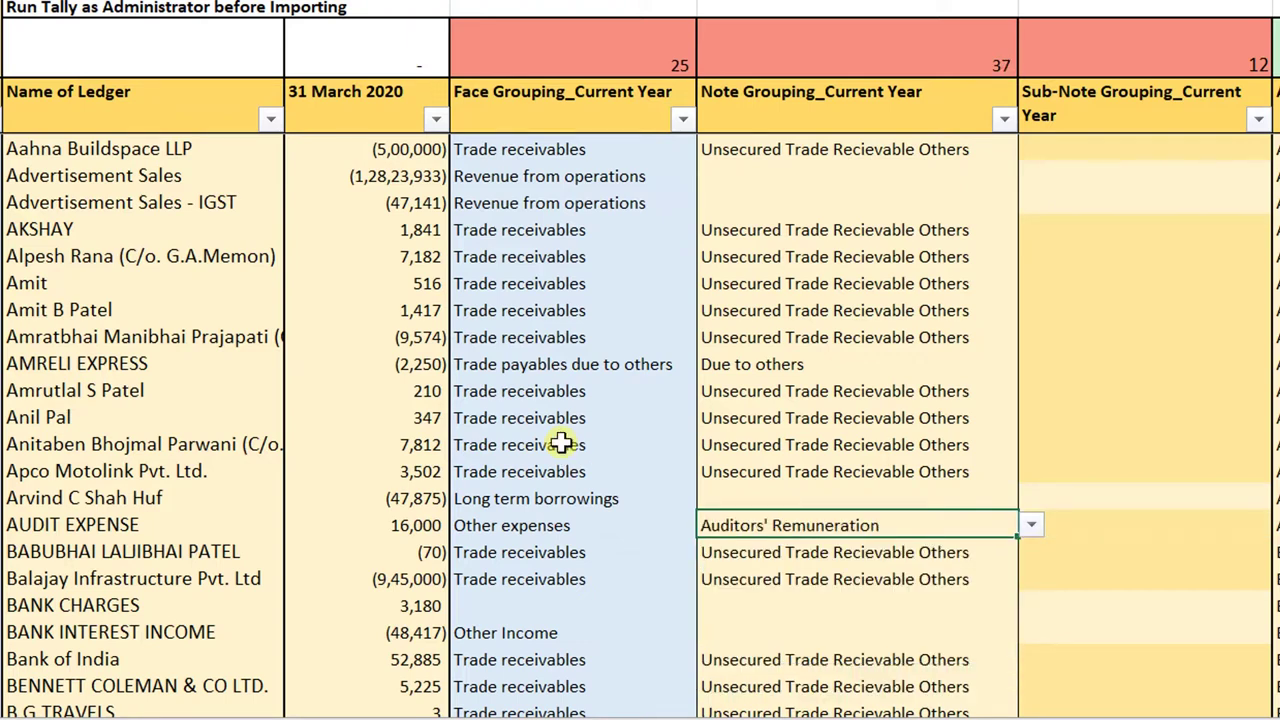
Step: Enter Tax Audit Fees as the AUDIT EXPENSE ledger's Sub-Note Grouping_Current Year
{"action": "key", "text": "Right"}
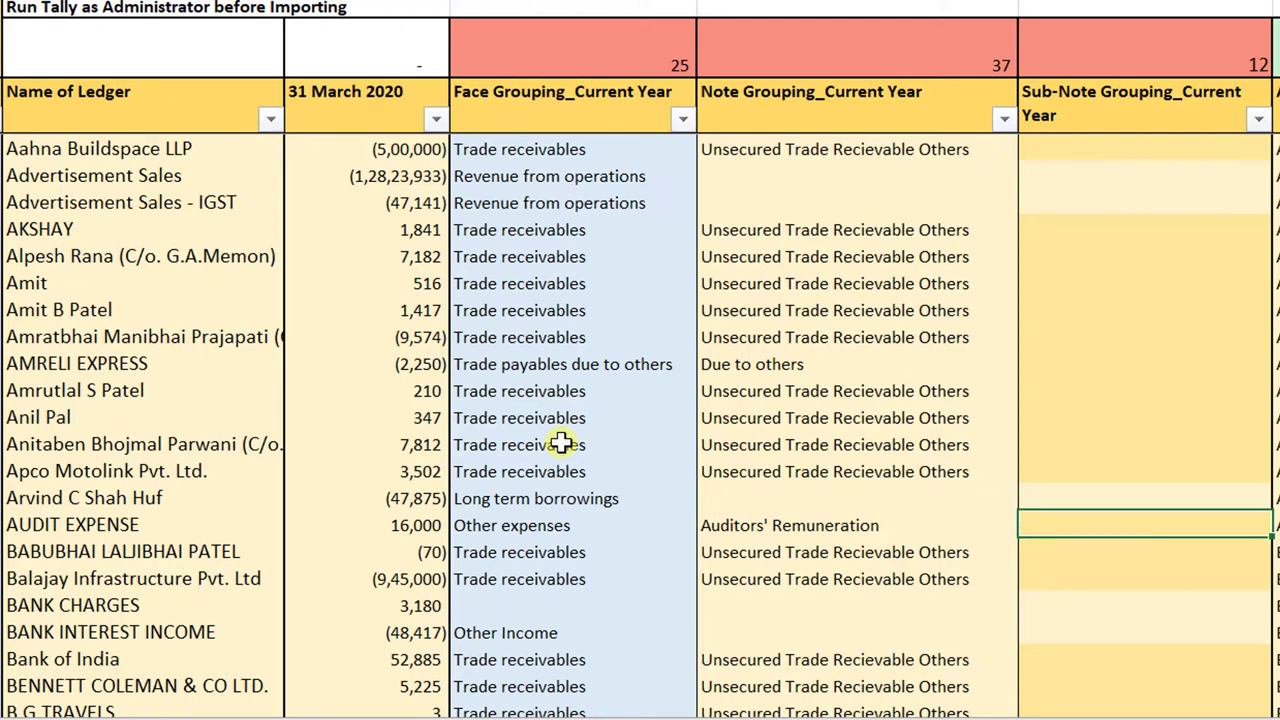
{"action": "key", "text": "Left"}
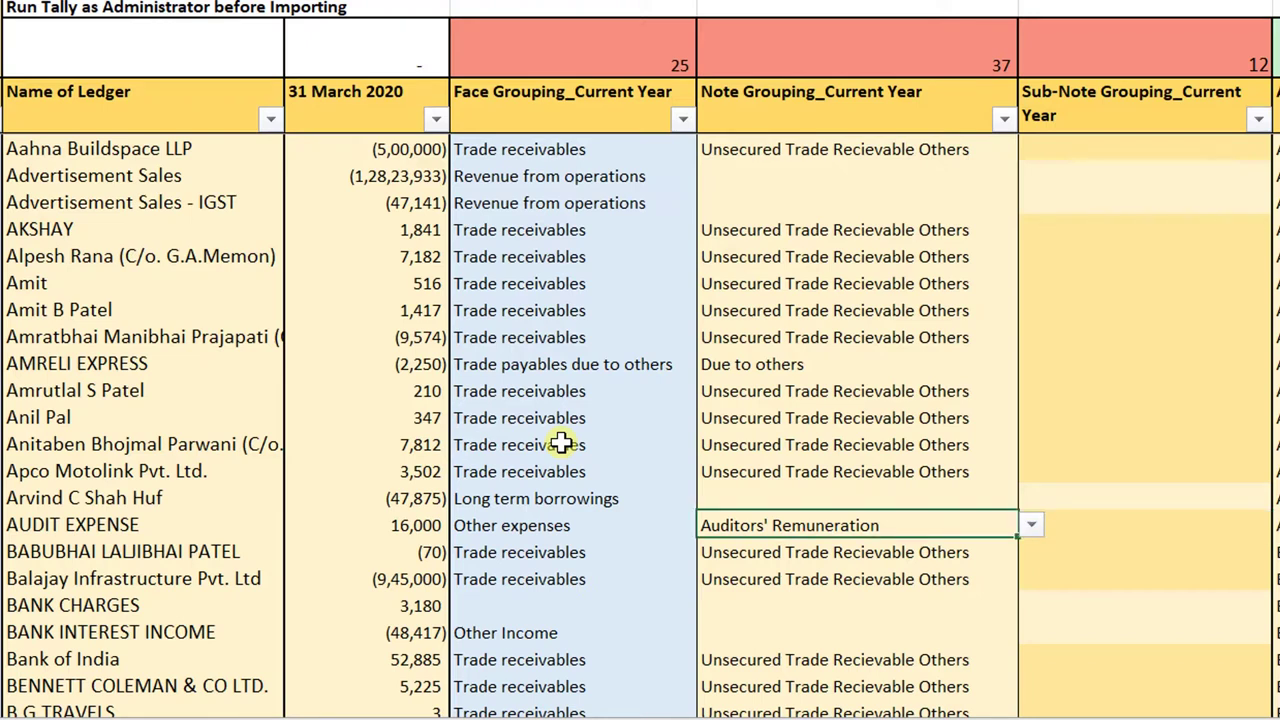
{"action": "key", "text": "Right"}
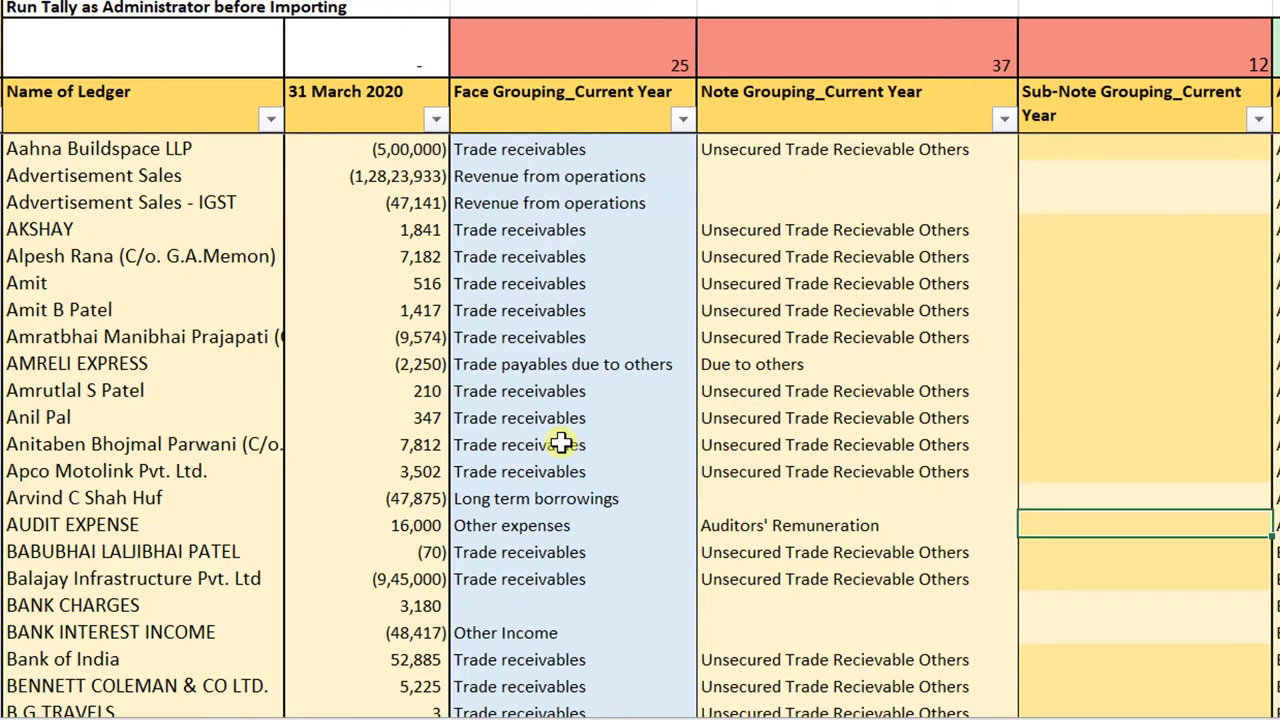
{"action": "type", "text": "Certifacte"}
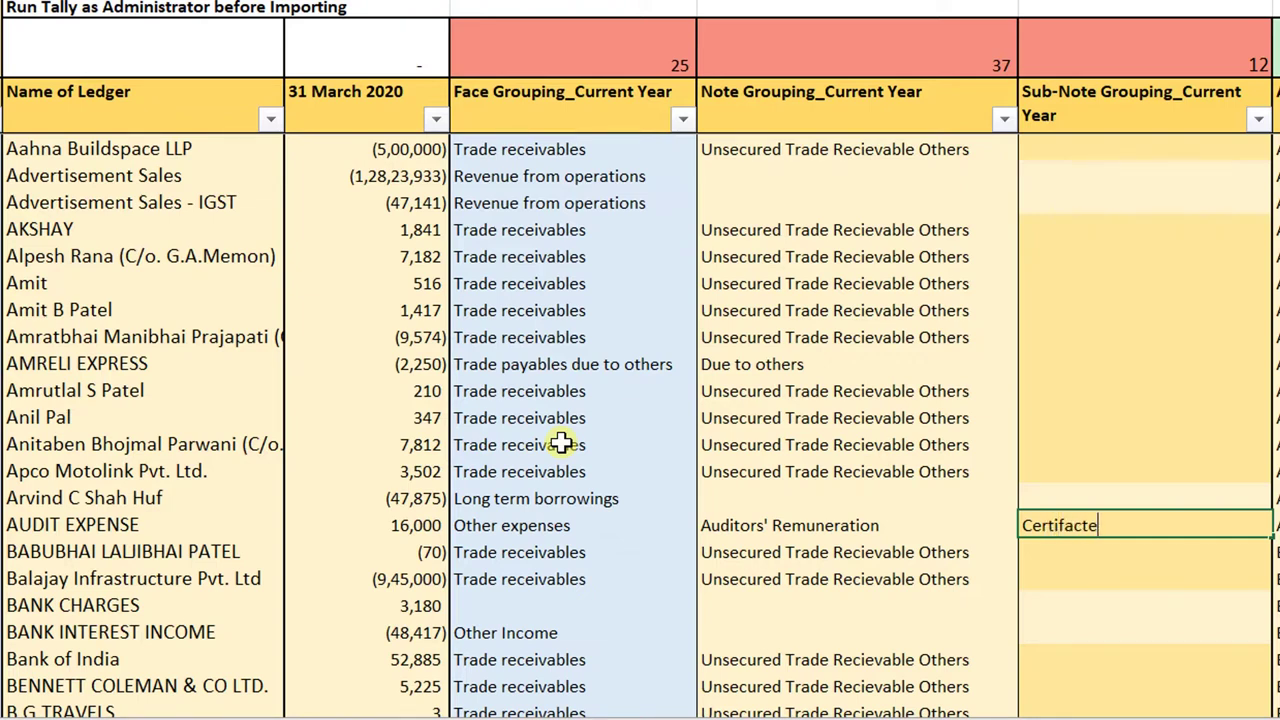
{"action": "key", "text": "Escape"}
{"action": "type", "text": "Tax Audit Fees"}
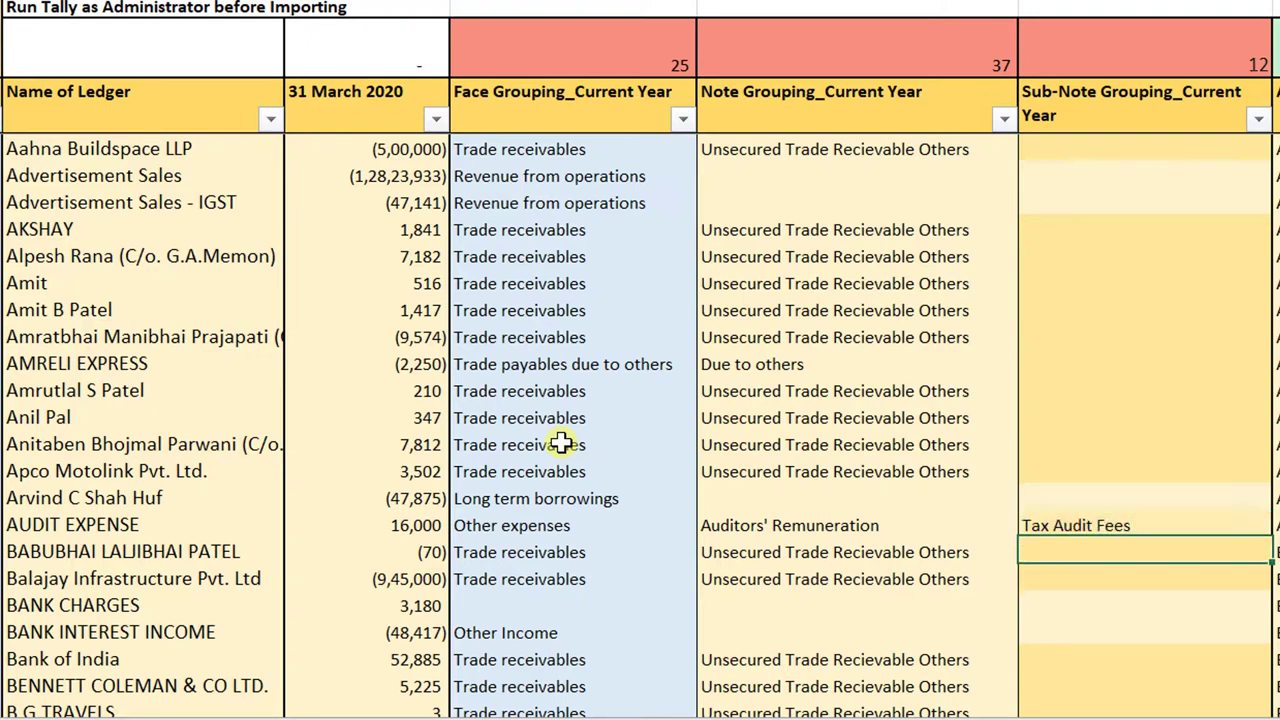
Step: Review the AUDIT EXPENSE row's grouping entries and the Face Grouping and Note Grouping column headings
{"action": "key", "text": "Left"}
{"action": "key", "text": "Left"}
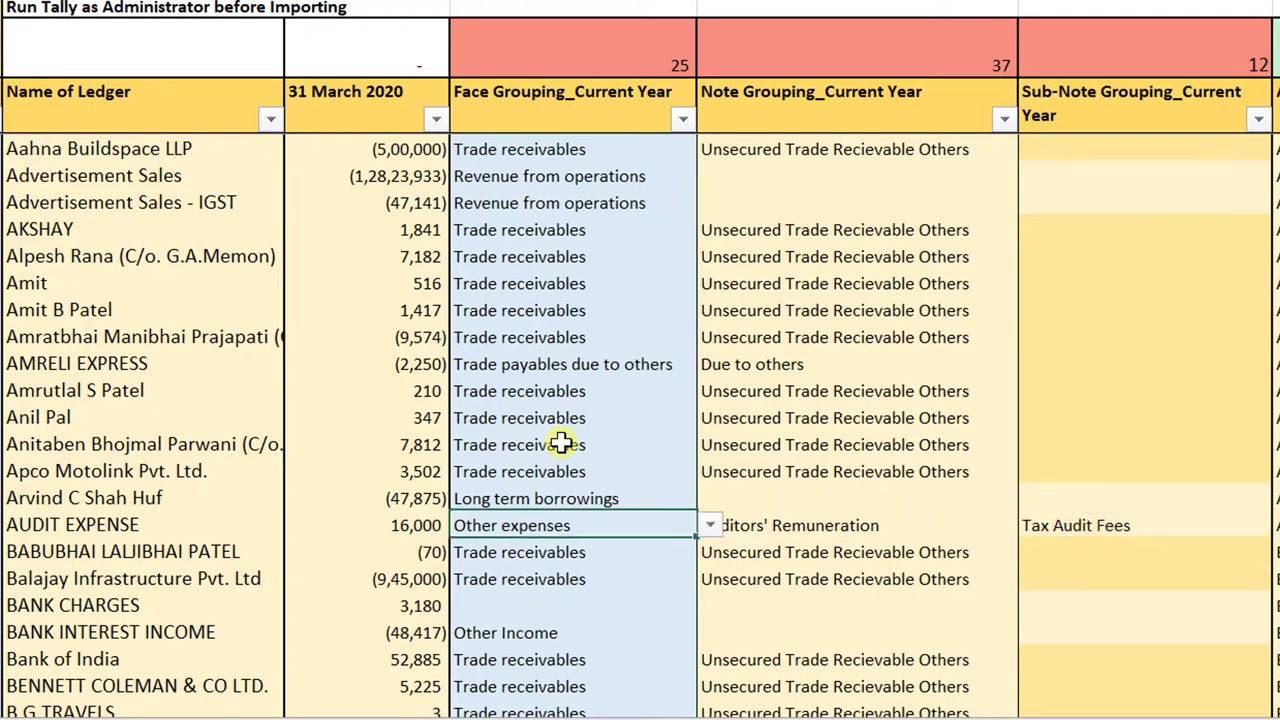
{"action": "key", "text": "Left"}
{"action": "key", "text": "Left"}
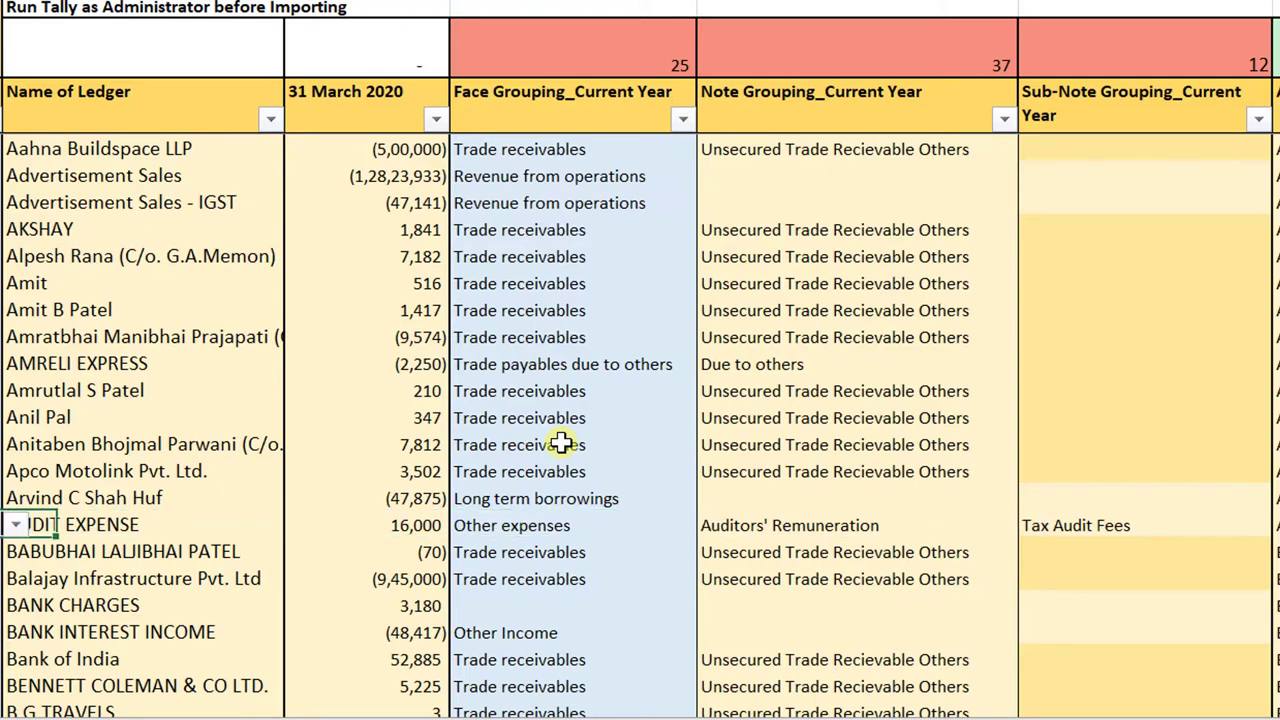
{"action": "key", "text": "Right"}
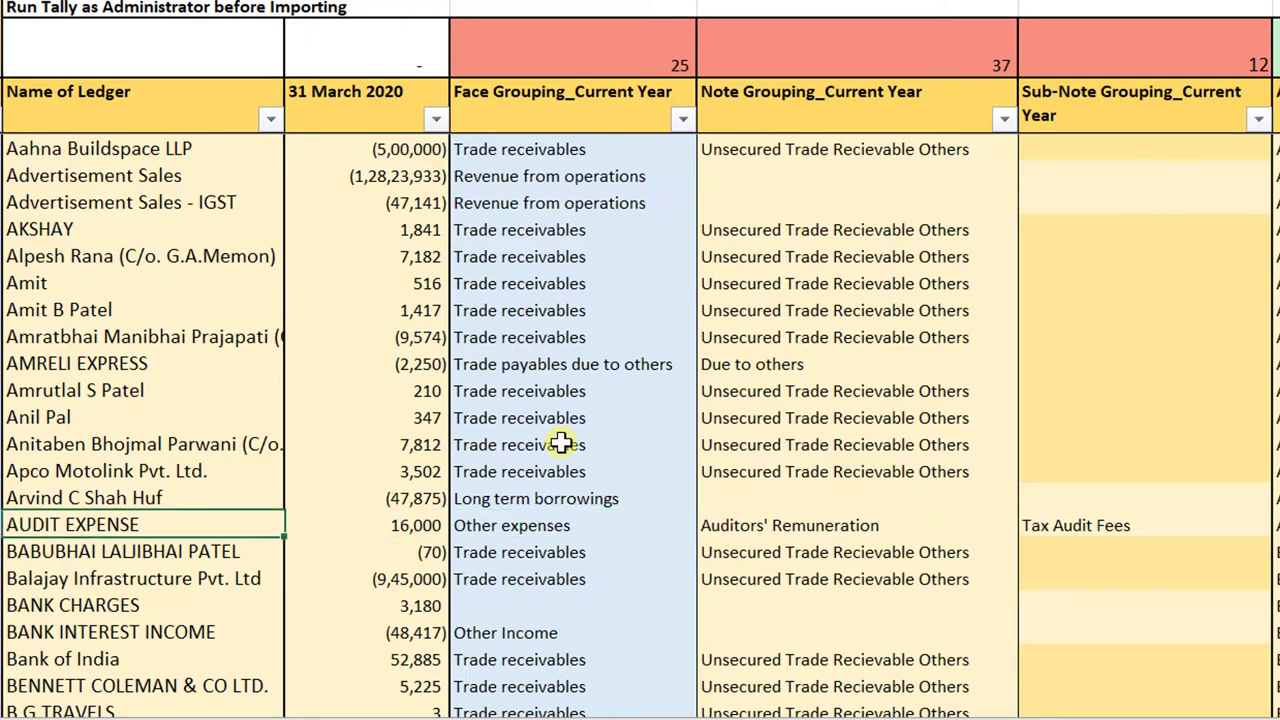
{"action": "left_click", "coordinate": [641, 198]}
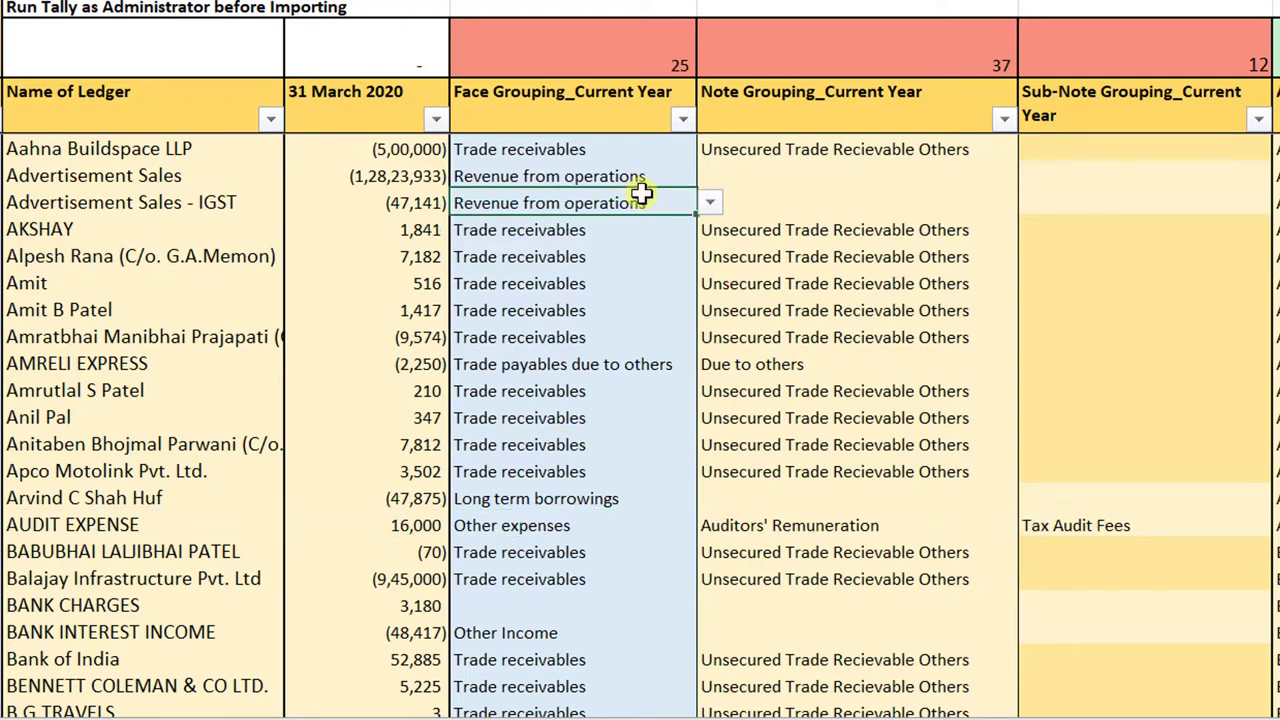
{"action": "left_click", "coordinate": [520, 92]}
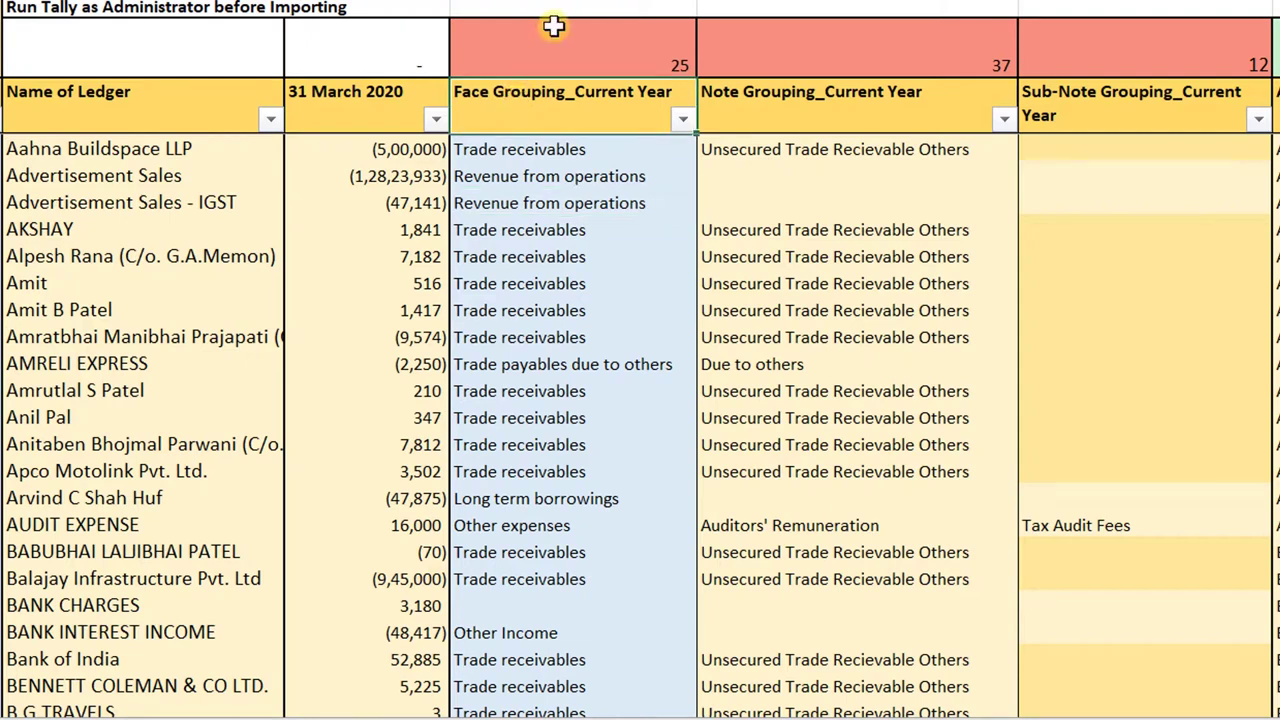
{"action": "left_click", "coordinate": [829, 117]}
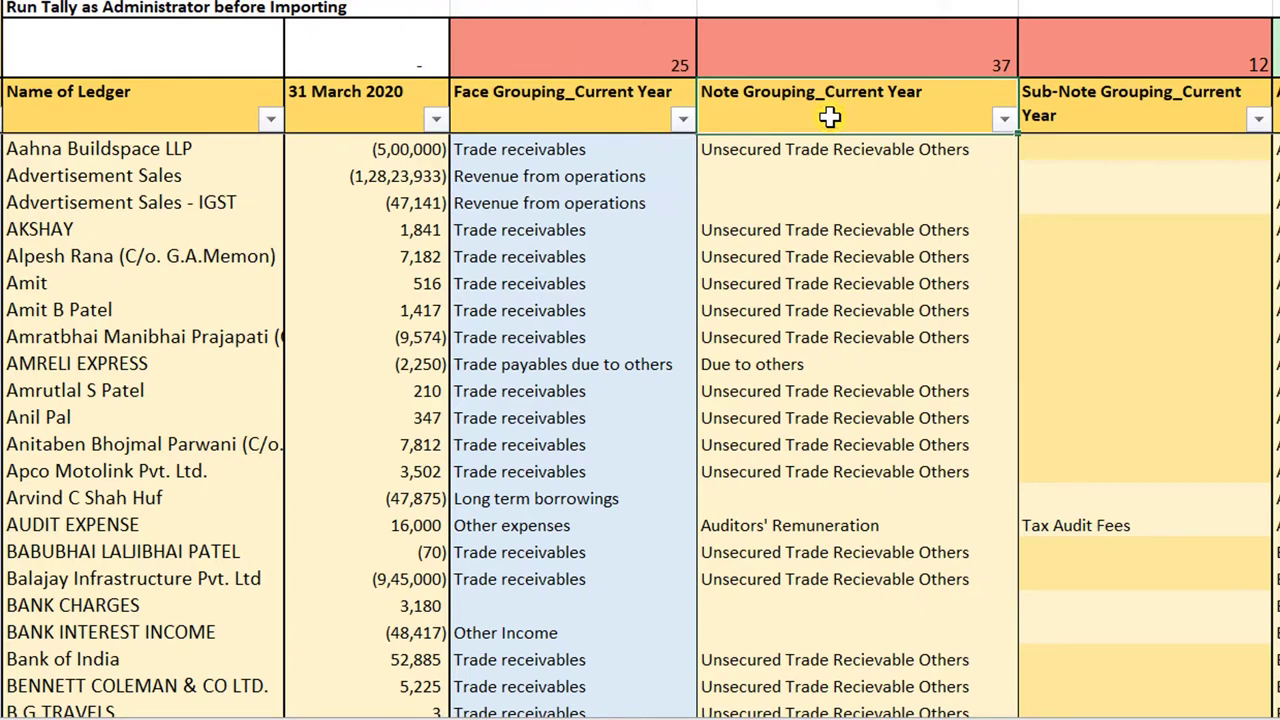
{"action": "key", "text": "Right"}
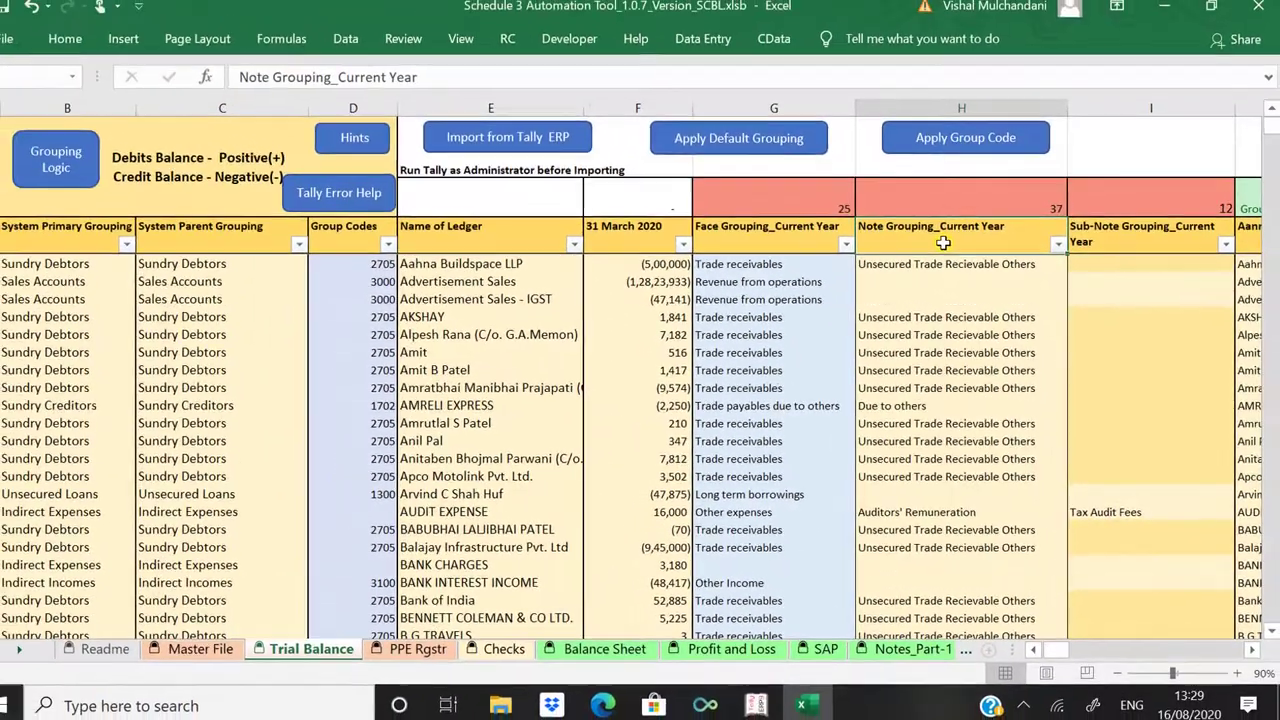
Step: Go down the ledgers to BANK CHARGES and examine its primary and parent grouping and its face and note grouping cells
{"action": "key", "text": "Left"}
{"action": "key", "text": "Down"}
{"action": "key", "text": "Down"}
{"action": "key", "text": "Down"}
{"action": "key", "text": "Down"}
{"action": "key", "text": "Down"}
{"action": "key", "text": "Down"}
{"action": "key", "text": "Down"}
{"action": "key", "text": "Down"}
{"action": "key", "text": "Down"}
{"action": "key", "text": "Down"}
{"action": "key", "text": "Down"}
{"action": "key", "text": "Down"}
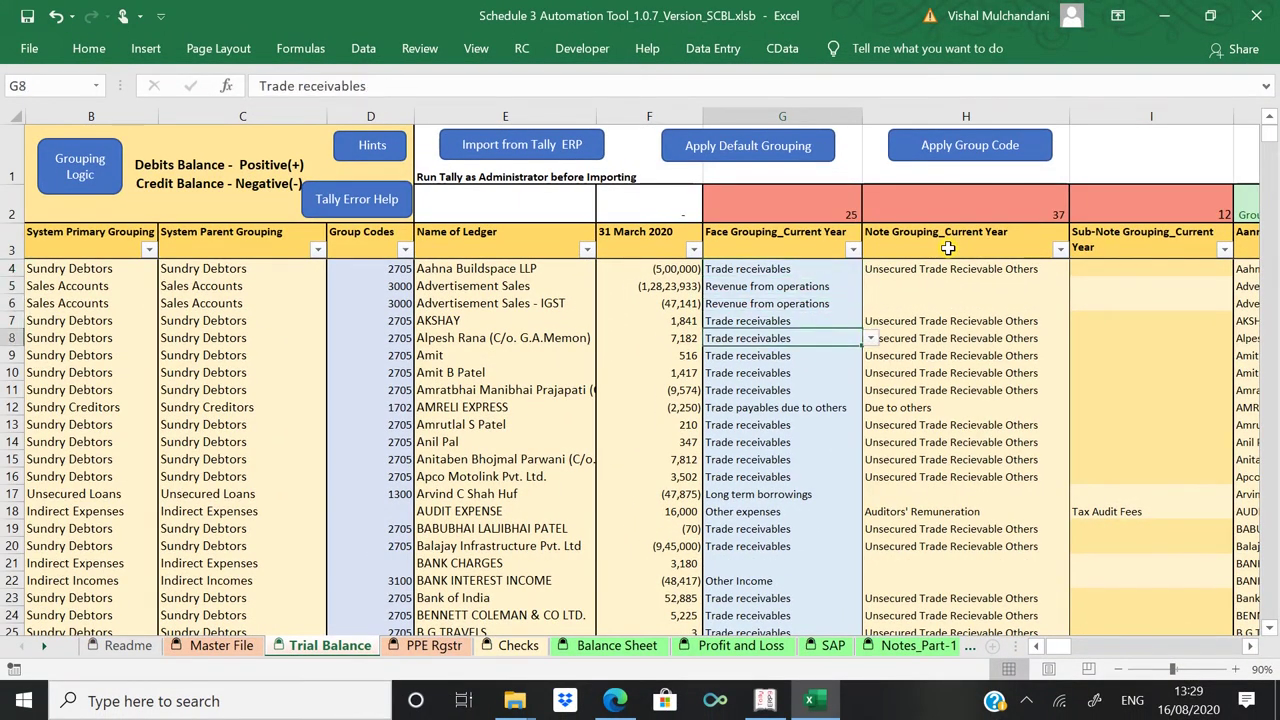
{"action": "key", "text": "Down"}
{"action": "key", "text": "Down"}
{"action": "key", "text": "Down"}
{"action": "key", "text": "Down"}
{"action": "key", "text": "Down"}
{"action": "key", "text": "Down"}
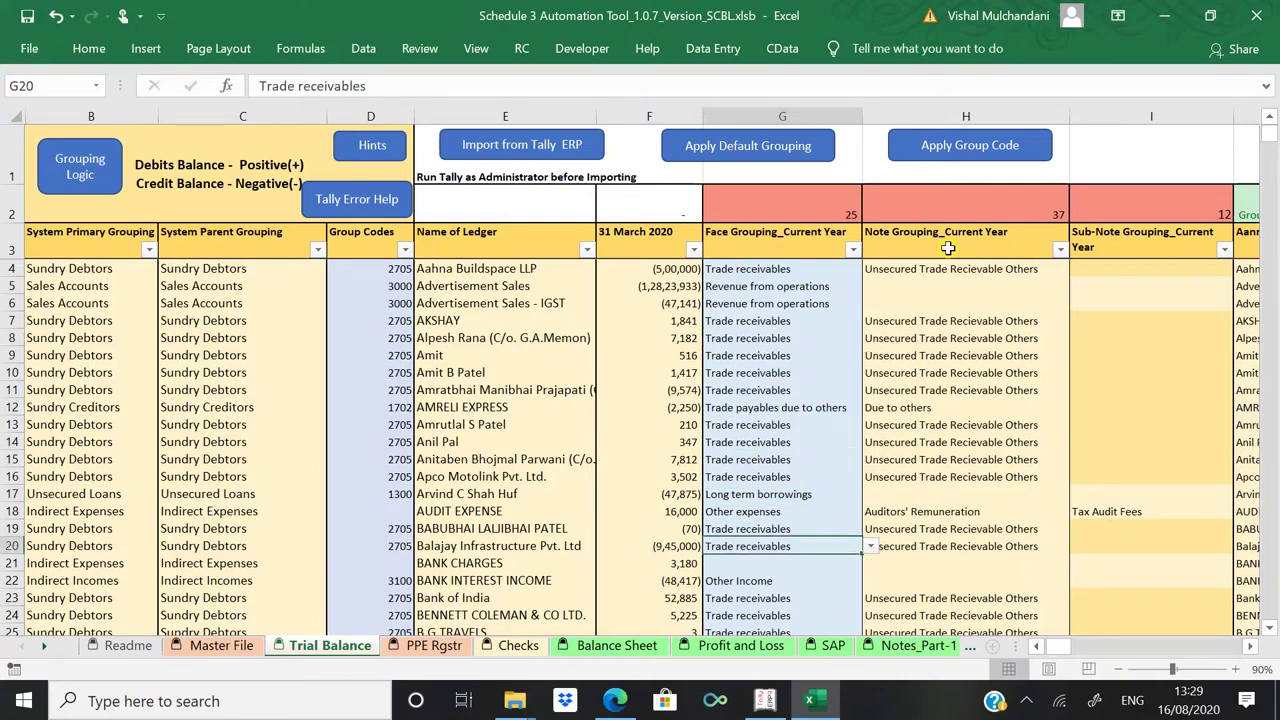
{"action": "key", "text": "Left"}
{"action": "key", "text": "Left"}
{"action": "key", "text": "Left"}
{"action": "key", "text": "Left"}
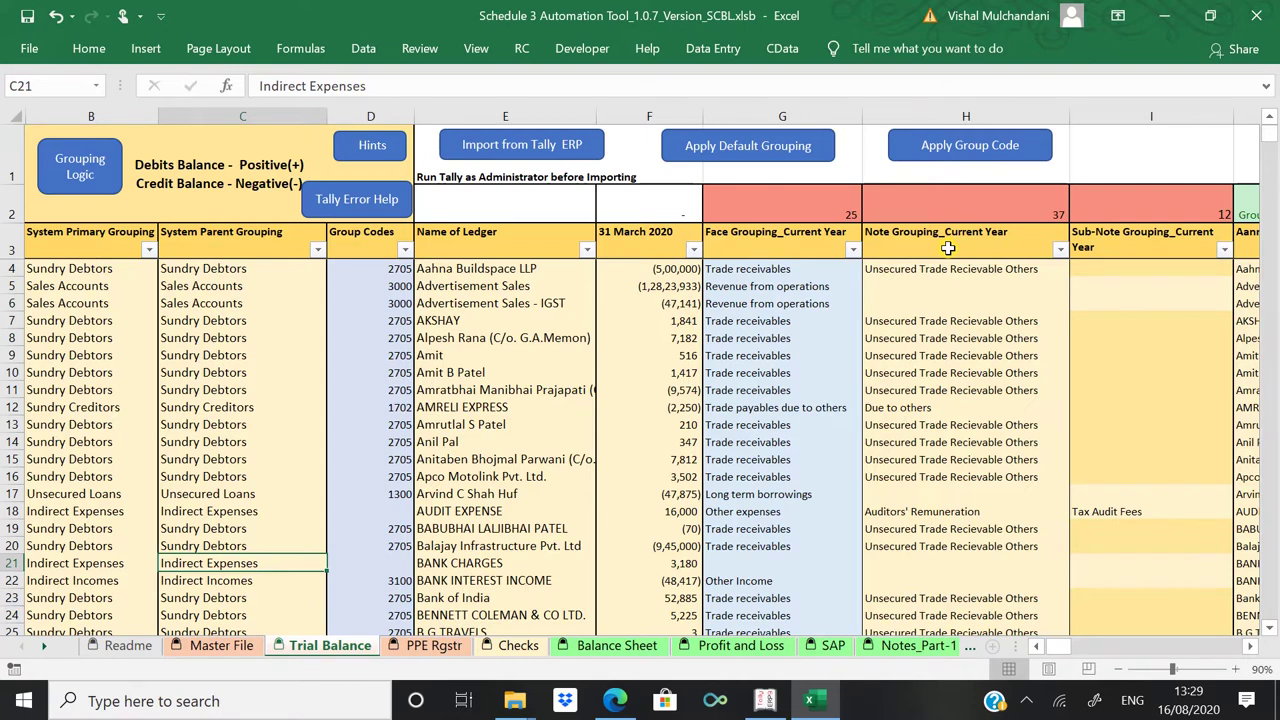
{"action": "key", "text": "Left"}
{"action": "key", "text": "Right"}
{"action": "key", "text": "Left"}
{"action": "key", "text": "Right"}
{"action": "key", "text": "Right"}
{"action": "key", "text": "Right"}
{"action": "key", "text": "Right"}
{"action": "key", "text": "Right"}
Step: Filter the trial balance to ledgers whose System Parent Grouping is Indirect Expenses and return to the start of the list
{"action": "key", "text": "Left"}
{"action": "key", "text": "Left"}
{"action": "key", "text": "Left"}
{"action": "key", "text": "Left"}
{"action": "key", "text": "Menu"}
{"action": "key", "text": "e"}
{"action": "key", "text": "v"}
{"action": "key", "text": "ctrl+Home"}
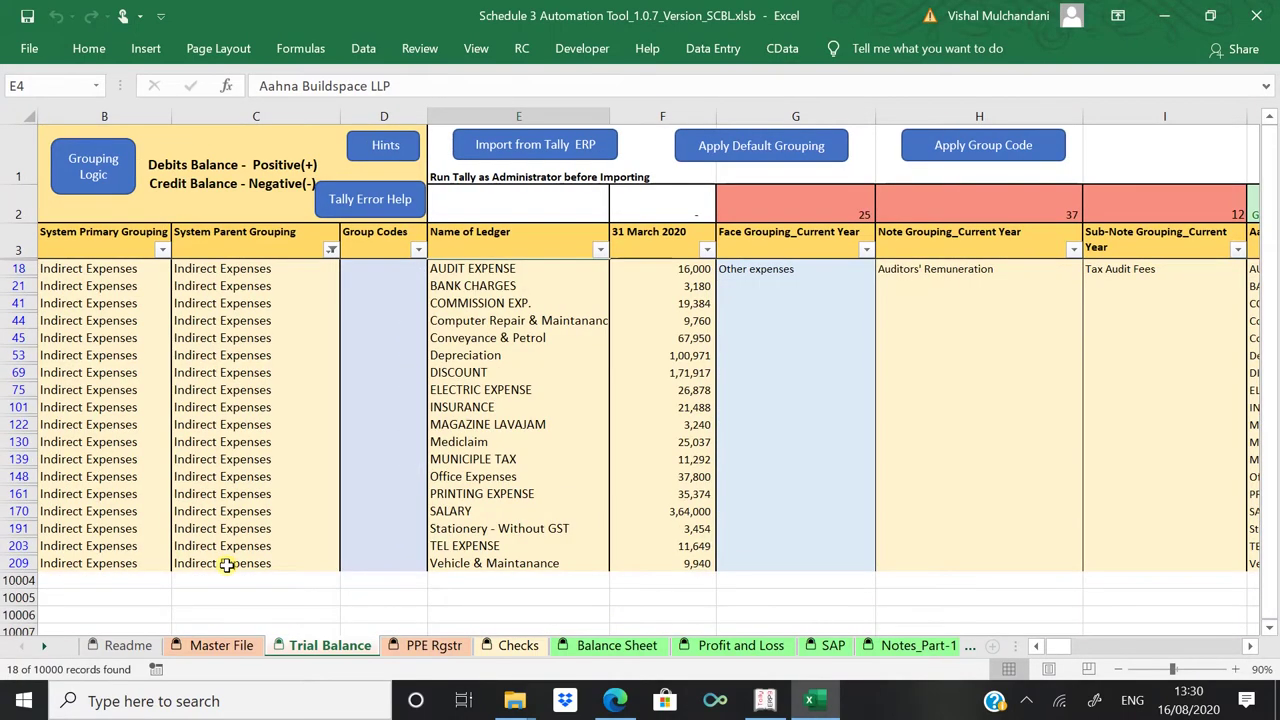
Step: Set the BANK CHARGES ledger's Face Grouping_Current Year to Finance costs
{"action": "key", "text": "Down"}
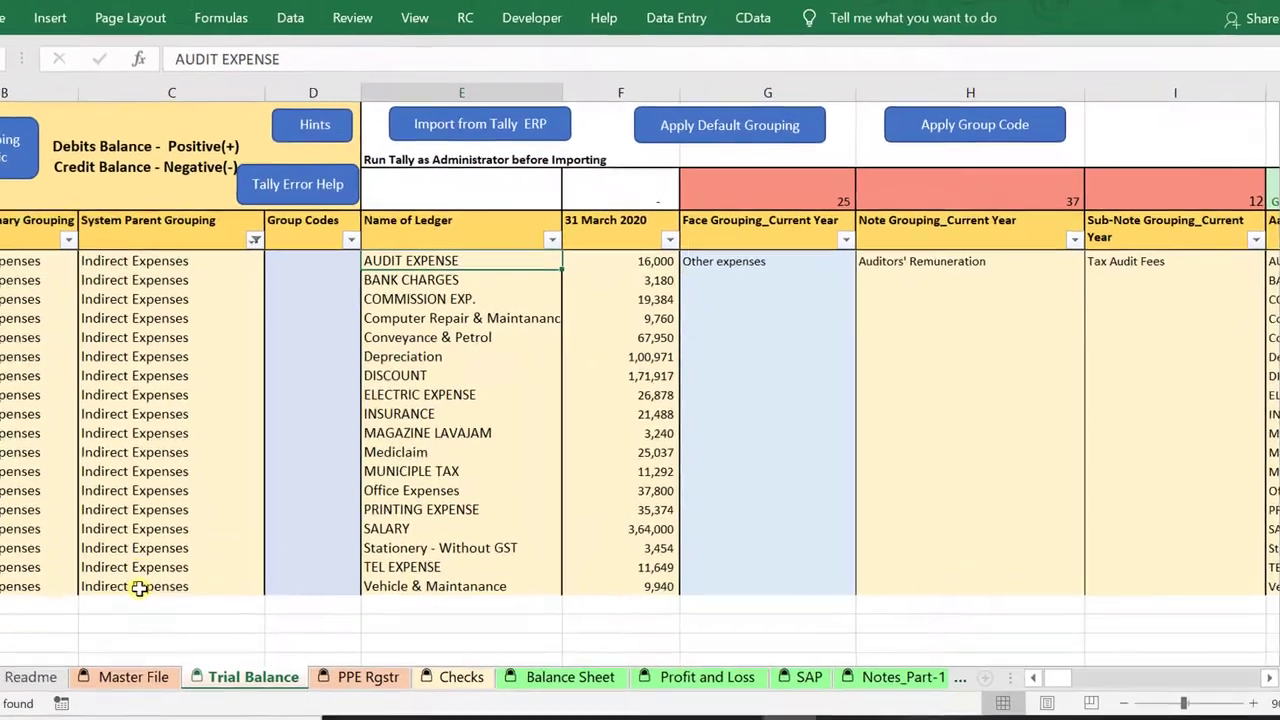
{"action": "key", "text": "Left"}
{"action": "key", "text": "Left"}
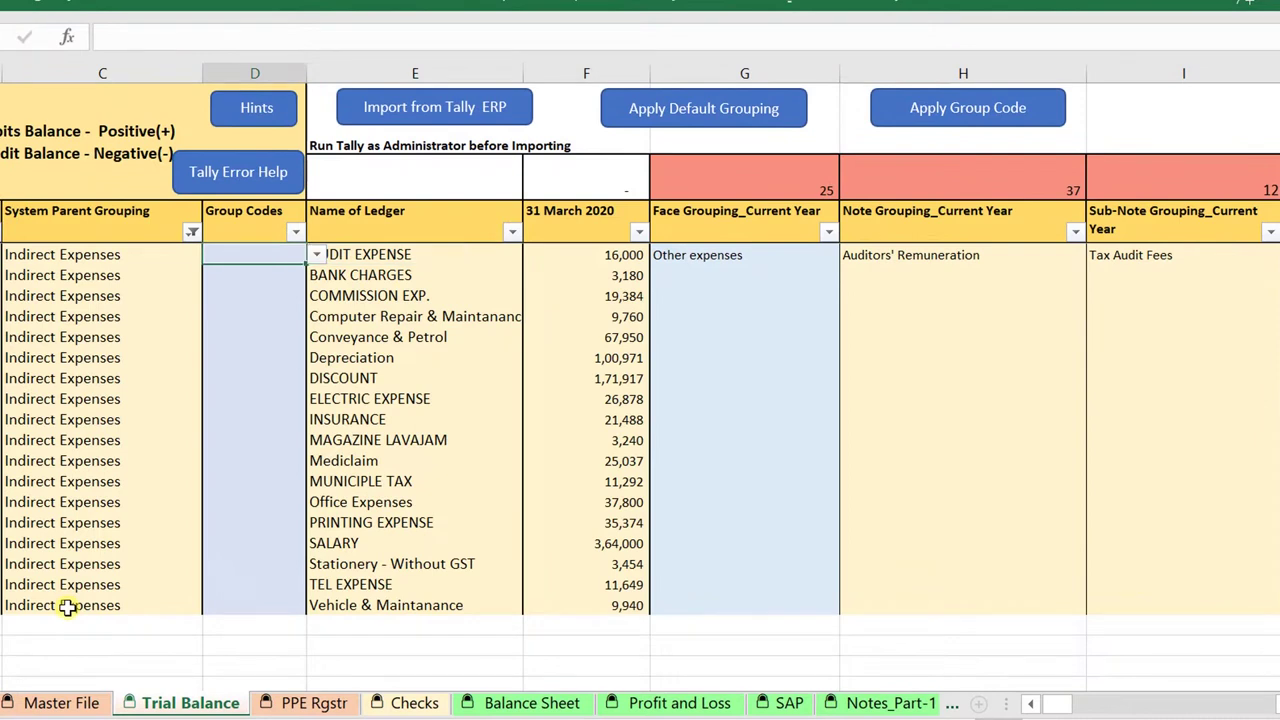
{"action": "key", "text": "Right"}
{"action": "key", "text": "Right"}
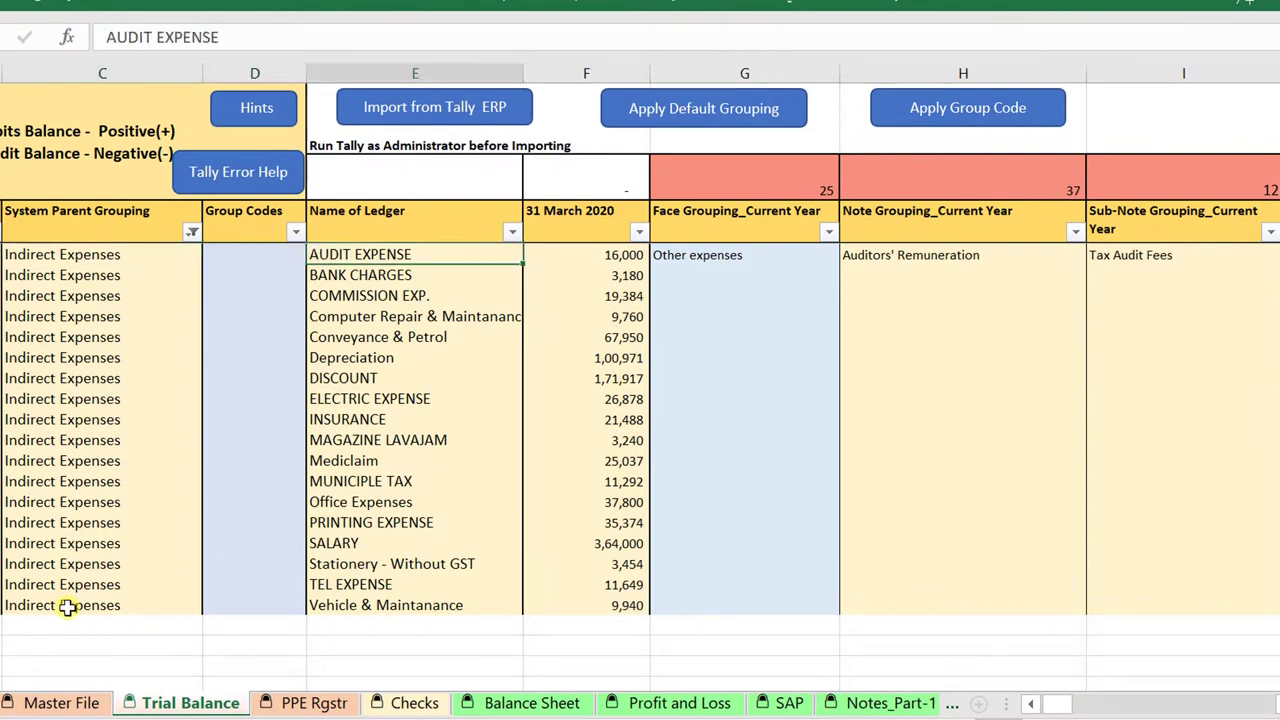
{"action": "key", "text": "Right"}
{"action": "key", "text": "Right"}
{"action": "key", "text": "Down"}
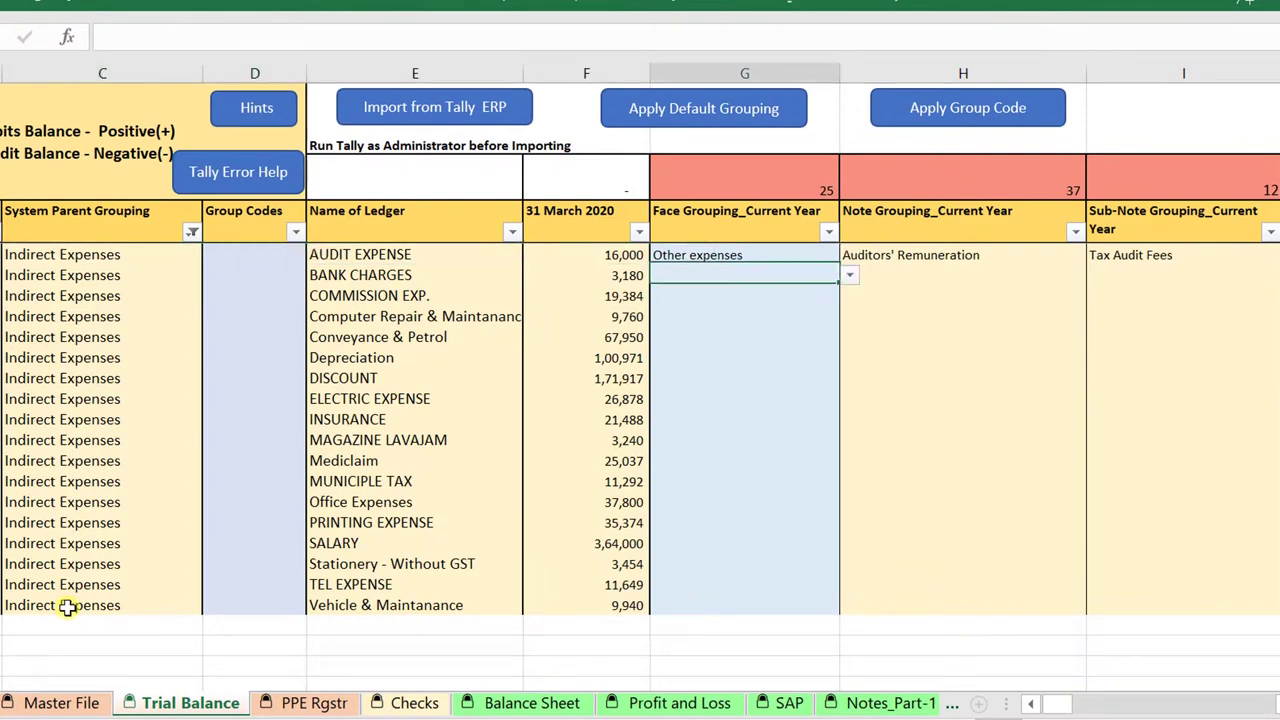
{"action": "key", "text": "alt+Down"}
{"action": "key", "text": "Up"}
{"action": "key", "text": "Up"}
{"action": "key", "text": "Up"}
{"action": "key", "text": "Up"}
{"action": "key", "text": "Up"}
{"action": "key", "text": "Up"}
{"action": "key", "text": "Up"}
{"action": "key", "text": "Up"}
{"action": "key", "text": "Up"}
{"action": "key", "text": "Up"}
{"action": "key", "text": "Up"}
{"action": "key", "text": "Up"}
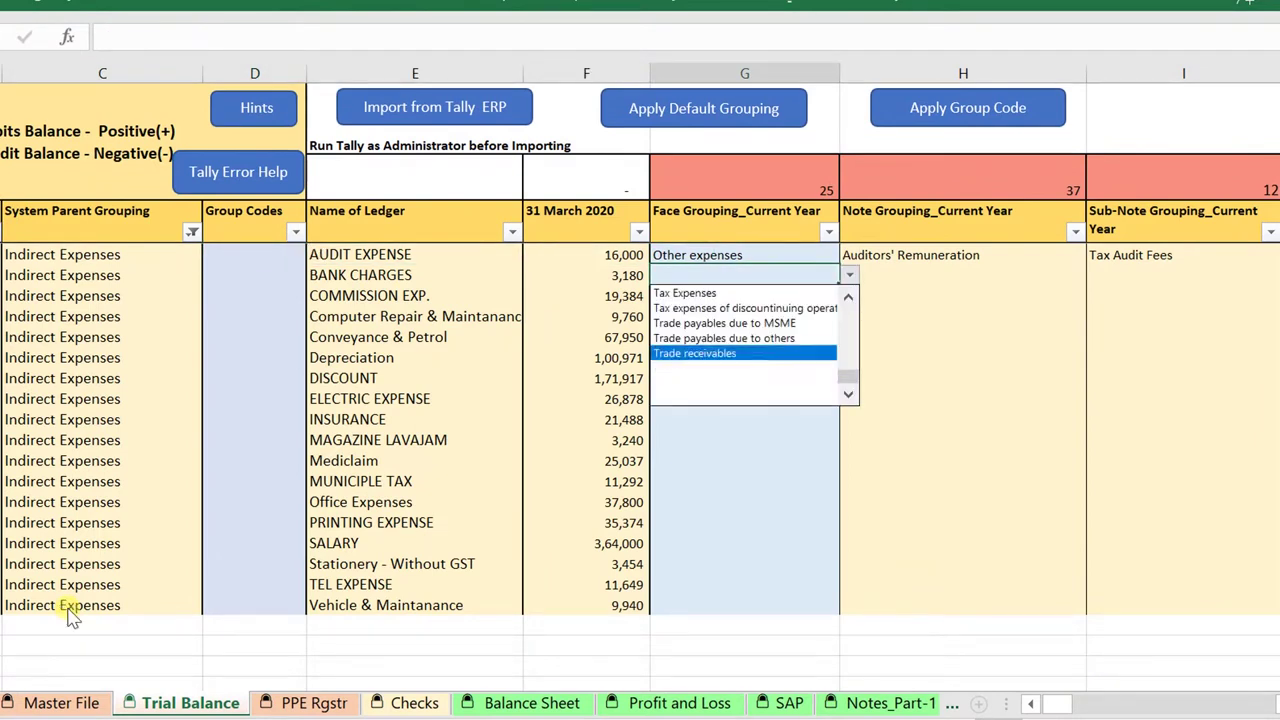
{"action": "key", "text": "Up"}
{"action": "key", "text": "Up"}
{"action": "key", "text": "Up"}
{"action": "key", "text": "Up"}
{"action": "key", "text": "Up"}
{"action": "key", "text": "Up"}
{"action": "key", "text": "Up"}
{"action": "key", "text": "Up"}
{"action": "key", "text": "Up"}
{"action": "key", "text": "Up"}
{"action": "key", "text": "Up"}
{"action": "key", "text": "Up"}
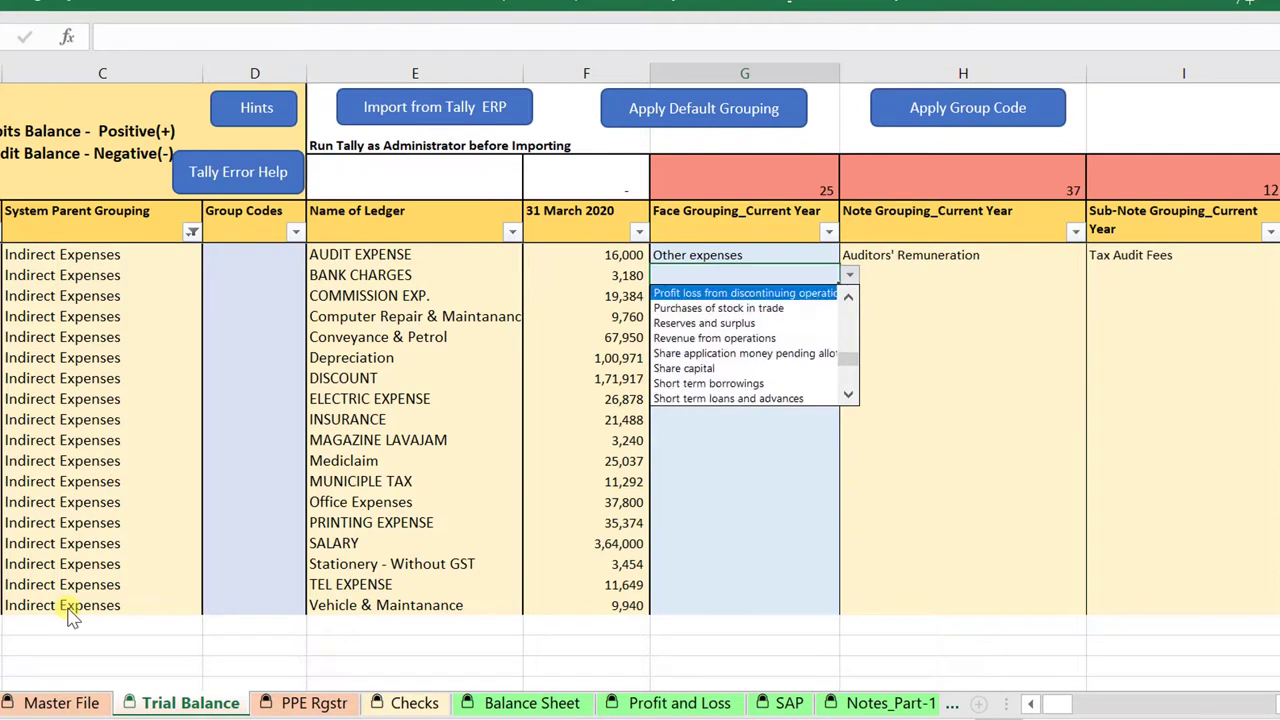
{"action": "key", "text": "Up"}
{"action": "key", "text": "Up"}
{"action": "key", "text": "Up"}
{"action": "key", "text": "Up"}
{"action": "key", "text": "Up"}
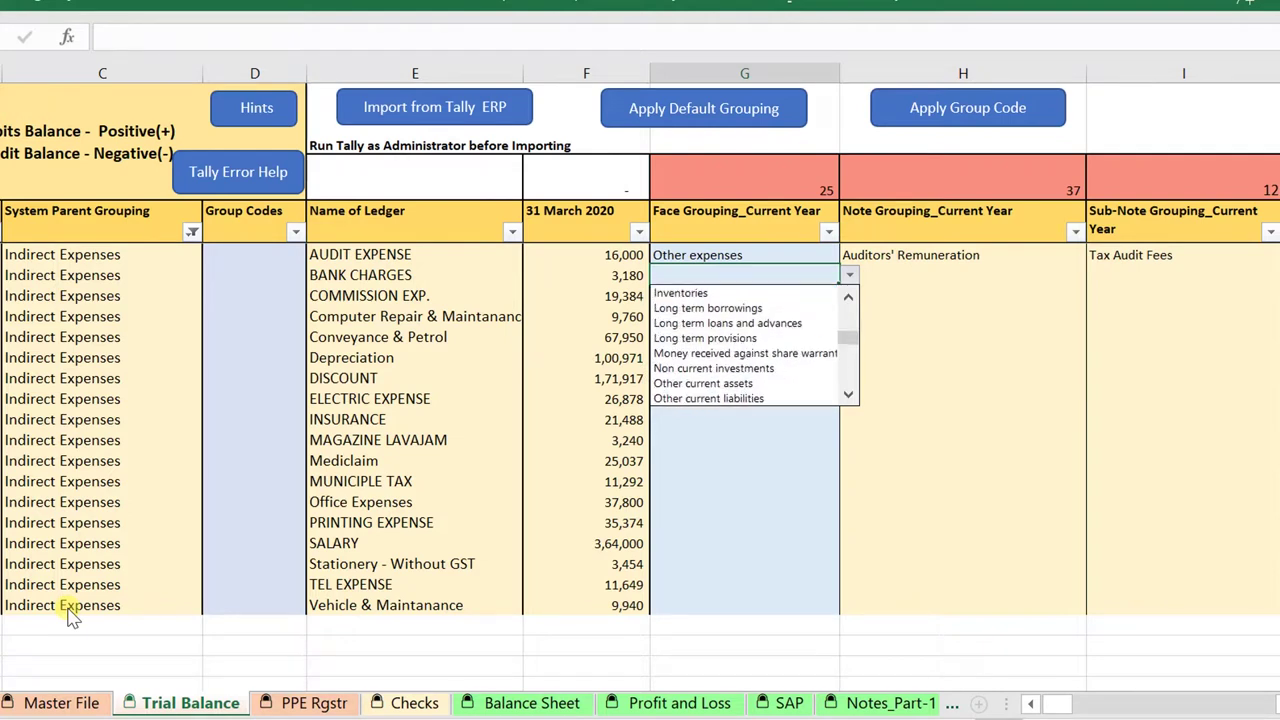
{"action": "key", "text": "Up"}
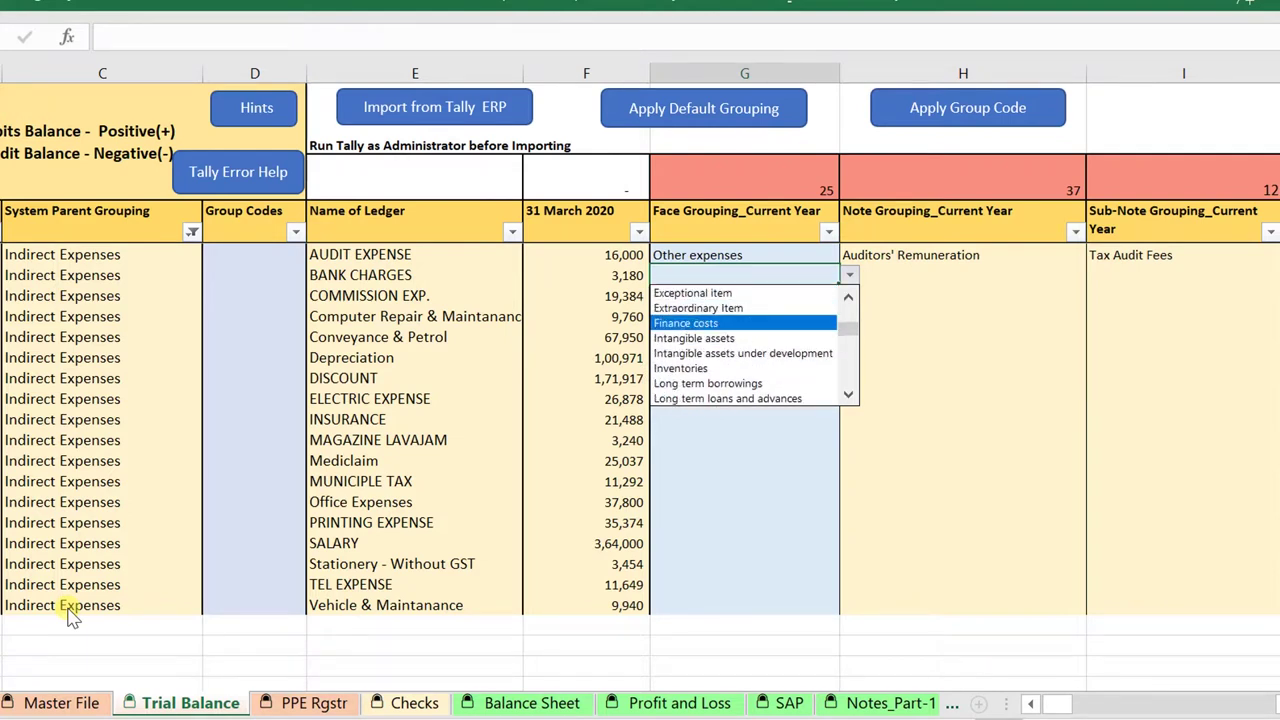
{"action": "key", "text": "Return"}
Step: Enter Other expenses as the COMMISSION EXP. ledger's Face Grouping_Current Year
{"action": "key", "text": "Up"}
{"action": "key", "text": "Down"}
{"action": "key", "text": "Down"}
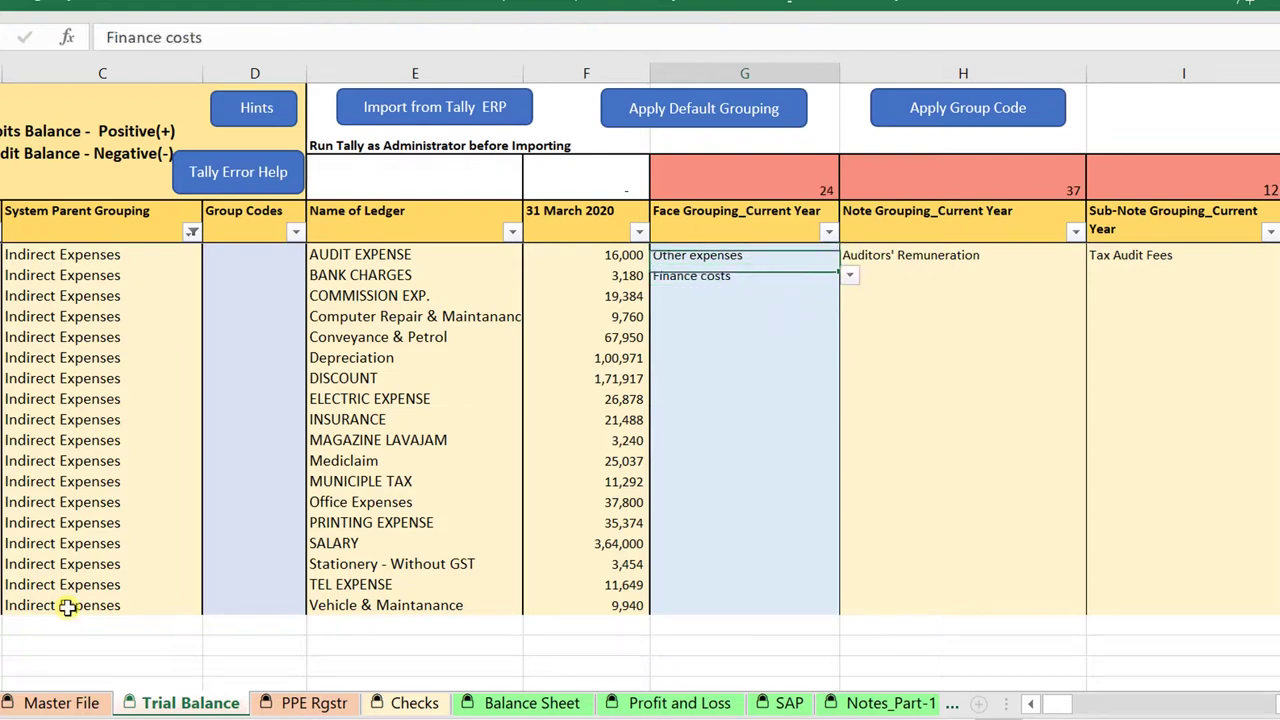
{"action": "type", "text": "Other "}
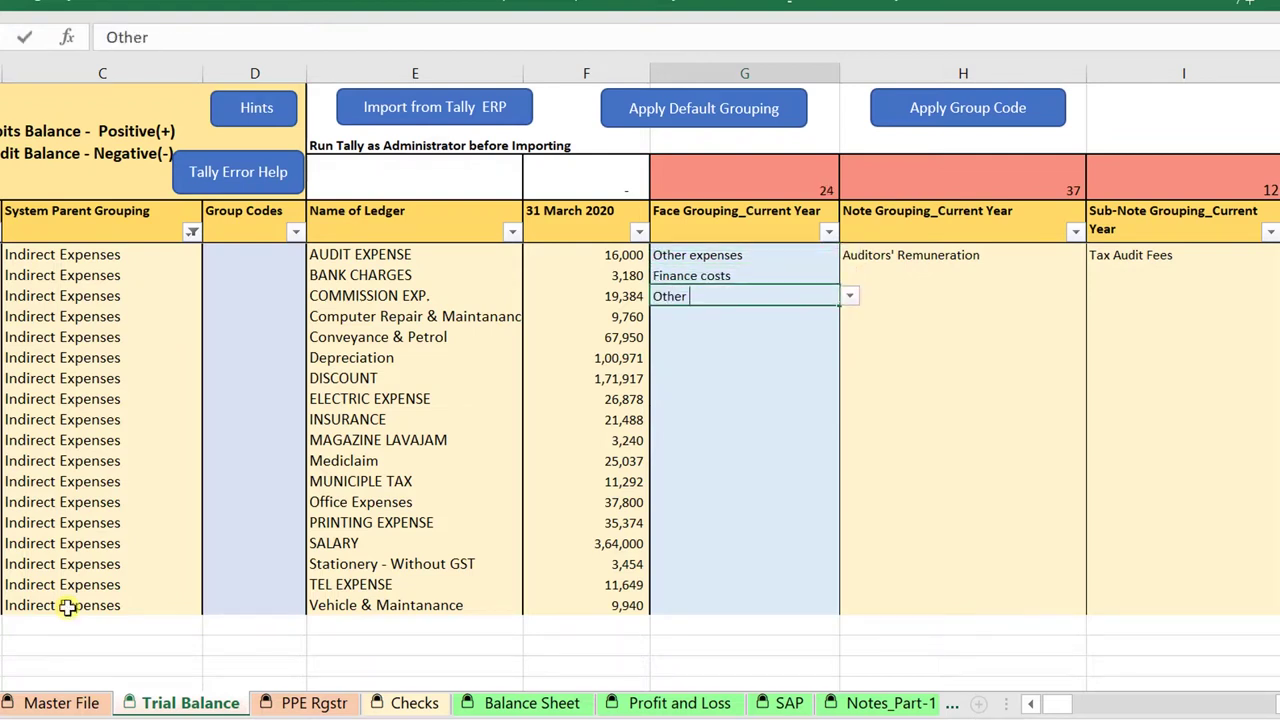
{"action": "type", "text": "expenses"}
{"action": "key", "text": "Return"}
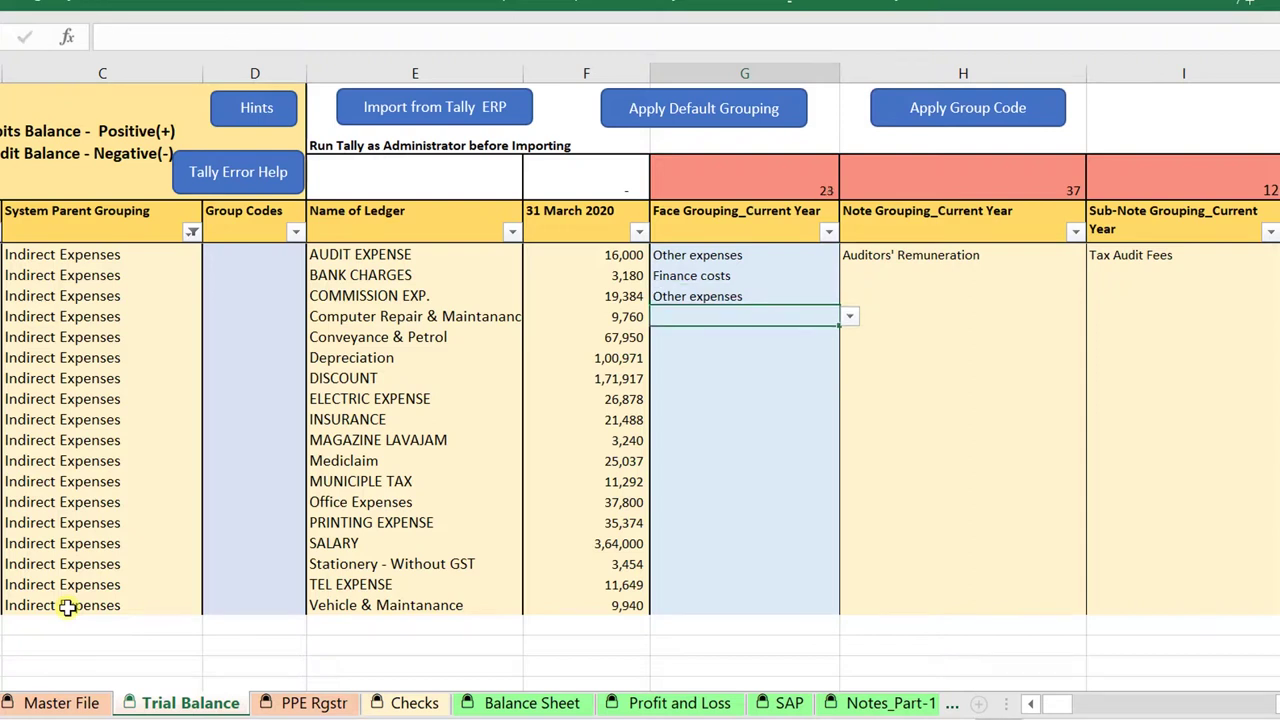
Step: Copy the Other expenses face grouping from COMMISSION EXP. to the computer repair and Conveyance & Petrol ledgers
{"action": "key", "text": "Up"}
{"action": "key", "text": "Down"}
{"action": "key", "text": "Up"}
{"action": "key", "text": "ctrl+c"}
{"action": "key", "text": "Down"}
{"action": "key", "text": "ctrl+v"}
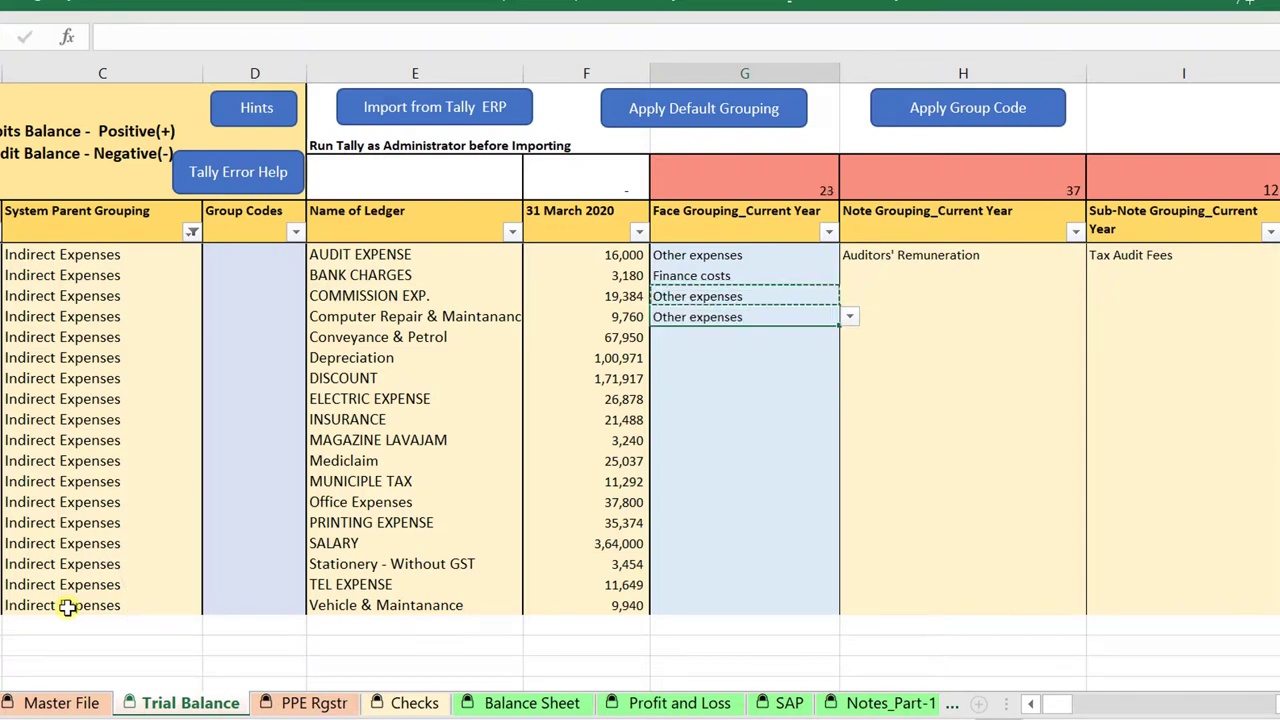
{"action": "key", "text": "ctrl+c"}
{"action": "key", "text": "Down"}
{"action": "key", "text": "ctrl+v"}
{"action": "key", "text": "Escape"}
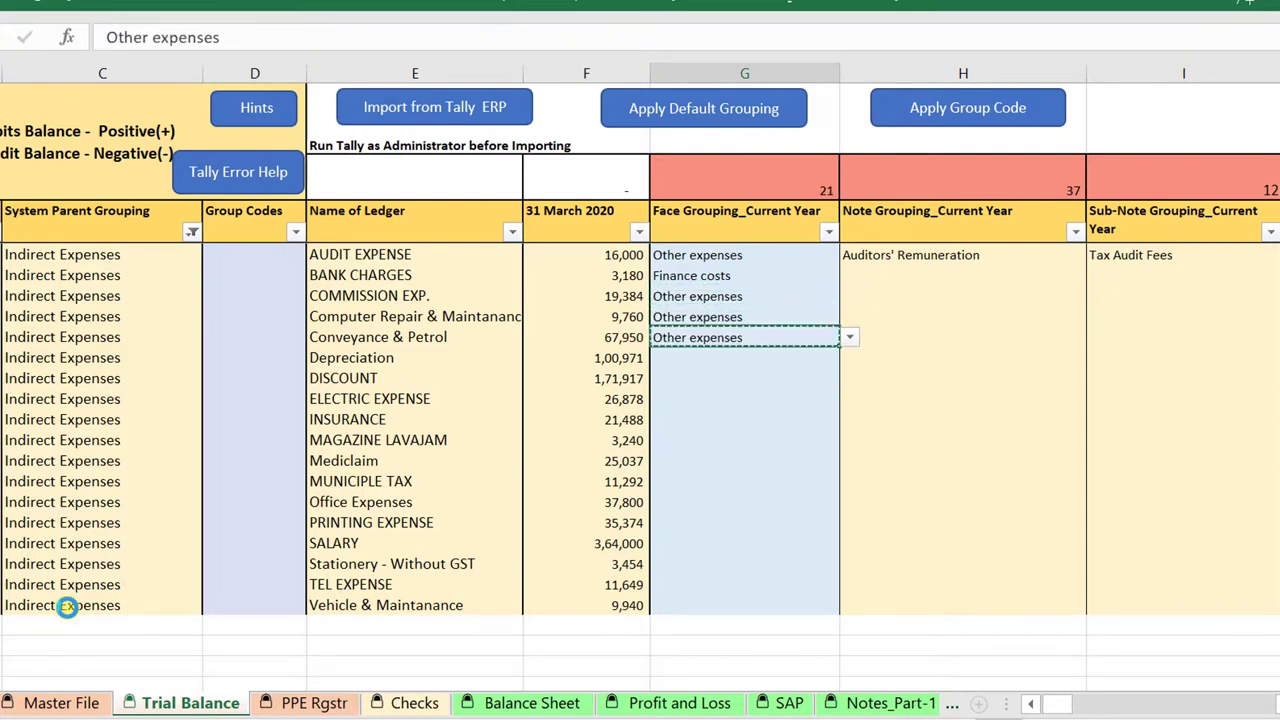
Step: Set the Depreciation ledger's Face Grouping_Current Year to Depreciation and amortization expense
{"action": "key", "text": "Down"}
{"action": "key", "text": "alt+Down"}
{"action": "key", "text": "Home"}
{"action": "key", "text": "Down"}
{"action": "key", "text": "Down"}
{"action": "key", "text": "Down"}
{"action": "key", "text": "Down"}
{"action": "key", "text": "Down"}
{"action": "key", "text": "Down"}
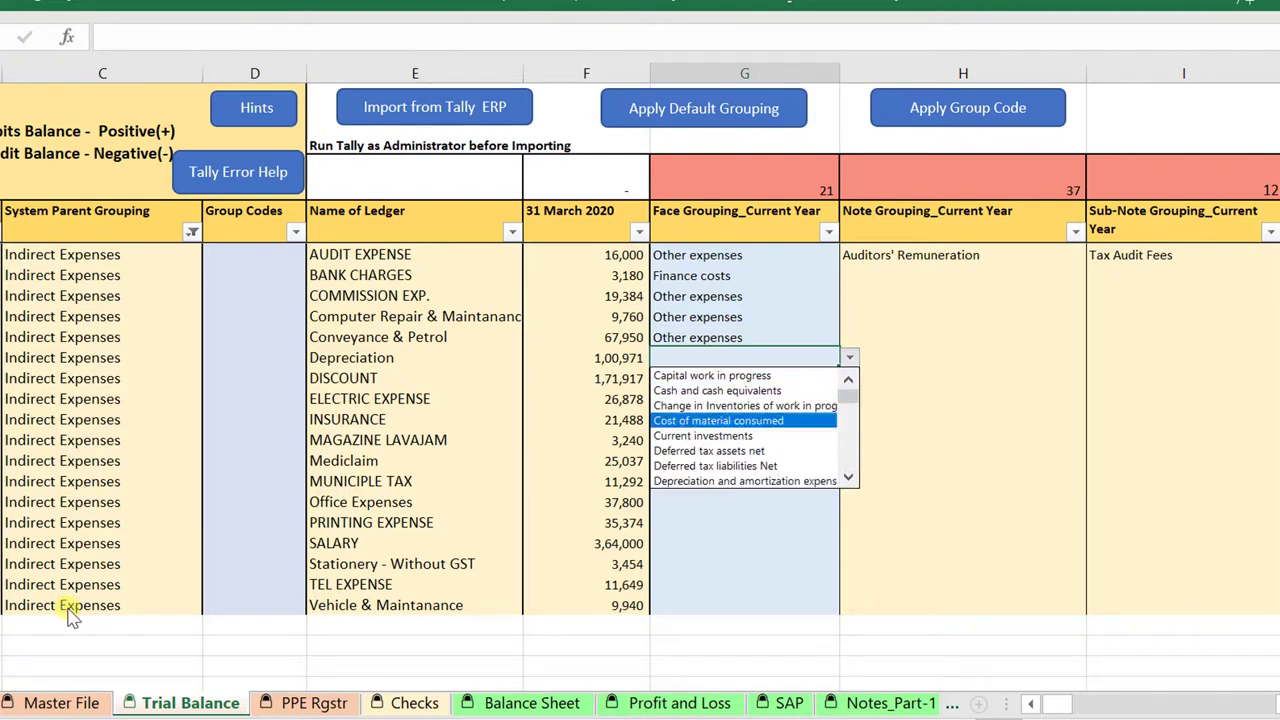
{"action": "key", "text": "Escape"}
Step: Copy the Other expenses face grouping from Conveyance & Petrol to the DISCOUNT ledger
{"action": "key", "text": "alt+Down"}
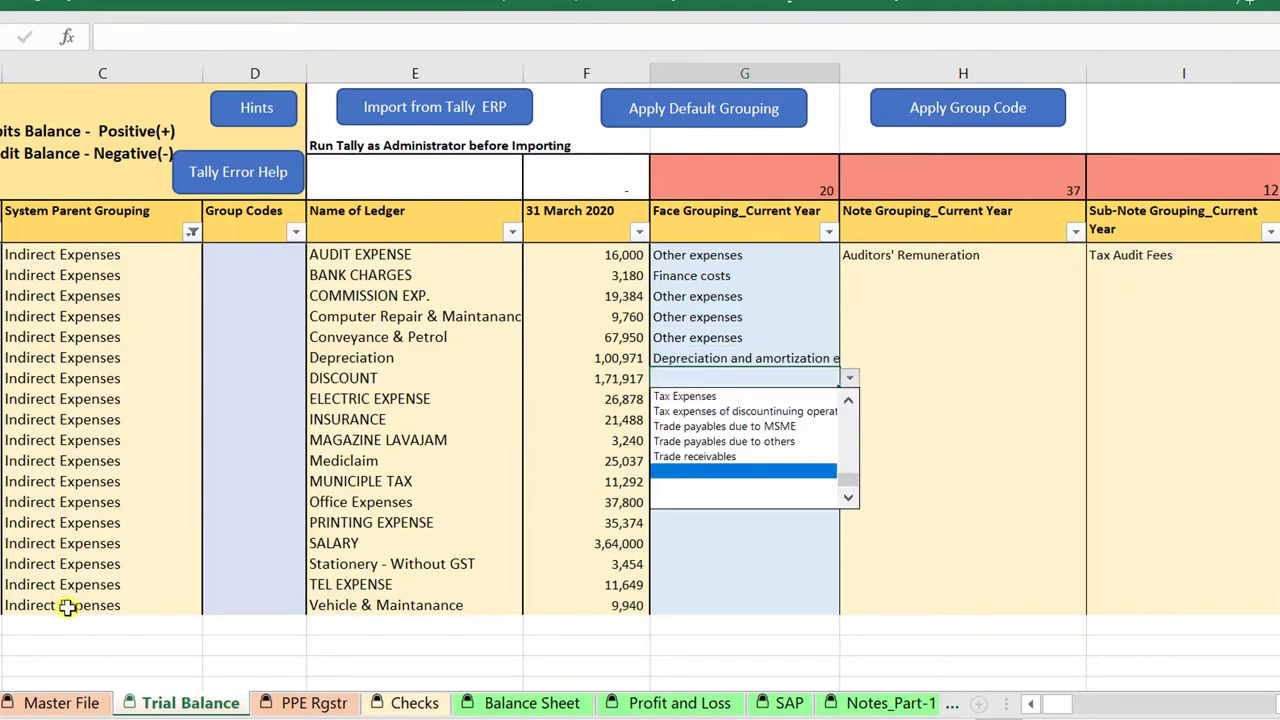
{"action": "key", "text": "Escape"}
{"action": "key", "text": "Up"}
{"action": "key", "text": "ctrl+c"}
{"action": "key", "text": "Down"}
{"action": "key", "text": "Down"}
{"action": "key", "text": "ctrl+v"}
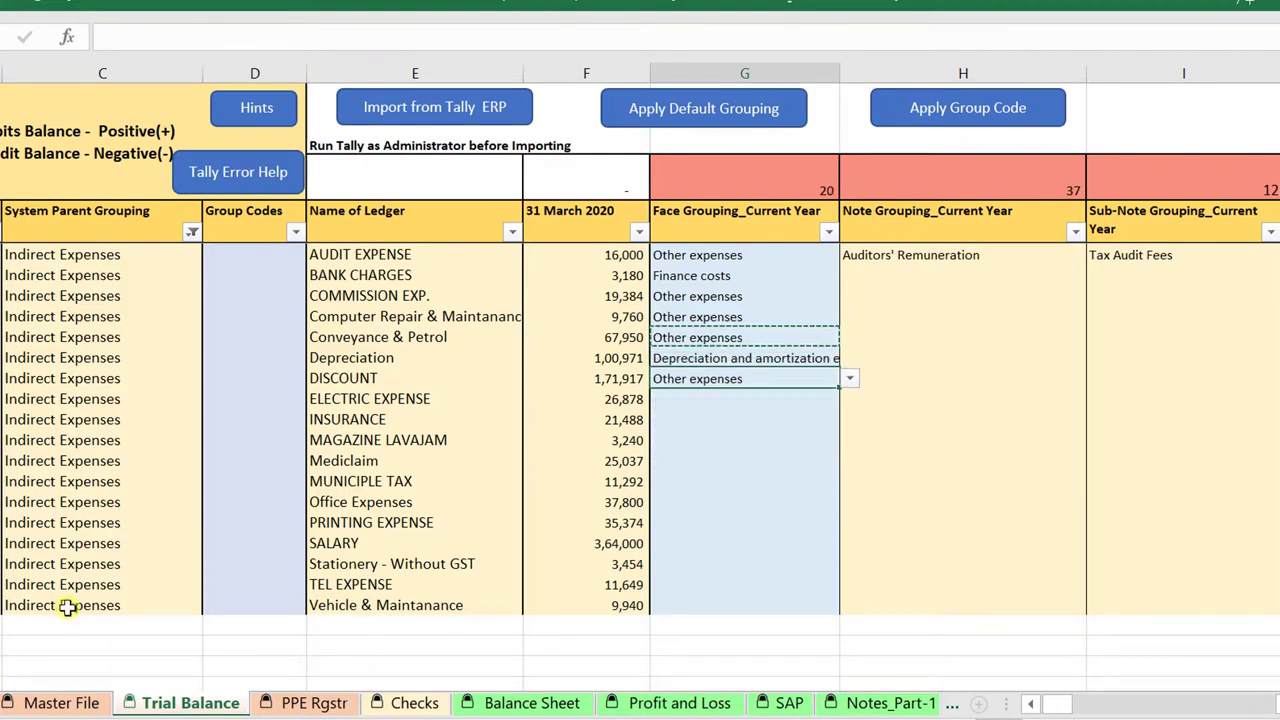
Step: Copy the Other expenses face grouping from DISCOUNT to the ELECTRIC EXPENSE, INSURANCE and MAGAZINE LAVAJAM ledgers
{"action": "key", "text": "ctrl+c"}
{"action": "key", "text": "Down"}
{"action": "key", "text": "ctrl+v"}
{"action": "key", "text": "ctrl+c"}
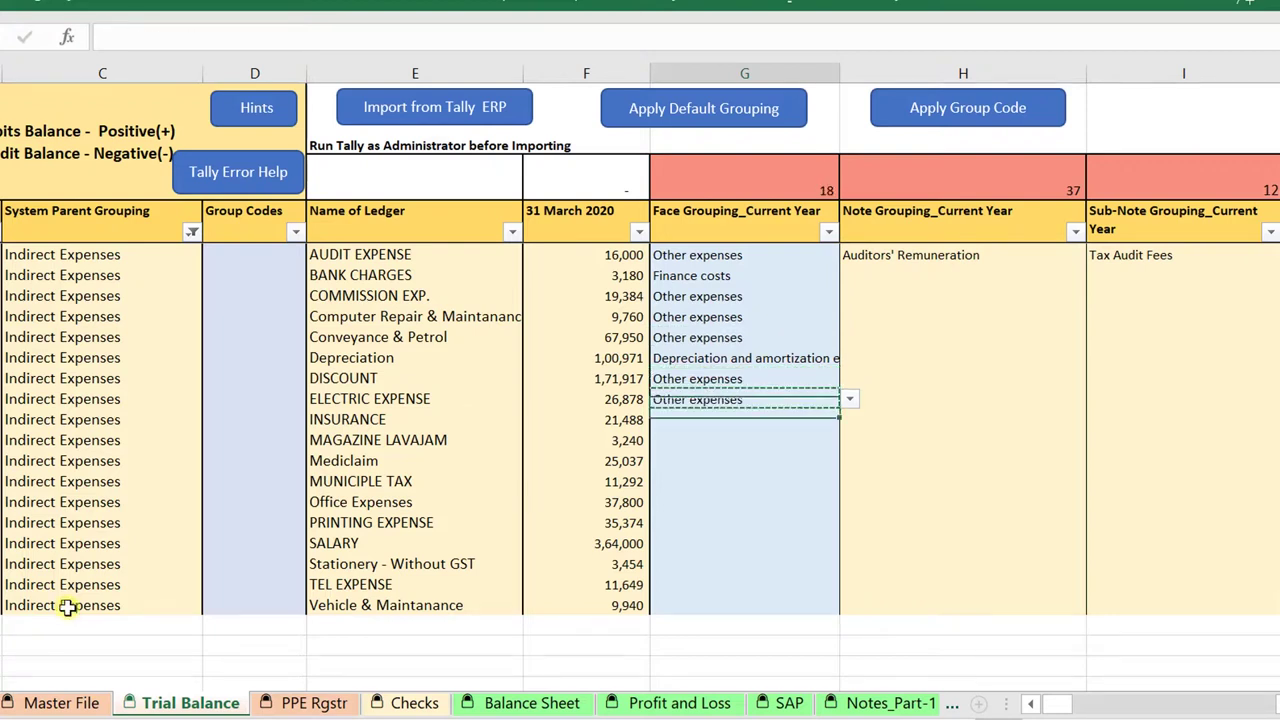
{"action": "key", "text": "Down"}
{"action": "key", "text": "ctrl+v"}
{"action": "key", "text": "ctrl+c"}
{"action": "key", "text": "Down"}
{"action": "key", "text": "ctrl+c"}
{"action": "key", "text": "Down"}
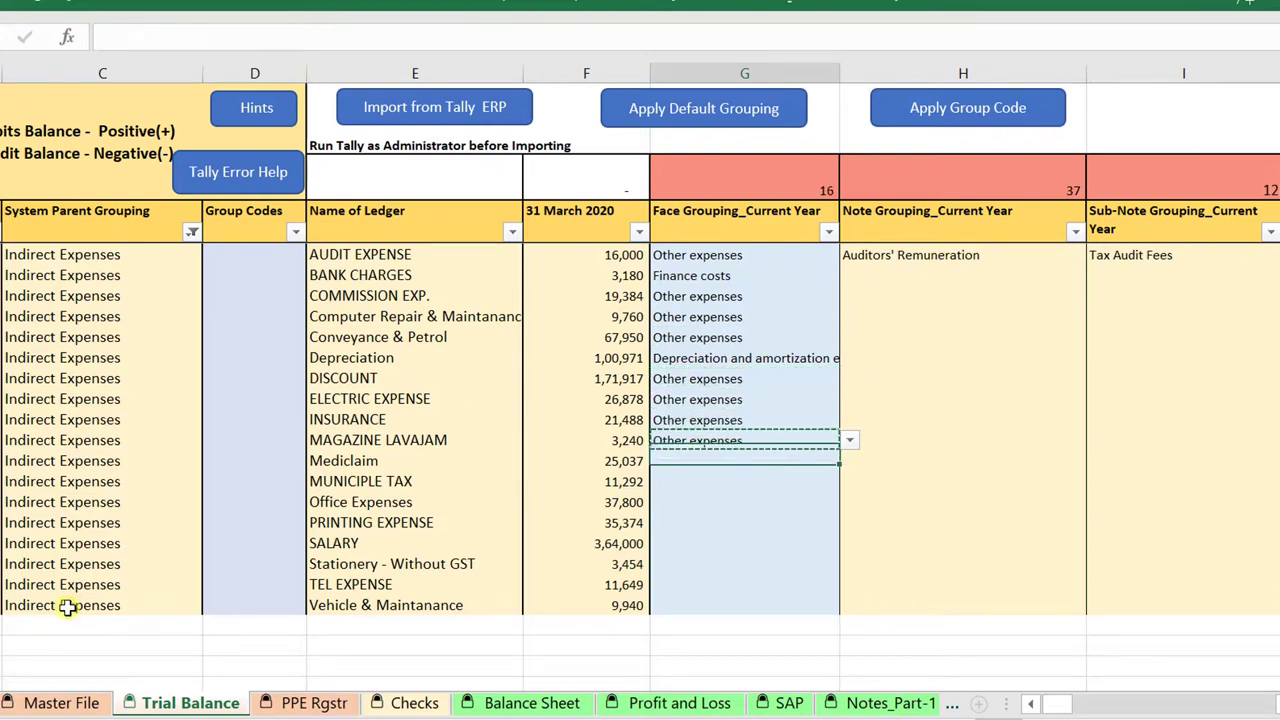
Step: Copy the Other expenses face grouping to the Mediclaim, MUNICIPLE TAX, Office Expenses and PRINTING EXPENSE ledgers
{"action": "key", "text": "ctrl+v"}
{"action": "key", "text": "ctrl+c"}
{"action": "key", "text": "Down"}
{"action": "key", "text": "ctrl+v"}
{"action": "key", "text": "ctrl+c"}
{"action": "key", "text": "Down"}
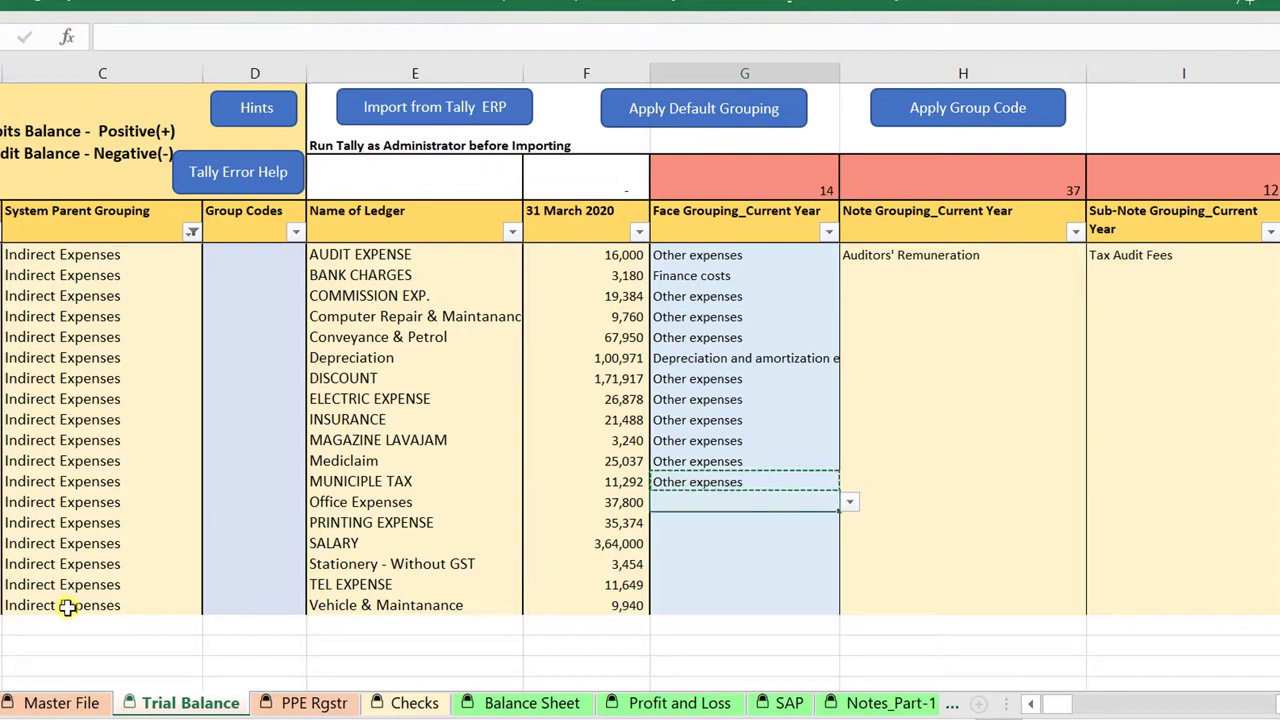
{"action": "key", "text": "ctrl+v"}
{"action": "key", "text": "ctrl+c"}
{"action": "key", "text": "Down"}
{"action": "key", "text": "ctrl+v"}
{"action": "key", "text": "Escape"}
Step: Set the SALARY ledger's Face Grouping_Current Year to Employee benefit expenses
{"action": "key", "text": "Down"}
{"action": "key", "text": "alt+Down"}
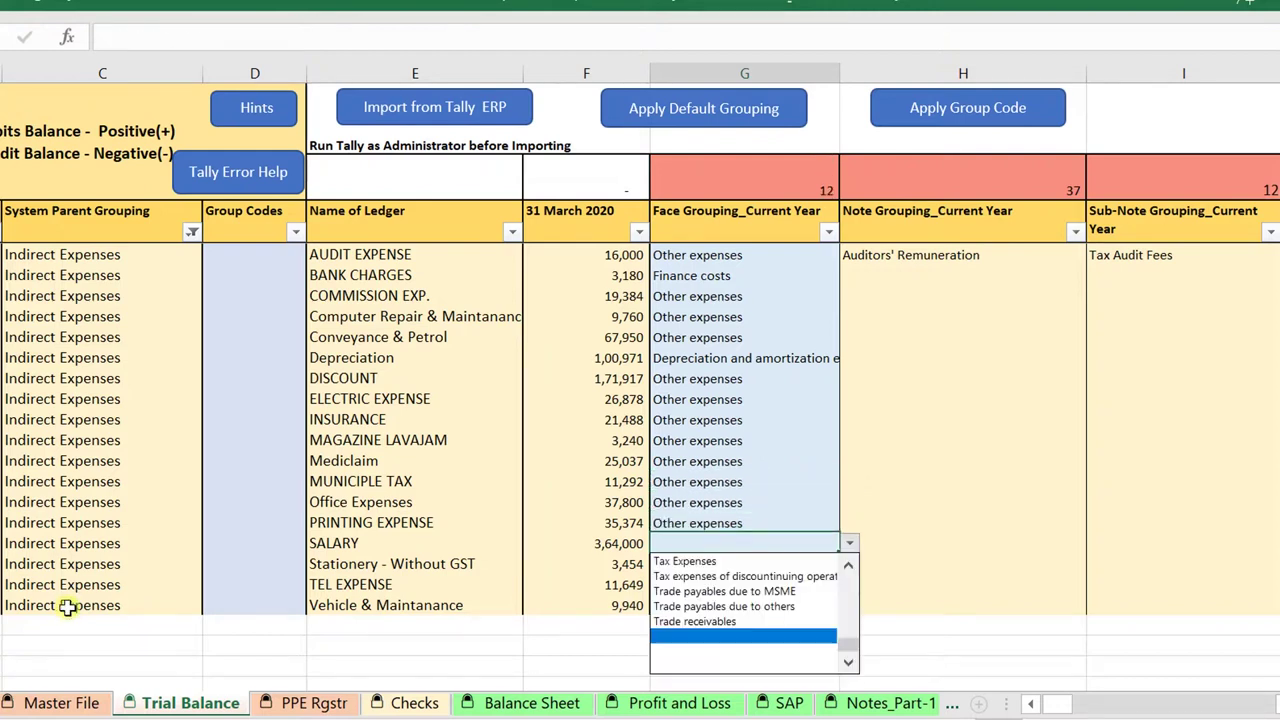
{"action": "key", "text": "Up"}
{"action": "key", "text": "Home"}
{"action": "key", "text": "Down"}
{"action": "key", "text": "Down"}
{"action": "key", "text": "Down"}
{"action": "key", "text": "Down"}
{"action": "key", "text": "Down"}
{"action": "key", "text": "Down"}
{"action": "key", "text": "Down"}
{"action": "key", "text": "Down"}
{"action": "key", "text": "Down"}
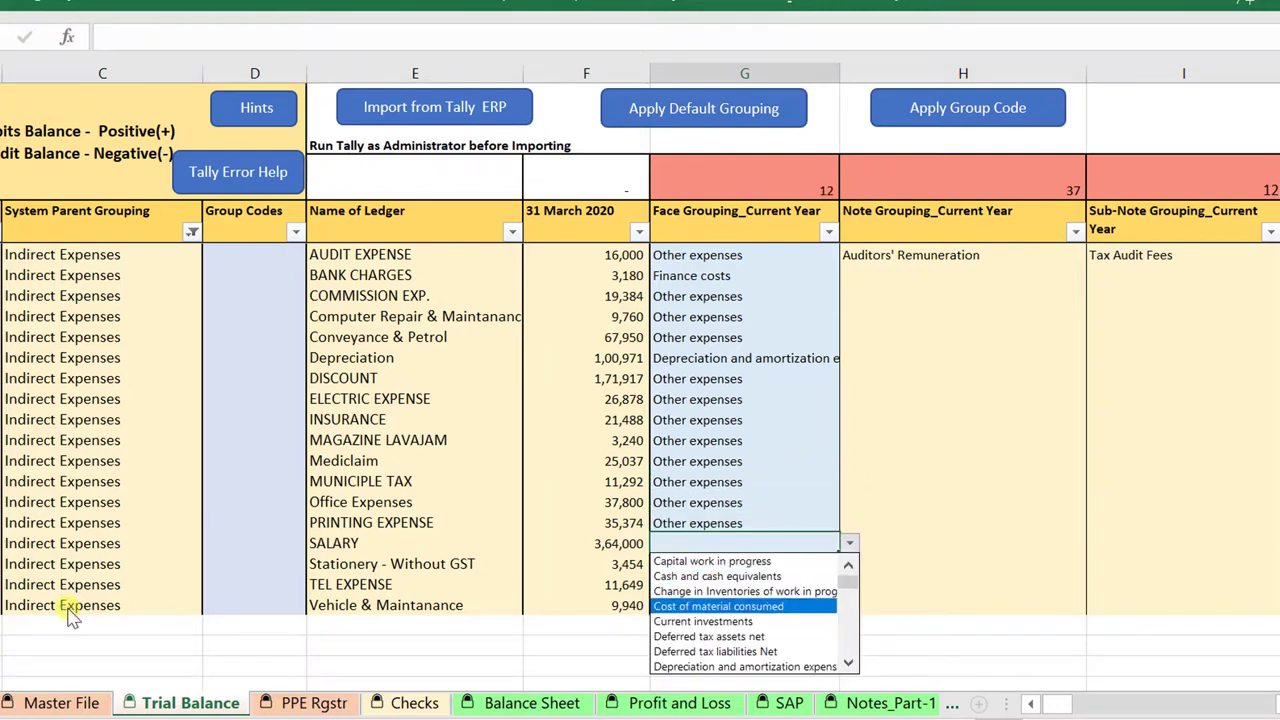
{"action": "key", "text": "Up"}
{"action": "key", "text": "Return"}
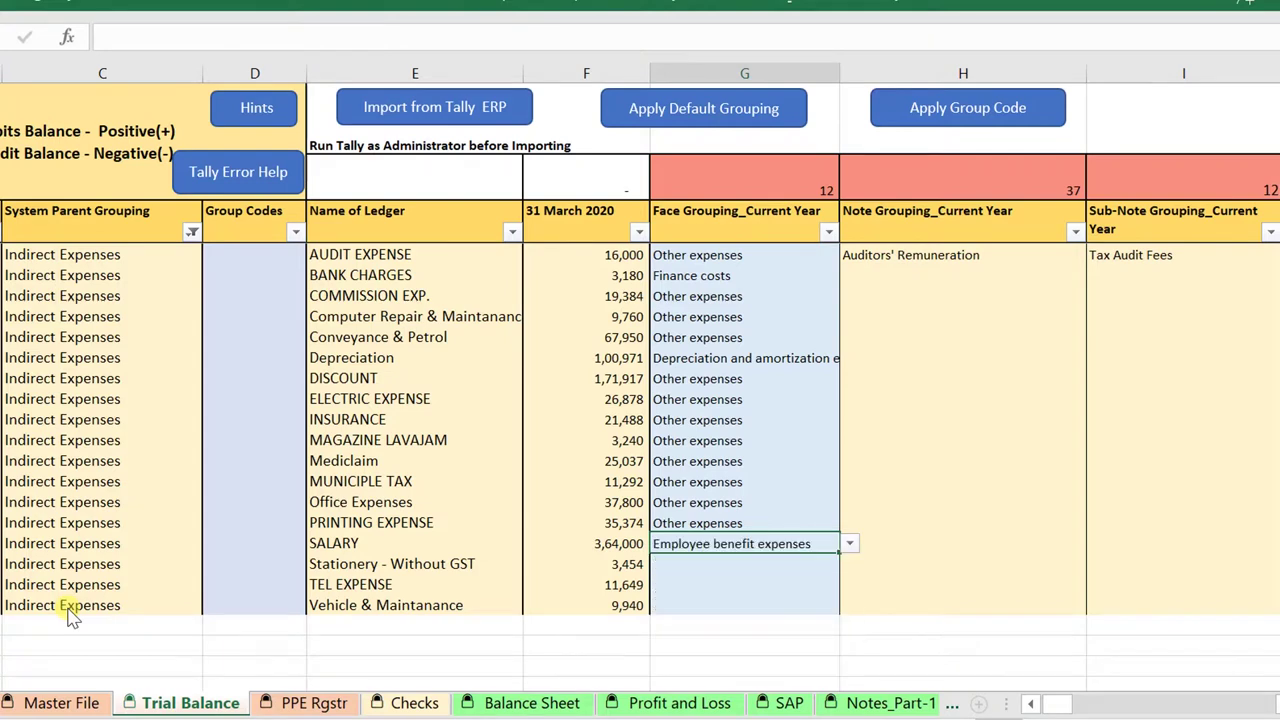
Step: Set the SALARY ledger's Note Grouping_Current Year to Salaries and wages
{"action": "key", "text": "Down"}
{"action": "key", "text": "alt"}
{"action": "key", "text": "Up"}
{"action": "key", "text": "Right"}
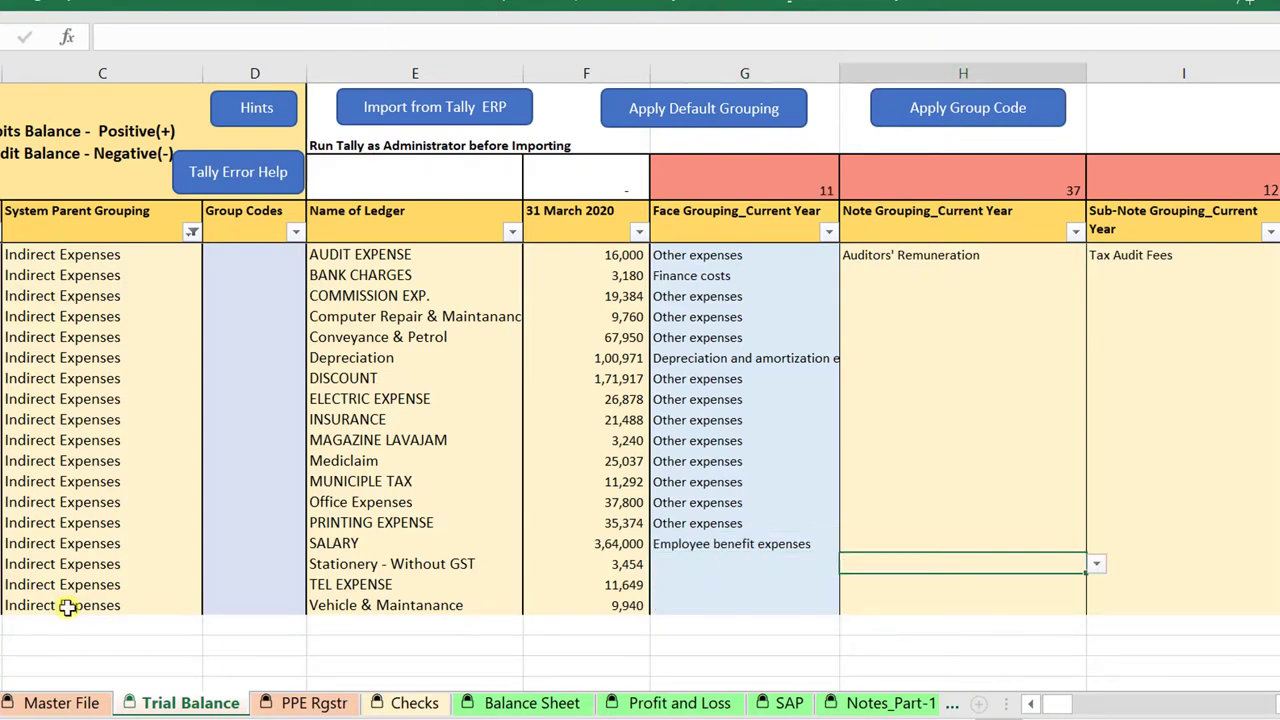
{"action": "key", "text": "alt+Down"}
{"action": "key", "text": "Return"}
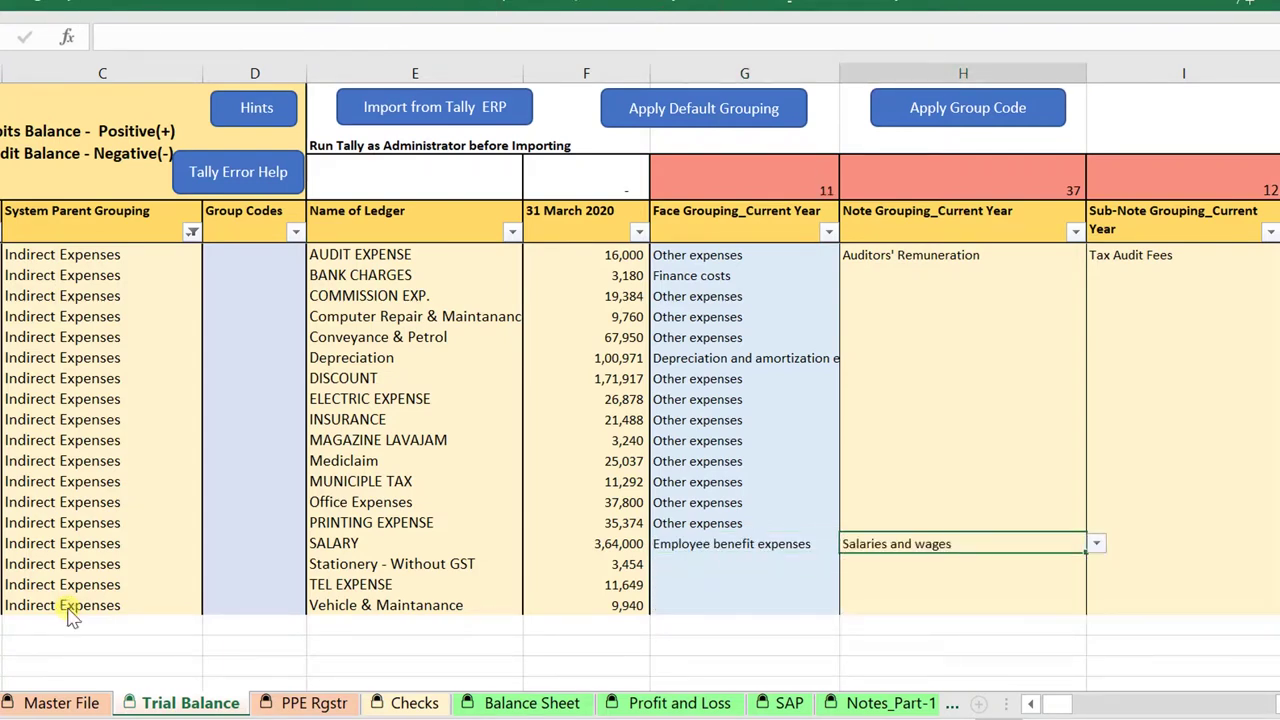
{"action": "key", "text": "Up"}
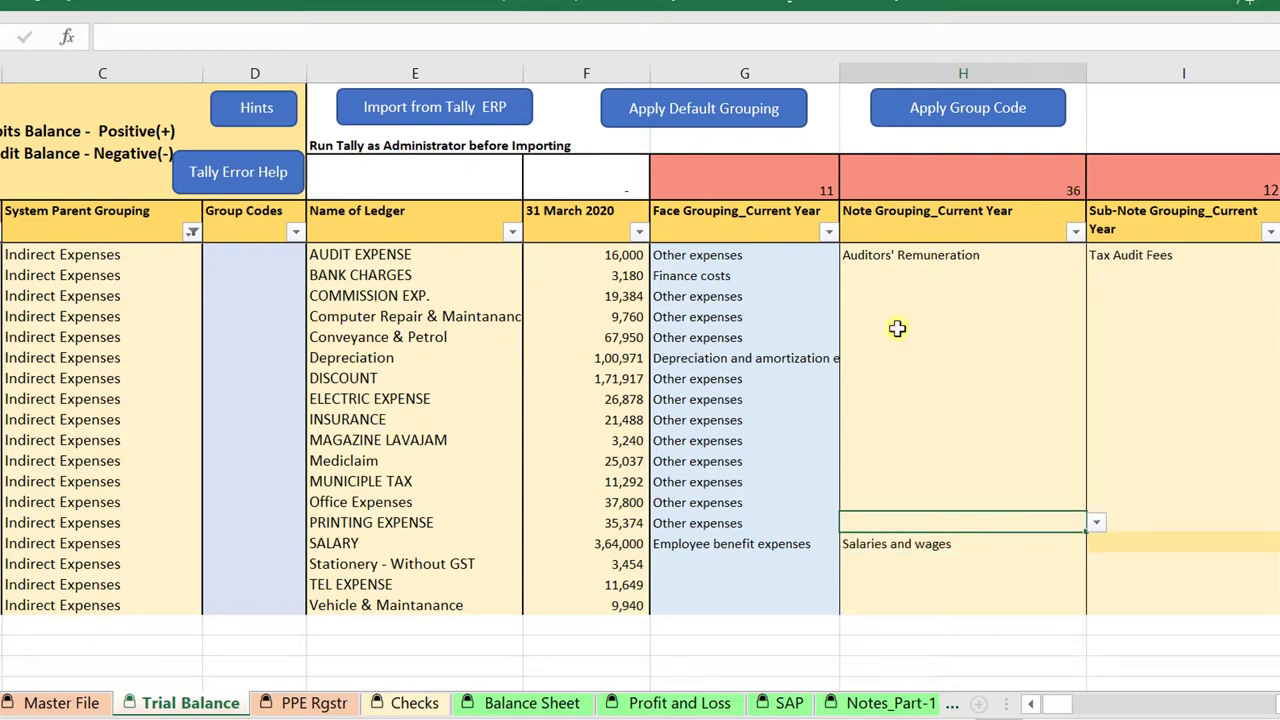
Step: Set the BANK CHARGES ledger's Note Grouping_Current Year to Other borrowing costs
{"action": "left_click", "coordinate": [906, 274]}
{"action": "key", "text": "alt+Down"}
{"action": "key", "text": "Escape"}
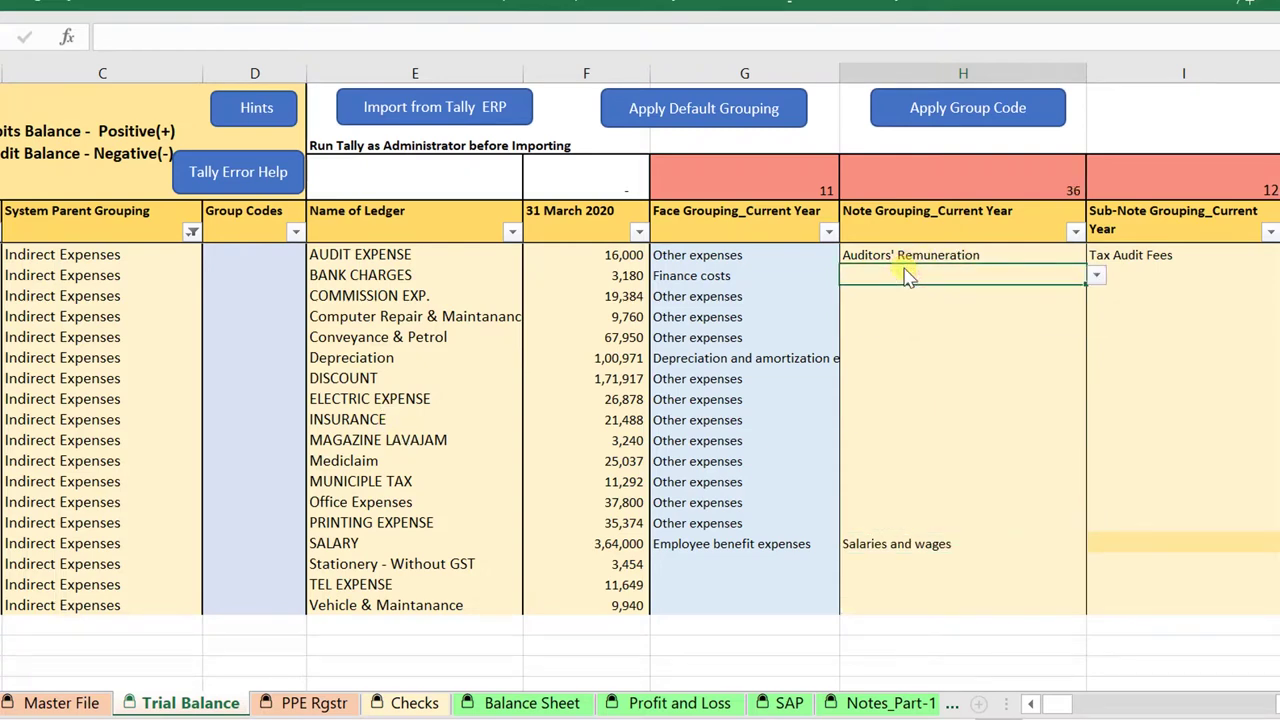
{"action": "type", "text": "O"}
{"action": "key", "text": "Return"}
Step: Set the COMMISSION EXP. ledger's Note Grouping_Current Year to Other Expenses
{"action": "key", "text": "alt+Down"}
{"action": "key", "text": "Down"}
{"action": "key", "text": "Down"}
{"action": "key", "text": "Down"}
{"action": "key", "text": "Down"}
{"action": "key", "text": "Down"}
{"action": "key", "text": "Down"}
{"action": "key", "text": "Down"}
{"action": "key", "text": "Down"}
{"action": "key", "text": "Down"}
{"action": "key", "text": "Down"}
{"action": "key", "text": "Down"}
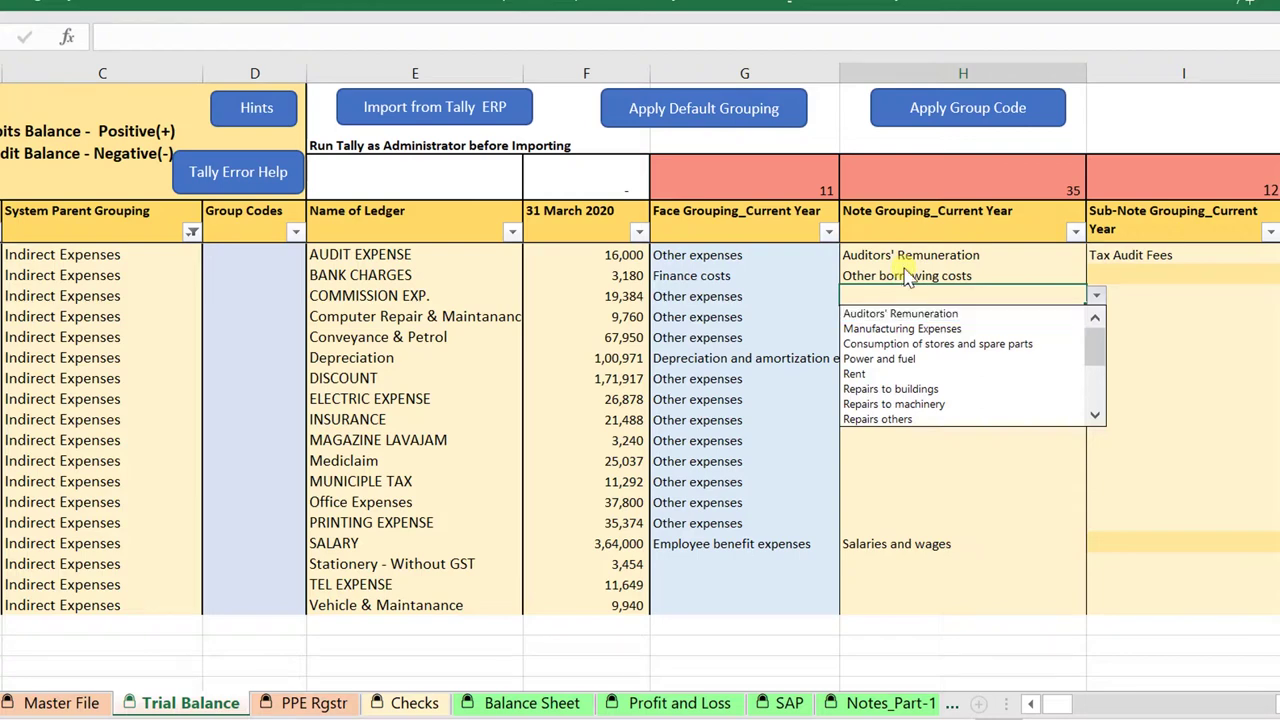
{"action": "key", "text": "Down"}
{"action": "key", "text": "Down"}
{"action": "key", "text": "Down"}
{"action": "key", "text": "Down"}
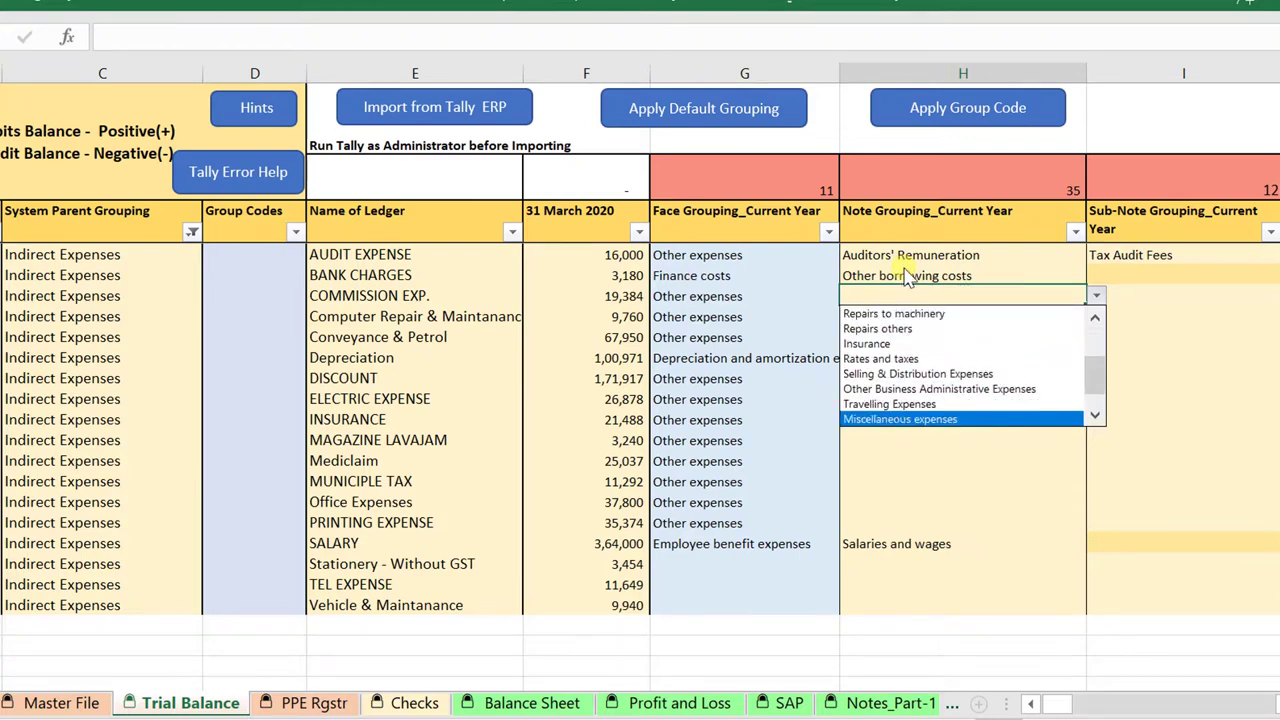
{"action": "key", "text": "Up"}
{"action": "key", "text": "Return"}
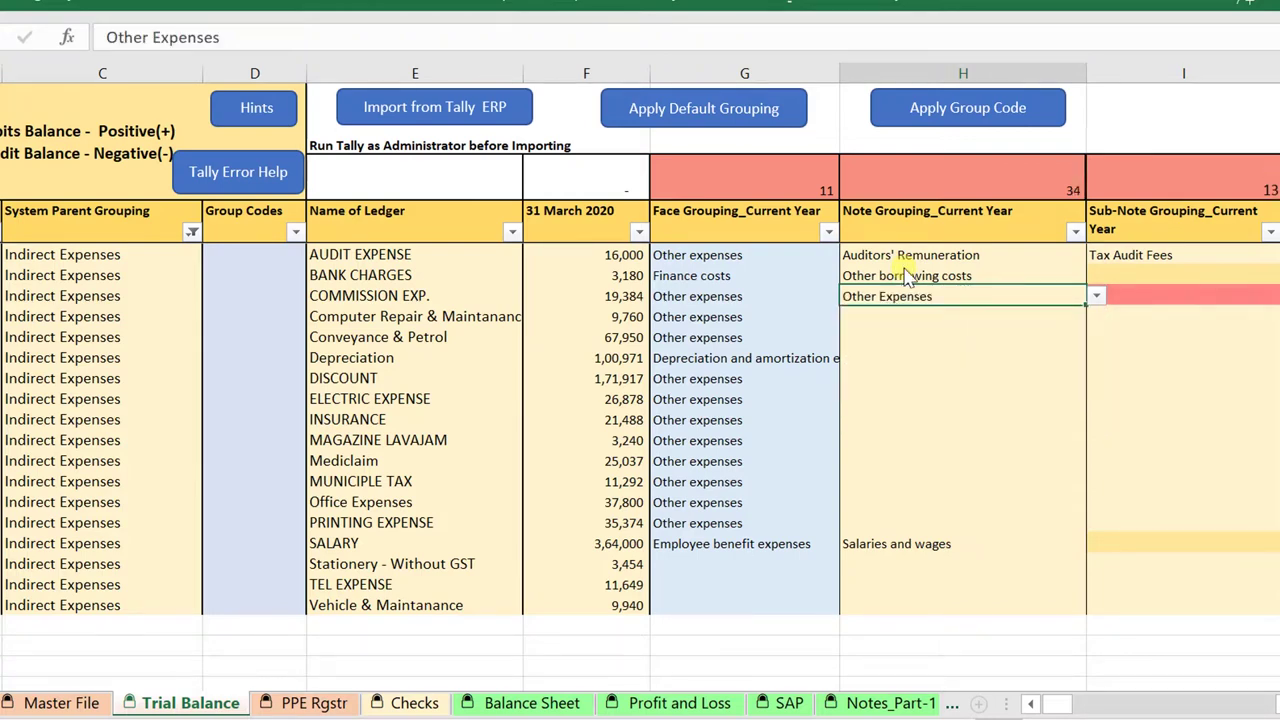
Step: Copy the Other Expenses note grouping from COMMISSION EXP. to the computer repair and Conveyance & Petrol ledgers
{"action": "key", "text": "ctrl+c"}
{"action": "key", "text": "Down"}
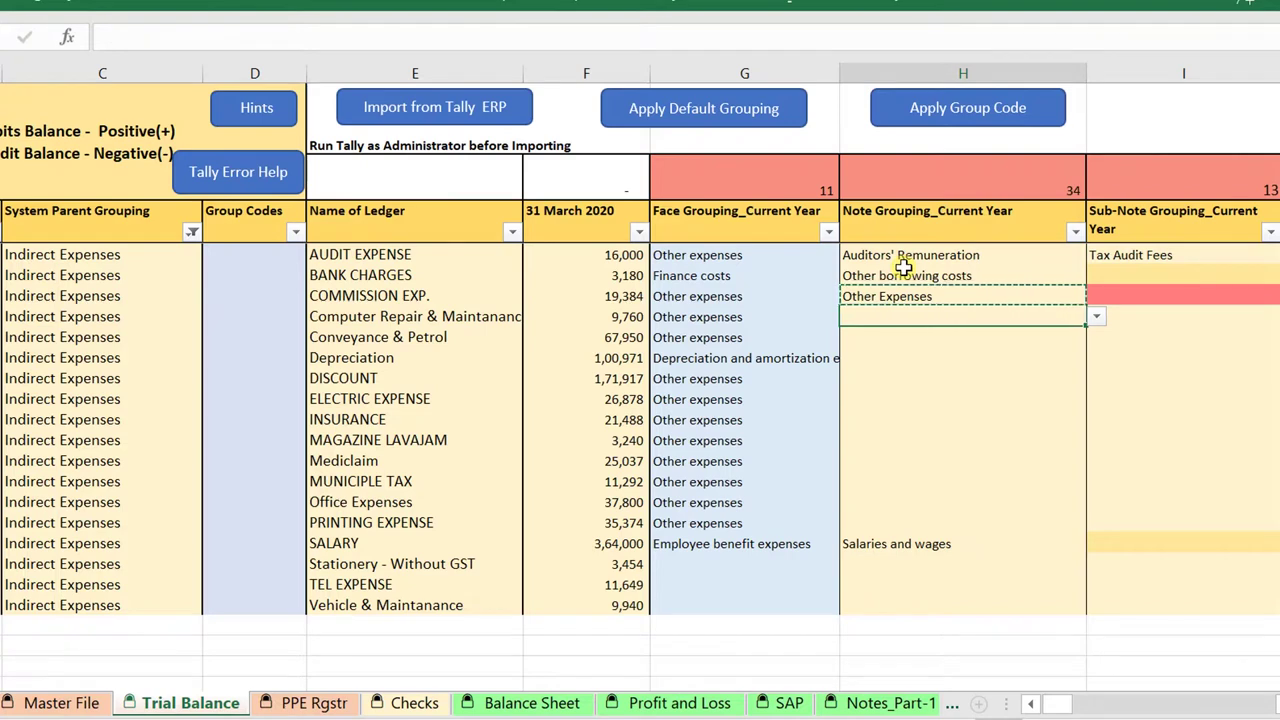
{"action": "key", "text": "shift+Down"}
{"action": "key", "text": "ctrl+v"}
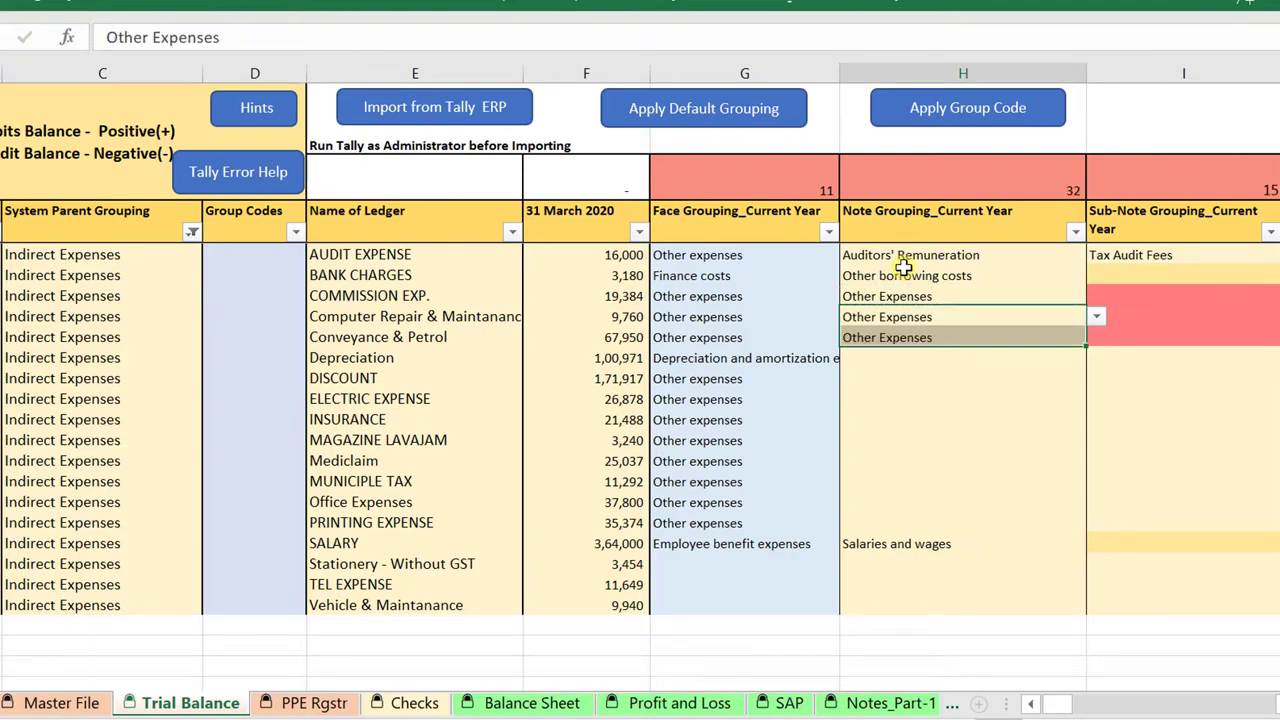
{"action": "key", "text": "Down"}
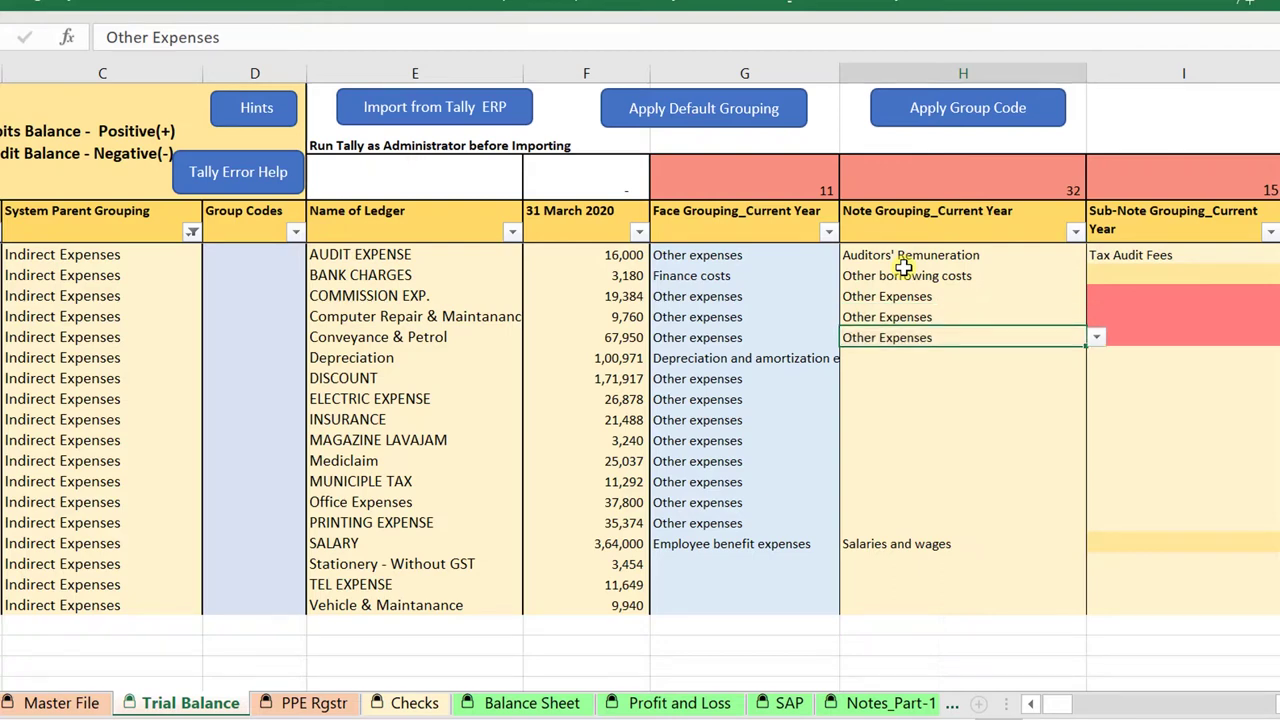
Step: Link the COMMISSION EXP. row's Sub-Note Grouping_Current Year to its ledger name with the formula =E41
{"action": "key", "text": "Up"}
{"action": "key", "text": "Up"}
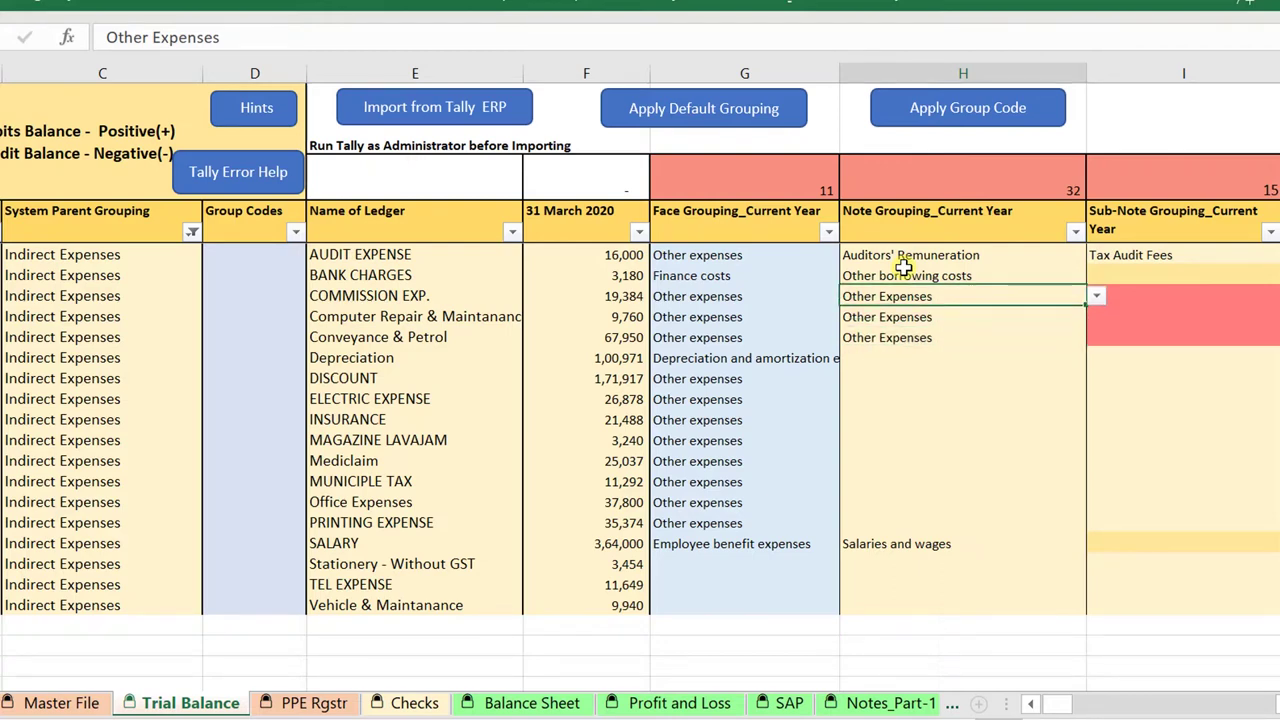
{"action": "key", "text": "Right"}
{"action": "type", "text": "="}
{"action": "key", "text": "Left"}
{"action": "key", "text": "Left"}
{"action": "key", "text": "Left"}
{"action": "key", "text": "Left"}
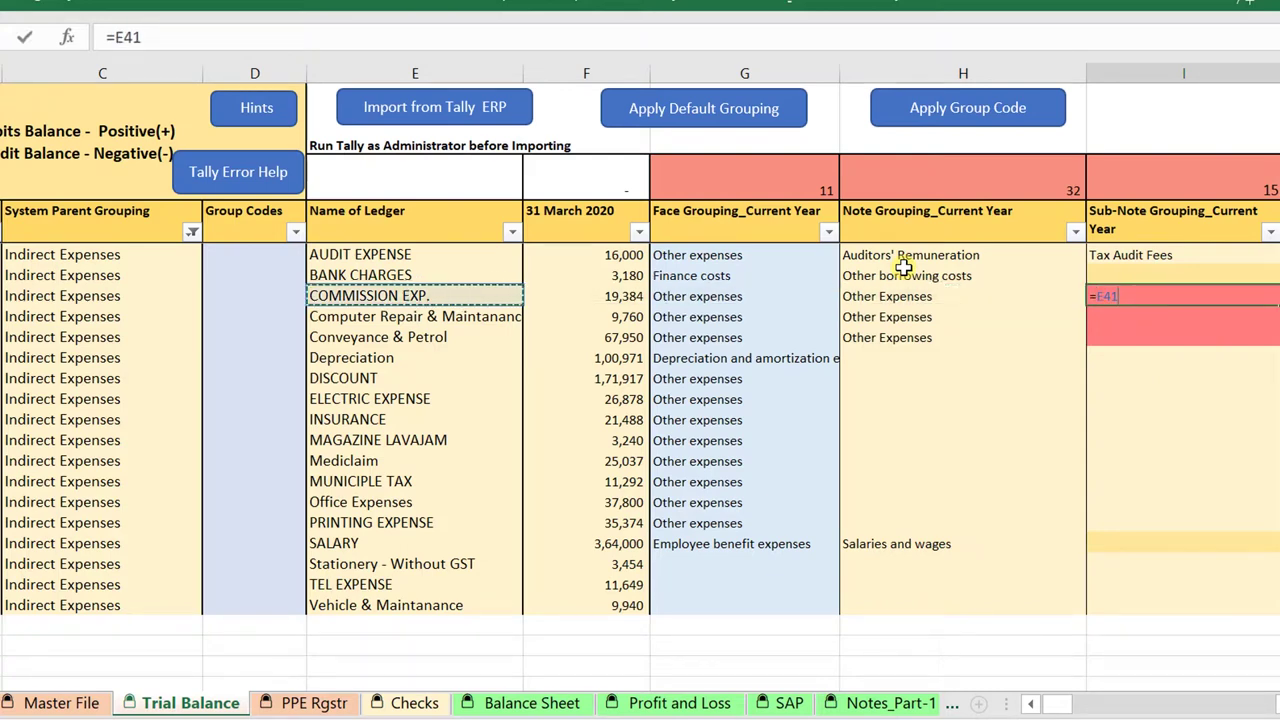
{"action": "key", "text": "Return"}
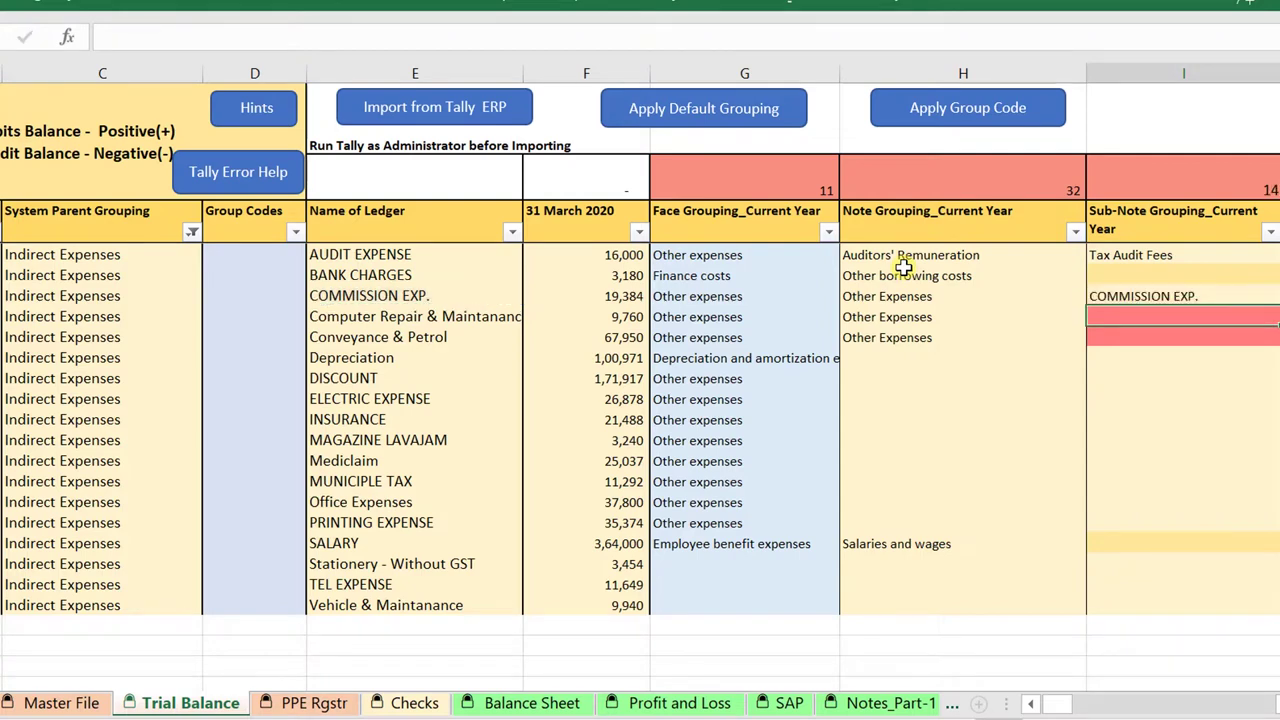
Step: Link the computer repair row's Sub-Note Grouping_Current Year to its ledger name with a cell-reference formula
{"action": "type", "text": "="}
{"action": "key", "text": "Left"}
{"action": "key", "text": "Left"}
{"action": "key", "text": "Left"}
{"action": "key", "text": "Left"}
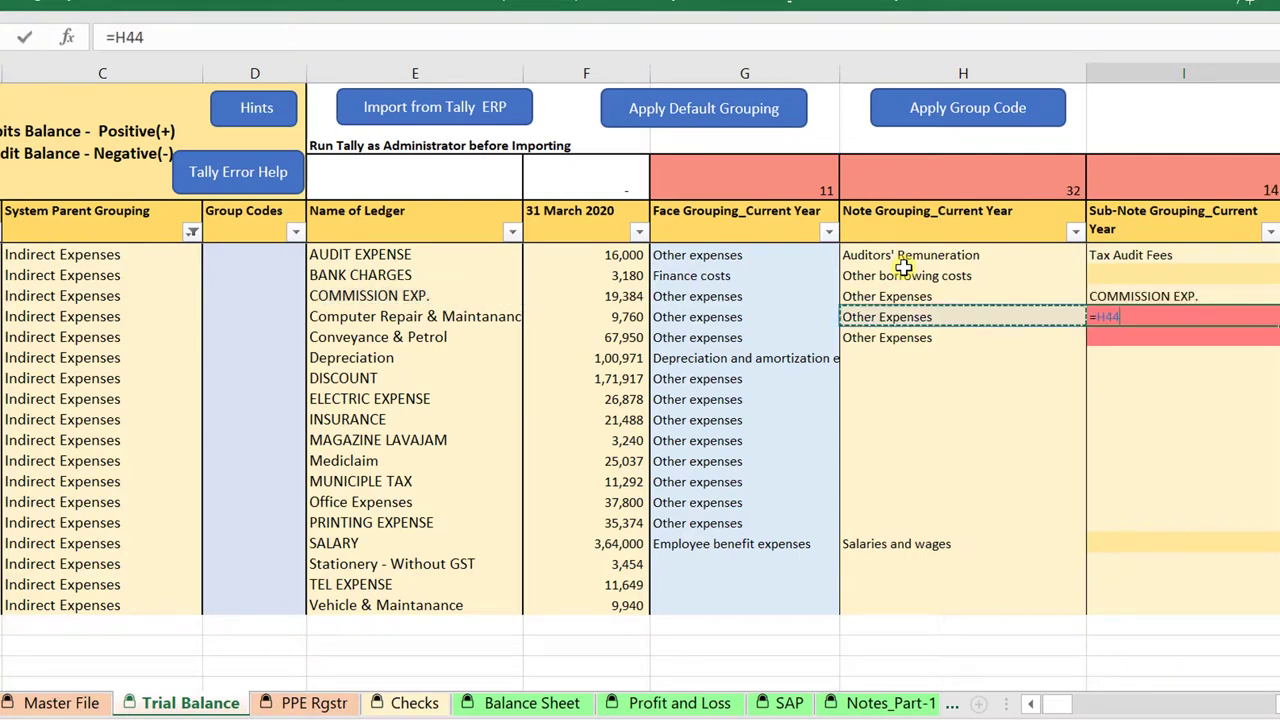
{"action": "key", "text": "Return"}
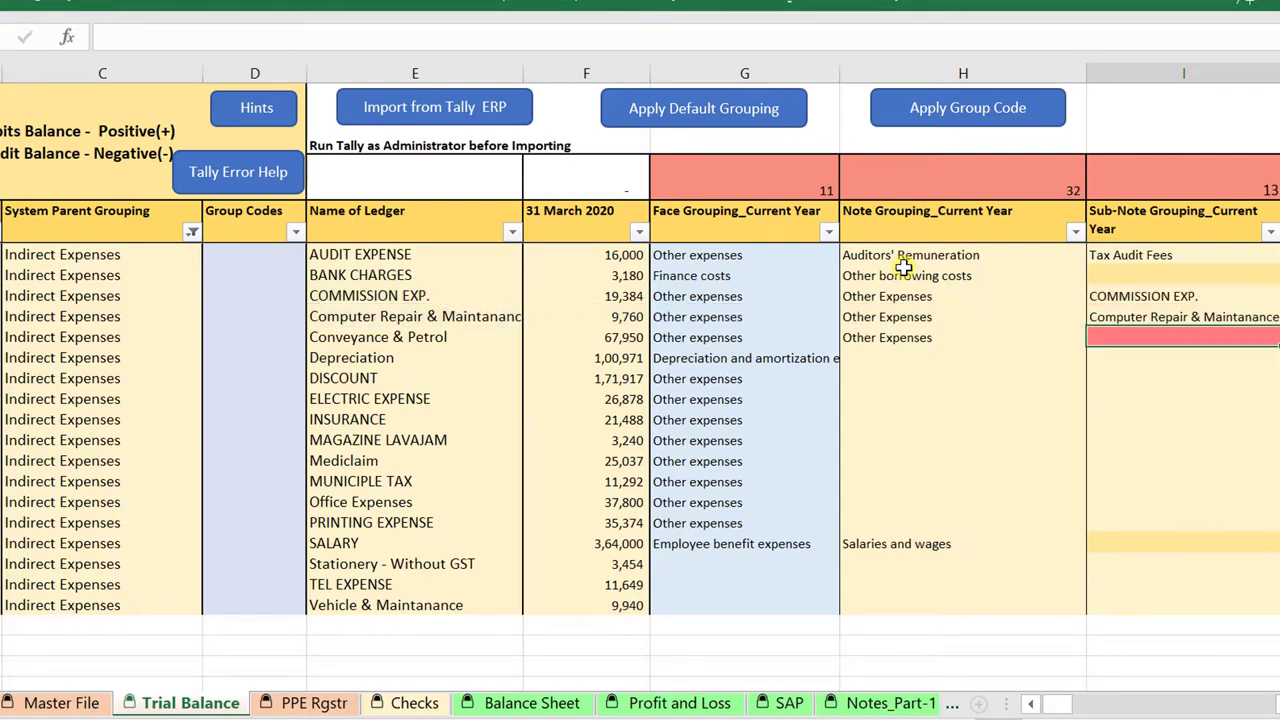
Step: Link the Conveyance & Petrol row's Sub-Note Grouping_Current Year to its ledger name with the formula =E45
{"action": "type", "text": "="}
{"action": "key", "text": "Left"}
{"action": "key", "text": "Left"}
{"action": "key", "text": "Left"}
{"action": "key", "text": "Left"}
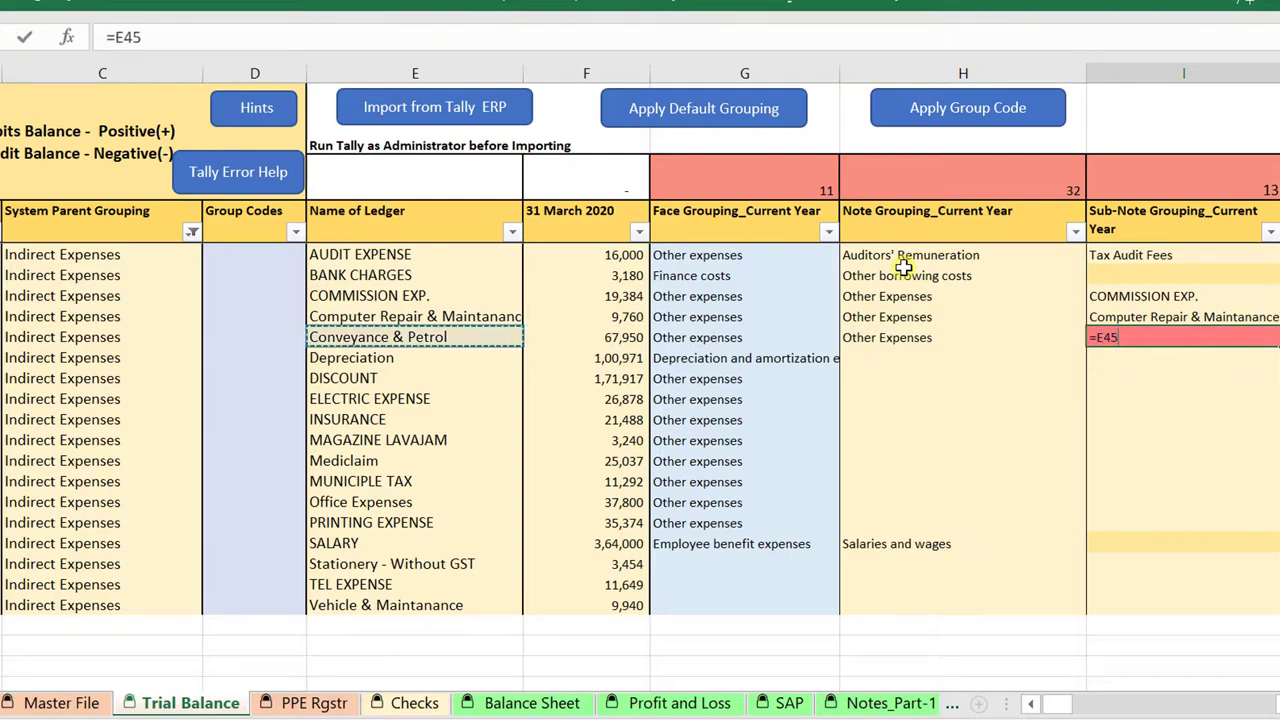
{"action": "key", "text": "Return"}
Step: Copy the Other Expenses note grouping from Conveyance & Petrol to all ledgers from DISCOUNT through PRINTING EXPENSE
{"action": "key", "text": "Left"}
{"action": "key", "text": "Up"}
{"action": "key", "text": "ctrl+c"}
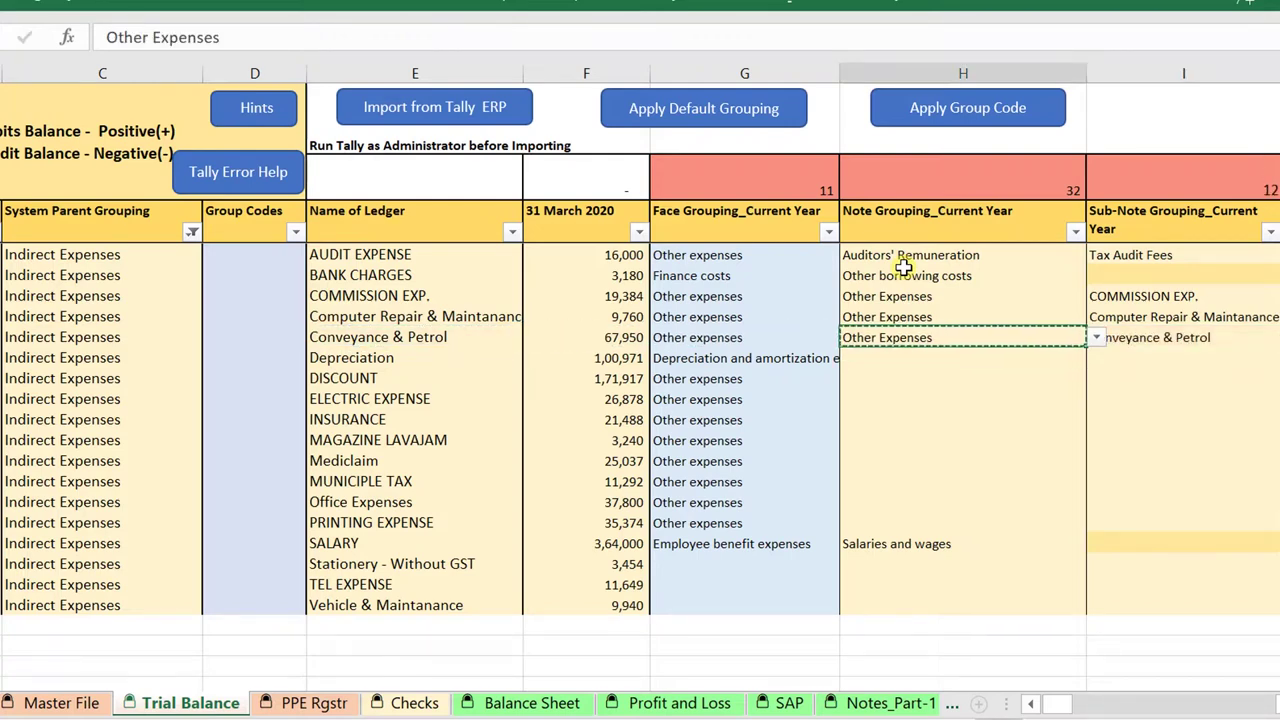
{"action": "key", "text": "Down"}
{"action": "key", "text": "Down"}
{"action": "key", "text": "shift+Down"}
{"action": "key", "text": "shift+Down"}
{"action": "key", "text": "shift+Down"}
{"action": "key", "text": "shift+Down"}
{"action": "key", "text": "shift+Down"}
{"action": "key", "text": "shift+Down"}
{"action": "key", "text": "shift+Down"}
{"action": "key", "text": "shift+Down"}
{"action": "key", "text": "shift+Down"}
{"action": "key", "text": "shift+Down"}
{"action": "key", "text": "shift+Down"}
{"action": "key", "text": "shift+Down"}
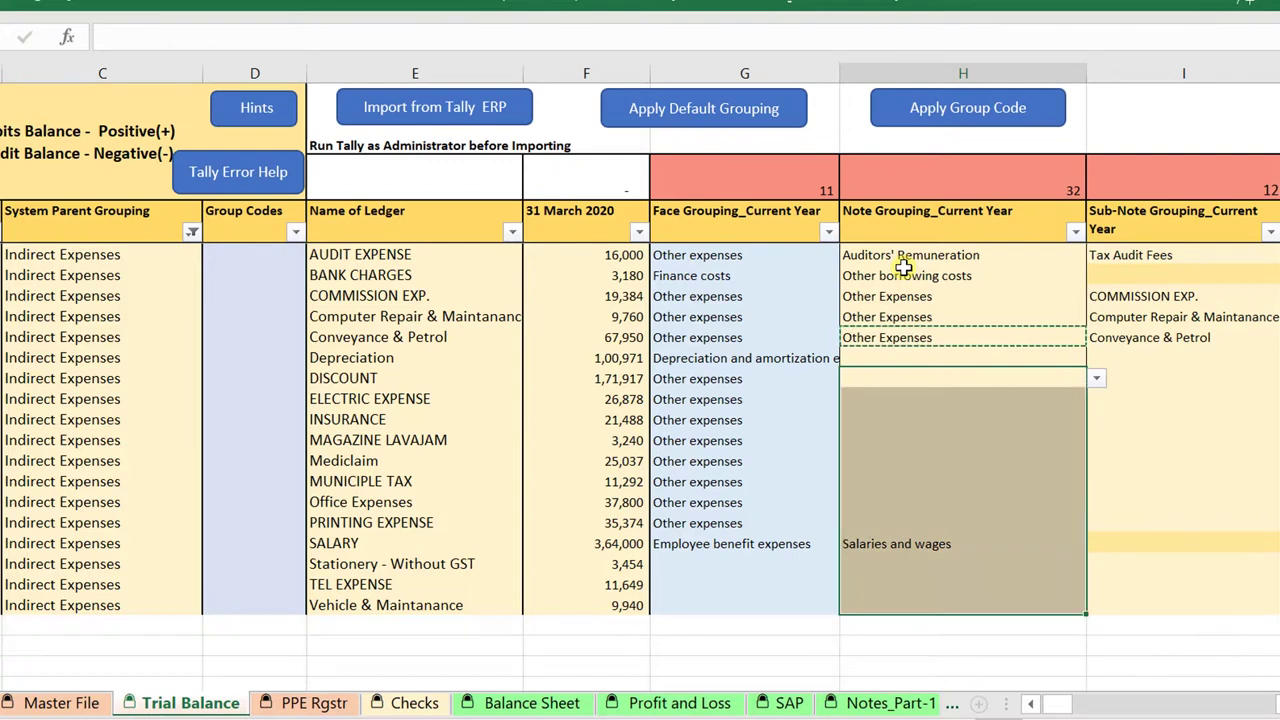
{"action": "key", "text": "shift+Up"}
{"action": "key", "text": "shift+Up"}
{"action": "key", "text": "shift+Up"}
{"action": "key", "text": "shift+Up"}
{"action": "key", "text": "shift+Up"}
{"action": "key", "text": "ctrl+v"}
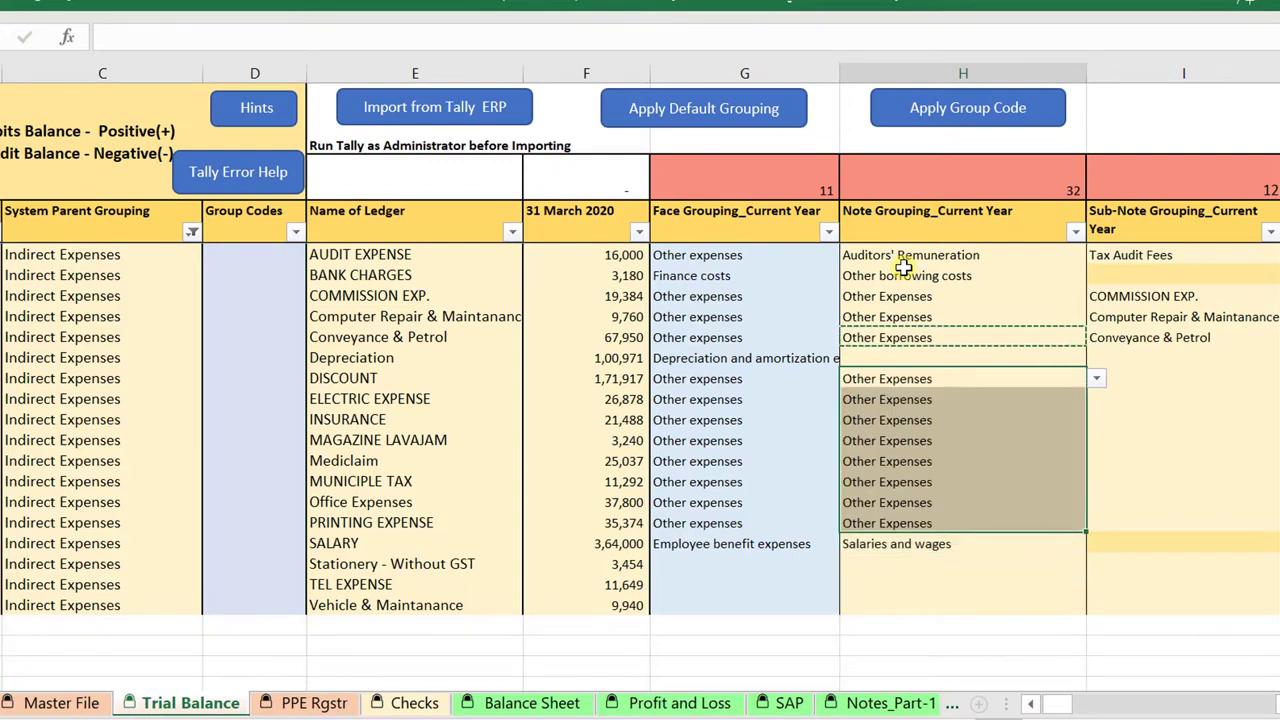
{"action": "key", "text": "Escape"}
{"action": "key", "text": "Left"}
{"action": "key", "text": "Down"}
{"action": "key", "text": "Down"}
{"action": "key", "text": "Down"}
{"action": "key", "text": "Down"}
{"action": "key", "text": "Down"}
{"action": "key", "text": "Down"}
{"action": "key", "text": "Down"}
{"action": "key", "text": "Down"}
{"action": "key", "text": "Down"}
{"action": "key", "text": "Down"}
{"action": "key", "text": "Down"}
{"action": "key", "text": "Up"}
{"action": "key", "text": "Up"}
{"action": "key", "text": "Up"}
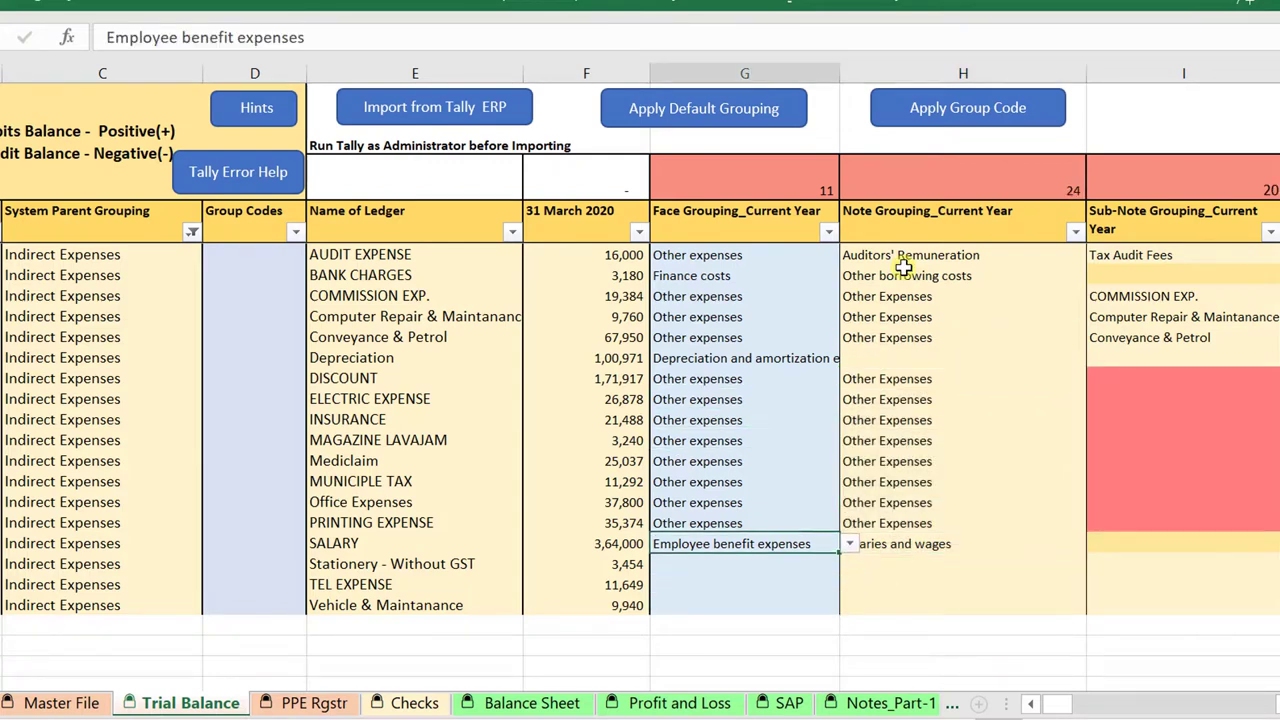
{"action": "key", "text": "Up"}
Step: Link the DISCOUNT row's Sub-Note Grouping_Current Year to its ledger name with a cell-reference formula
{"action": "key", "text": "Right"}
{"action": "key", "text": "Right"}
{"action": "key", "text": "Up"}
{"action": "key", "text": "Up"}
{"action": "key", "text": "Up"}
{"action": "key", "text": "Up"}
{"action": "key", "text": "Up"}
{"action": "key", "text": "Up"}
{"action": "key", "text": "Up"}
{"action": "key", "text": "Up"}
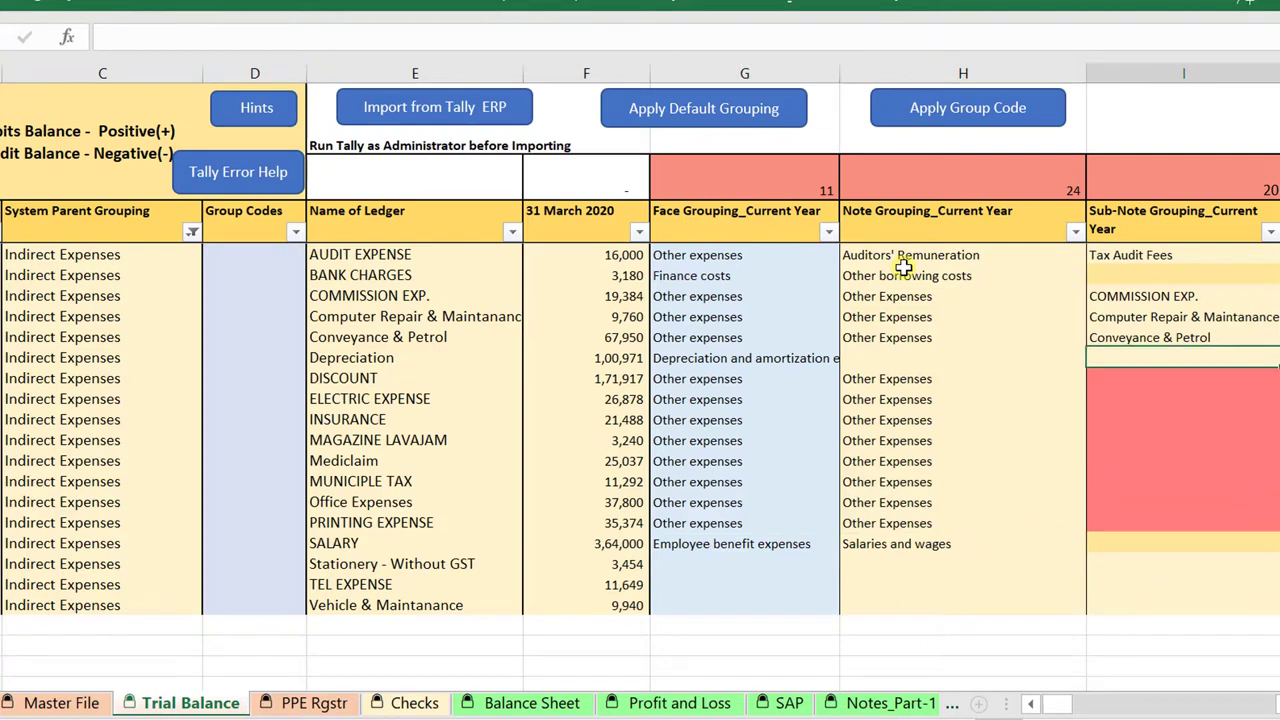
{"action": "key", "text": "Down"}
{"action": "type", "text": "="}
{"action": "key", "text": "Left"}
{"action": "key", "text": "Left"}
{"action": "key", "text": "Left"}
{"action": "key", "text": "Left"}
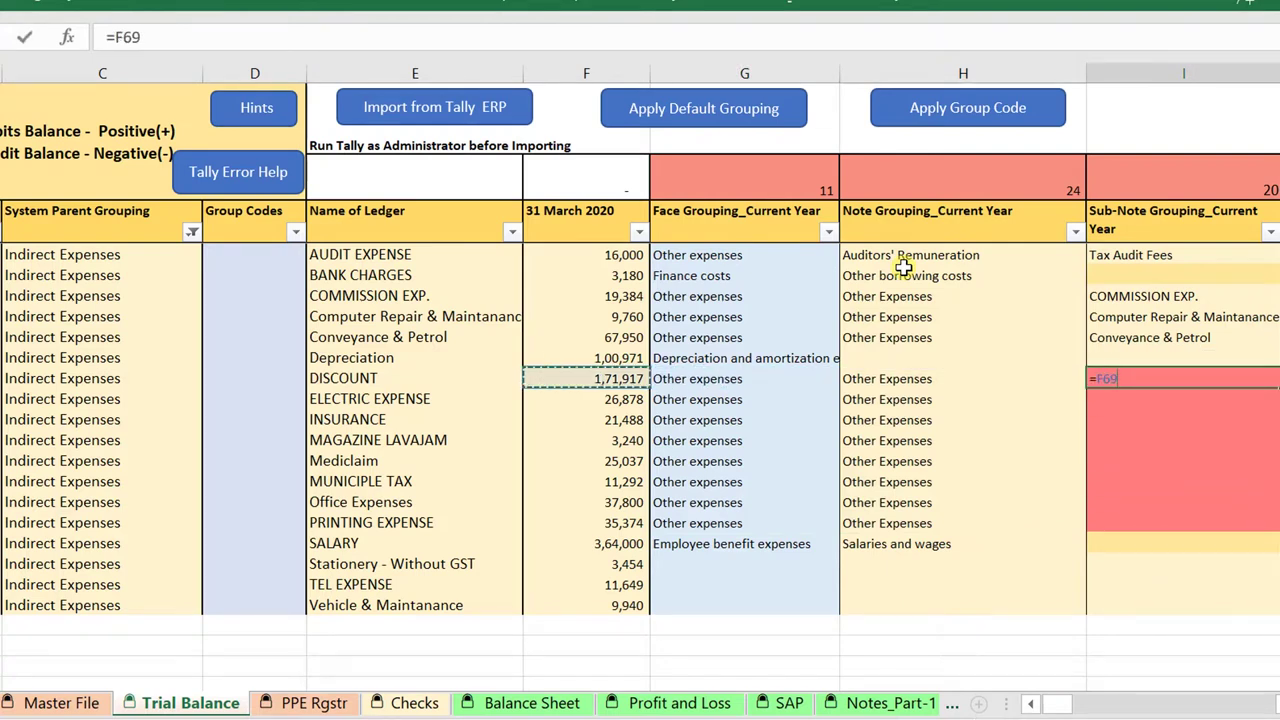
{"action": "key", "text": "ctrl+Return"}
Step: Copy the DISCOUNT row's sub-note grouping formula to all ledgers from ELECTRIC EXPENSE through PRINTING EXPENSE
{"action": "key", "text": "ctrl+c"}
{"action": "key", "text": "Down"}
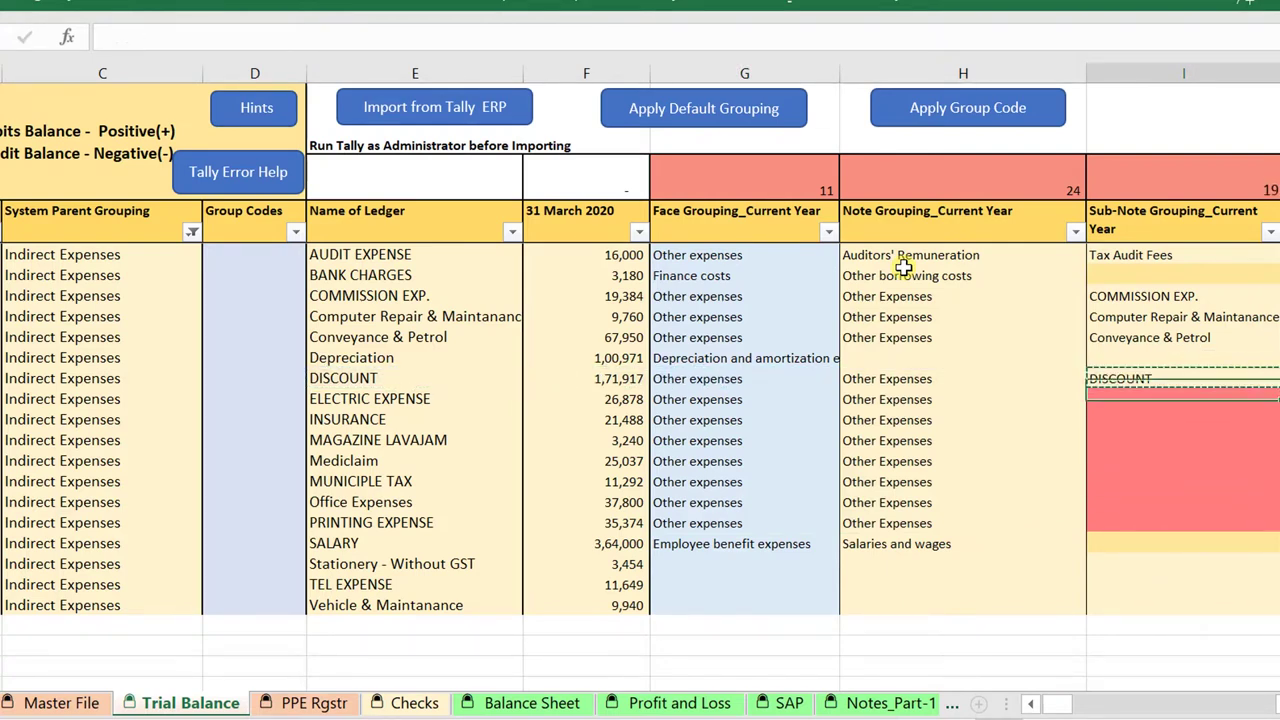
{"action": "key", "text": "shift+Down"}
{"action": "key", "text": "shift+Down"}
{"action": "key", "text": "shift+Down"}
{"action": "key", "text": "shift+Down"}
{"action": "key", "text": "shift+Down"}
{"action": "key", "text": "shift+Down"}
{"action": "key", "text": "shift+Down"}
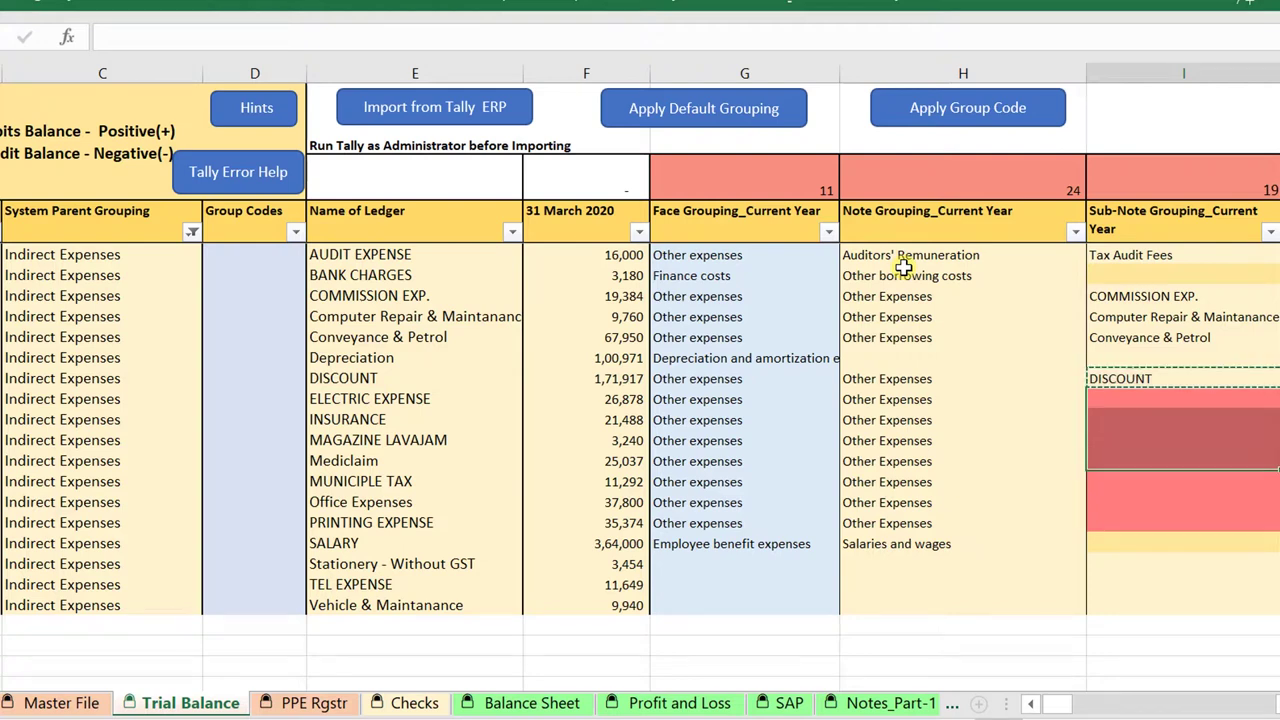
{"action": "key", "text": "ctrl+v"}
Step: Copy PRINTING EXPENSE's face, note and sub-note groupings to Stationery - Without GST, TEL EXPENSE and Vehicle & Maintanance
{"action": "key", "text": "Left"}
{"action": "key", "text": "Down"}
{"action": "key", "text": "Left"}
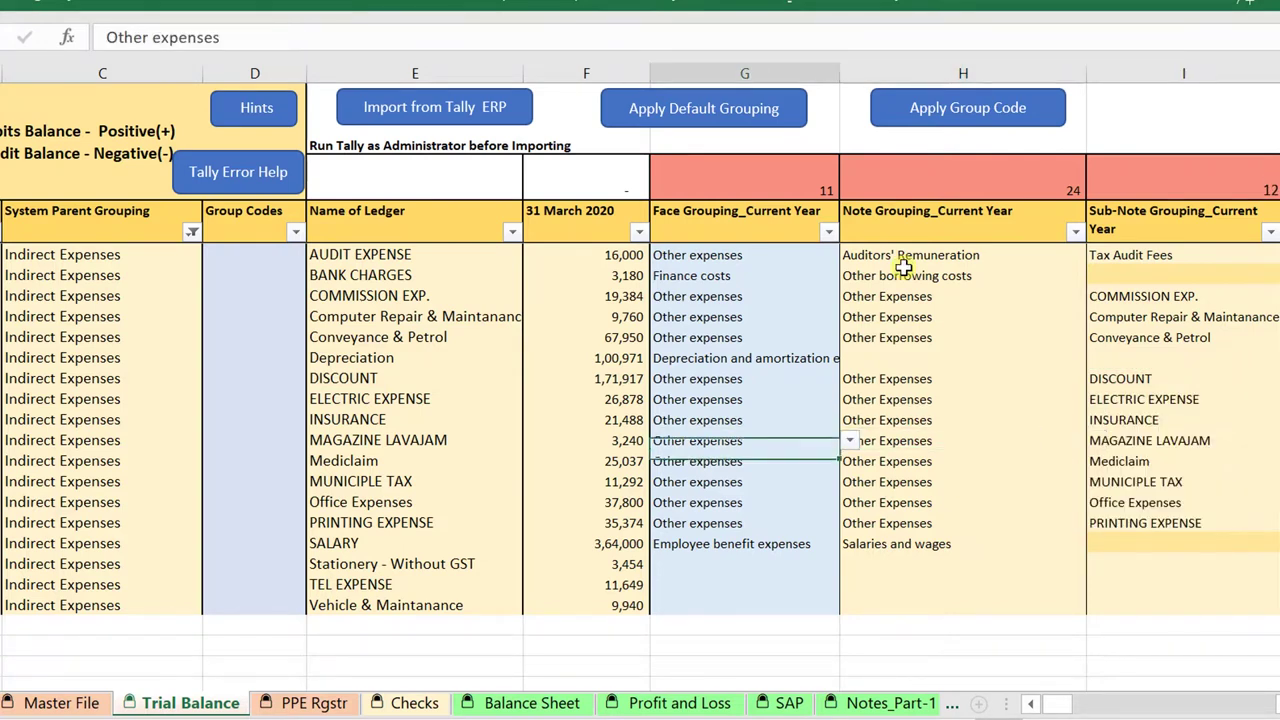
{"action": "key", "text": "Down"}
{"action": "key", "text": "Down"}
{"action": "key", "text": "Down"}
{"action": "key", "text": "Down"}
{"action": "key", "text": "Down"}
{"action": "key", "text": "Down"}
{"action": "key", "text": "Up"}
{"action": "key", "text": "Up"}
{"action": "key", "text": "Down"}
{"action": "key", "text": "shift+Right"}
{"action": "key", "text": "shift+Right"}
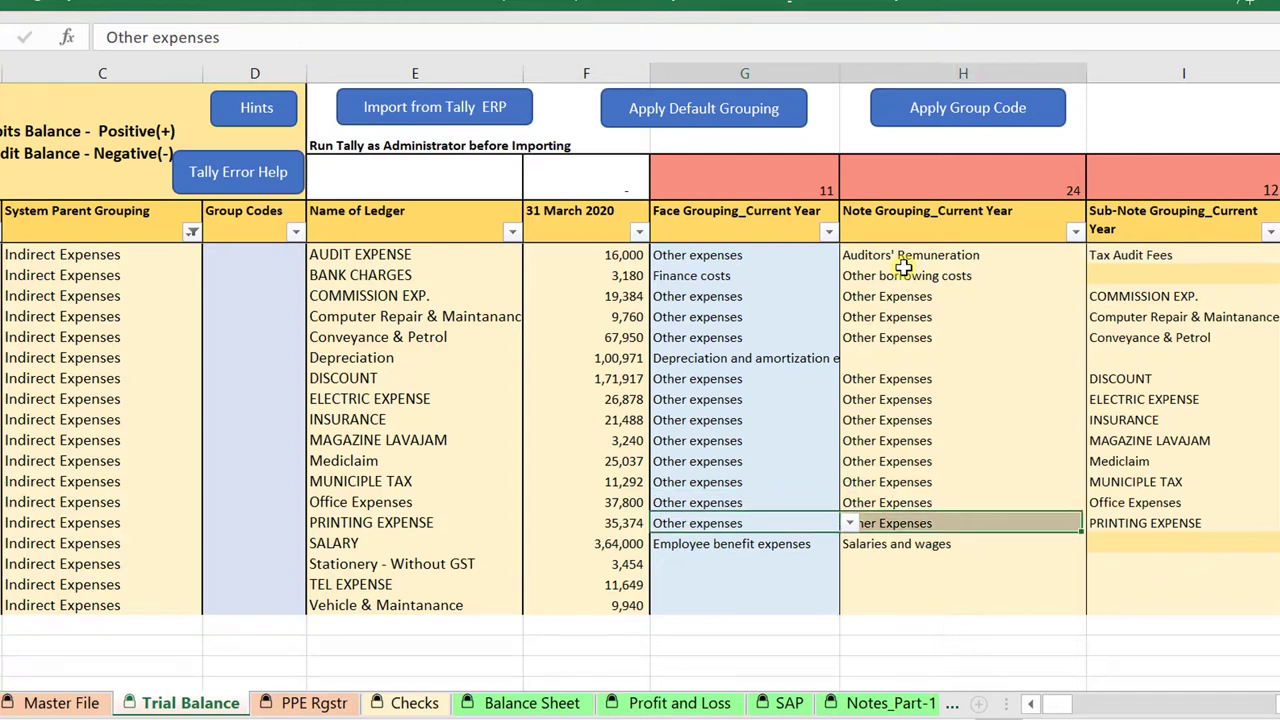
{"action": "key", "text": "ctrl+c"}
{"action": "key", "text": "Down"}
{"action": "key", "text": "Down"}
{"action": "key", "text": "shift+Down"}
{"action": "key", "text": "shift+Down"}
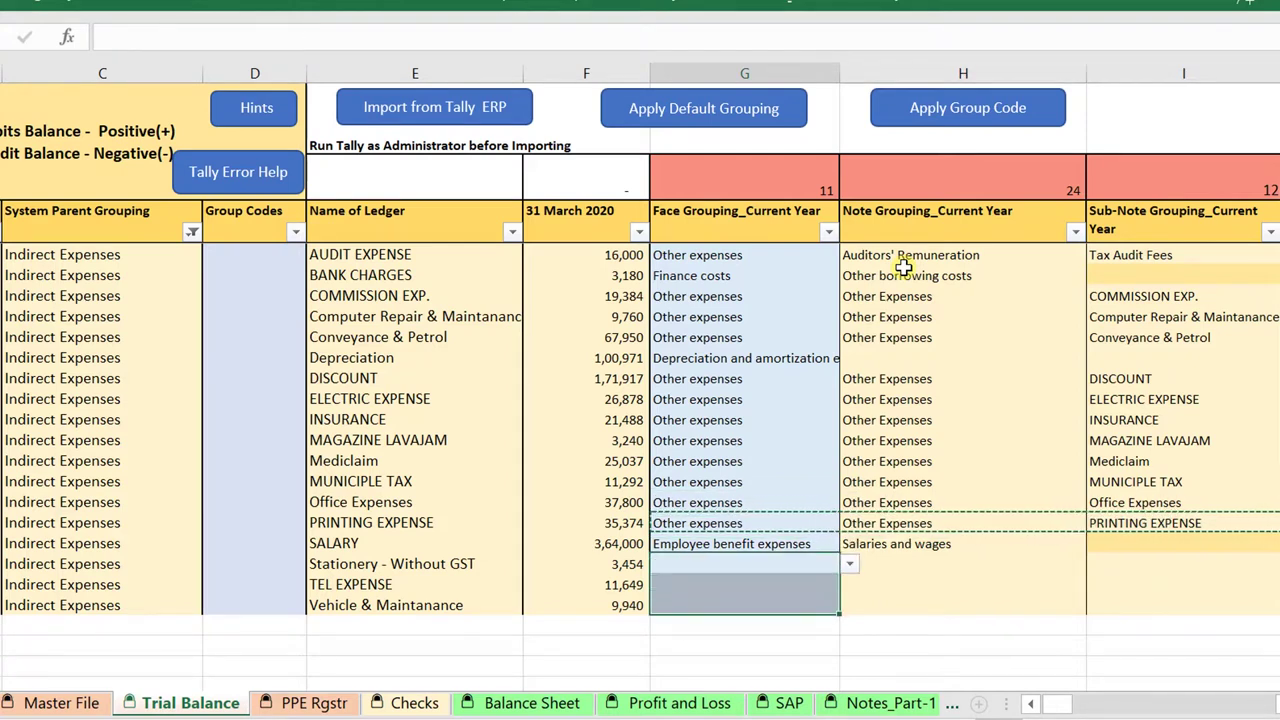
{"action": "key", "text": "ctrl+v"}
{"action": "key", "text": "ctrl+z"}
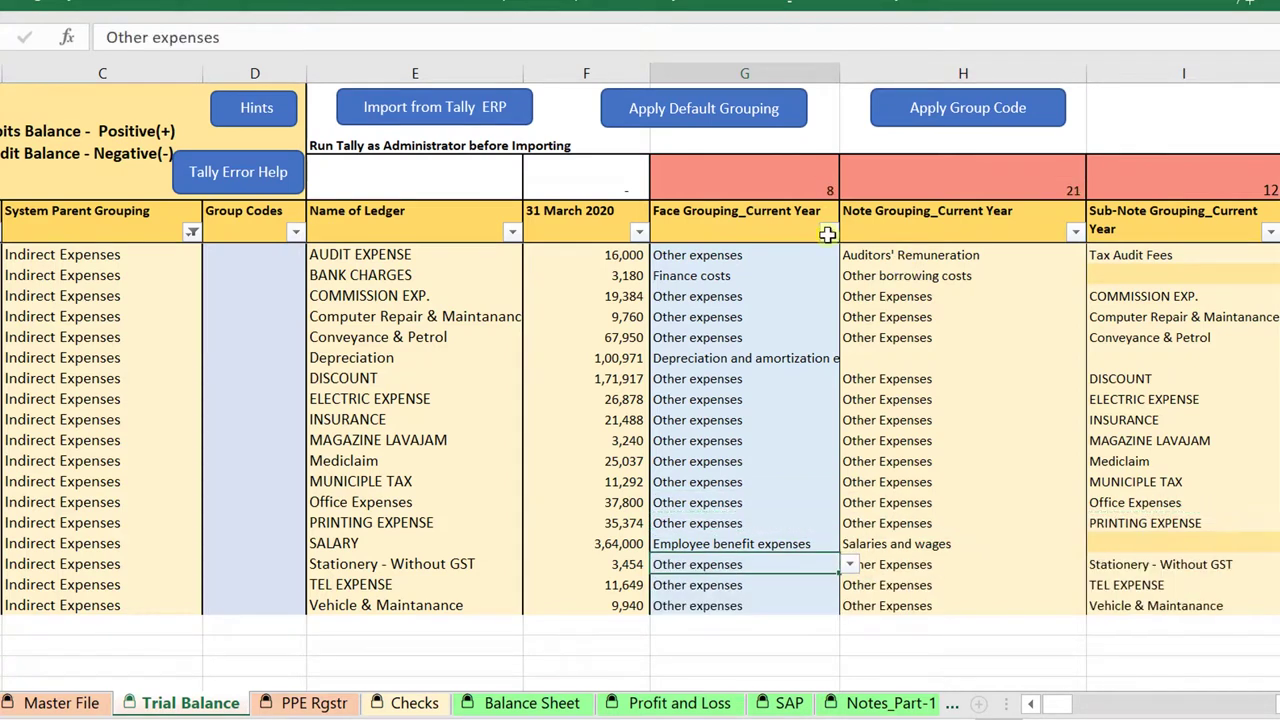
Step: Clear the System Parent Grouping filter to list all trial balance ledgers
{"action": "left_click", "coordinate": [735, 211]}
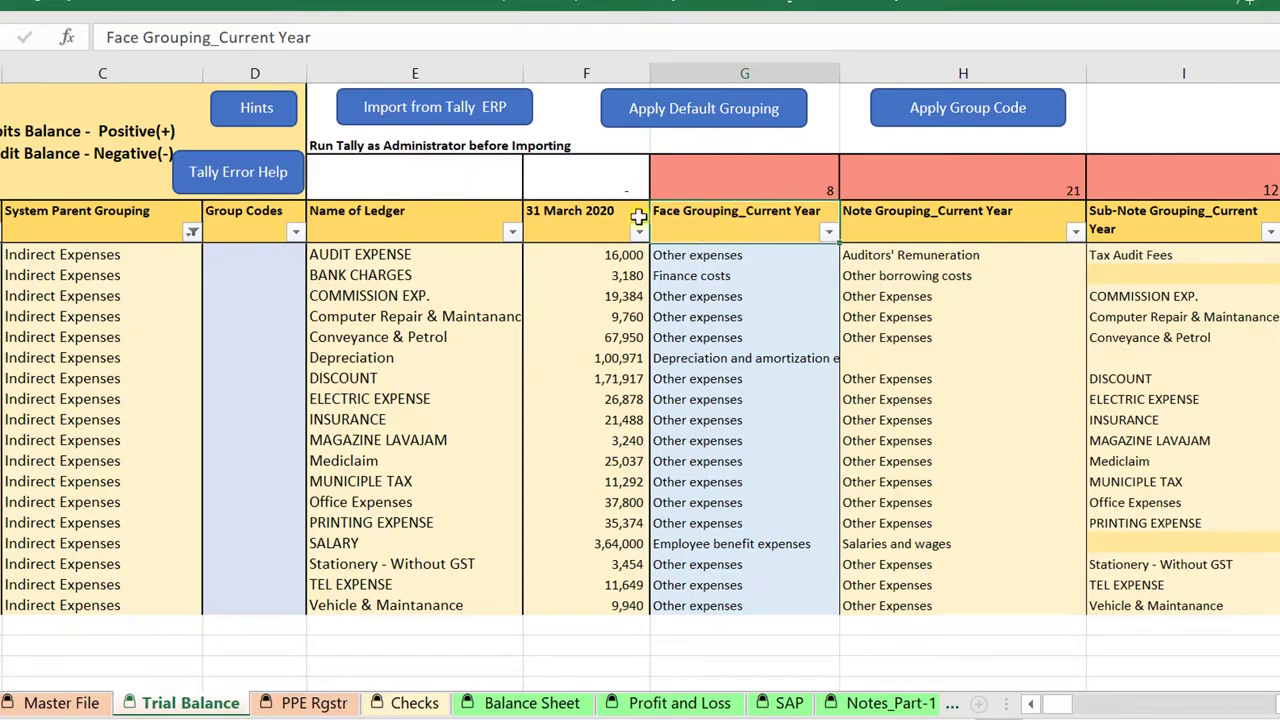
{"action": "key", "text": "alt+a"}
{"action": "key", "text": "c"}
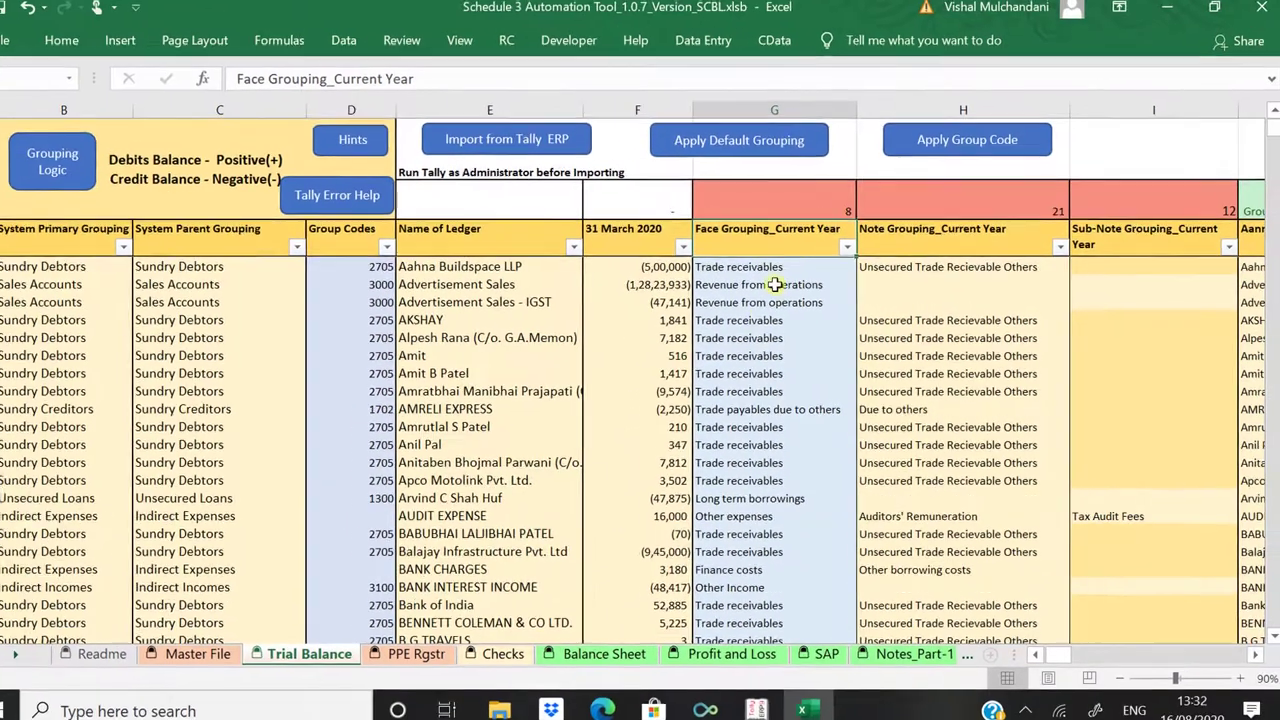
{"action": "left_click", "coordinate": [753, 338]}
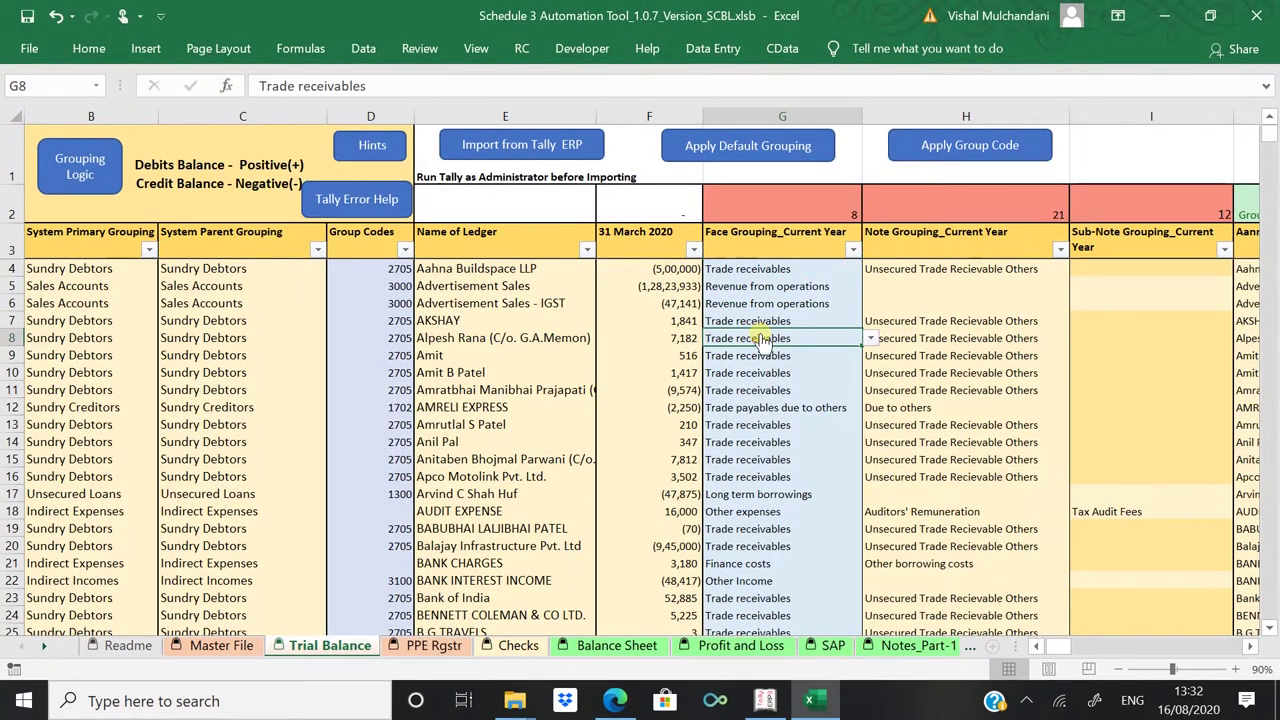
{"action": "key", "text": "Down"}
{"action": "key", "text": "Down"}
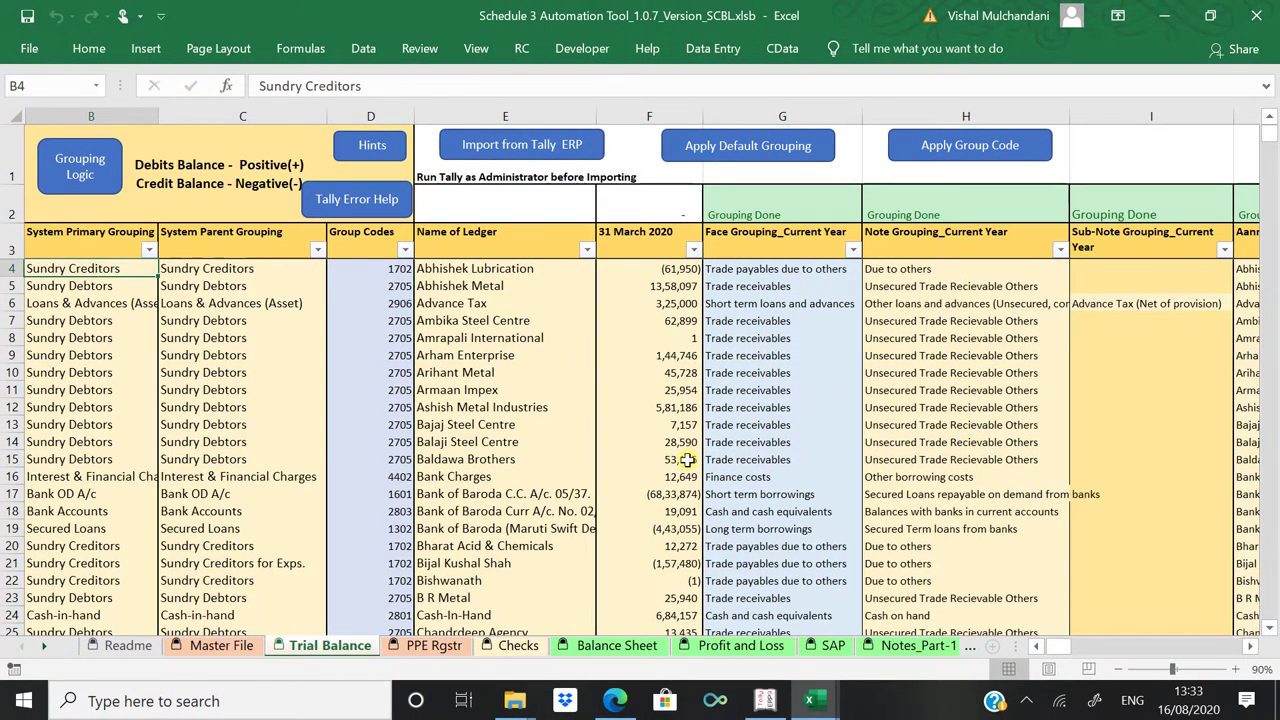
Step: Apply the group codes to fill the groupings of the trial balance ledgers
{"action": "key", "text": "Right"}
{"action": "key", "text": "Right"}
{"action": "key", "text": "Right"}
{"action": "key", "text": "Right"}
{"action": "key", "text": "Right"}
{"action": "key", "text": "Right"}
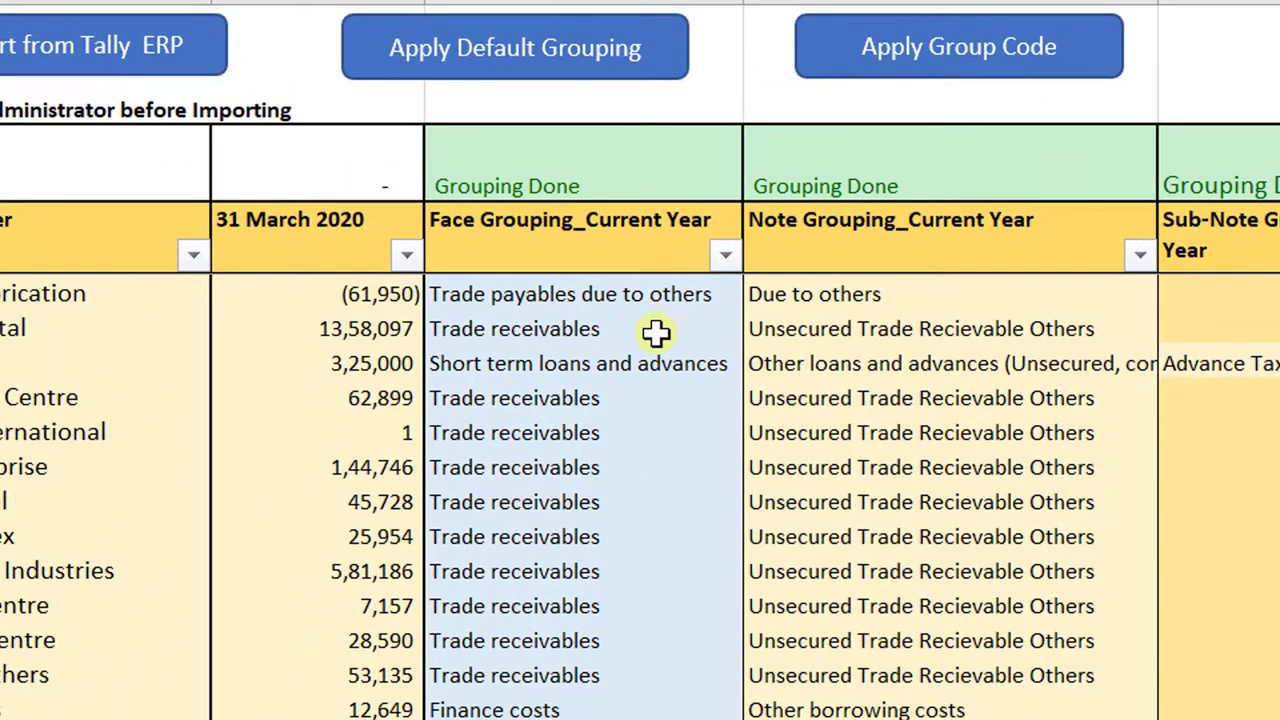
{"action": "left_click", "coordinate": [614, 337]}
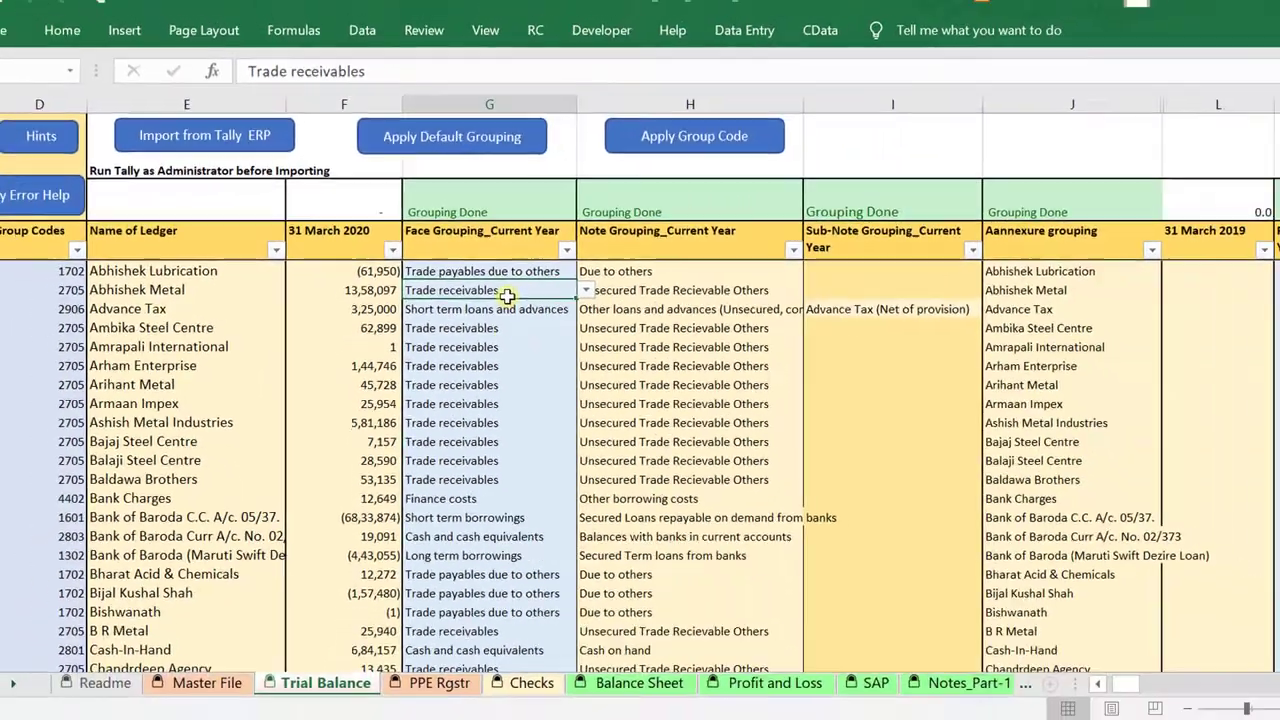
{"action": "key", "text": "ctrl+Home"}
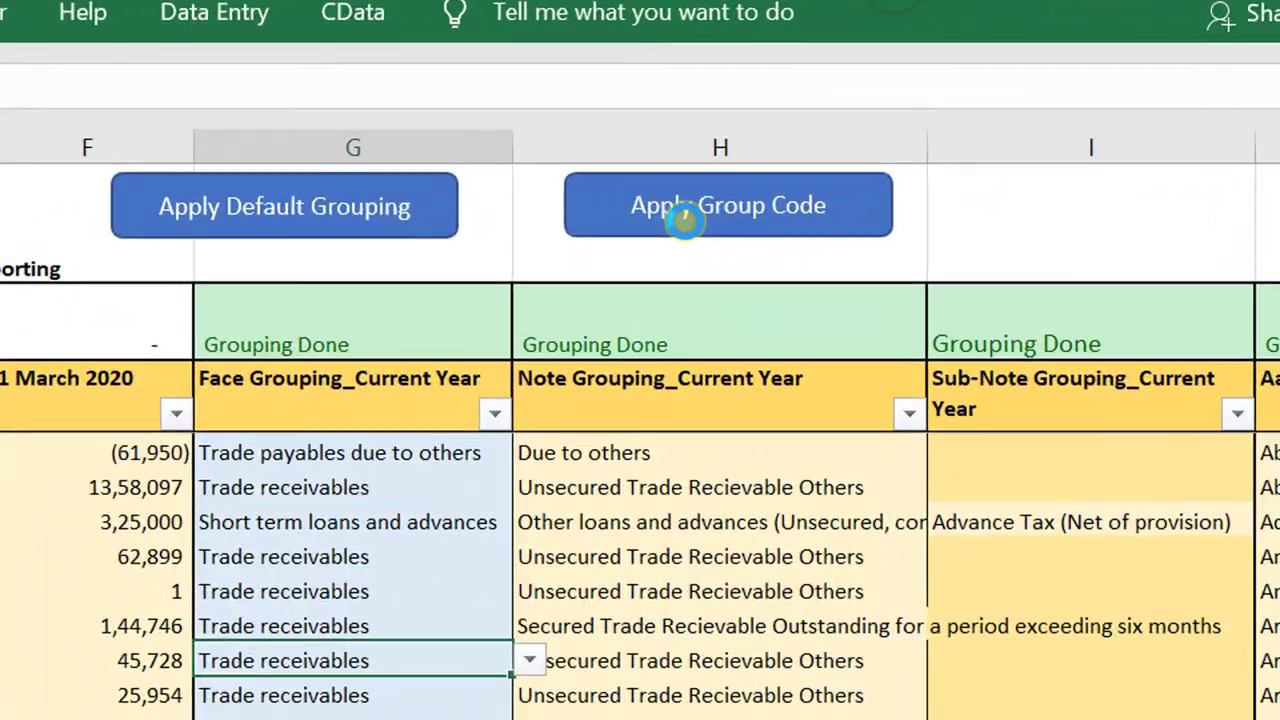
{"action": "left_click", "coordinate": [947, 153]}
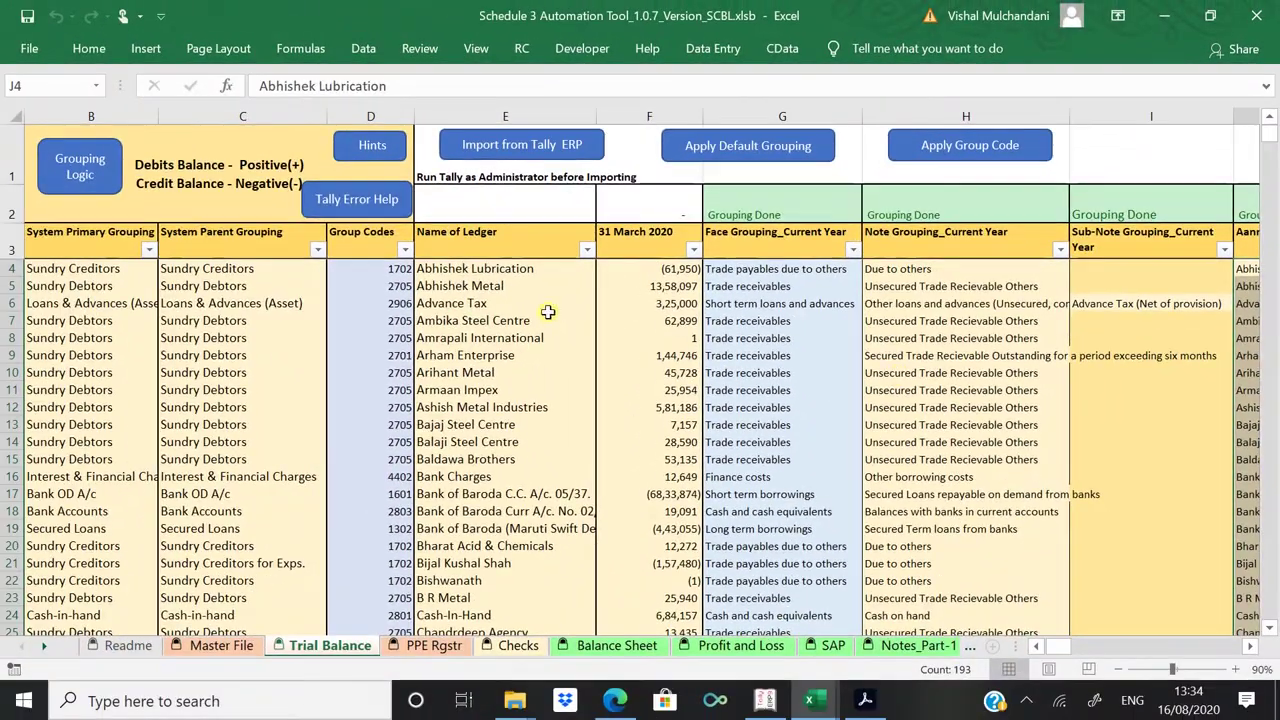
Step: Switch to Group Codes.pdf in Adobe Acrobat to look through the balance sheet group code mapping, and return to the trial balance
{"action": "left_click", "coordinate": [388, 281]}
{"action": "left_click", "coordinate": [365, 236]}
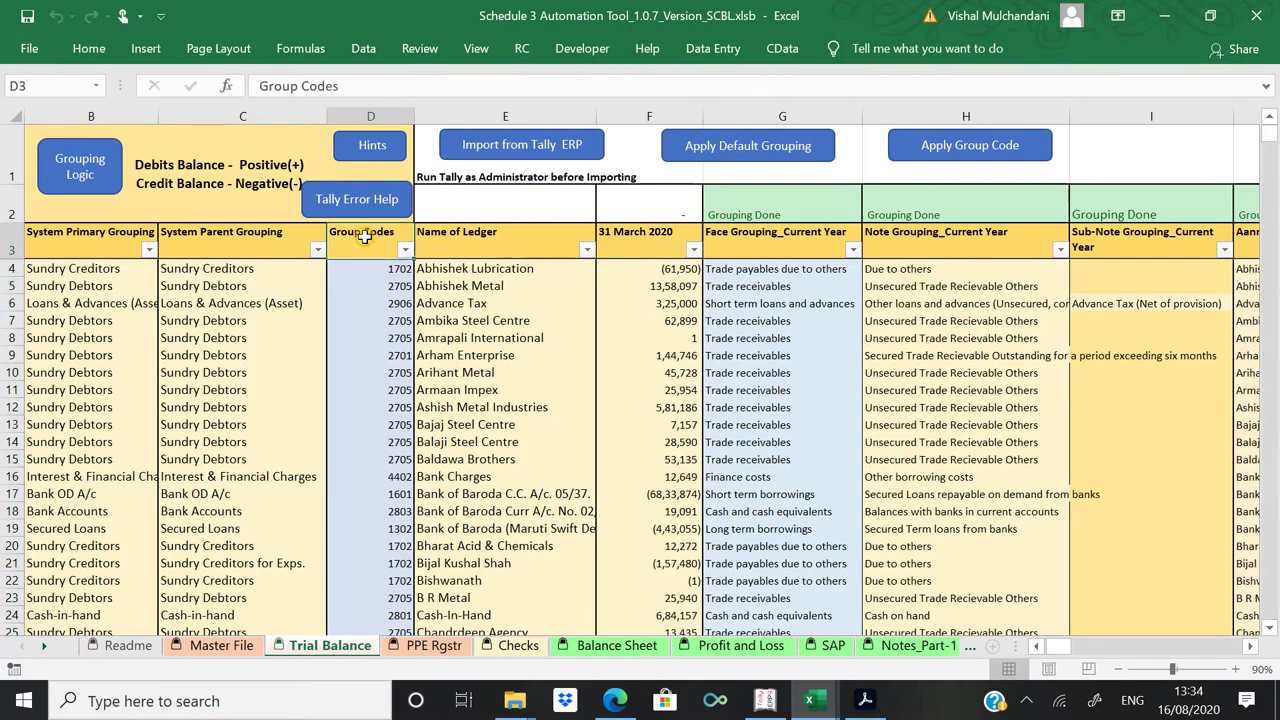
{"action": "left_click", "coordinate": [404, 249]}
{"action": "left_click", "coordinate": [367, 246]}
{"action": "left_click", "coordinate": [868, 703]}
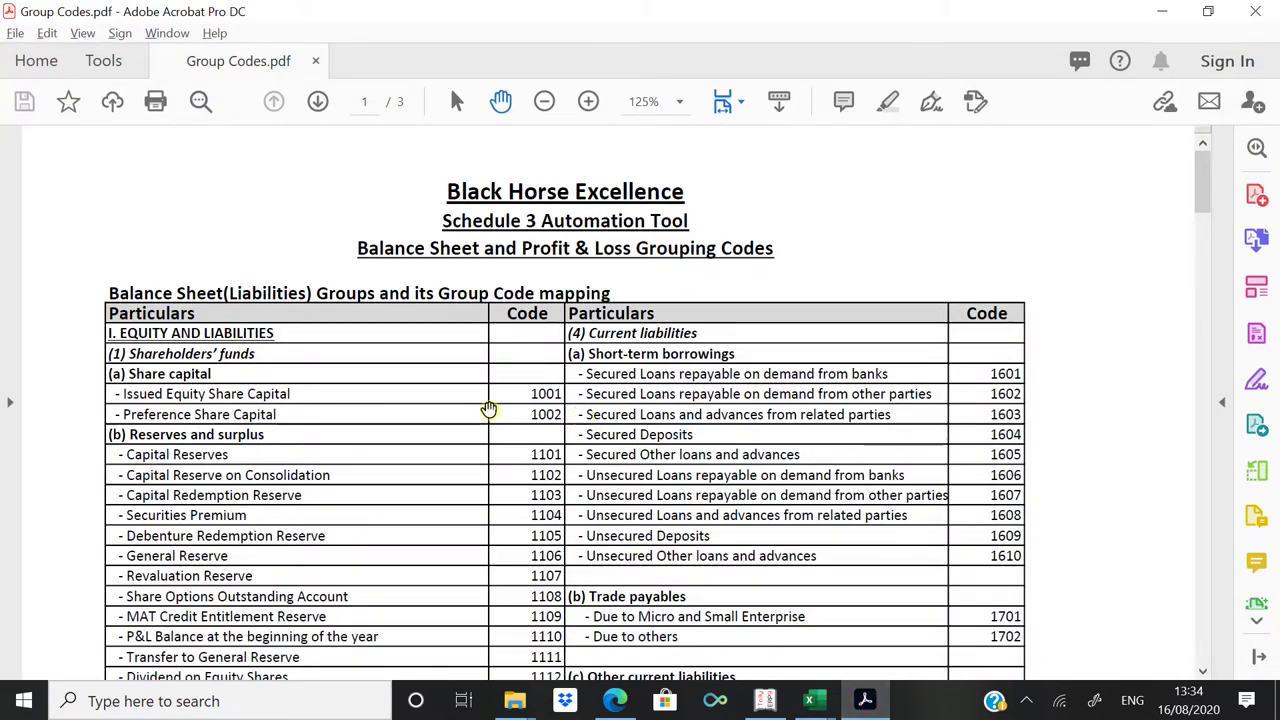
{"action": "scroll", "coordinate": [489, 408], "scroll_direction": "down", "scroll_amount": 1}
{"action": "scroll", "coordinate": [489, 408], "scroll_direction": "down", "scroll_amount": 20}
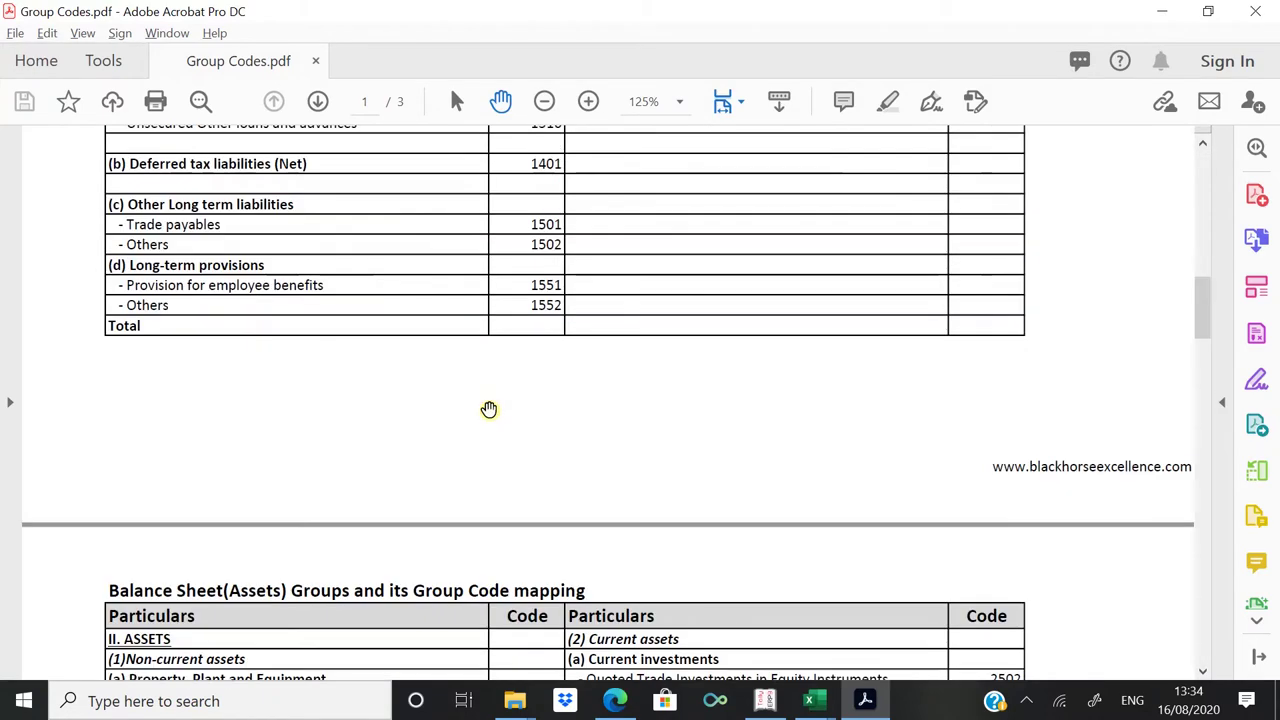
{"action": "scroll", "coordinate": [489, 408], "scroll_direction": "up", "scroll_amount": 20}
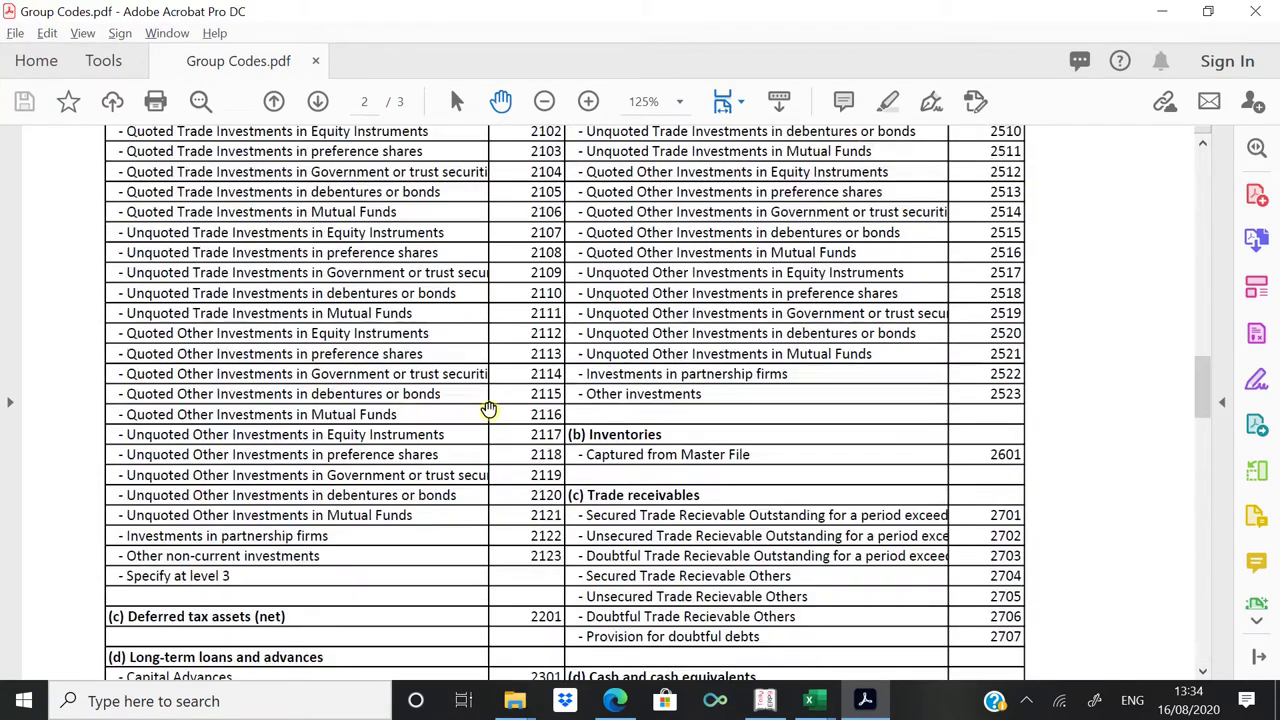
{"action": "key", "text": "alt+Tab"}
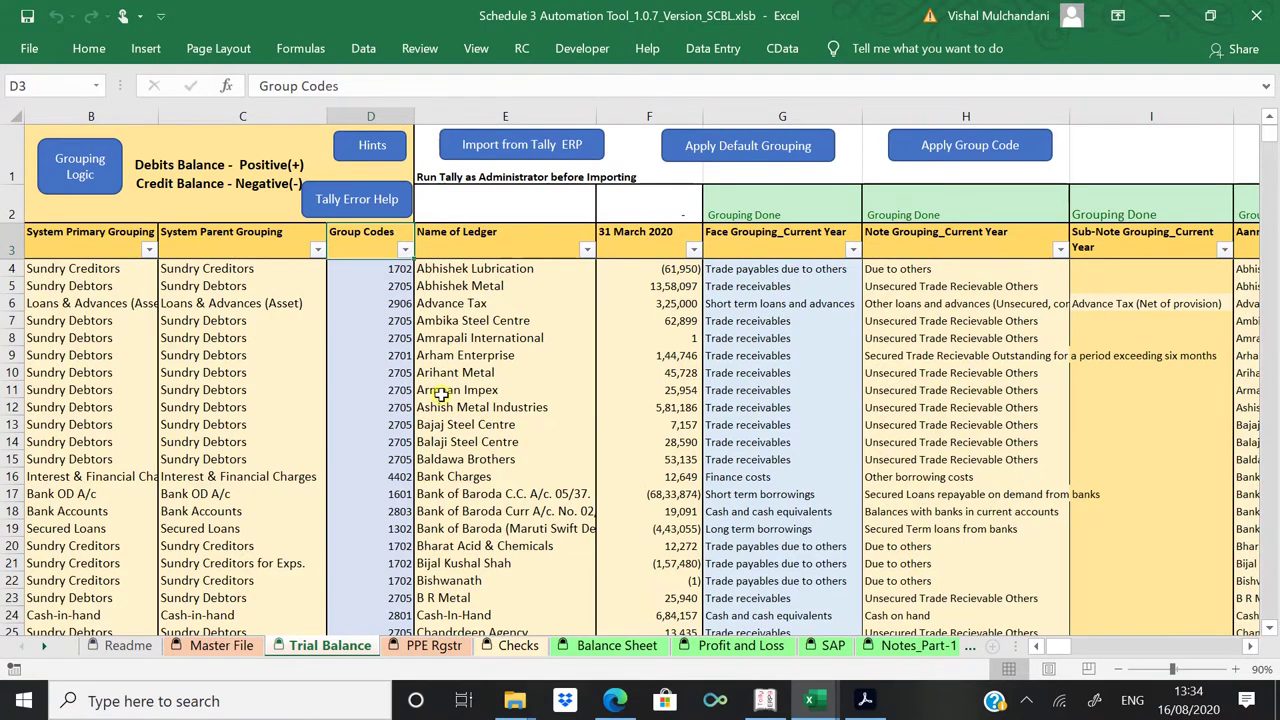
Step: Display the available face grouping options for the Amrapali International ledger
{"action": "left_click", "coordinate": [756, 338]}
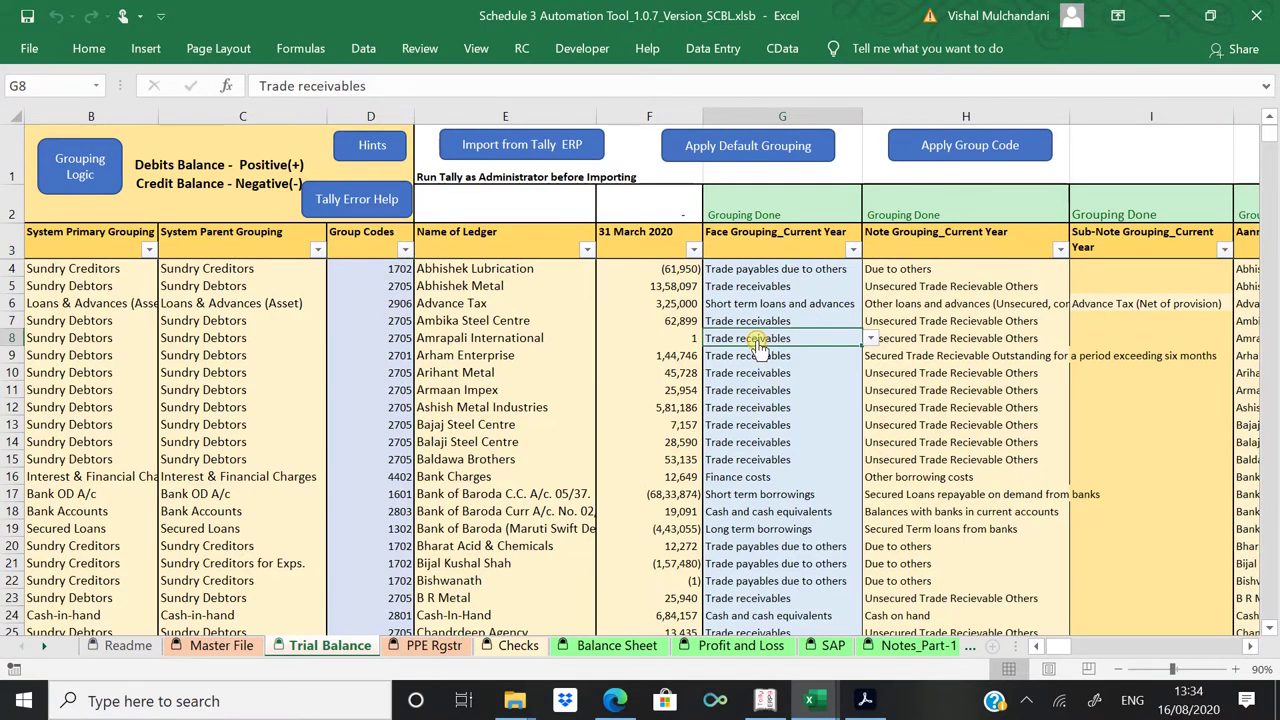
{"action": "key", "text": "alt+Down"}
{"action": "key", "text": "Escape"}
{"action": "key", "text": "Right"}
{"action": "key", "text": "Left"}
{"action": "key", "text": "alt+Down"}
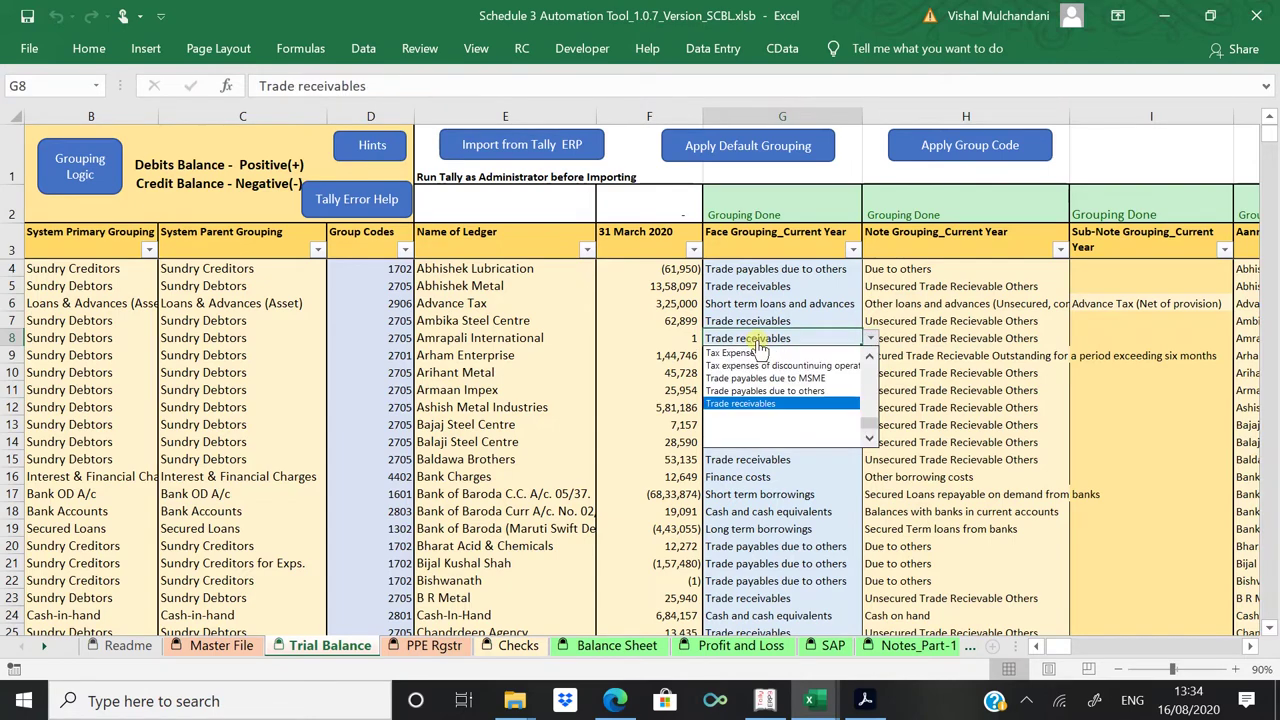
{"action": "key", "text": "Escape"}
Step: Examine the group codes and groupings of the last ledgers in the trial balance
{"action": "key", "text": "Left"}
{"action": "key", "text": "Left"}
{"action": "key", "text": "Left"}
{"action": "key", "text": "ctrl+Down"}
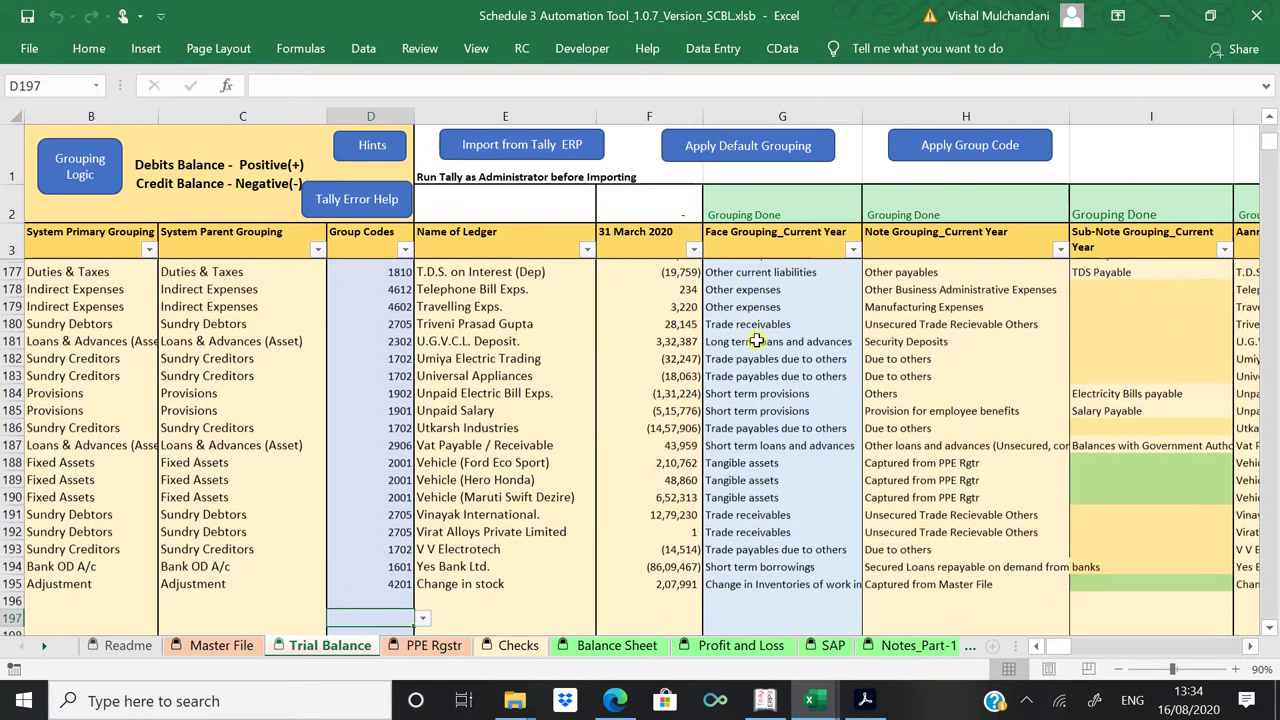
{"action": "key", "text": "Down"}
{"action": "key", "text": "Down"}
{"action": "key", "text": "Down"}
{"action": "key", "text": "Up"}
{"action": "key", "text": "Up"}
{"action": "key", "text": "Up"}
{"action": "key", "text": "Up"}
{"action": "key", "text": "Right"}
{"action": "key", "text": "Right"}
{"action": "key", "text": "Up"}
{"action": "key", "text": "Right"}
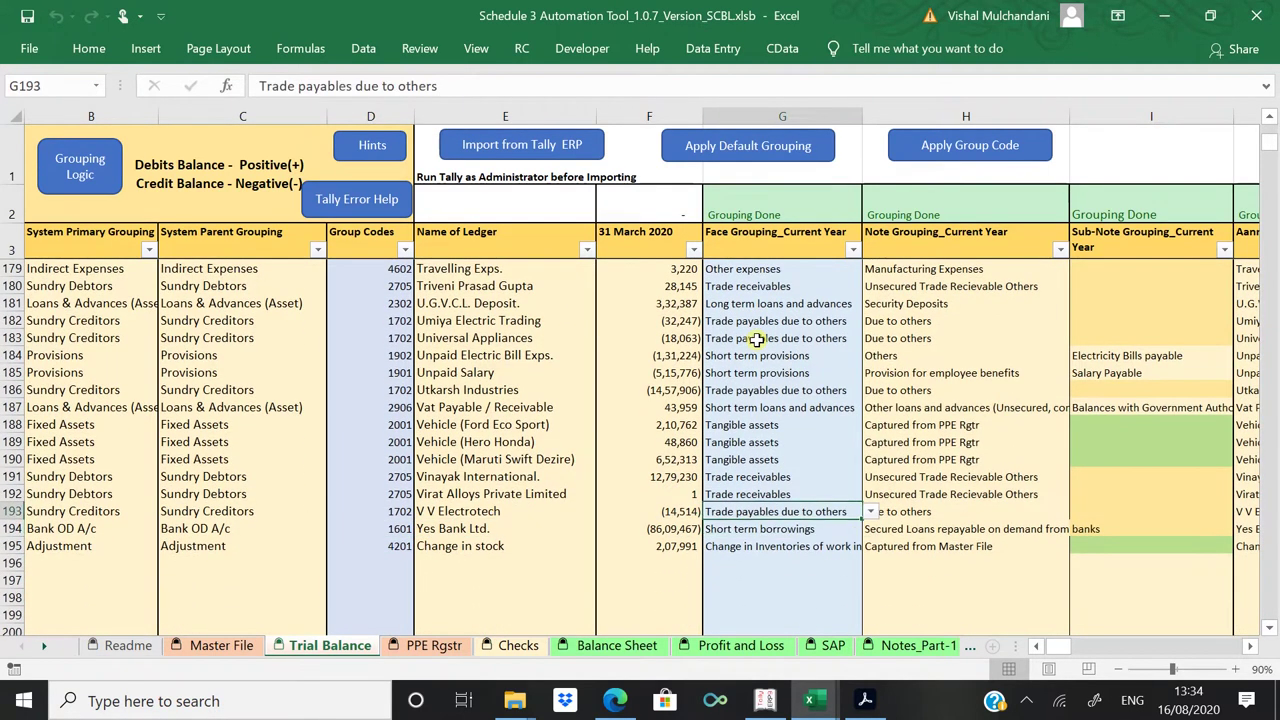
{"action": "key", "text": "Up"}
{"action": "key", "text": "Up"}
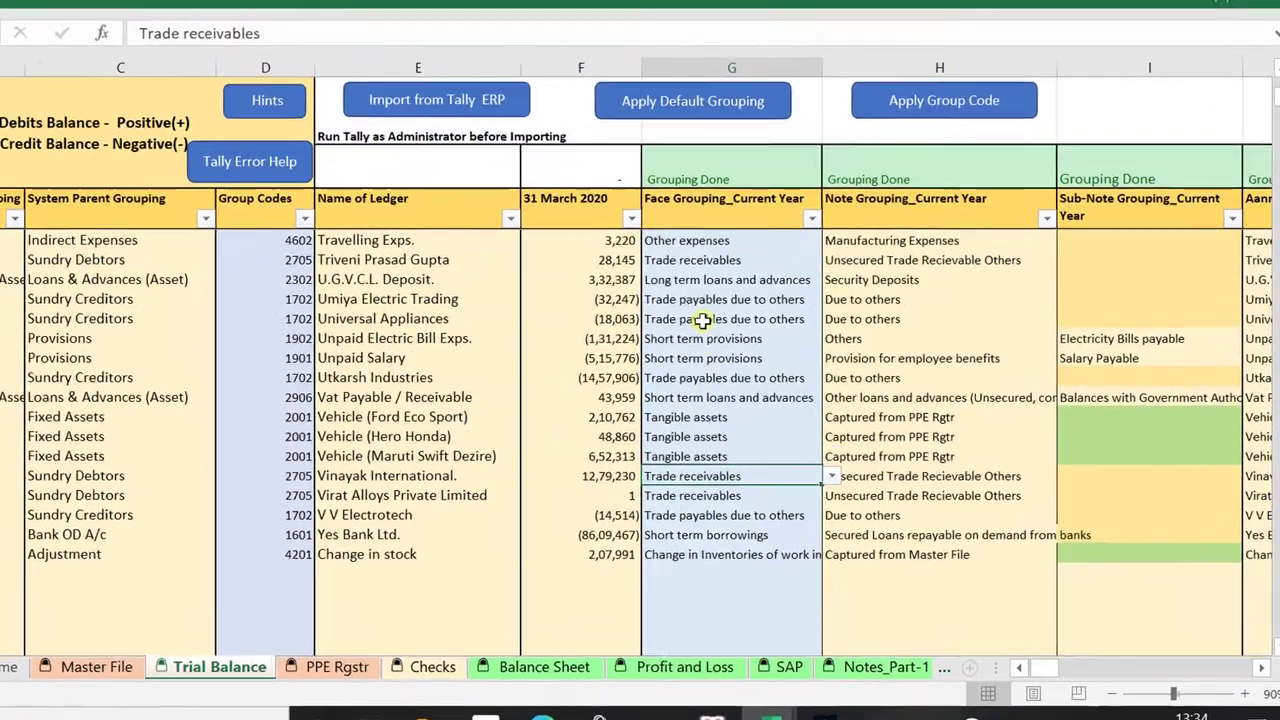
{"action": "key", "text": "Down"}
{"action": "key", "text": "Down"}
{"action": "key", "text": "shift+Right"}
{"action": "key", "text": "shift+Right"}
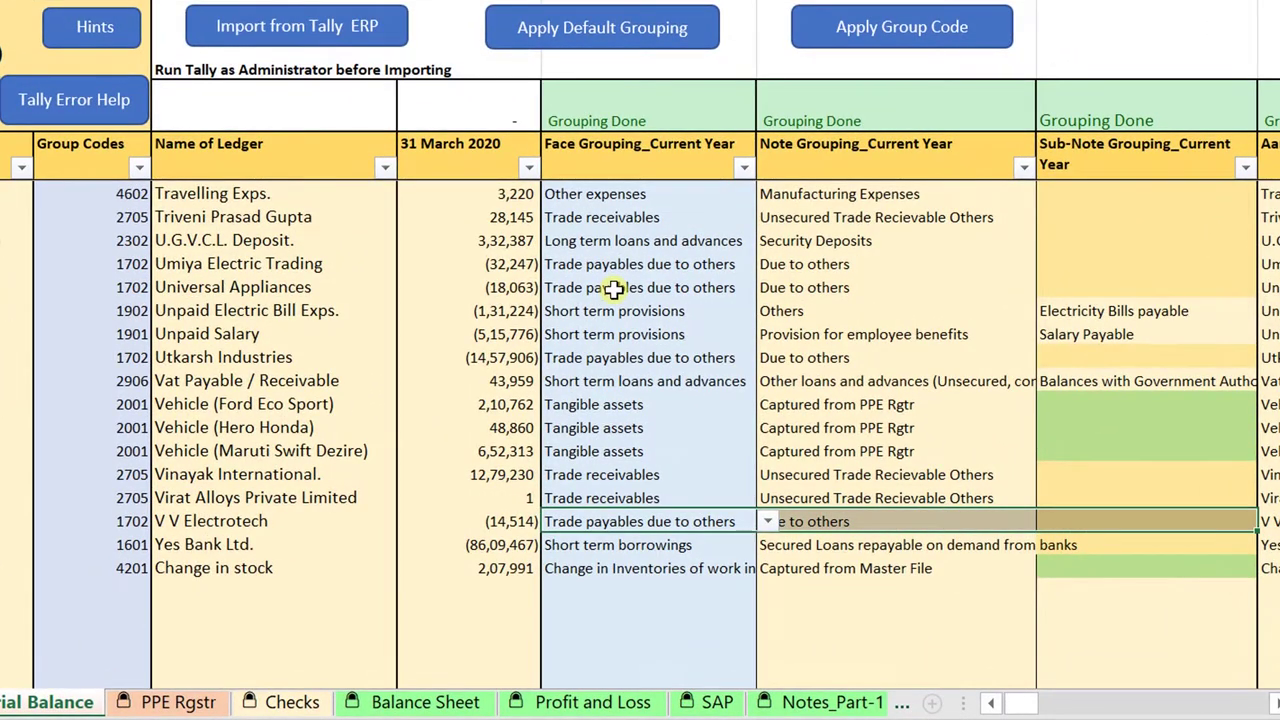
{"action": "key", "text": "shift+Down"}
{"action": "key", "text": "shift+Down"}
Step: Clear the face, note and sub-note groupings of all ledgers from Vehicle (Ford Eco Sport) through Change in stock
{"action": "key", "text": "Up"}
{"action": "key", "text": "Up"}
{"action": "key", "text": "Up"}
{"action": "key", "text": "Up"}
{"action": "key", "text": "Up"}
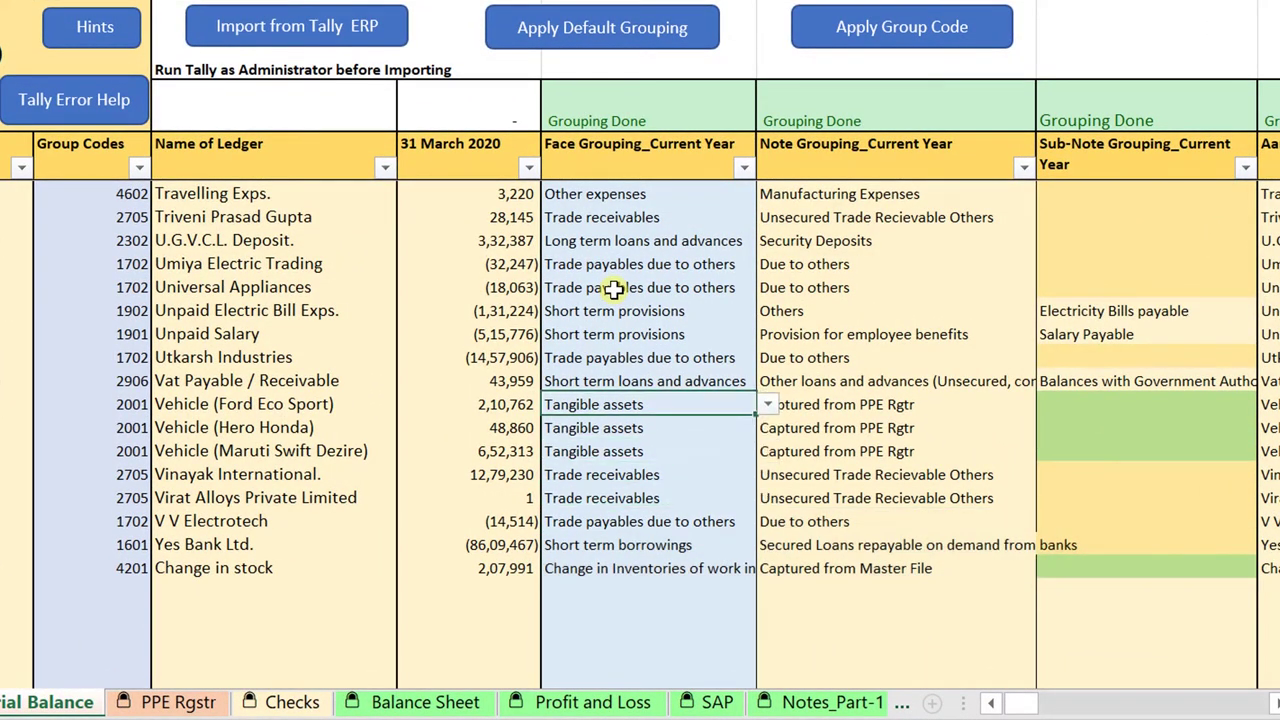
{"action": "key", "text": "shift+Right"}
{"action": "key", "text": "shift+Right"}
{"action": "key", "text": "ctrl+shift+Down"}
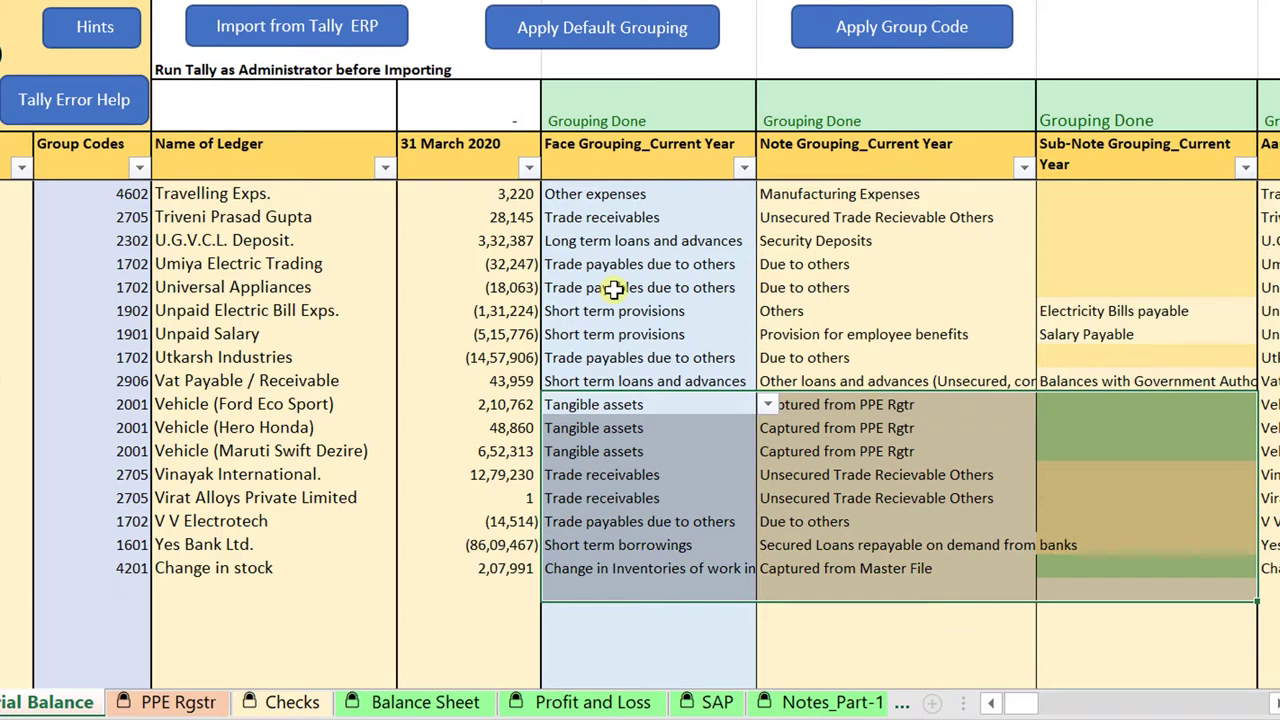
{"action": "key", "text": "Delete"}
Step: Choose group code 2001 for the Vehicle (Ford Eco Sport) ledger
{"action": "key", "text": "Left"}
{"action": "key", "text": "Left"}
{"action": "key", "text": "Left"}
{"action": "key", "text": "alt+Down"}
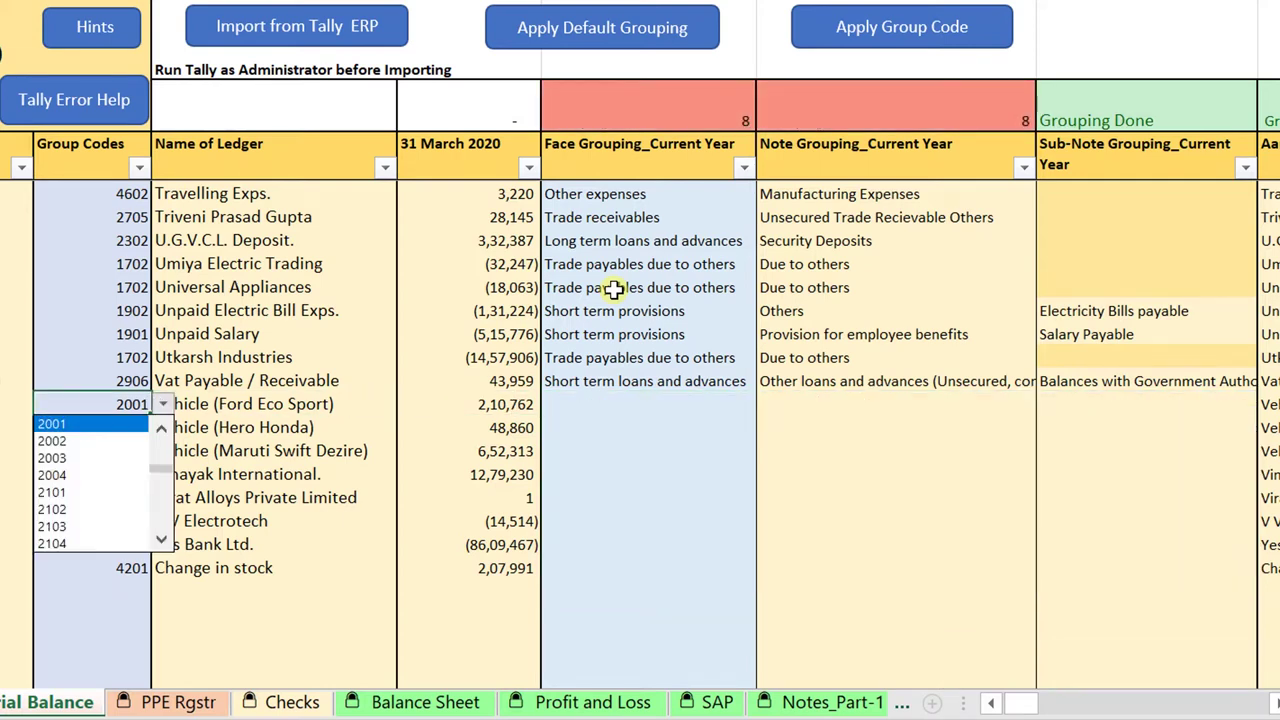
{"action": "key", "text": "Return"}
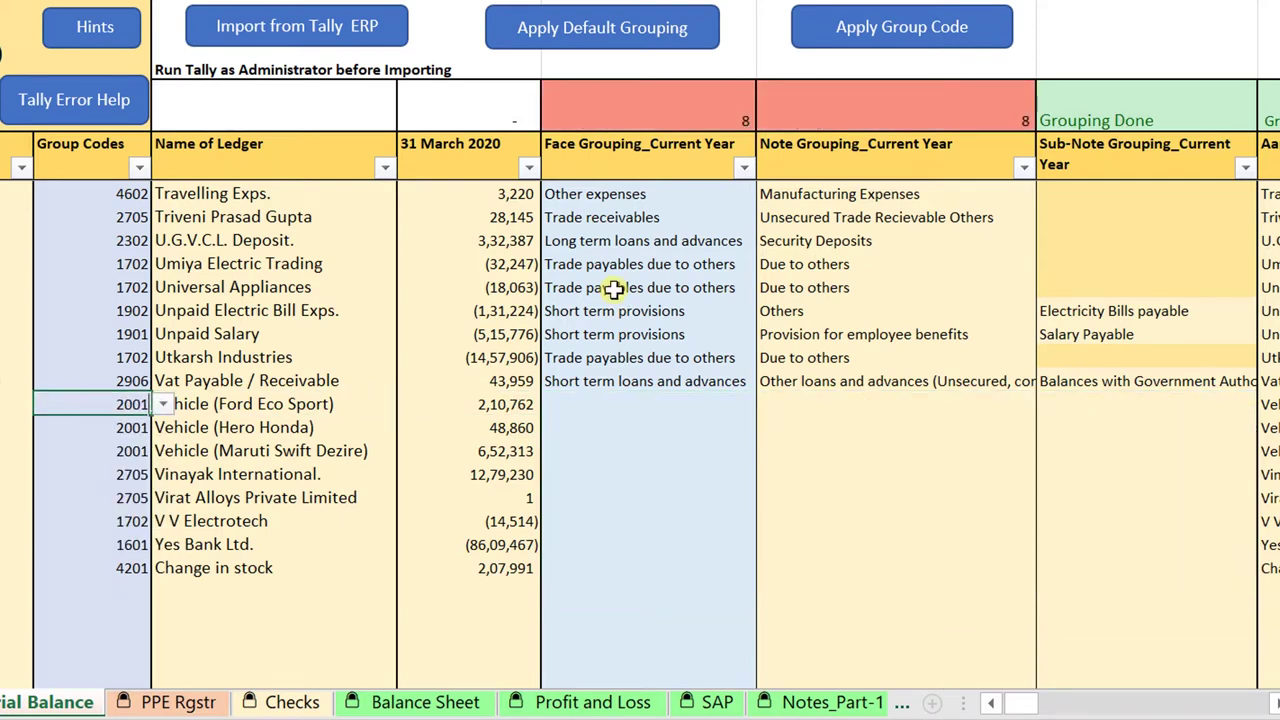
Step: Enter group code 2705 for Vinayak International and apply the group codes to refill the cleared groupings
{"action": "key", "text": "Down"}
{"action": "key", "text": "Down"}
{"action": "key", "text": "Down"}
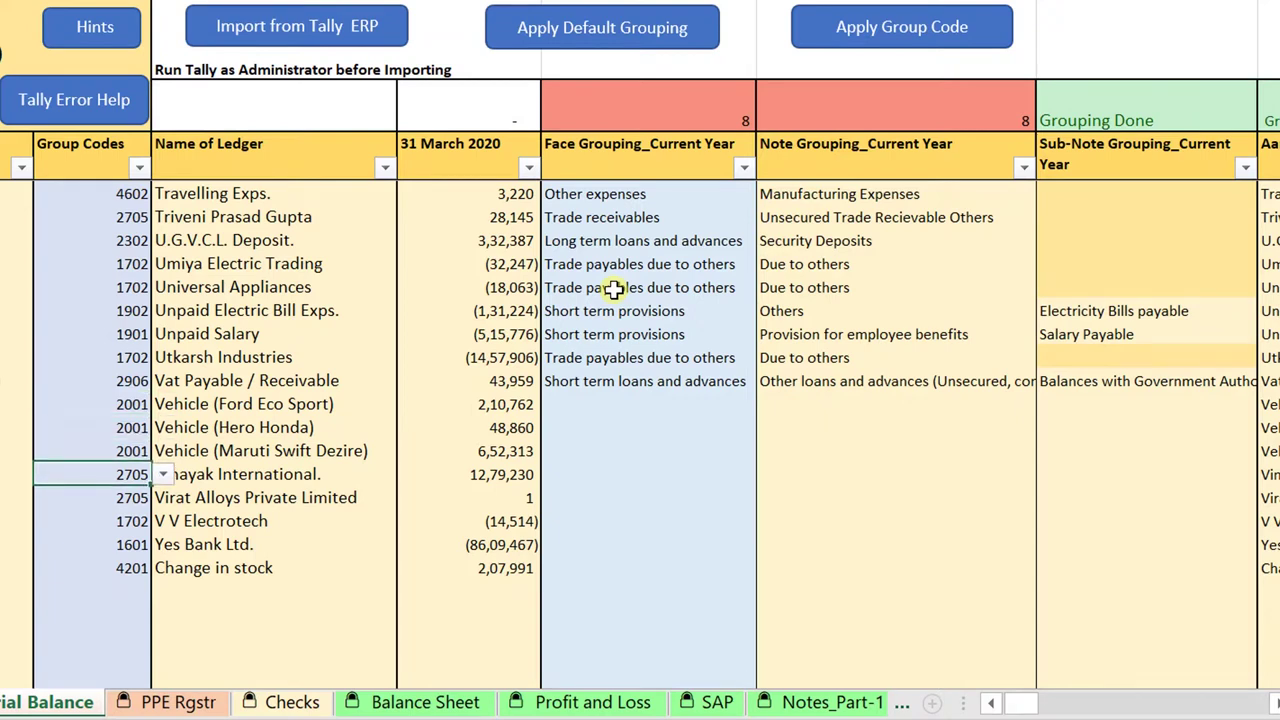
{"action": "type", "text": "2705"}
{"action": "key", "text": "Return"}
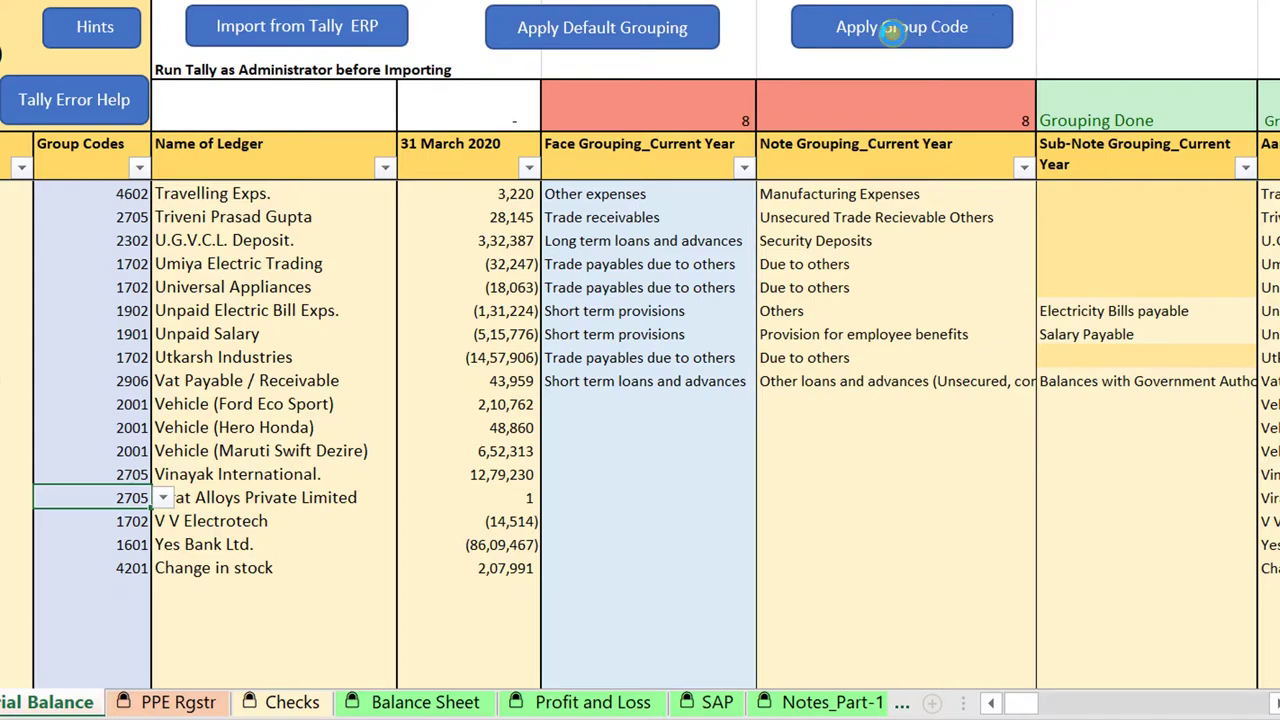
{"action": "left_click", "coordinate": [893, 30]}
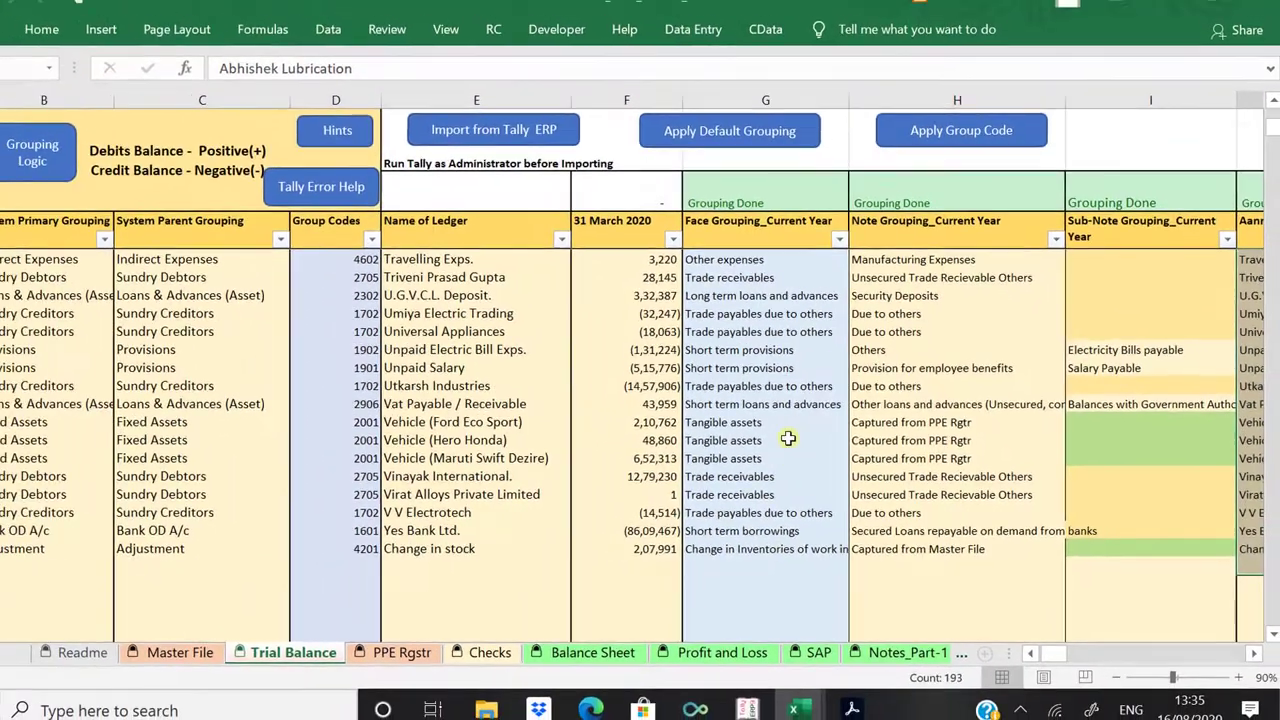
Step: Check the face and note groupings of the ledgers from Vehicle (Ford Eco Sport) through Change in stock
{"action": "key", "text": "Up"}
{"action": "key", "text": "Up"}
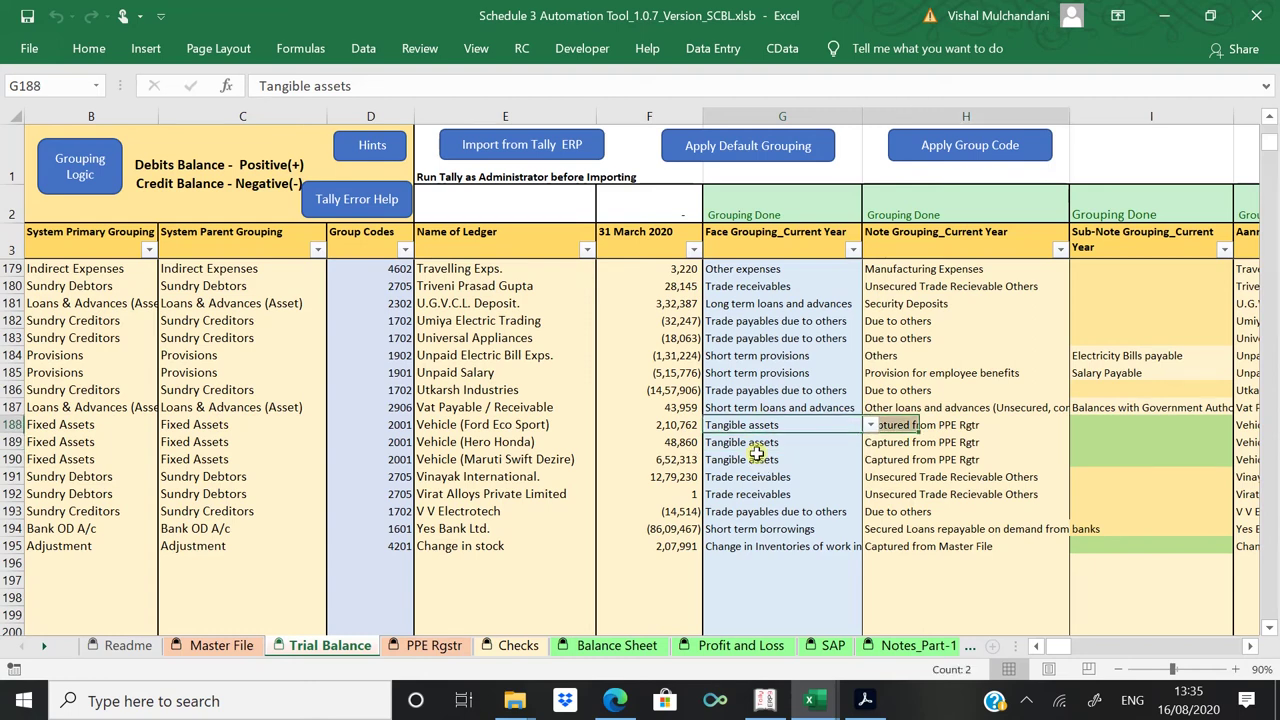
{"action": "key", "text": "shift+Right"}
{"action": "key", "text": "shift+Down"}
{"action": "key", "text": "shift+Down"}
{"action": "key", "text": "shift+Down"}
{"action": "key", "text": "shift+Down"}
{"action": "key", "text": "shift+Down"}
{"action": "key", "text": "shift+Down"}
{"action": "key", "text": "shift+Down"}
{"action": "key", "text": "shift+Down"}
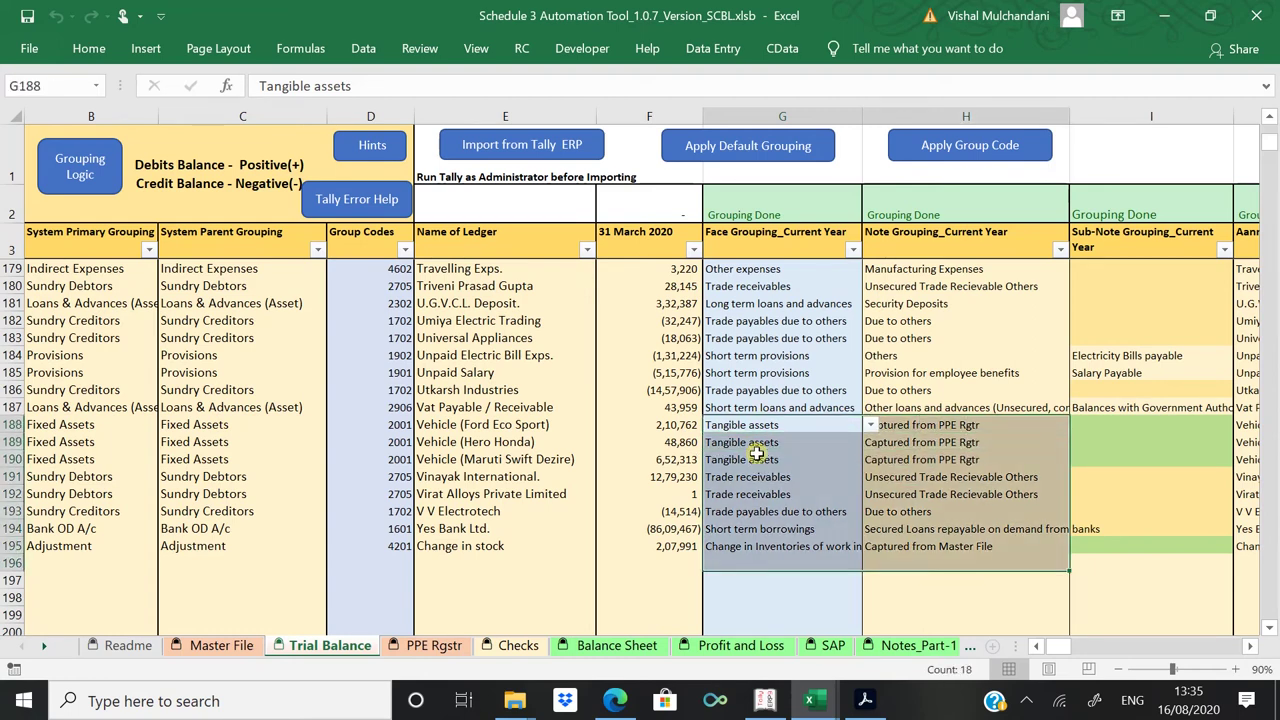
{"action": "key", "text": "Up"}
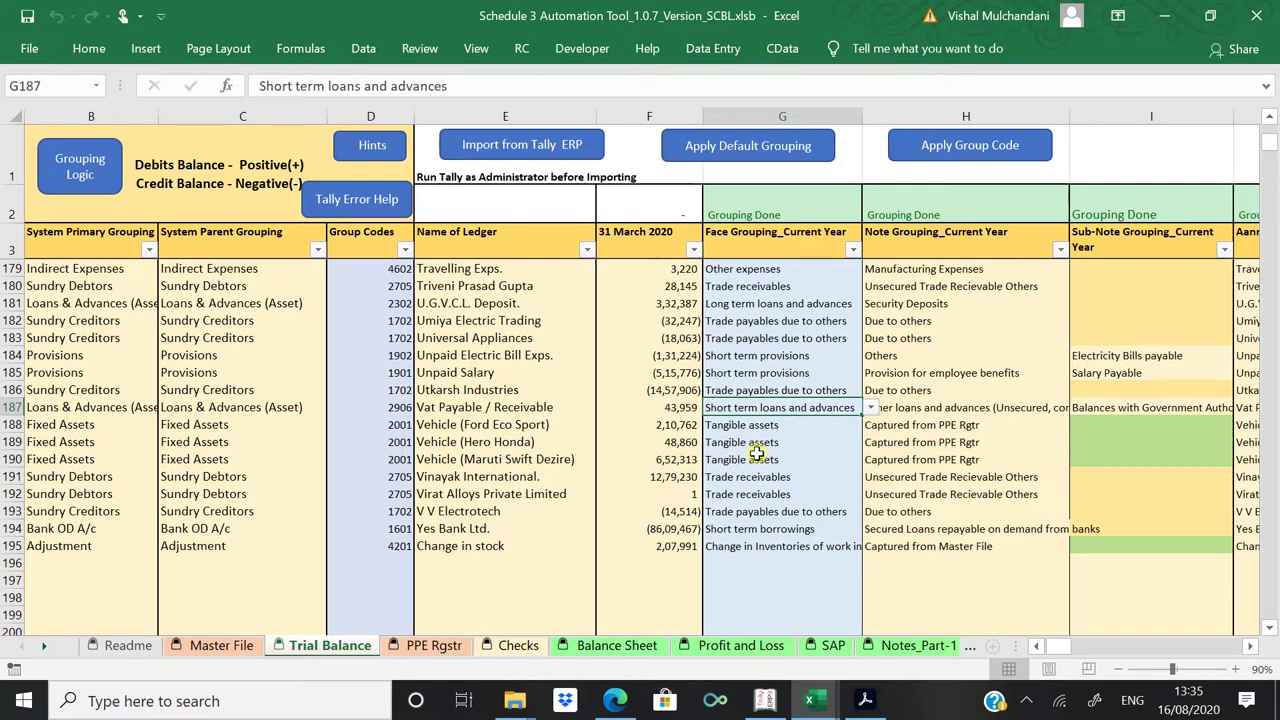
Step: Review the Balance Sheet from the equity section down to total assets, and open the Profit and Loss statement
{"action": "key", "text": "ctrl+Home"}
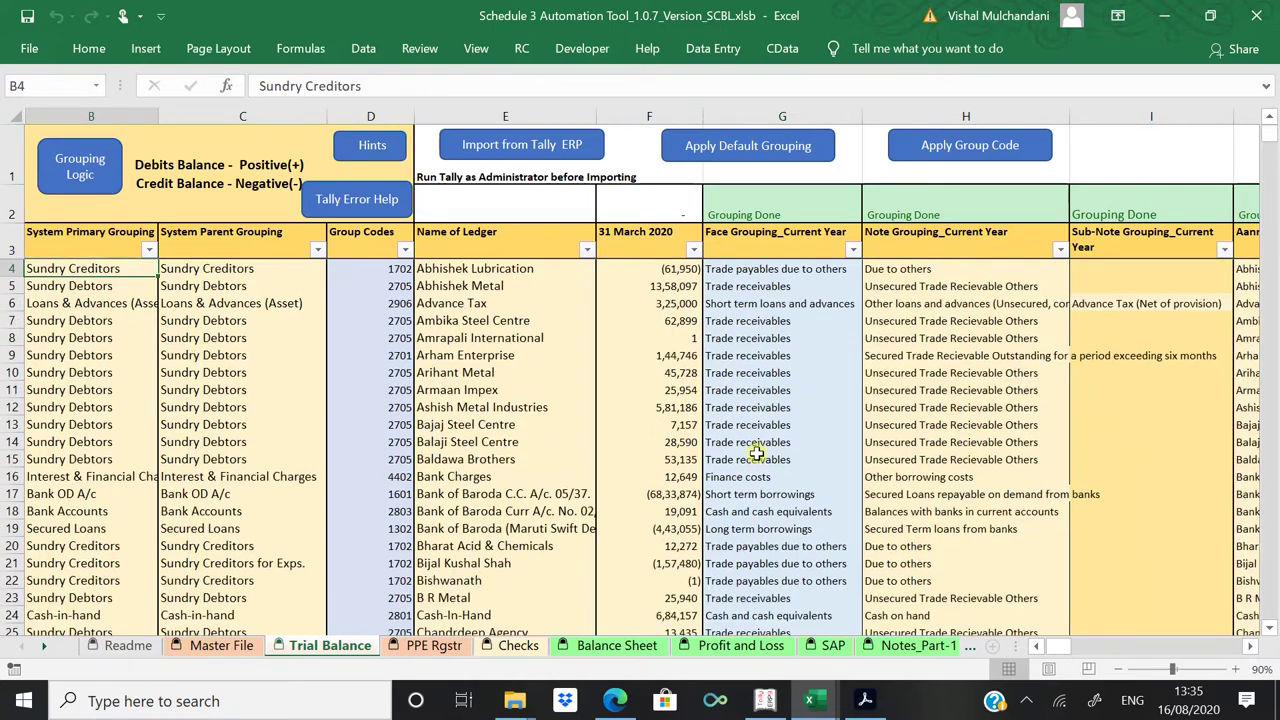
{"action": "left_click", "coordinate": [618, 648]}
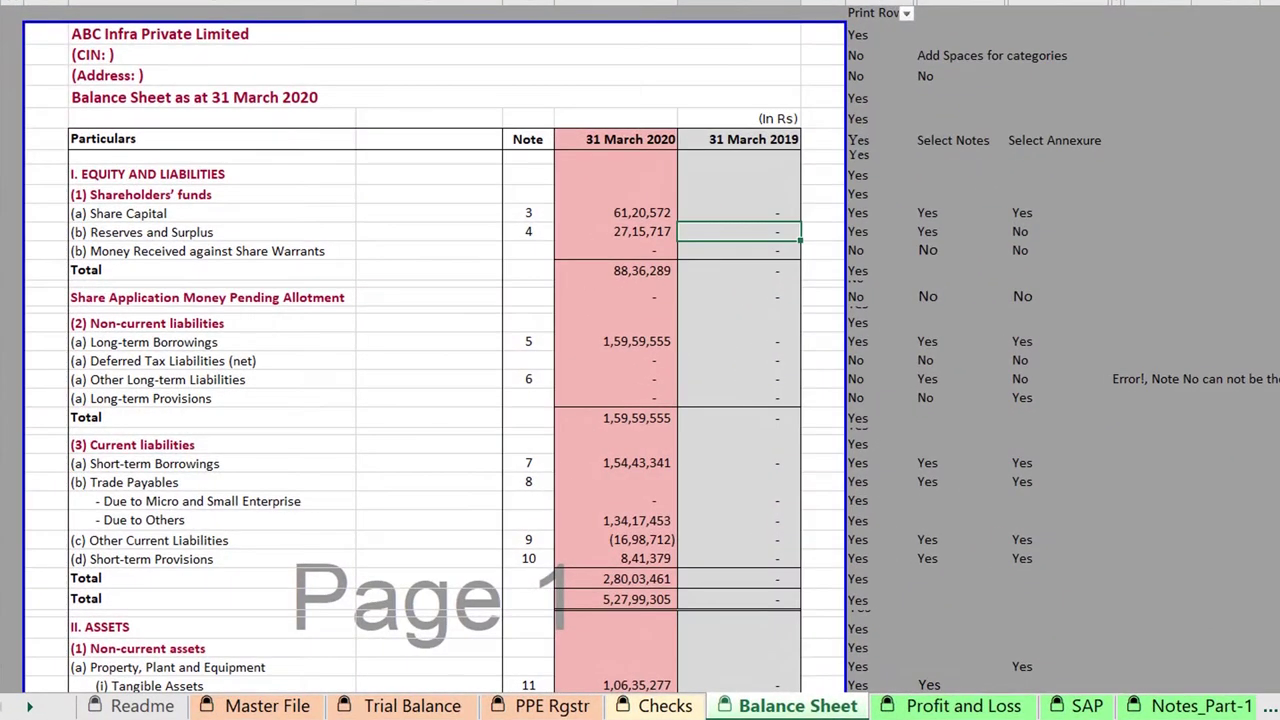
{"action": "scroll", "coordinate": [434, 350], "scroll_direction": "down", "scroll_amount": 3}
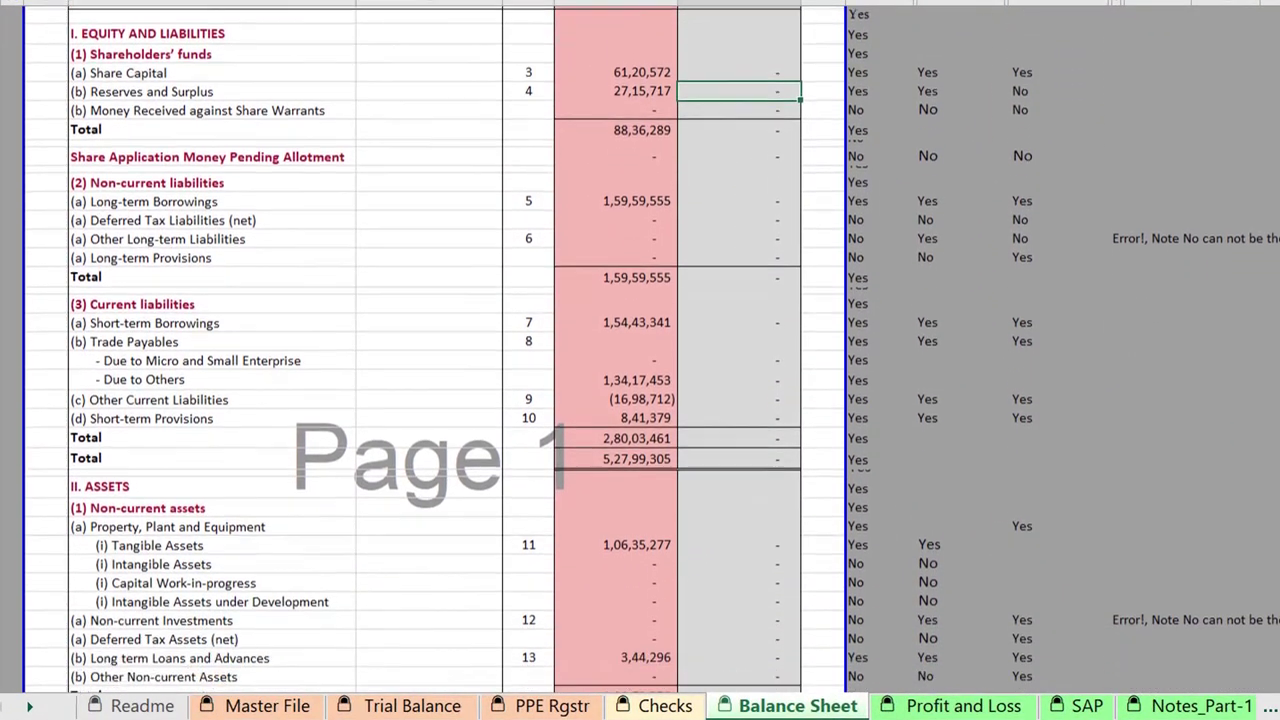
{"action": "scroll", "coordinate": [434, 350], "scroll_direction": "down", "scroll_amount": 4}
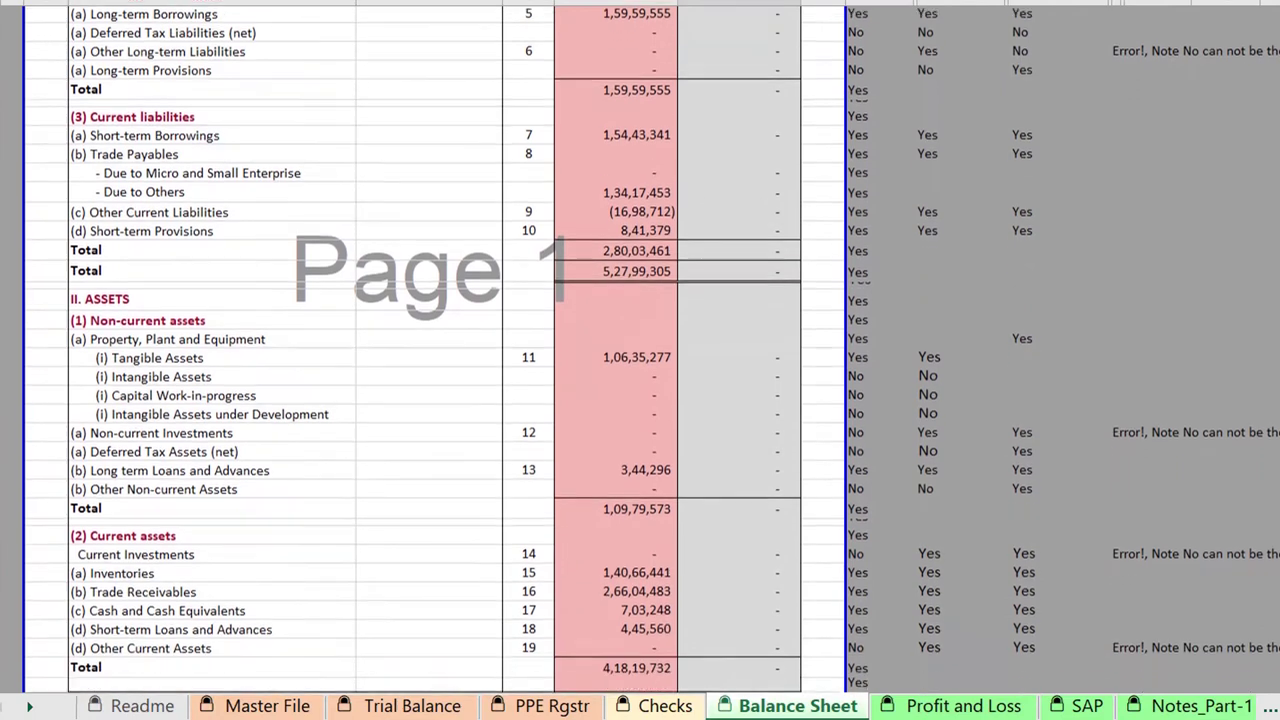
{"action": "scroll", "coordinate": [434, 350], "scroll_direction": "down", "scroll_amount": 2}
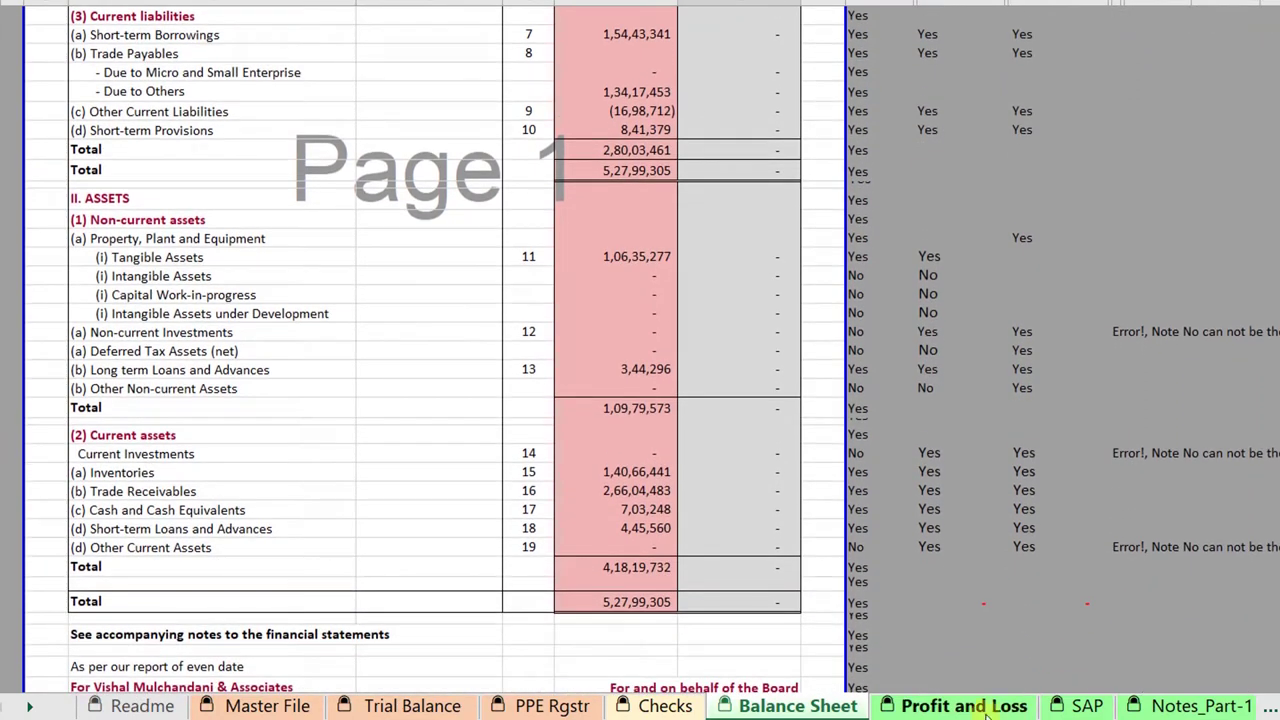
{"action": "left_click", "coordinate": [975, 707]}
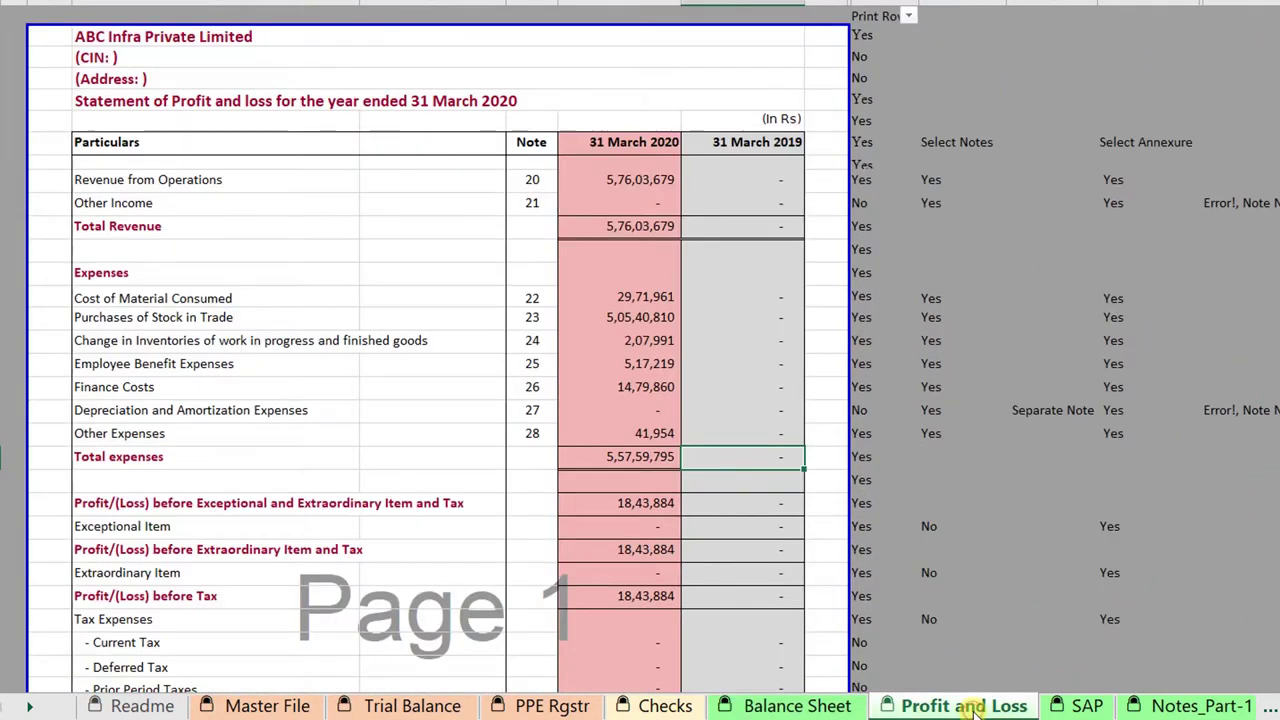
Step: On the Balance Sheet, set the Select Notes option for Other Long-term Liabilities to No
{"action": "left_click", "coordinate": [800, 706]}
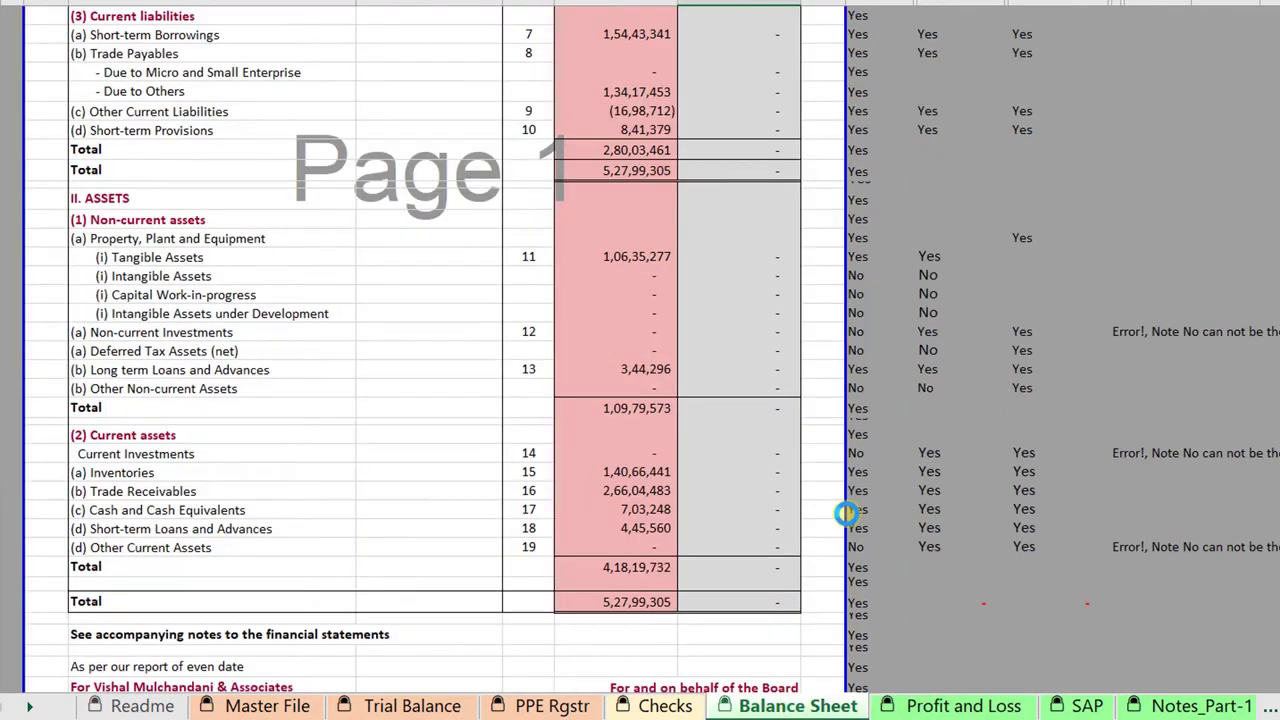
{"action": "scroll", "coordinate": [845, 513], "scroll_direction": "up", "scroll_amount": 8}
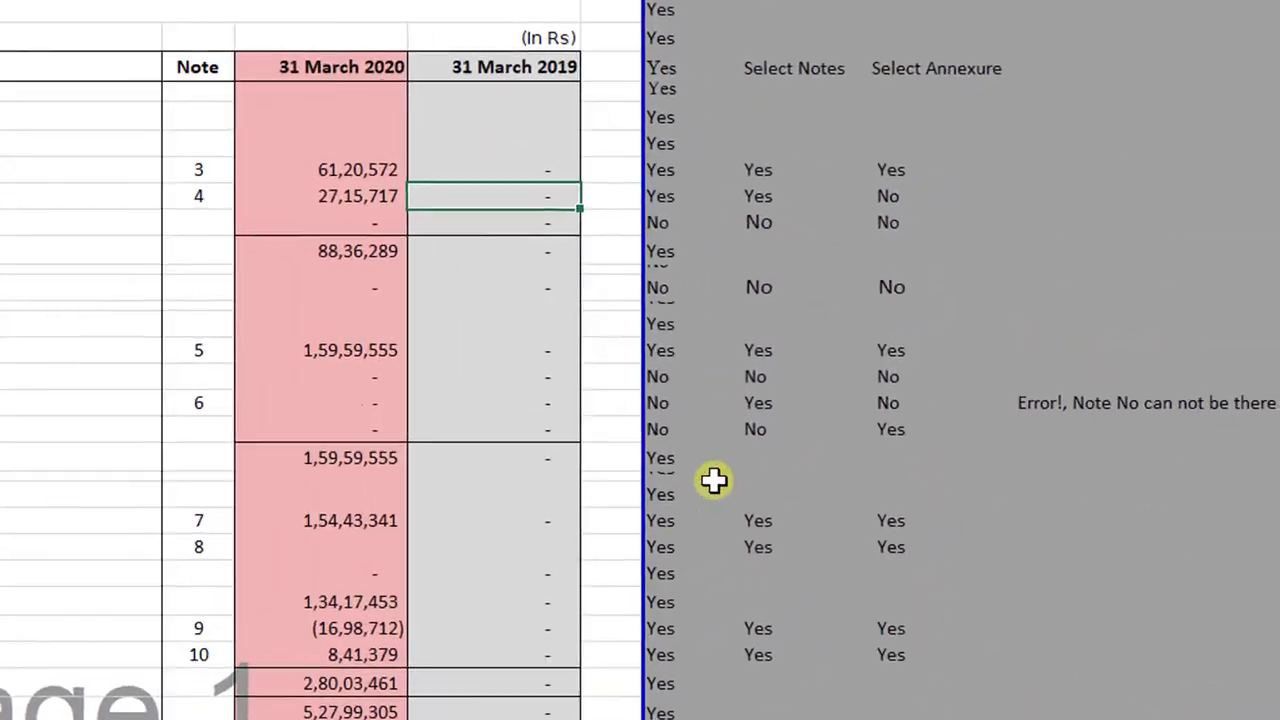
{"action": "left_click", "coordinate": [794, 362]}
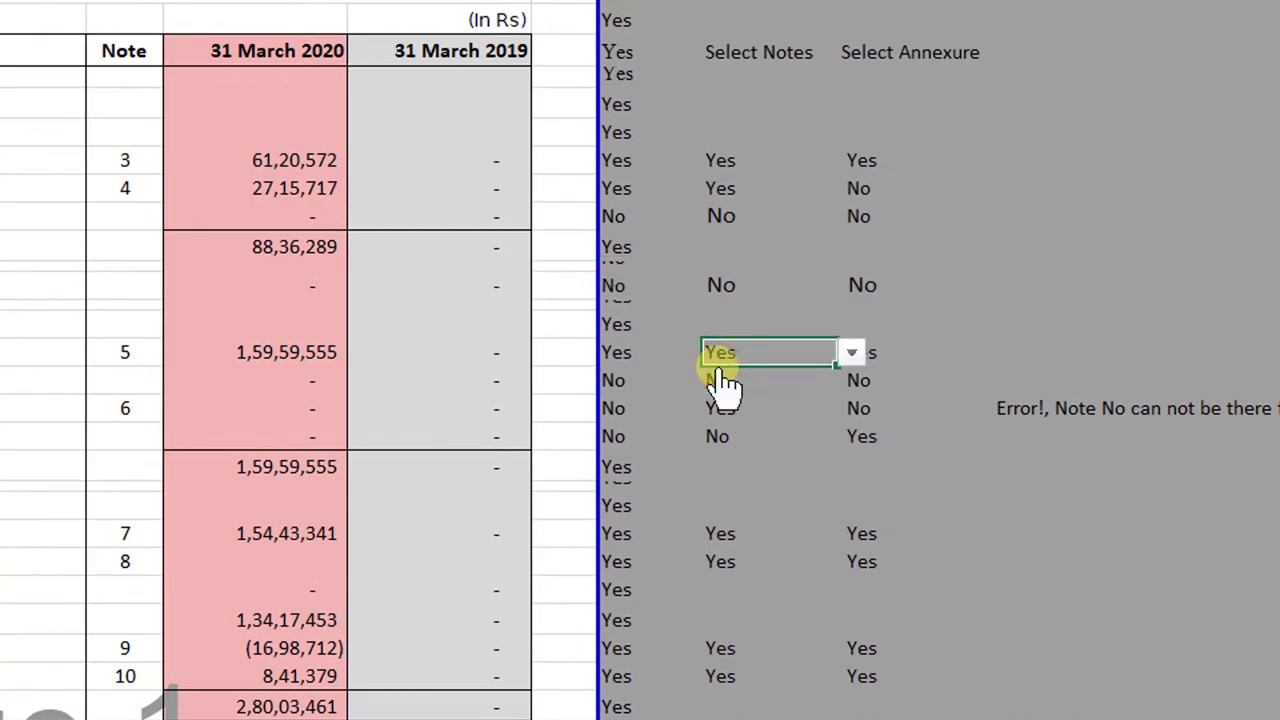
{"action": "key", "text": "Down"}
{"action": "key", "text": "Down"}
{"action": "key", "text": "alt+Down"}
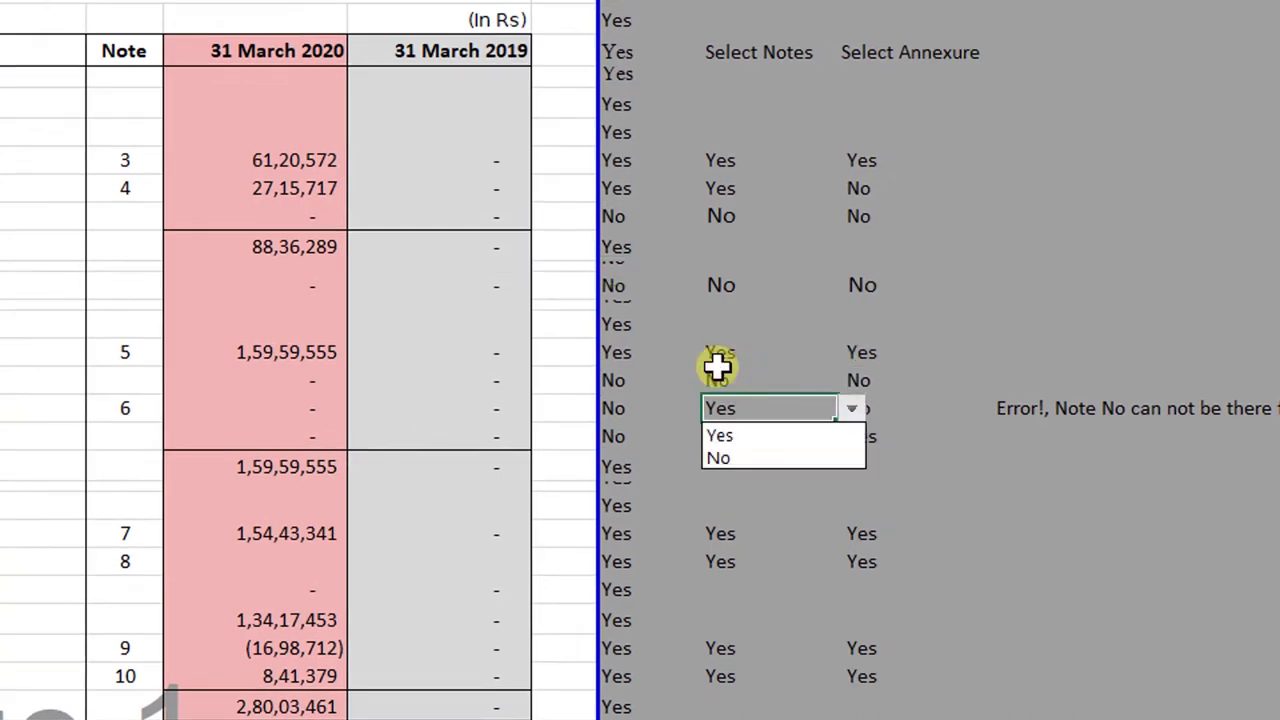
{"action": "key", "text": "Down"}
{"action": "key", "text": "Return"}
Step: Check the note selections and note numbers on the Balance Sheet from Long-term Borrowings down to Short-term Provisions
{"action": "key", "text": "Up"}
{"action": "key", "text": "Up"}
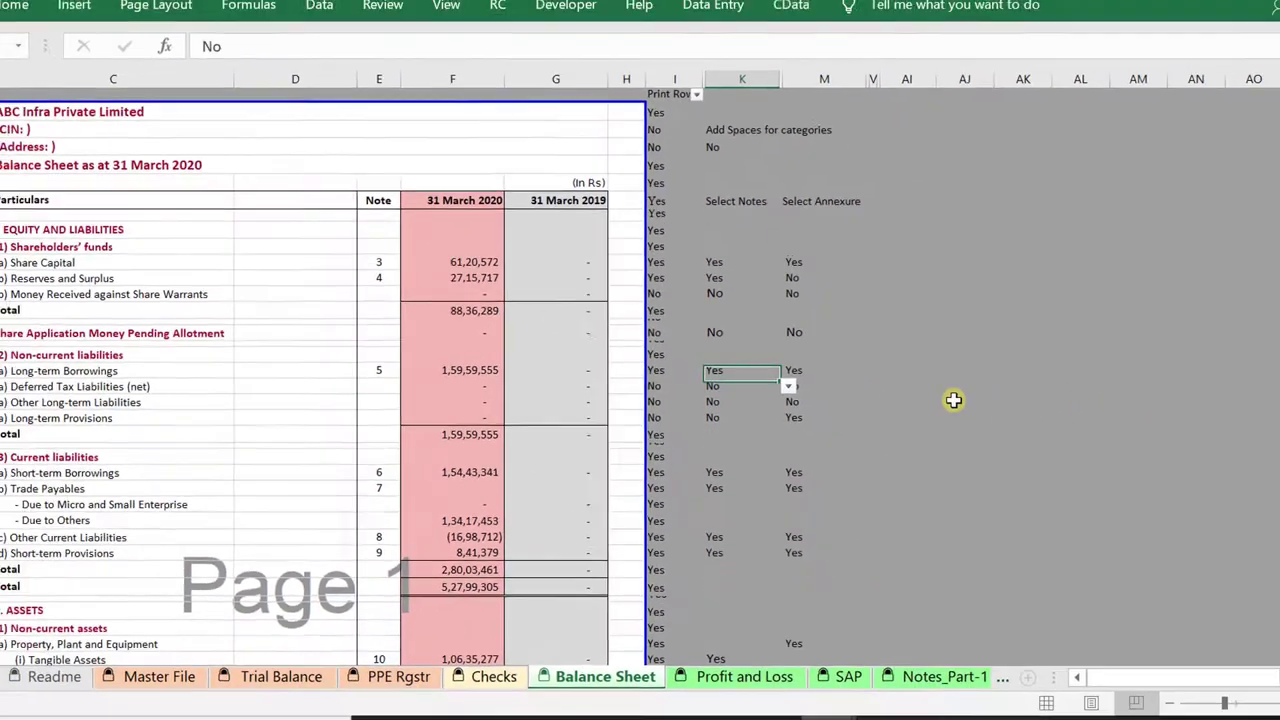
{"action": "key", "text": "Down"}
{"action": "key", "text": "Down"}
{"action": "key", "text": "Down"}
{"action": "key", "text": "Down"}
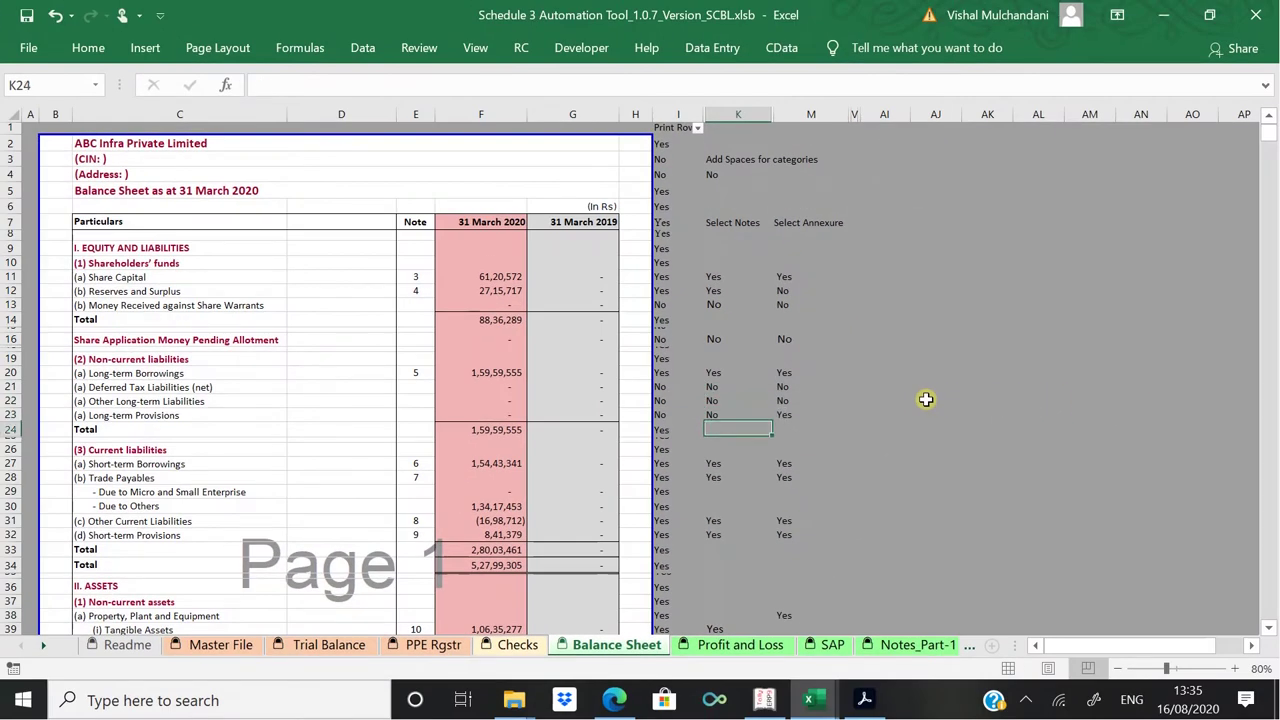
{"action": "key", "text": "Down"}
{"action": "key", "text": "Down"}
{"action": "key", "text": "Down"}
{"action": "key", "text": "Down"}
{"action": "key", "text": "Down"}
{"action": "key", "text": "Down"}
{"action": "key", "text": "Down"}
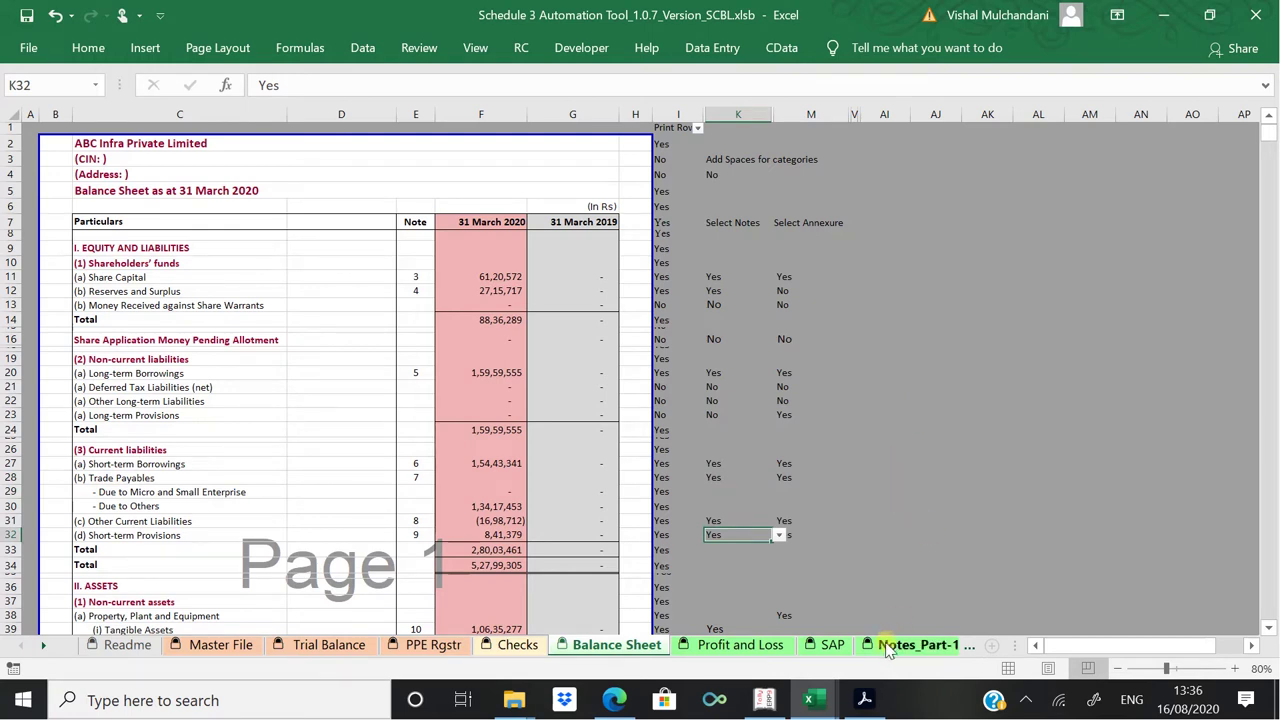
Step: Run Prepare Notes from the Notes_Part-1 sheet and dismiss the notes preparation message
{"action": "left_click", "coordinate": [917, 645]}
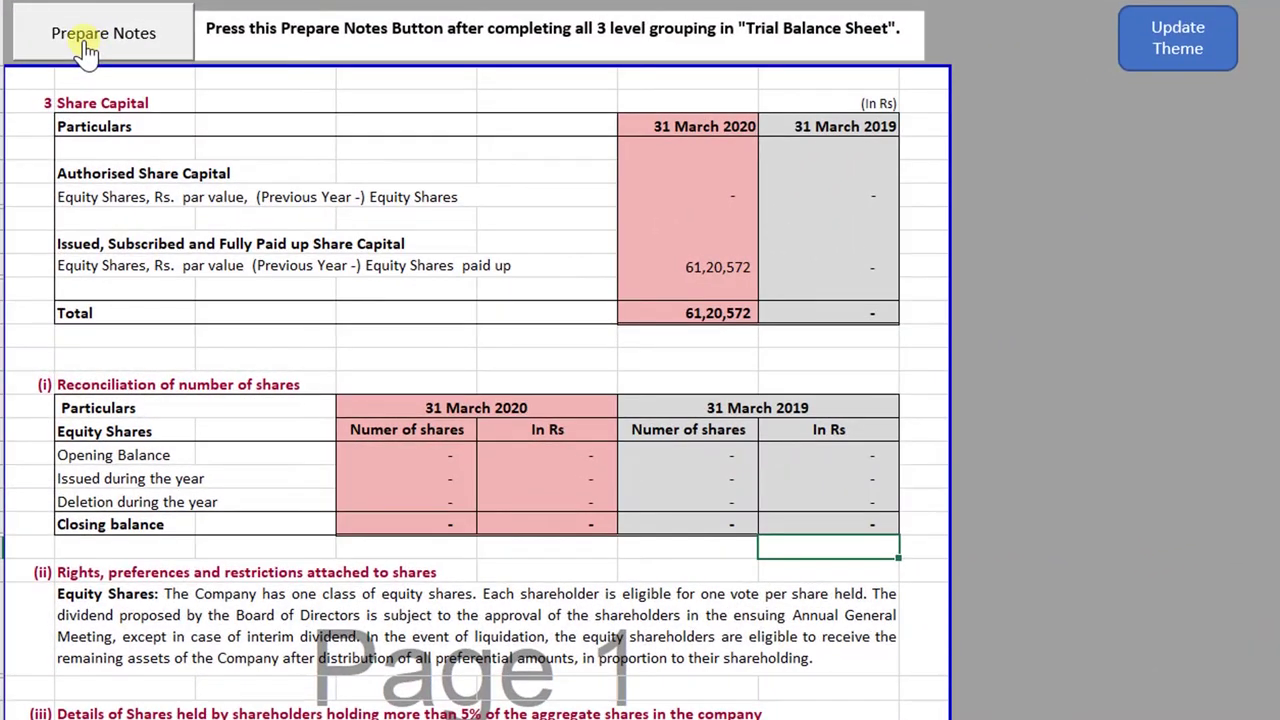
{"action": "left_click", "coordinate": [80, 50]}
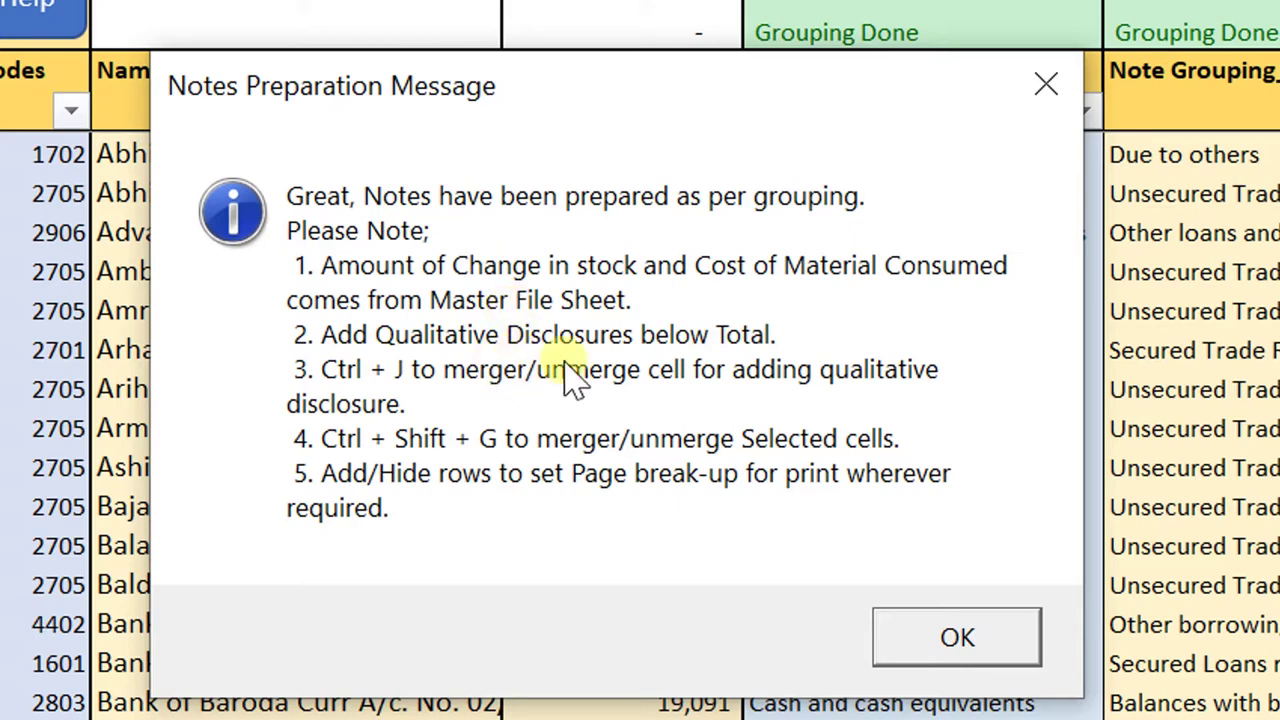
{"action": "left_click", "coordinate": [950, 650]}
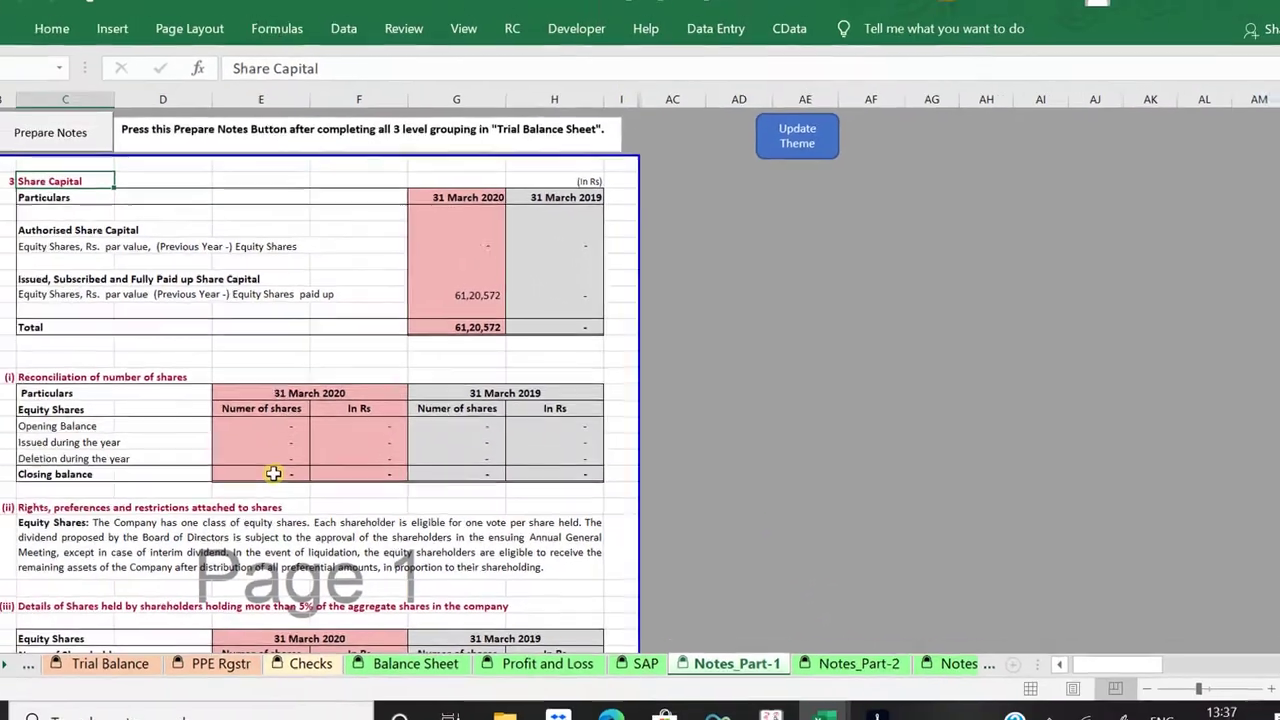
Step: Insert a sheet row at row 176, between the Long term borrowings and Short term borrowings notes
{"action": "scroll", "coordinate": [274, 523], "scroll_direction": "down", "scroll_amount": 15}
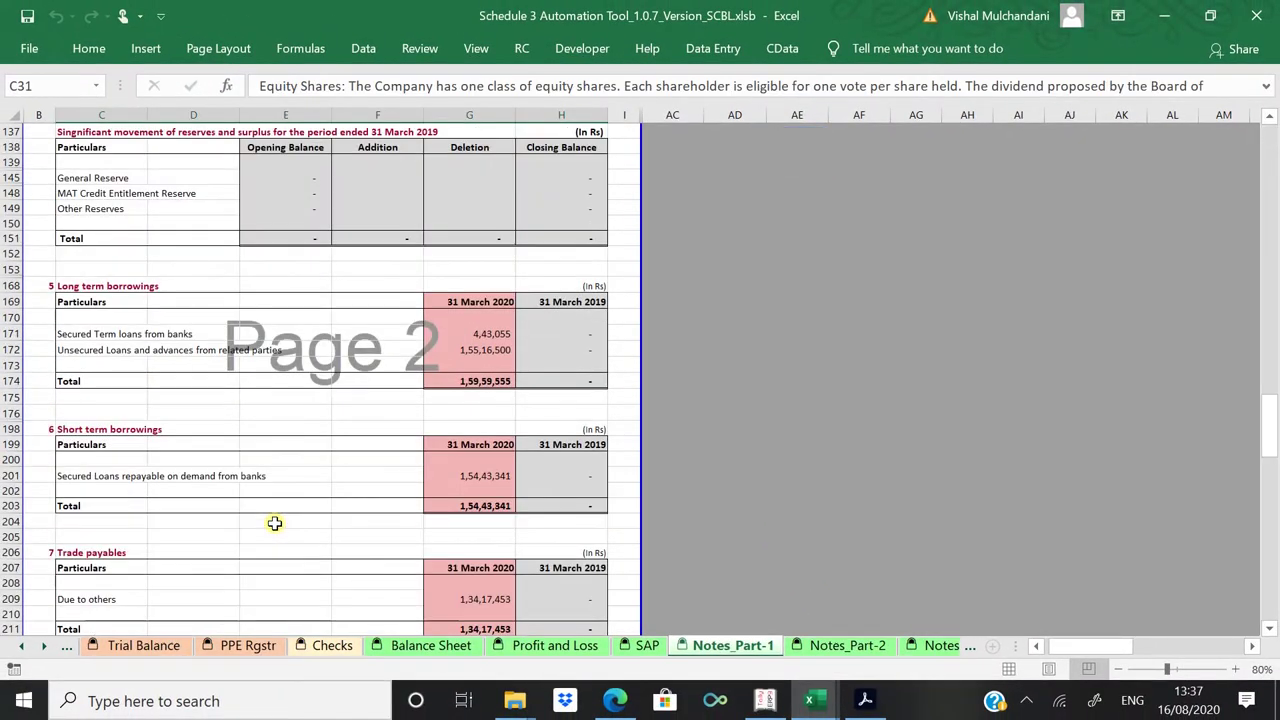
{"action": "left_click", "coordinate": [87, 406]}
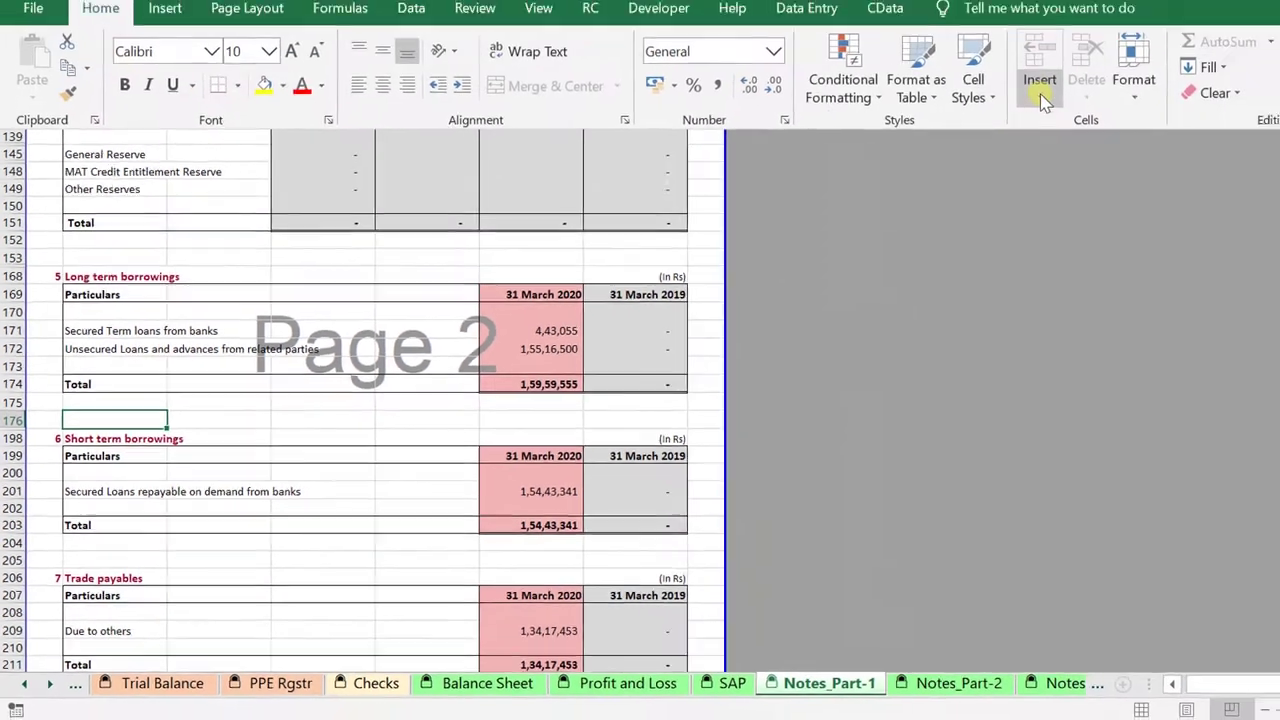
{"action": "left_click", "coordinate": [965, 128]}
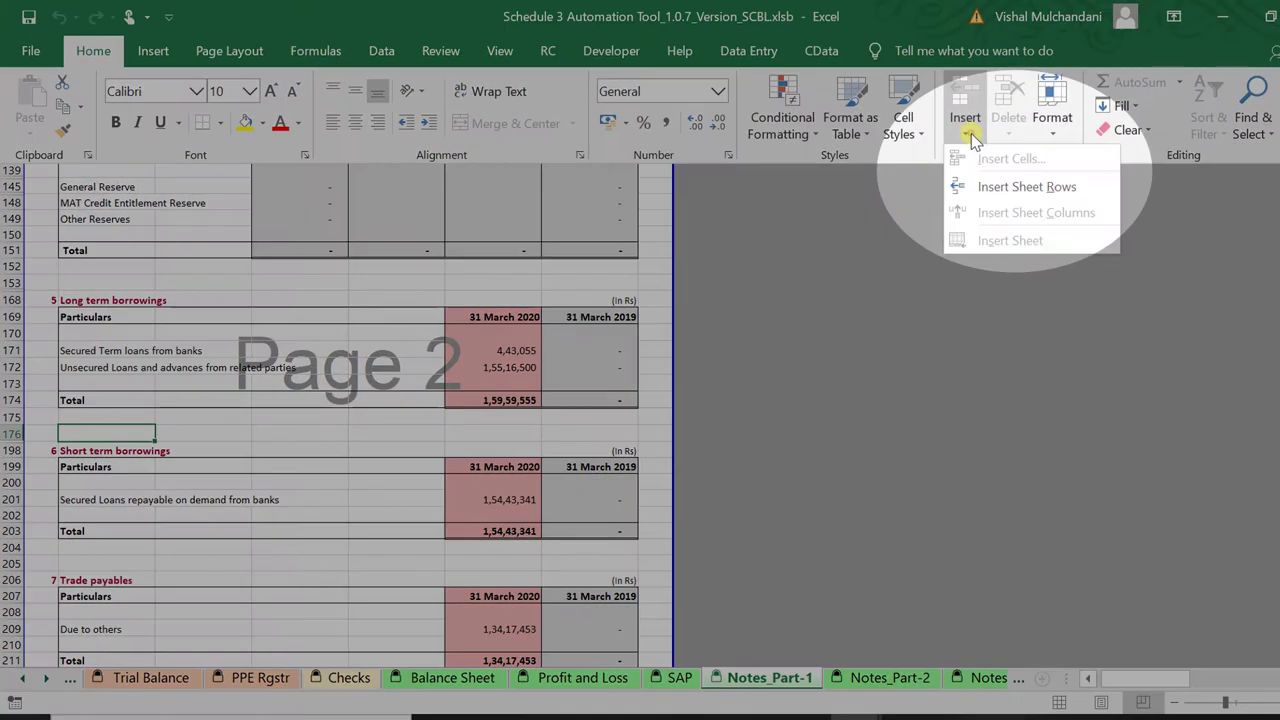
{"action": "left_click", "coordinate": [986, 190]}
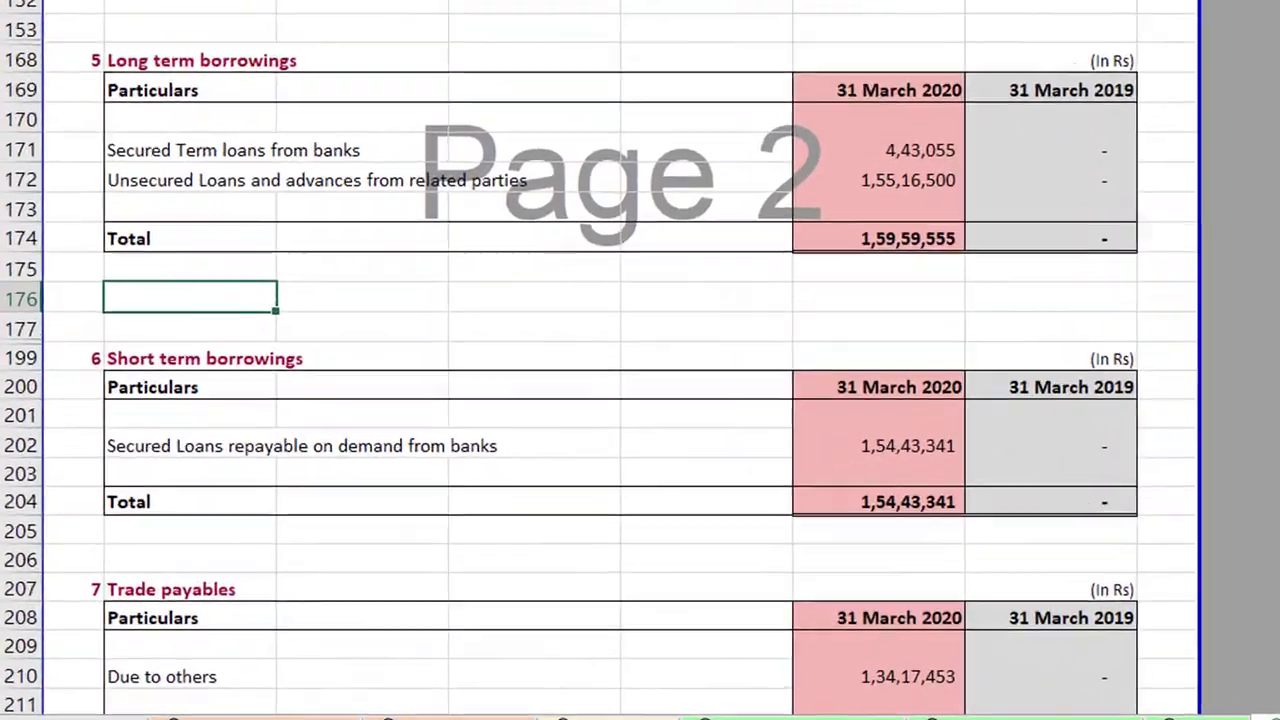
Step: Enter "Note 1: Secured loan has been taken from ICICI Bank on Plant and Machinery." in cell C176
{"action": "type", "text": "Note 1:"}
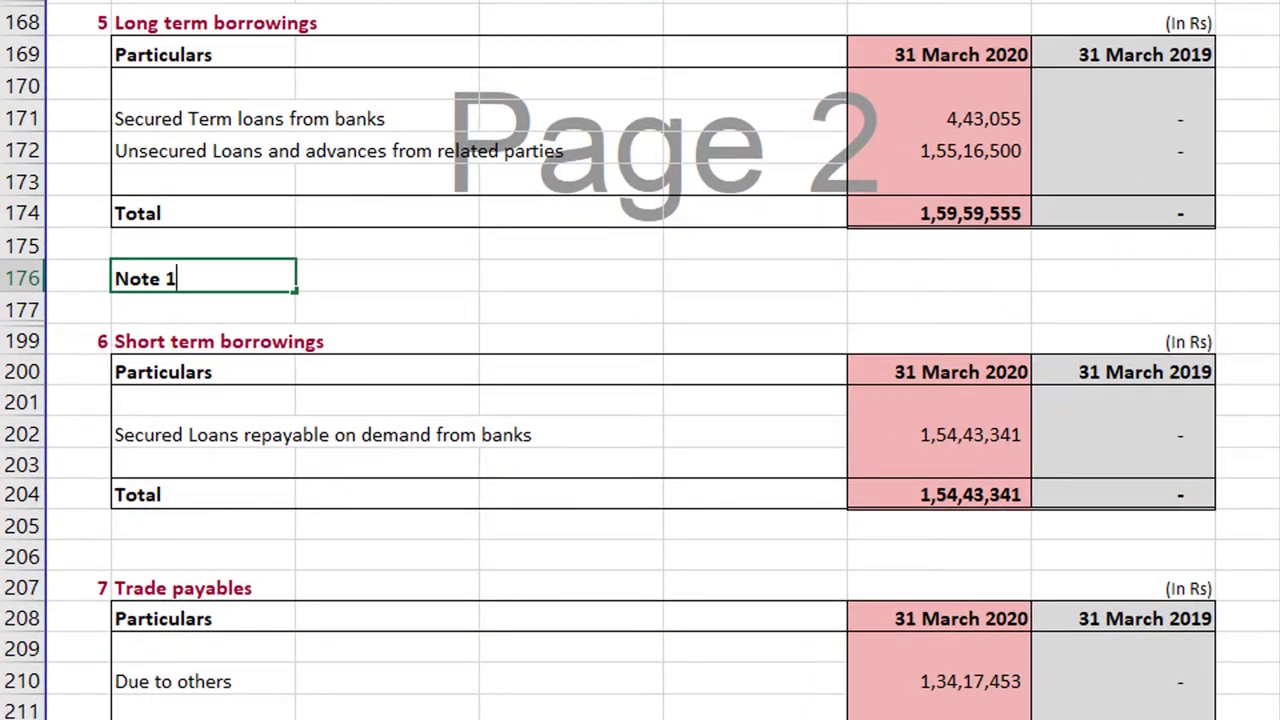
{"action": "type", "text": "Secured loan has been taken  from ICICI Bank on Plant and Machinery."}
{"action": "key", "text": "Return"}
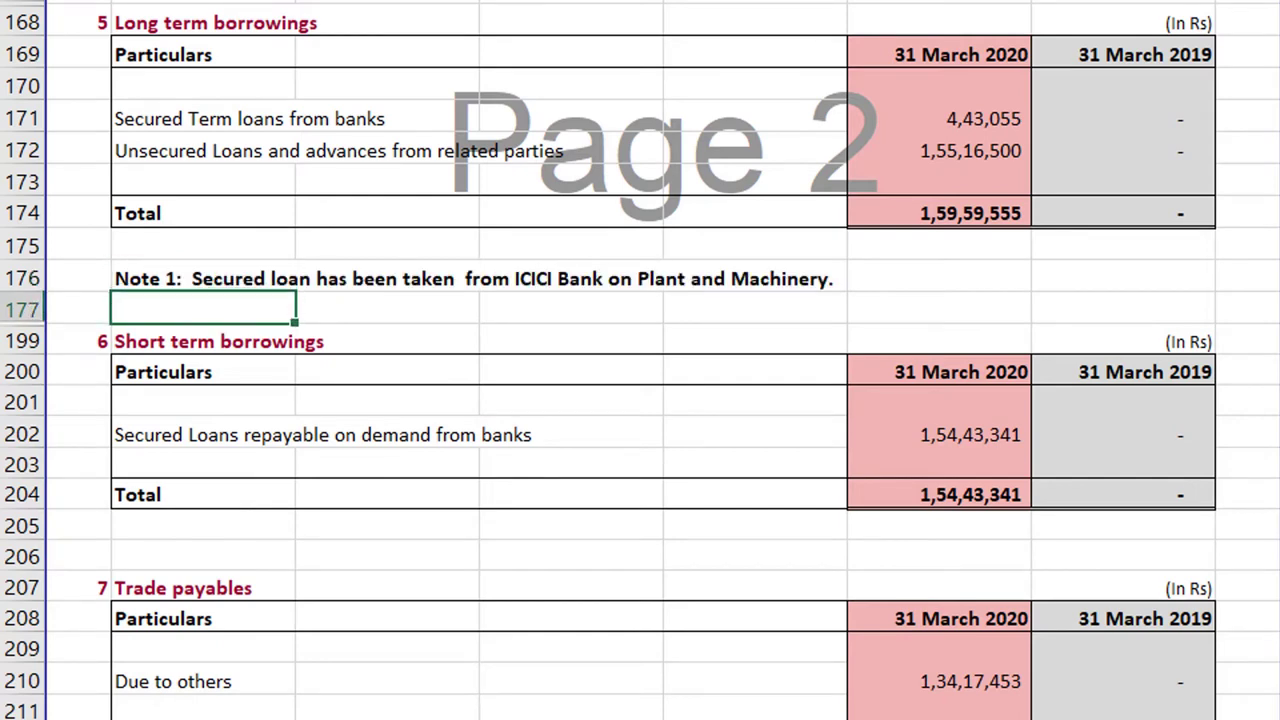
Step: Merge row 176 across the note's full width, C to H, for the Note 1 disclosure text
{"action": "key", "text": "Up"}
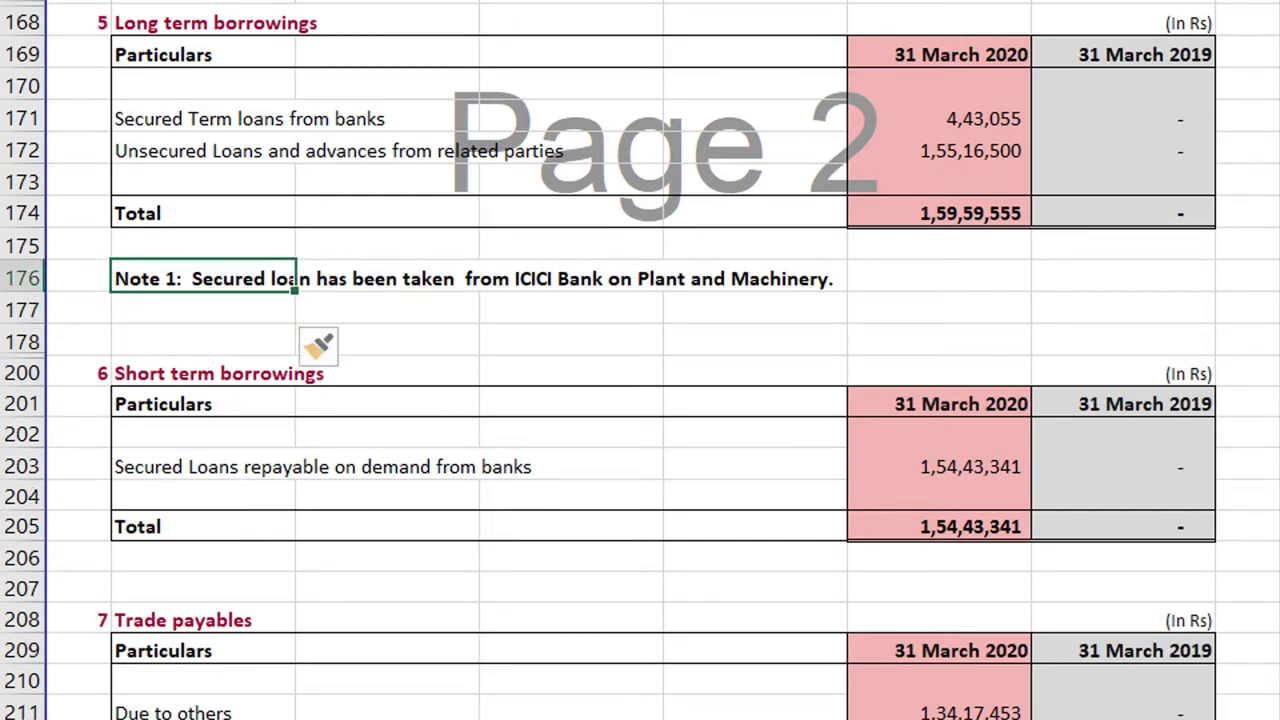
{"action": "key", "text": "shift+Right"}
{"action": "key", "text": "shift+Right"}
{"action": "key", "text": "shift+Right"}
{"action": "key", "text": "shift+Right"}
{"action": "key", "text": "shift+Right"}
{"action": "key", "text": "shift+Right"}
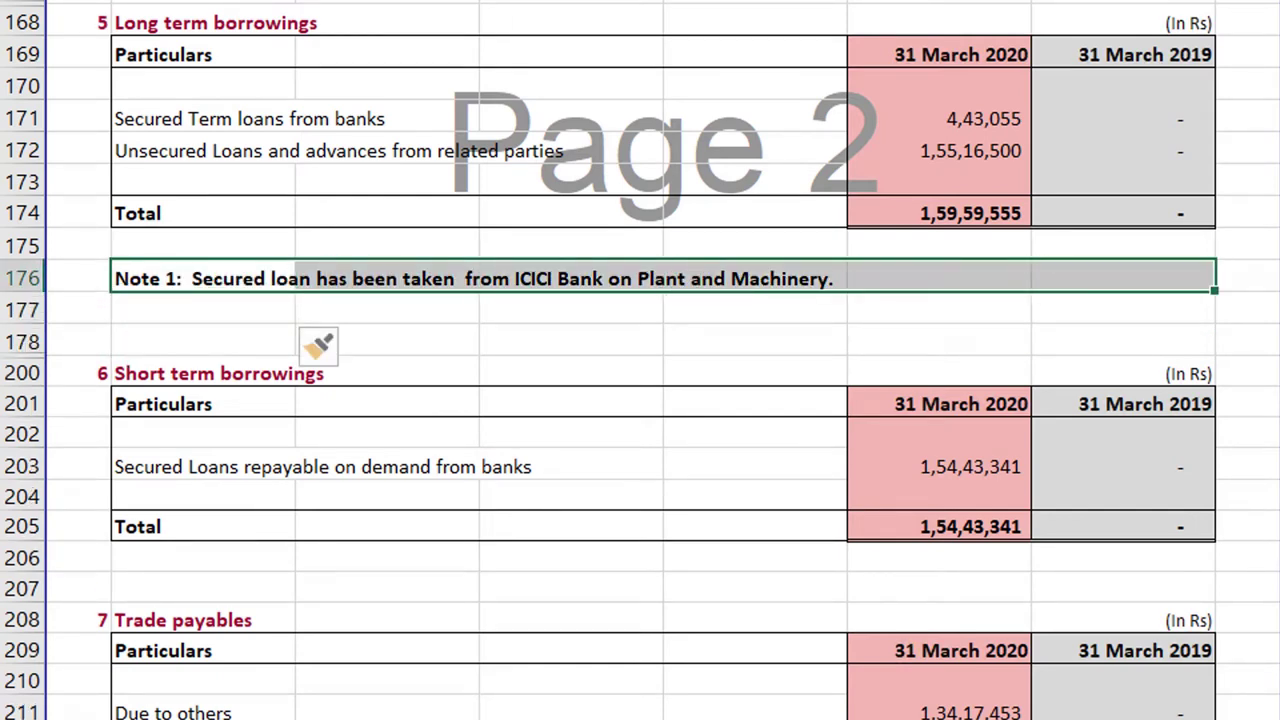
{"action": "key", "text": "Left"}
{"action": "key", "text": "Right"}
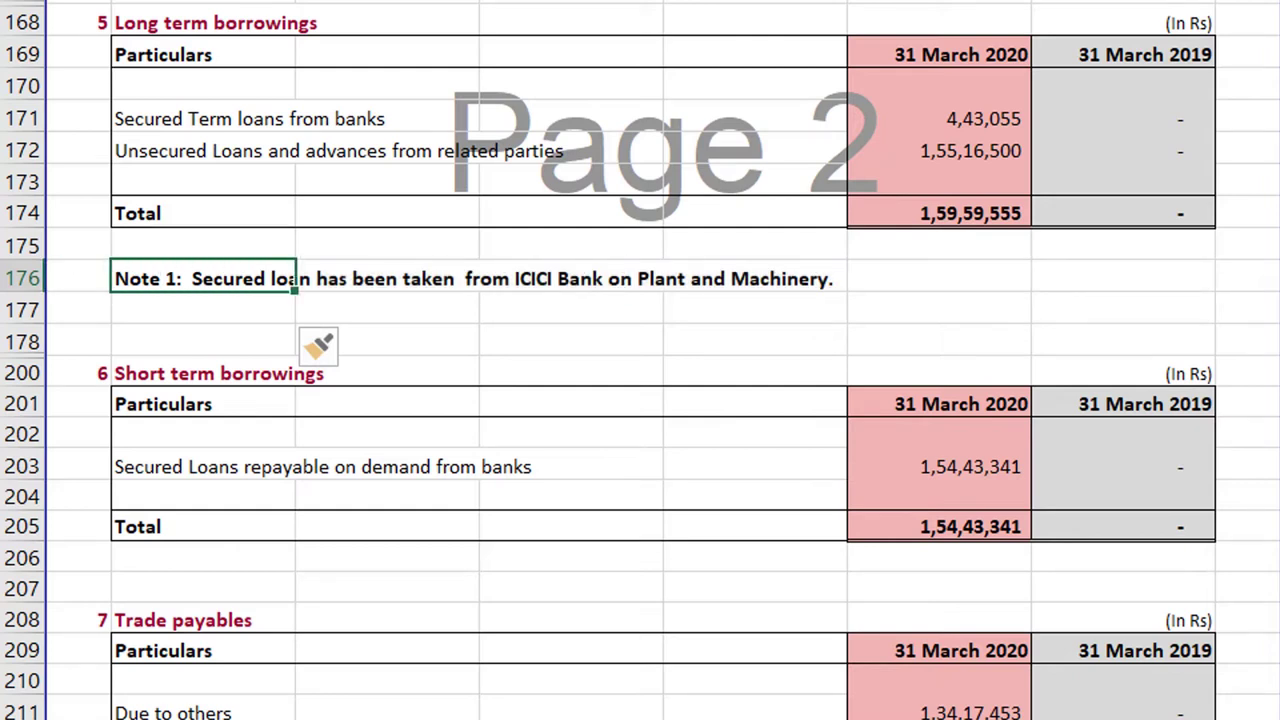
{"action": "left_click", "coordinate": [300, 278]}
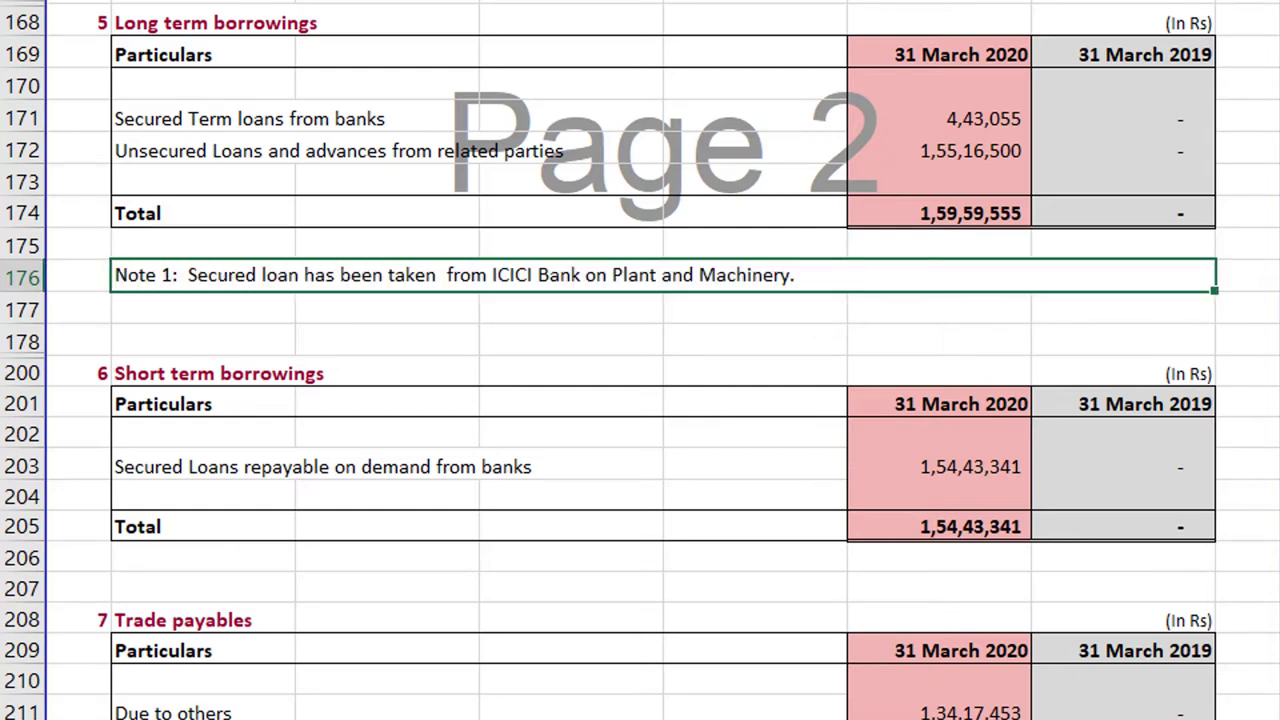
Step: Merge the blank cells C177 to E177 under the Note 1 disclosure
{"action": "left_click", "coordinate": [203, 309]}
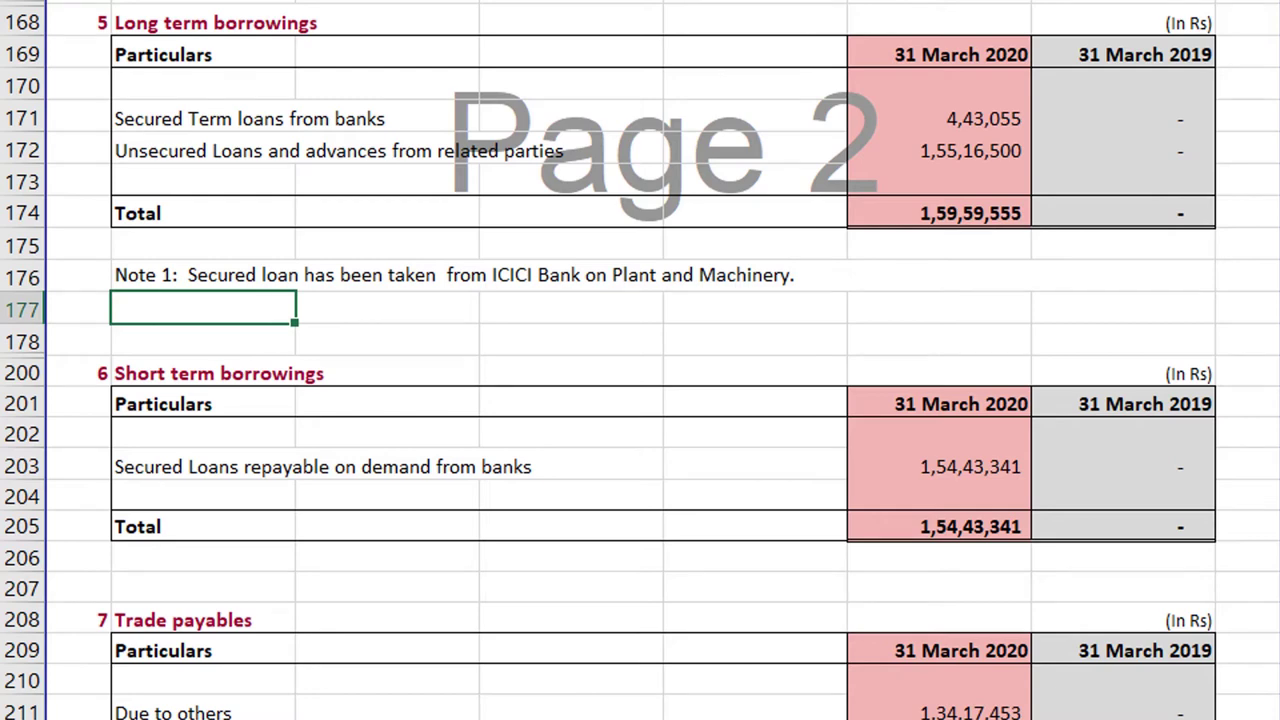
{"action": "key", "text": "shift+Right"}
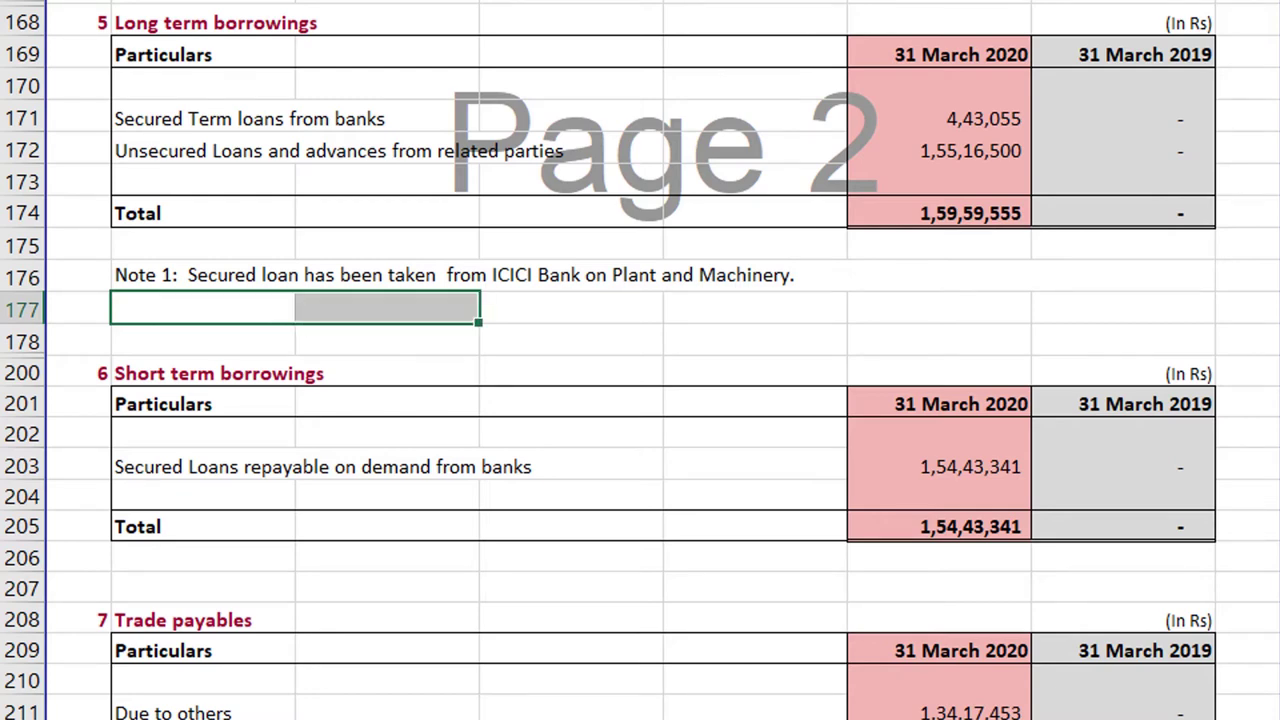
{"action": "key", "text": "shift+Right"}
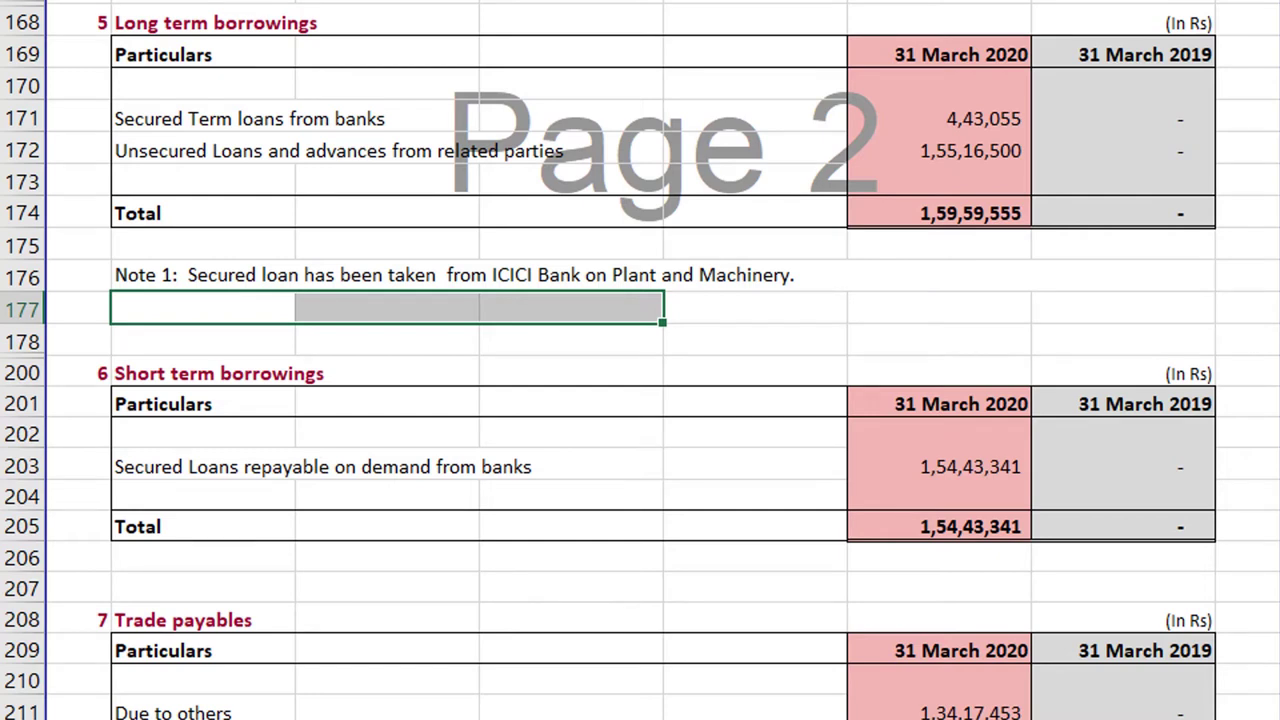
{"action": "key", "text": "alt+h"}
{"action": "key", "text": "m"}
{"action": "key", "text": "m"}
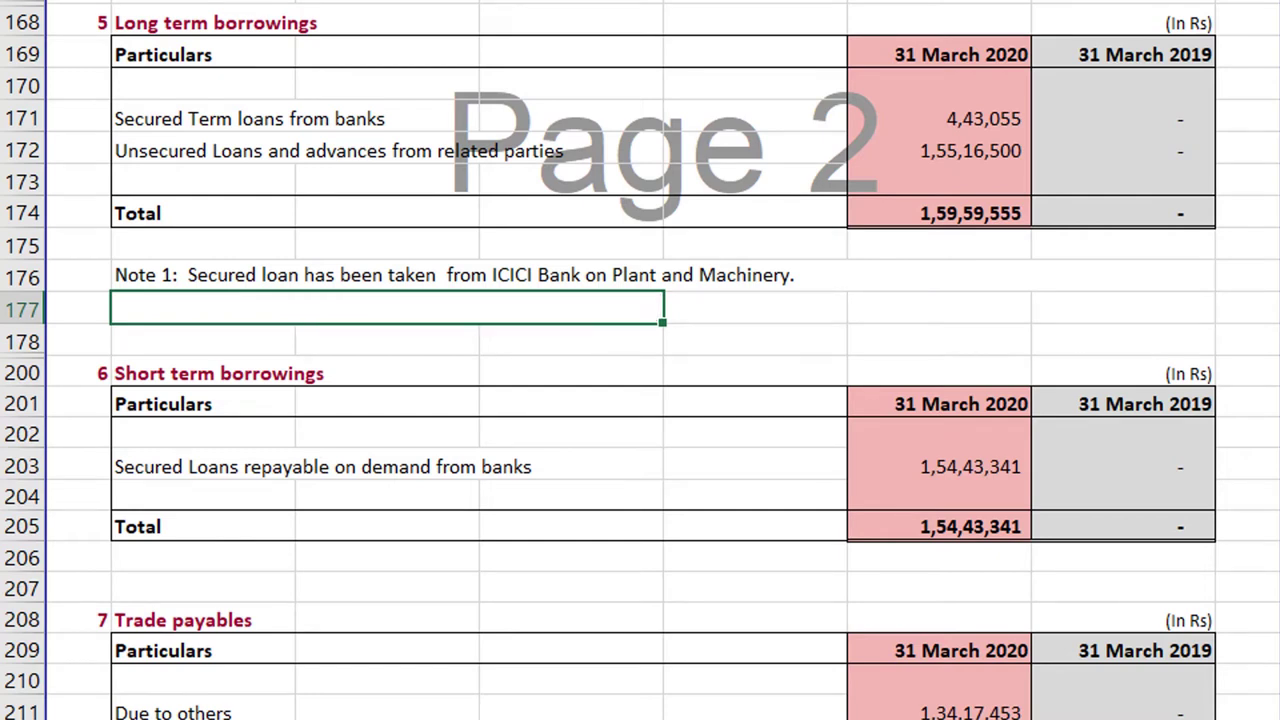
Step: Merge the blank cells F177 to H177 under the Note 1 disclosure
{"action": "key", "text": "Right"}
{"action": "key", "text": "Left"}
{"action": "key", "text": "Right"}
{"action": "key", "text": "shift+Right"}
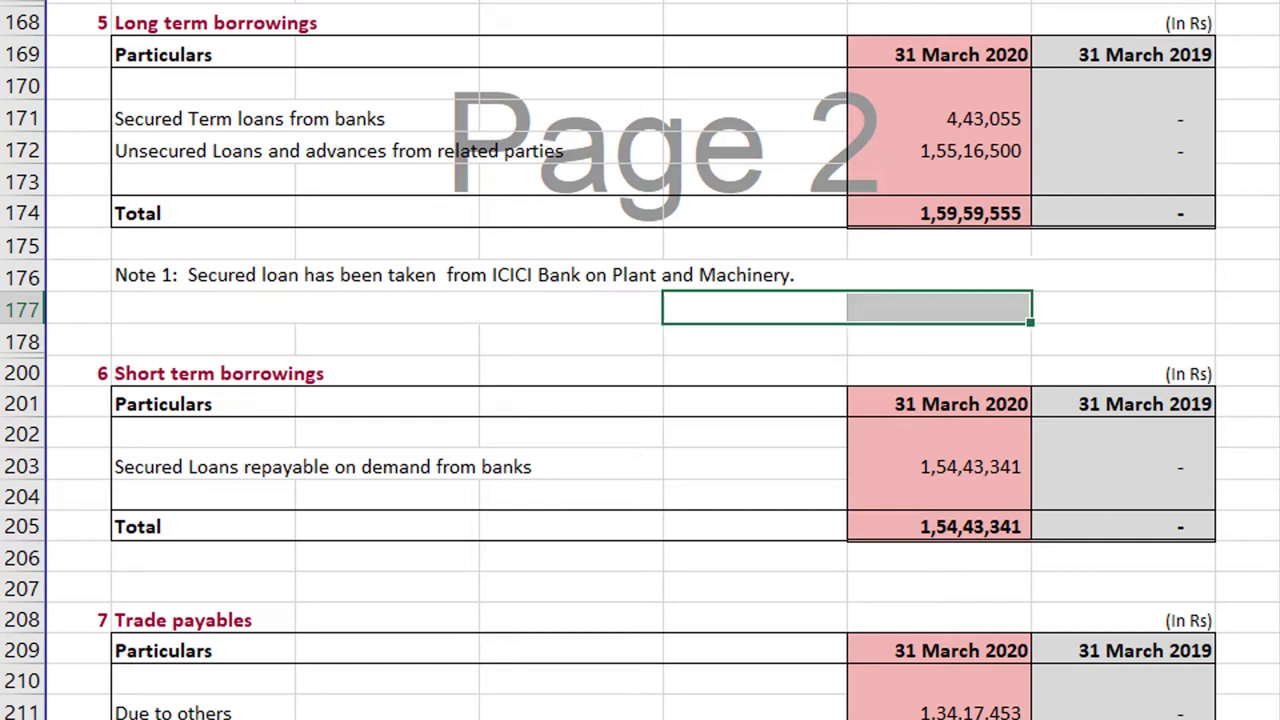
{"action": "key", "text": "shift+Right"}
{"action": "key", "text": "alt+h"}
{"action": "key", "text": "m"}
{"action": "key", "text": "m"}
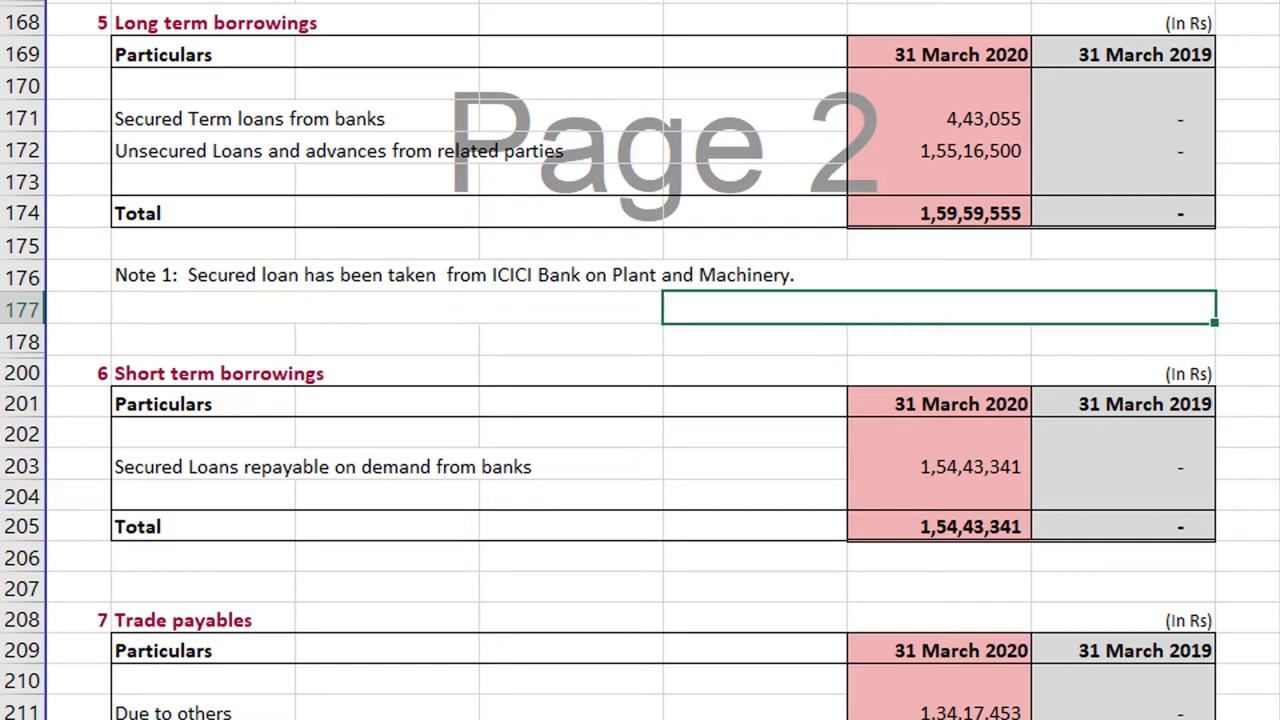
Step: Unmerge both merged blocks in row 177, C to E and F to H
{"action": "key", "text": "Left"}
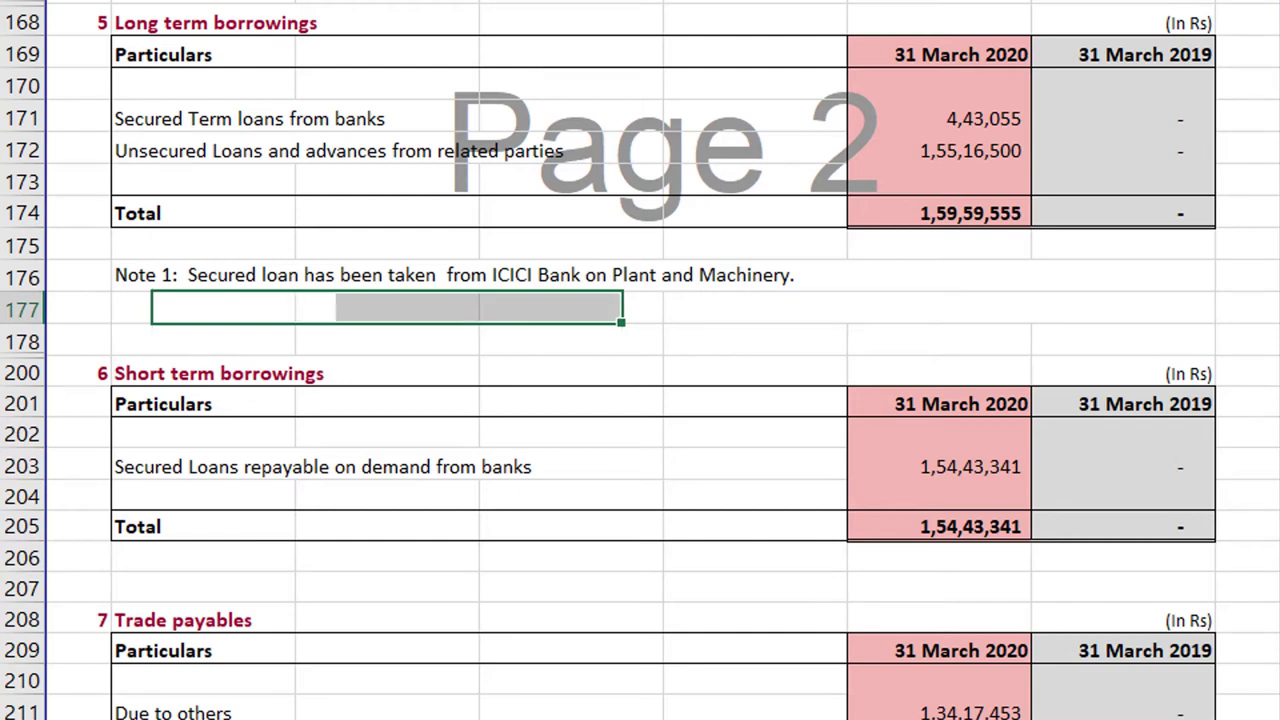
{"action": "key", "text": "Right"}
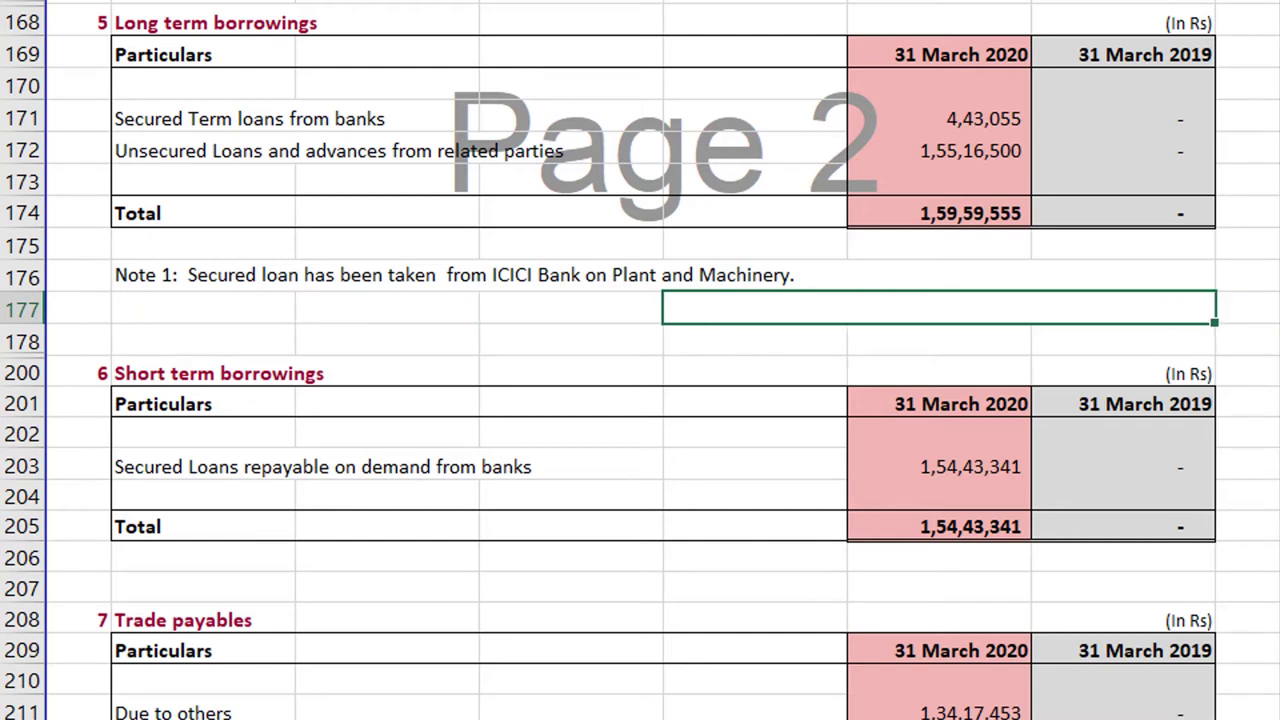
{"action": "key", "text": "alt+h"}
{"action": "key", "text": "m"}
{"action": "key", "text": "u"}
{"action": "key", "text": "Left"}
{"action": "key", "text": "Left"}
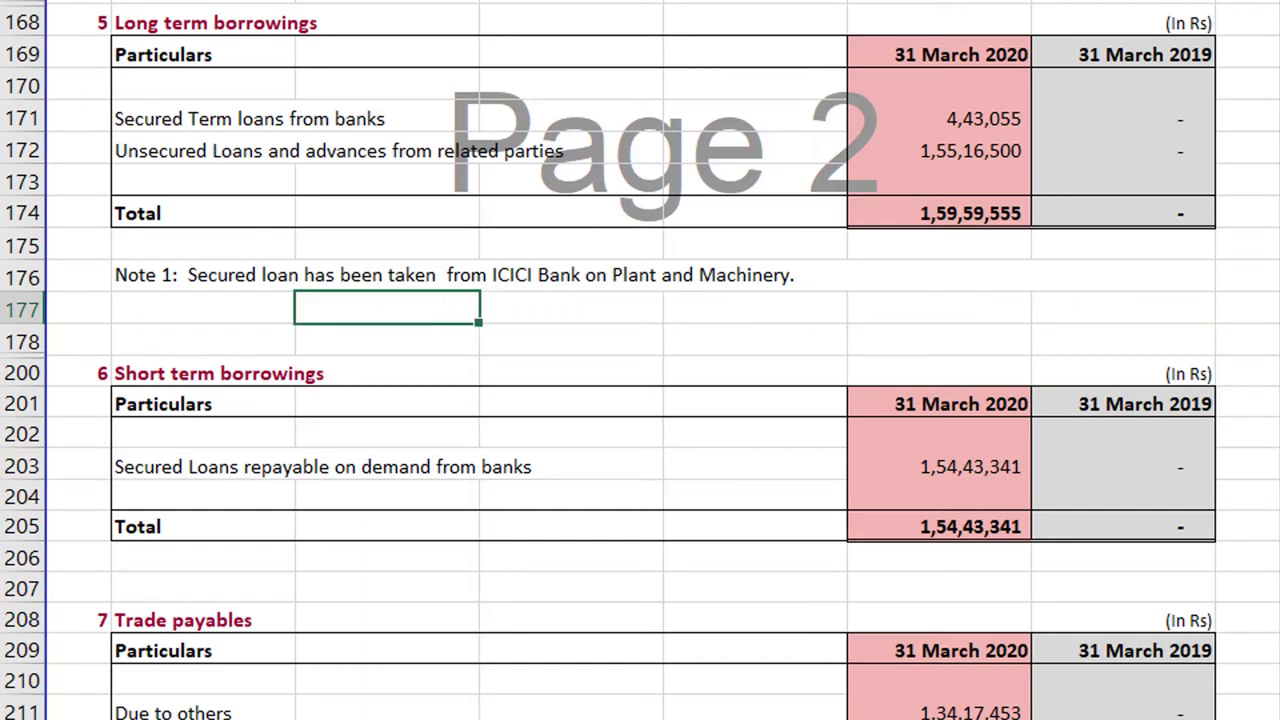
Step: Look through the Notes_Part-1 sheet from Share Capital down to Short term provisions
{"action": "key", "text": "Left"}
{"action": "key", "text": "Left"}
{"action": "key", "text": "Up"}
{"action": "key", "text": "Right"}
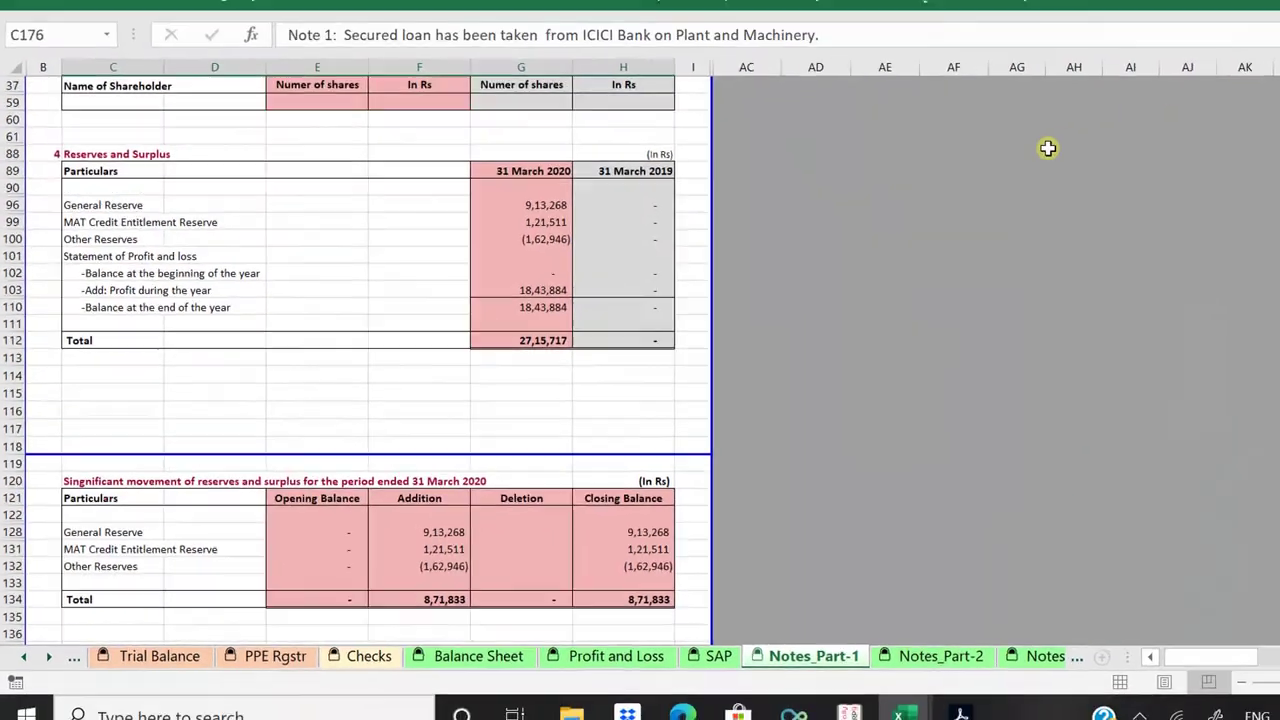
{"action": "scroll", "coordinate": [943, 187], "scroll_direction": "up", "scroll_amount": 10}
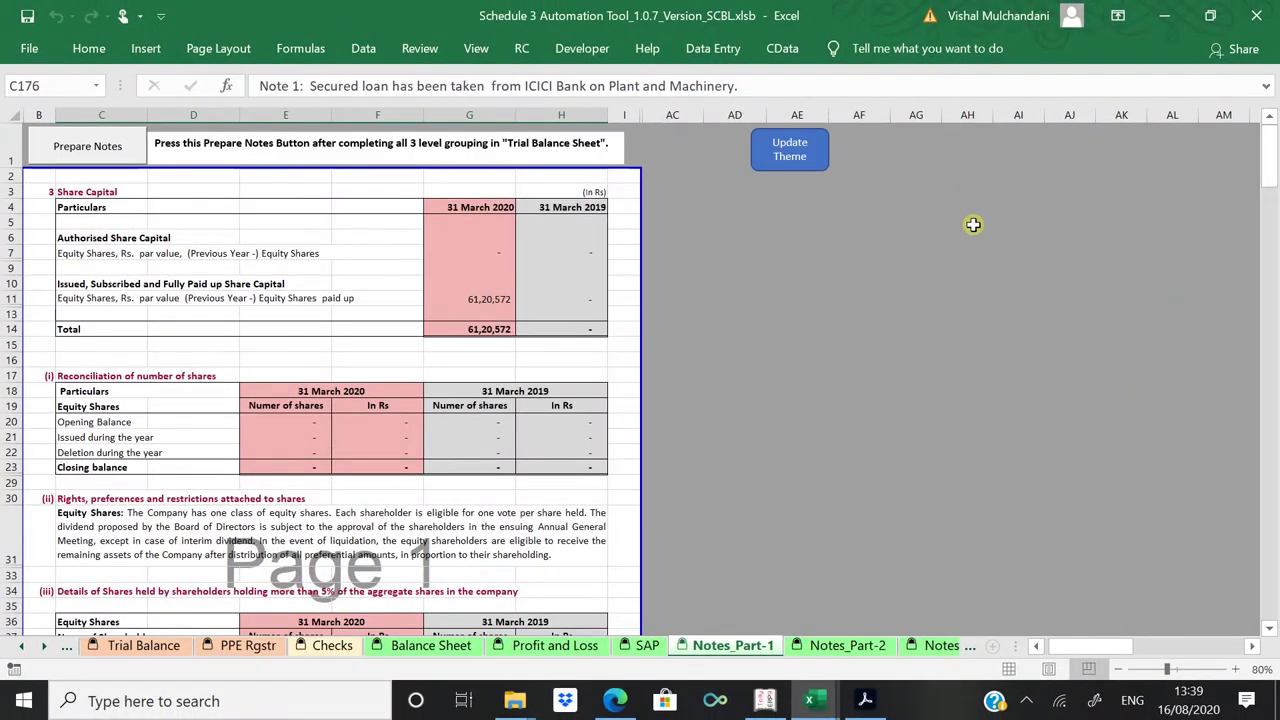
{"action": "scroll", "coordinate": [973, 224], "scroll_direction": "down", "scroll_amount": 10}
{"action": "scroll", "coordinate": [973, 224], "scroll_direction": "down", "scroll_amount": 5}
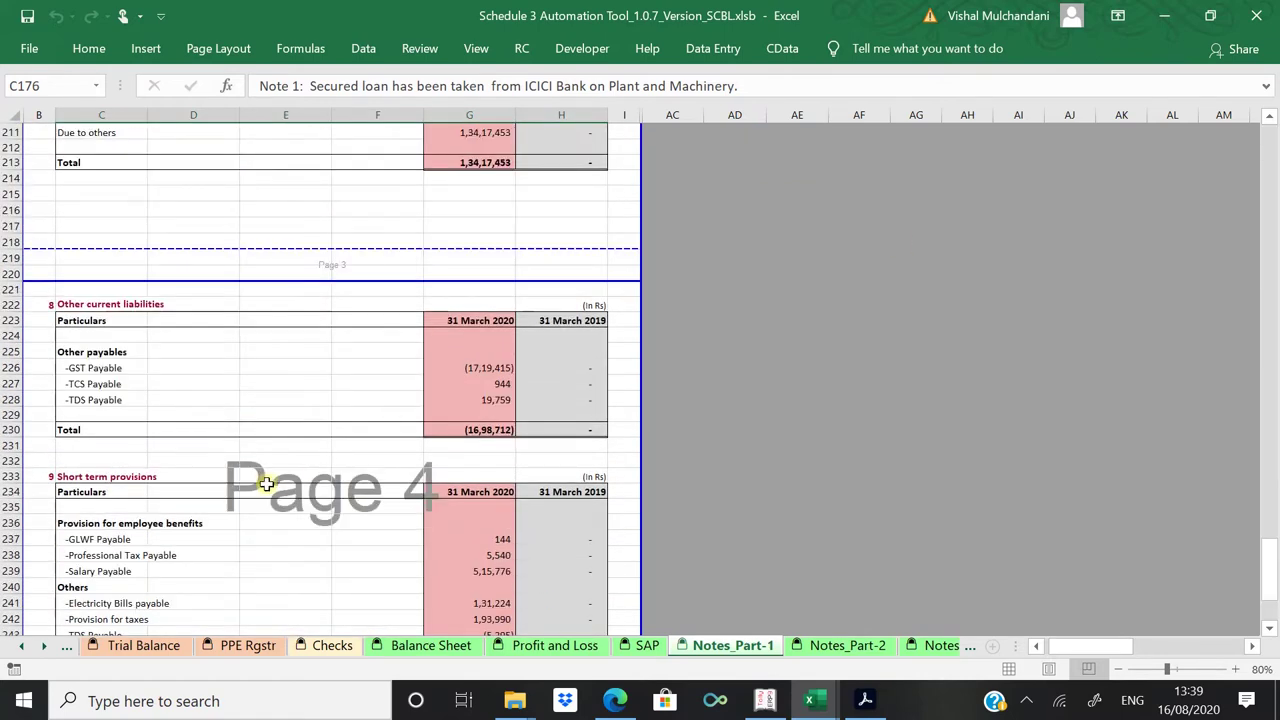
Step: Examine note 9, Short term provisions, line by line from its heading to the Total row
{"action": "left_click", "coordinate": [148, 567]}
{"action": "key", "text": "Up"}
{"action": "key", "text": "Up"}
{"action": "key", "text": "Up"}
{"action": "key", "text": "Up"}
{"action": "key", "text": "Up"}
{"action": "key", "text": "Up"}
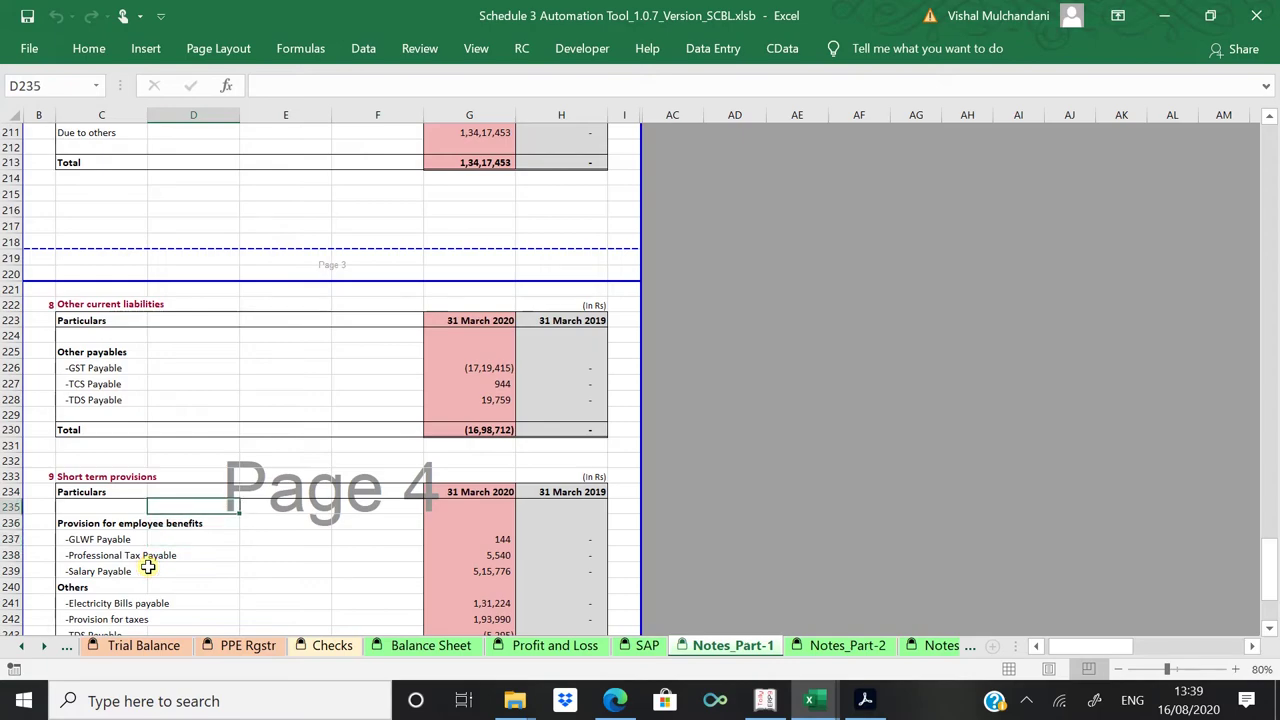
{"action": "key", "text": "Left"}
{"action": "key", "text": "Down"}
{"action": "key", "text": "Down"}
{"action": "key", "text": "Down"}
{"action": "key", "text": "Down"}
{"action": "key", "text": "Down"}
{"action": "key", "text": "Down"}
{"action": "key", "text": "Down"}
{"action": "key", "text": "Down"}
{"action": "key", "text": "Down"}
{"action": "key", "text": "Down"}
{"action": "key", "text": "Down"}
{"action": "key", "text": "Down"}
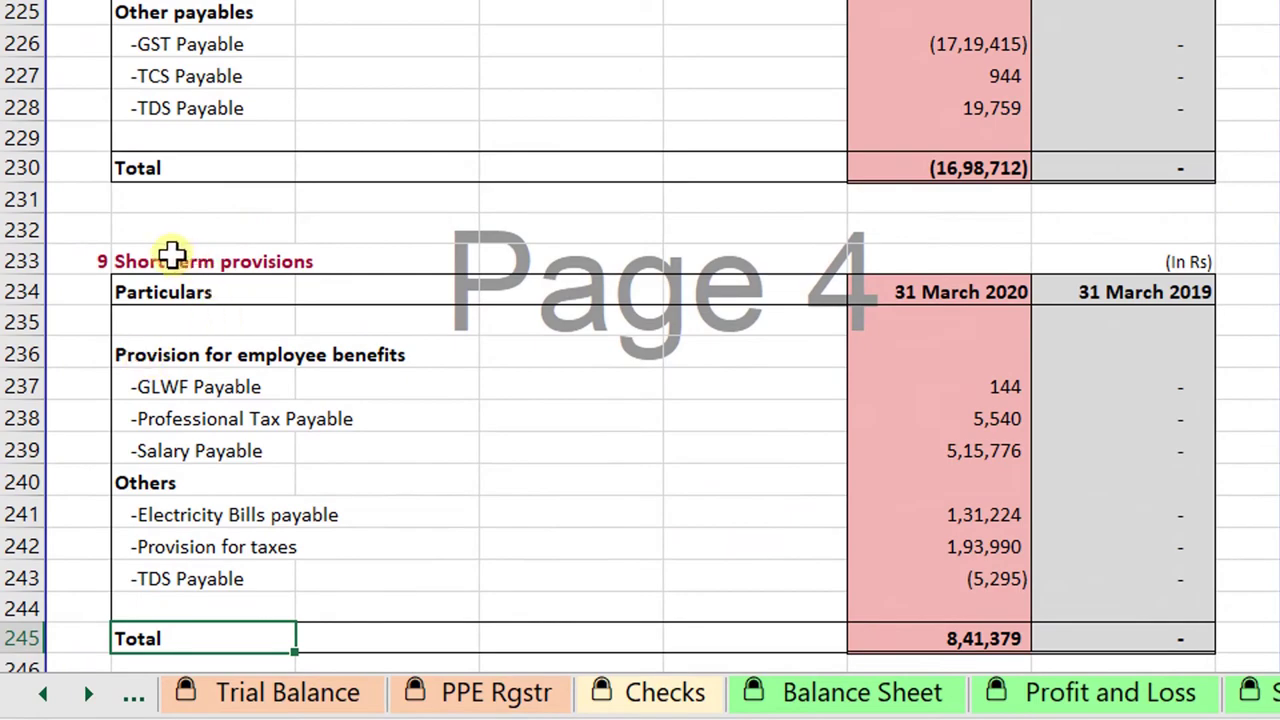
{"action": "left_click", "coordinate": [172, 254]}
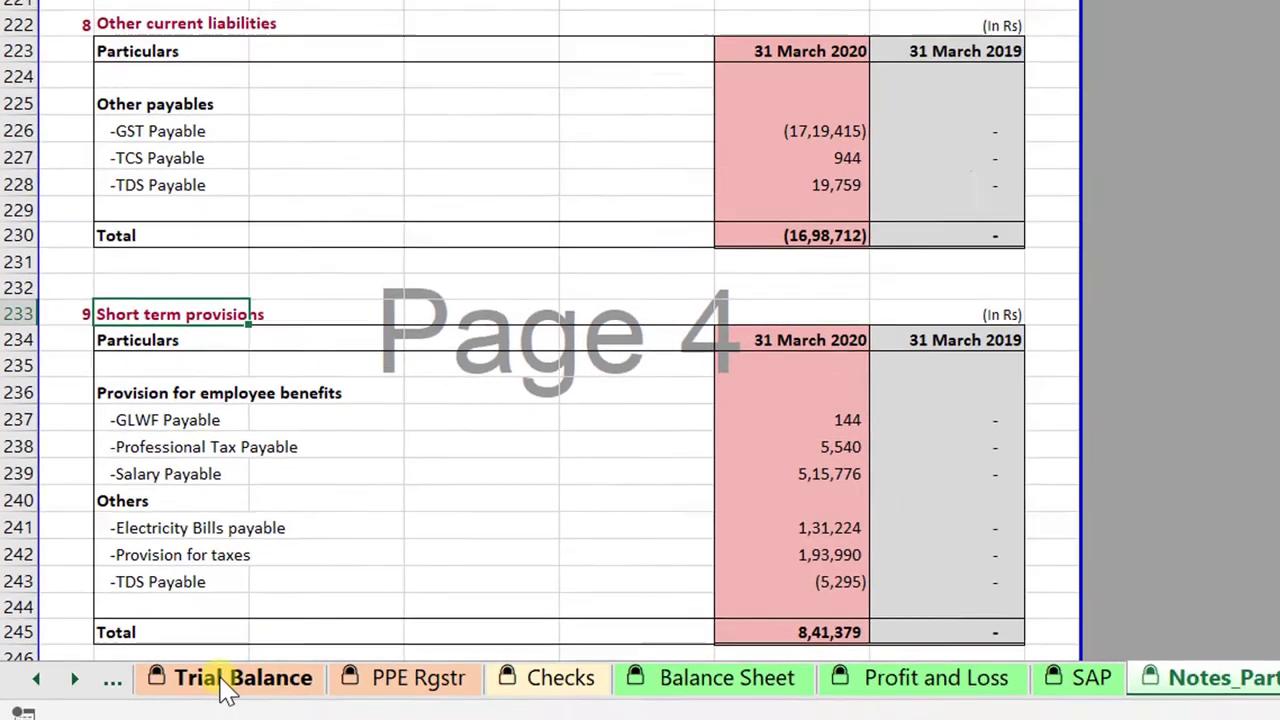
Step: Filter the Trial Balance by Face Grouping_Current Year to show only the Short term provisions ledgers
{"action": "left_click", "coordinate": [228, 690]}
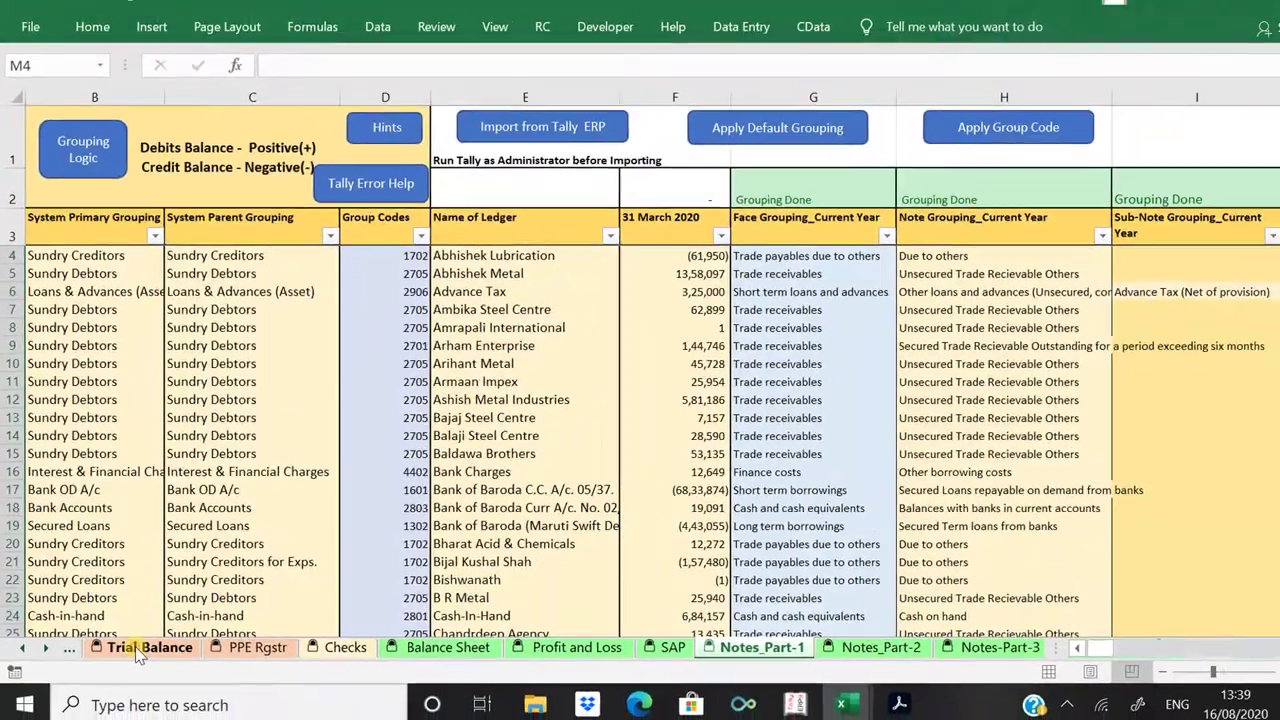
{"action": "left_click", "coordinate": [768, 246]}
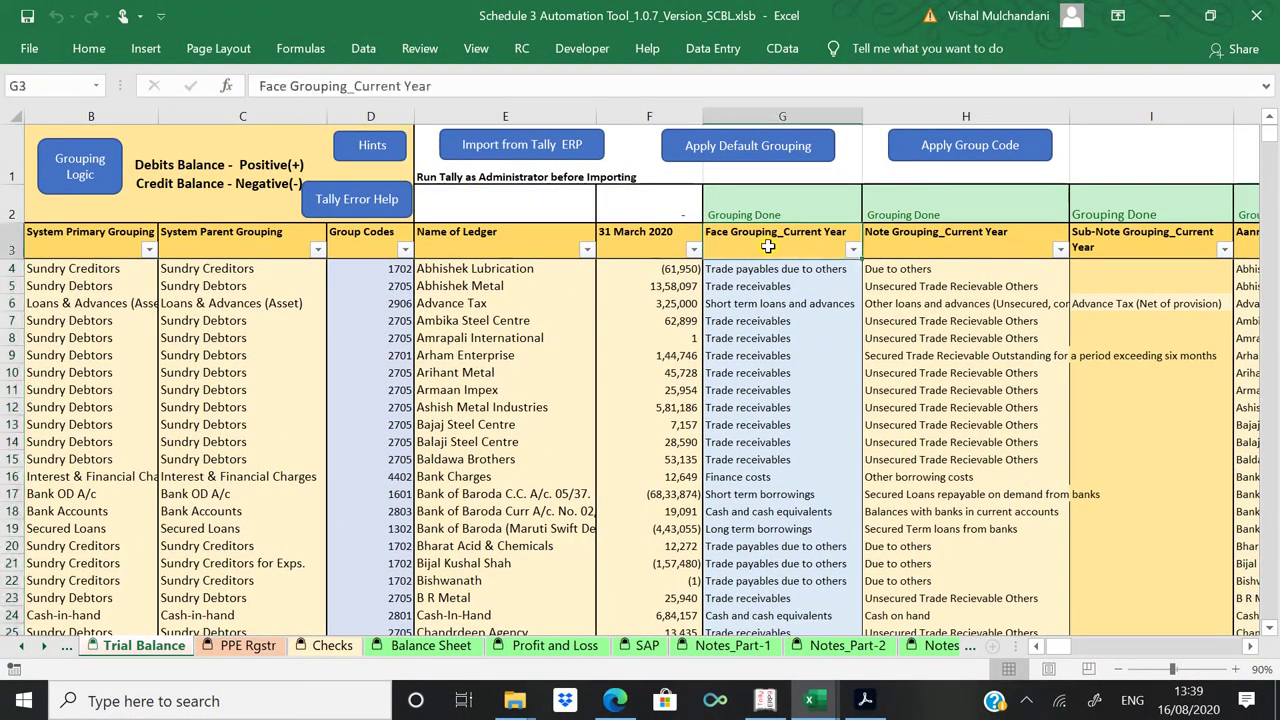
{"action": "key", "text": "alt+Down"}
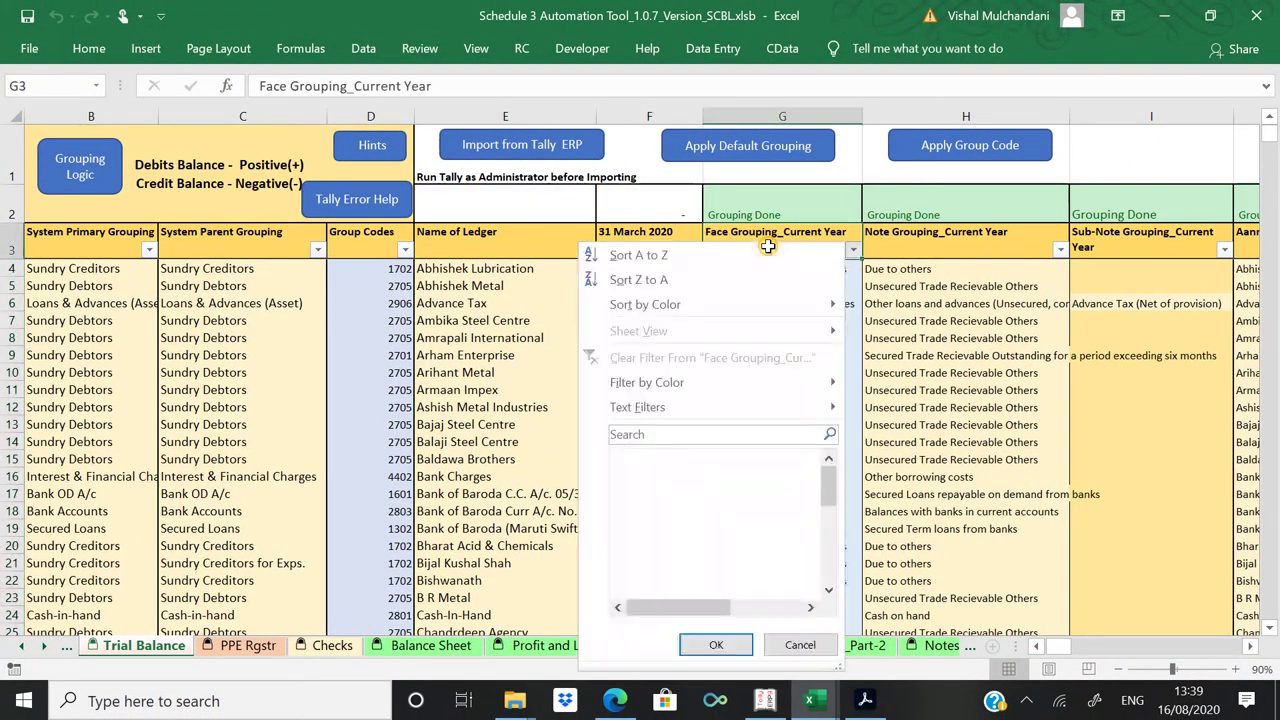
{"action": "type", "text": "shor"}
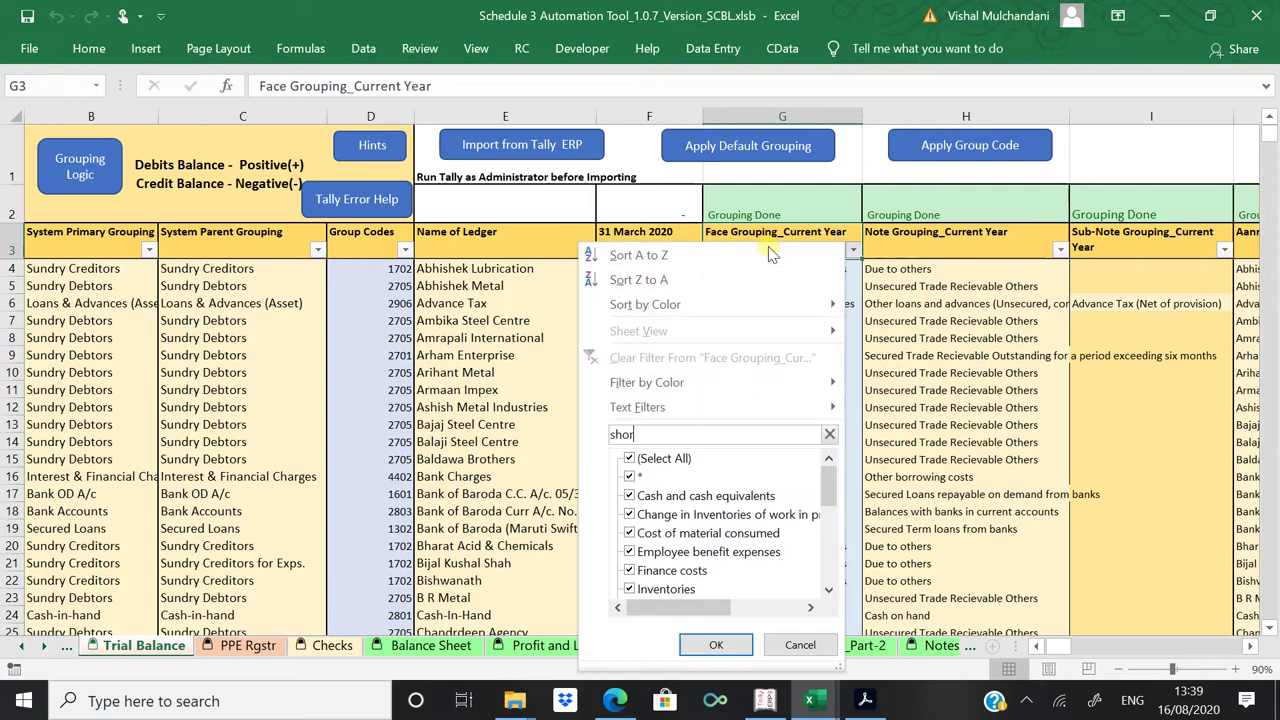
{"action": "key", "text": "Down"}
{"action": "key", "text": "Down"}
{"action": "key", "text": "Down"}
{"action": "key", "text": "Down"}
{"action": "key", "text": "space"}
{"action": "key", "text": "Down"}
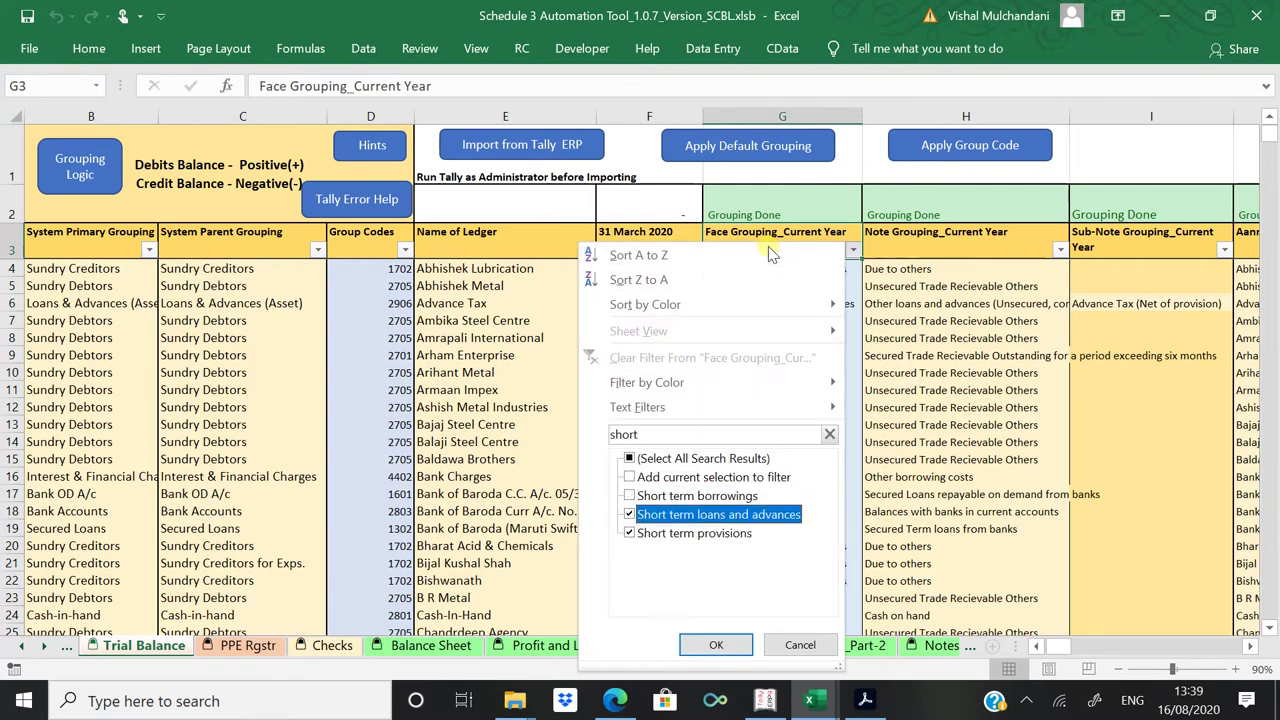
{"action": "key", "text": "space"}
{"action": "key", "text": "Down"}
{"action": "key", "text": "Return"}
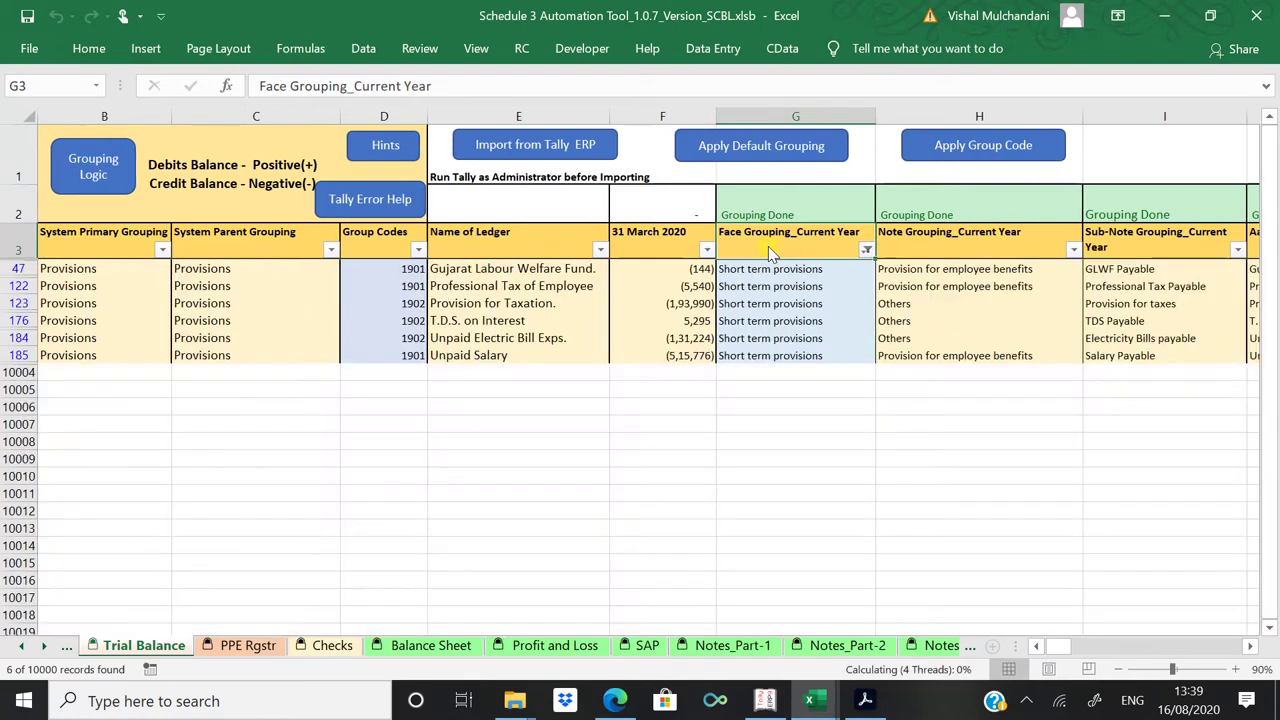
Step: Examine the face, note and sub-note groupings assigned to the filtered Short term provisions ledgers
{"action": "key", "text": "Down"}
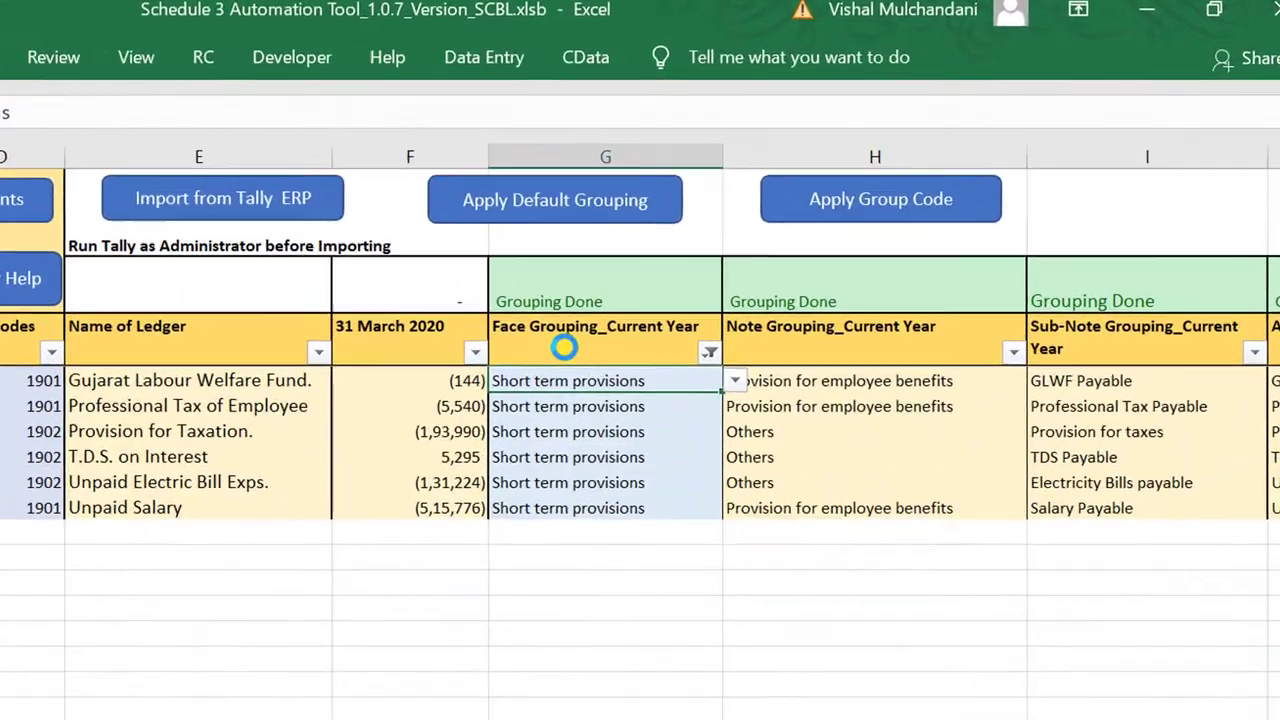
{"action": "key", "text": "ctrl+shift+Down"}
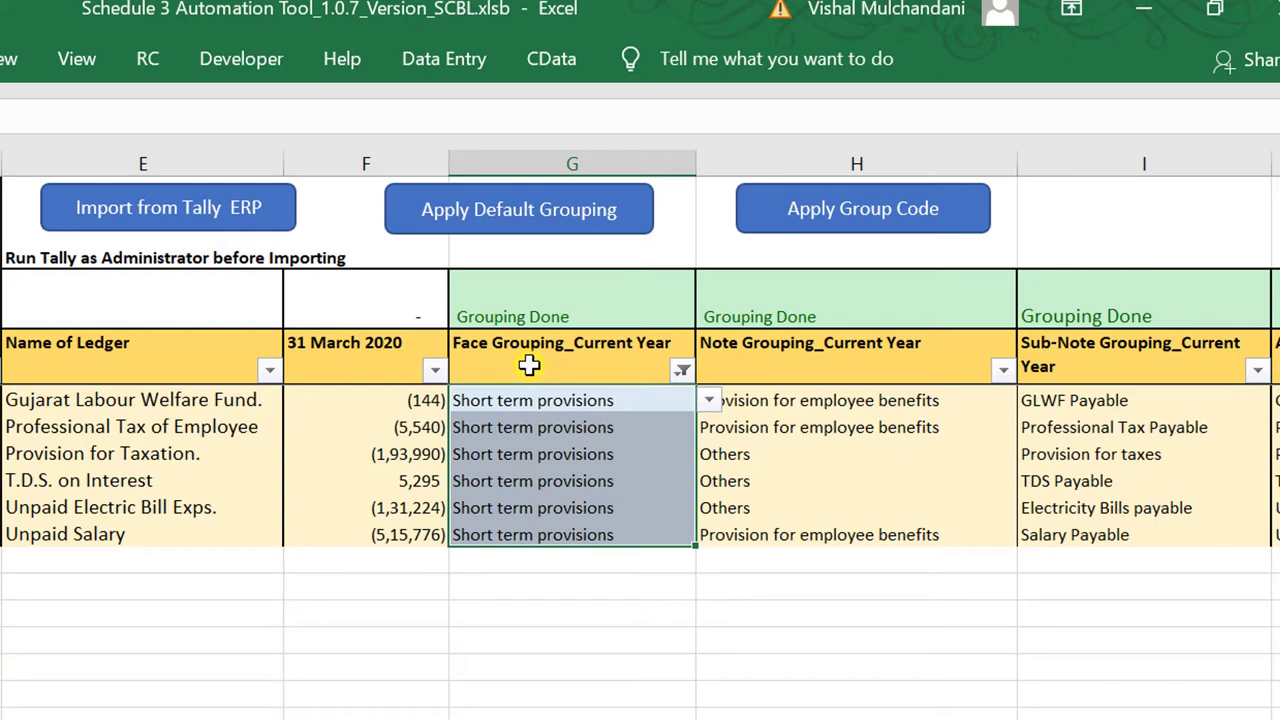
{"action": "key", "text": "Right"}
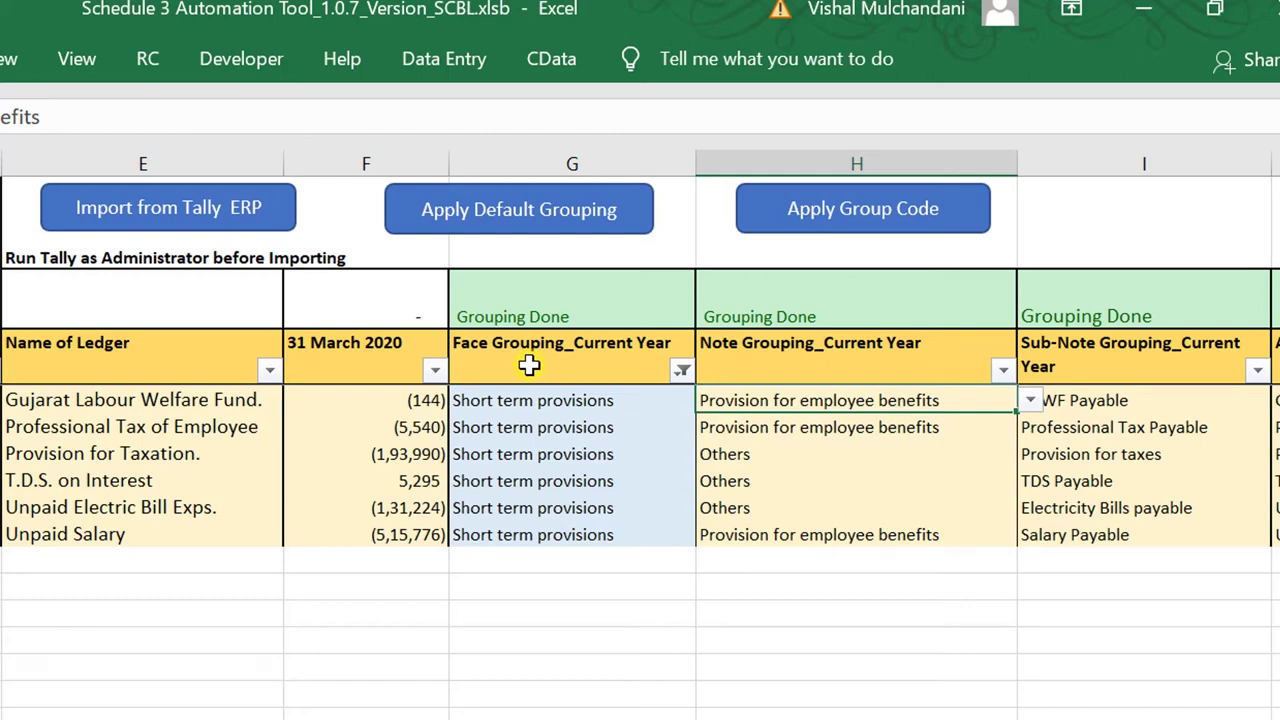
{"action": "key", "text": "Down"}
{"action": "key", "text": "Down"}
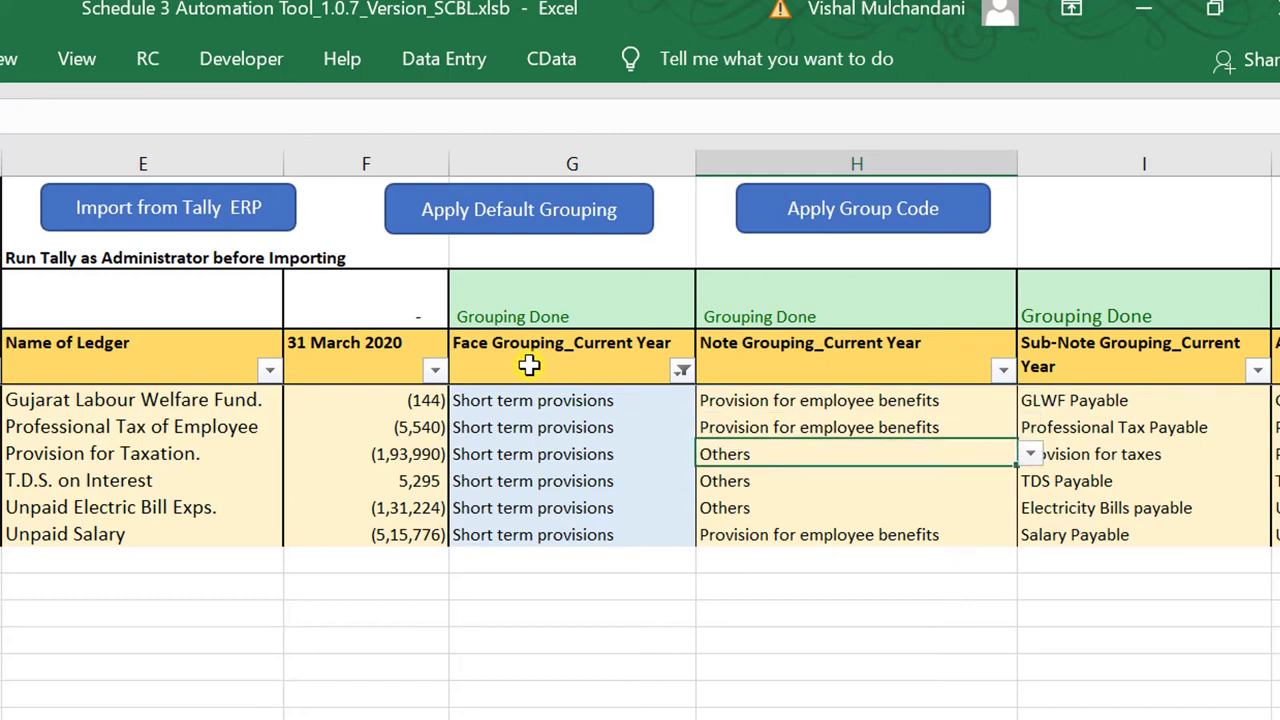
{"action": "key", "text": "Right"}
{"action": "key", "text": "Up"}
{"action": "key", "text": "Up"}
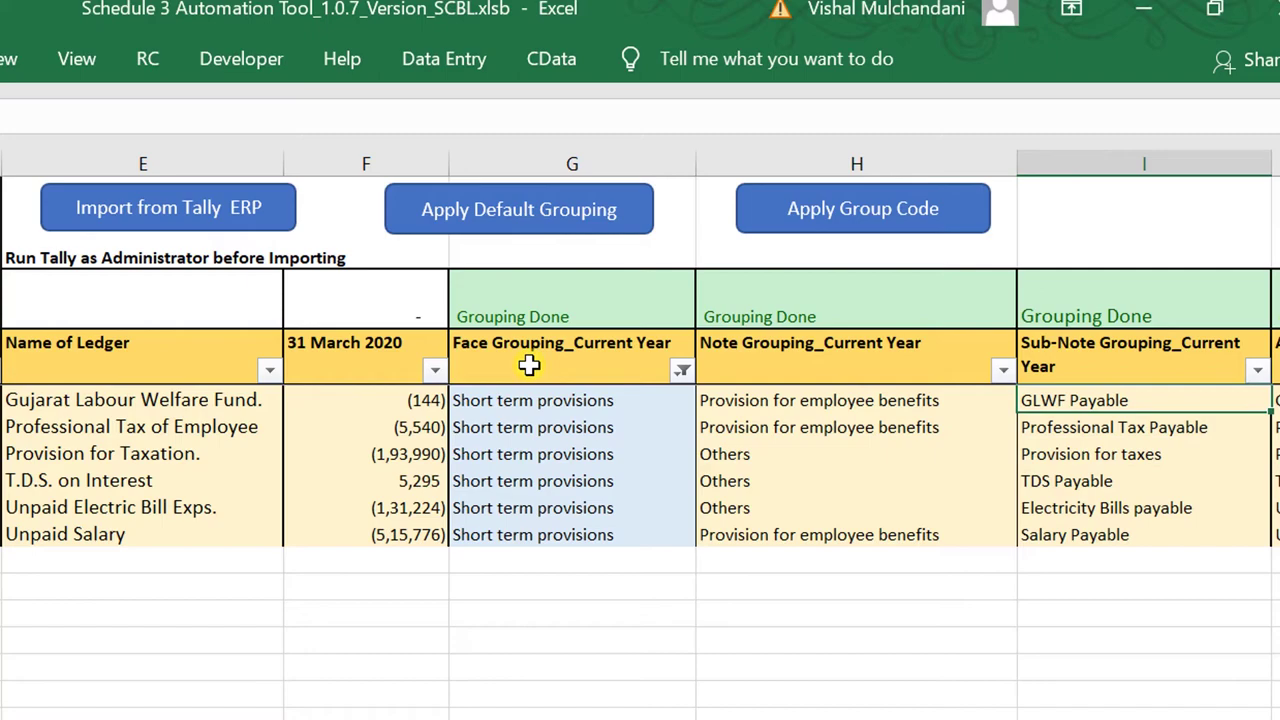
{"action": "key", "text": "shift+Down"}
{"action": "key", "text": "shift+Down"}
{"action": "key", "text": "shift+Down"}
{"action": "key", "text": "shift+Down"}
{"action": "key", "text": "shift+Down"}
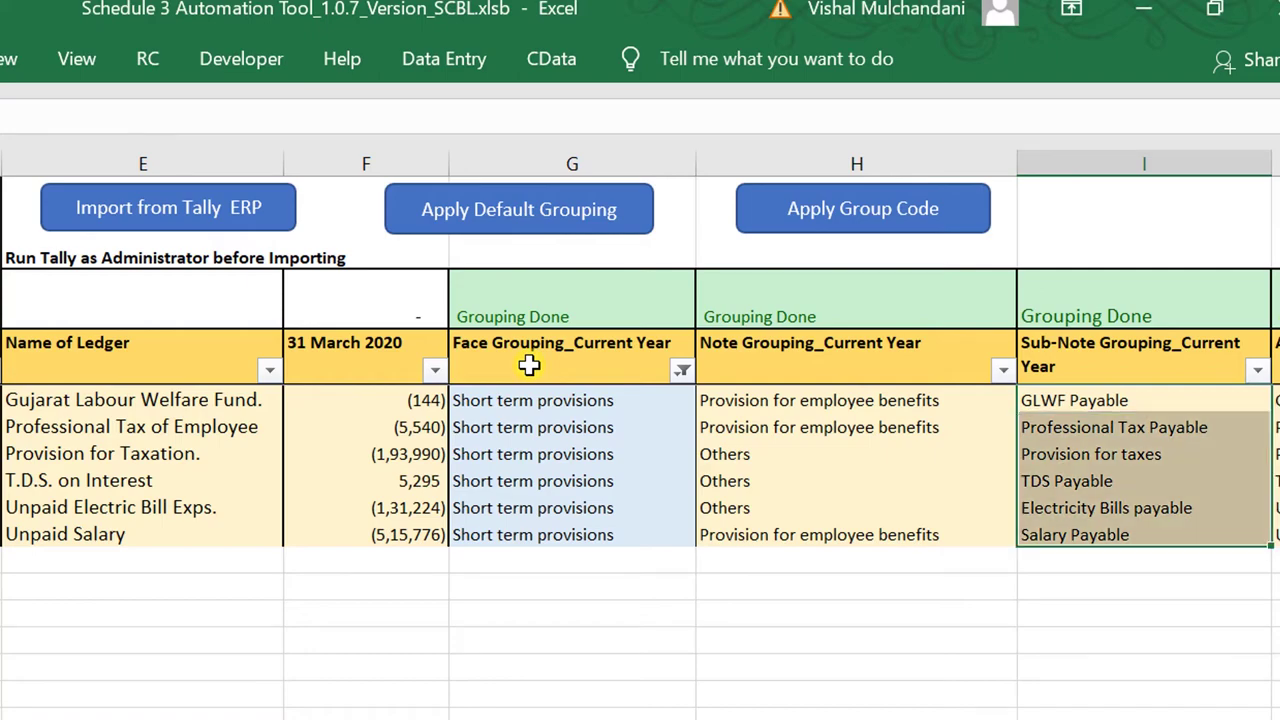
{"action": "key", "text": "Left"}
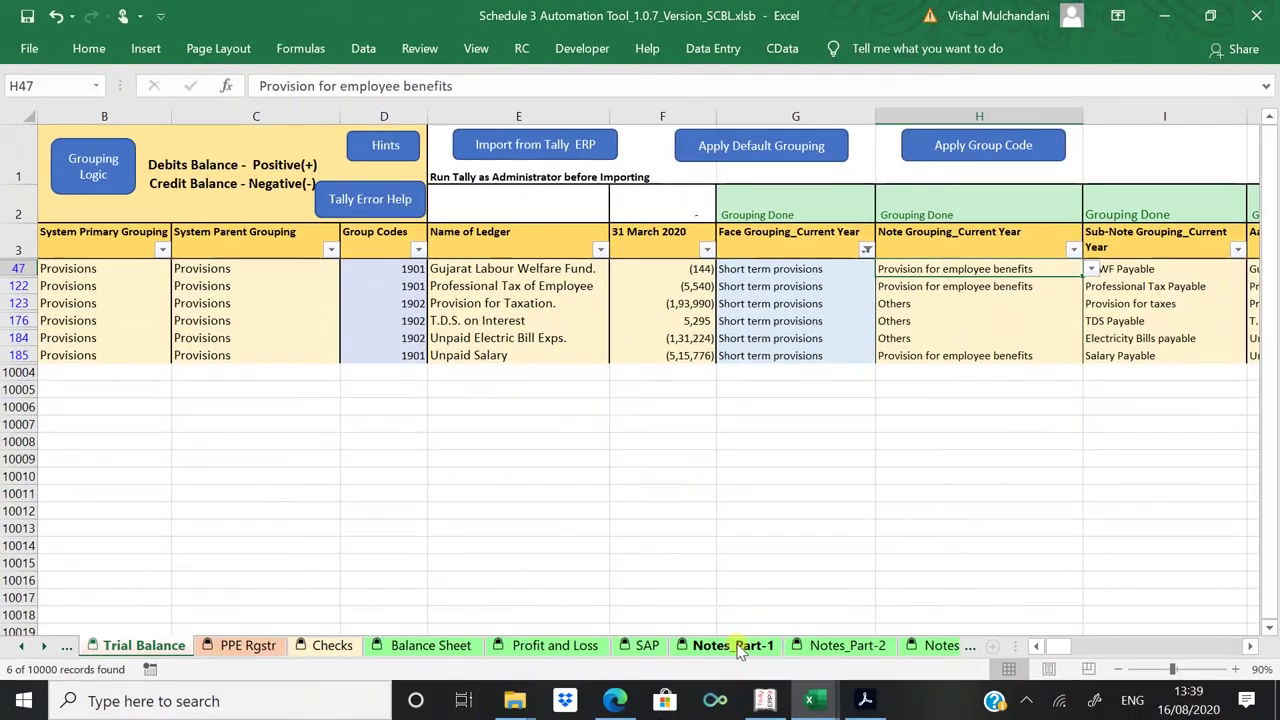
Step: In the Short term provisions note on Notes_Part-1, examine the Provision for employee benefits heading and its sub-note lines with amounts
{"action": "left_click", "coordinate": [737, 645]}
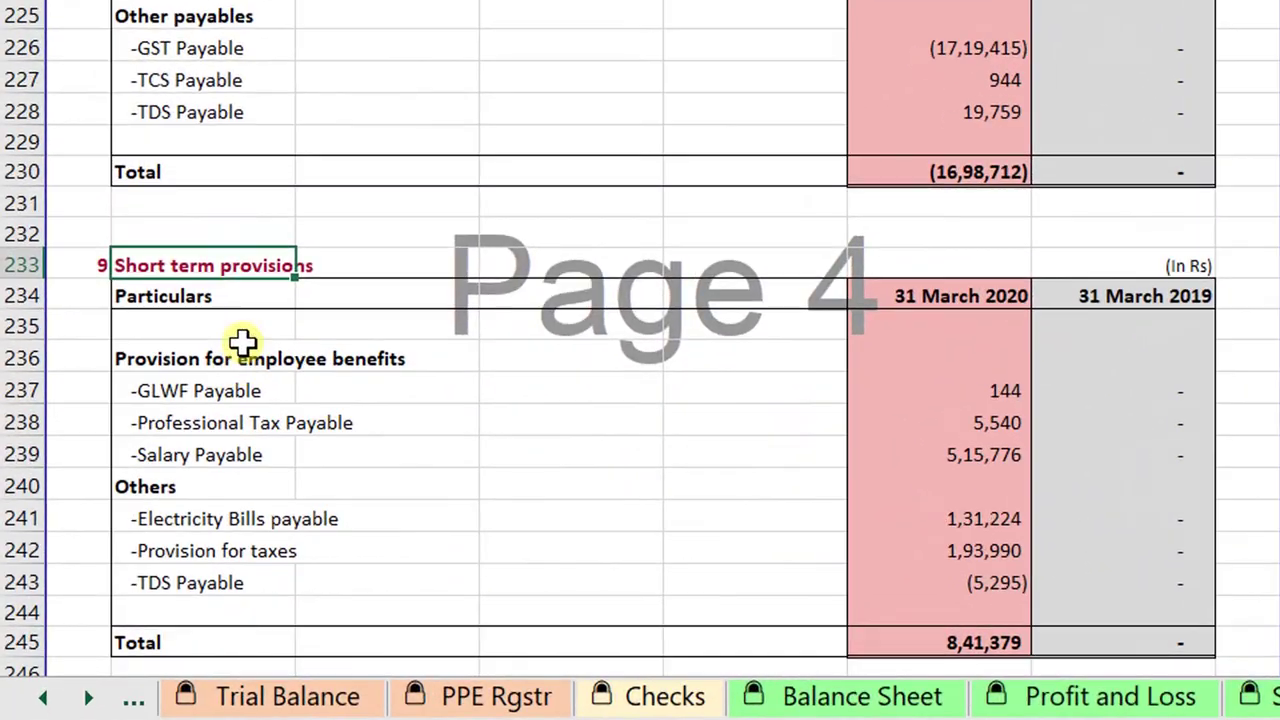
{"action": "left_click", "coordinate": [189, 357]}
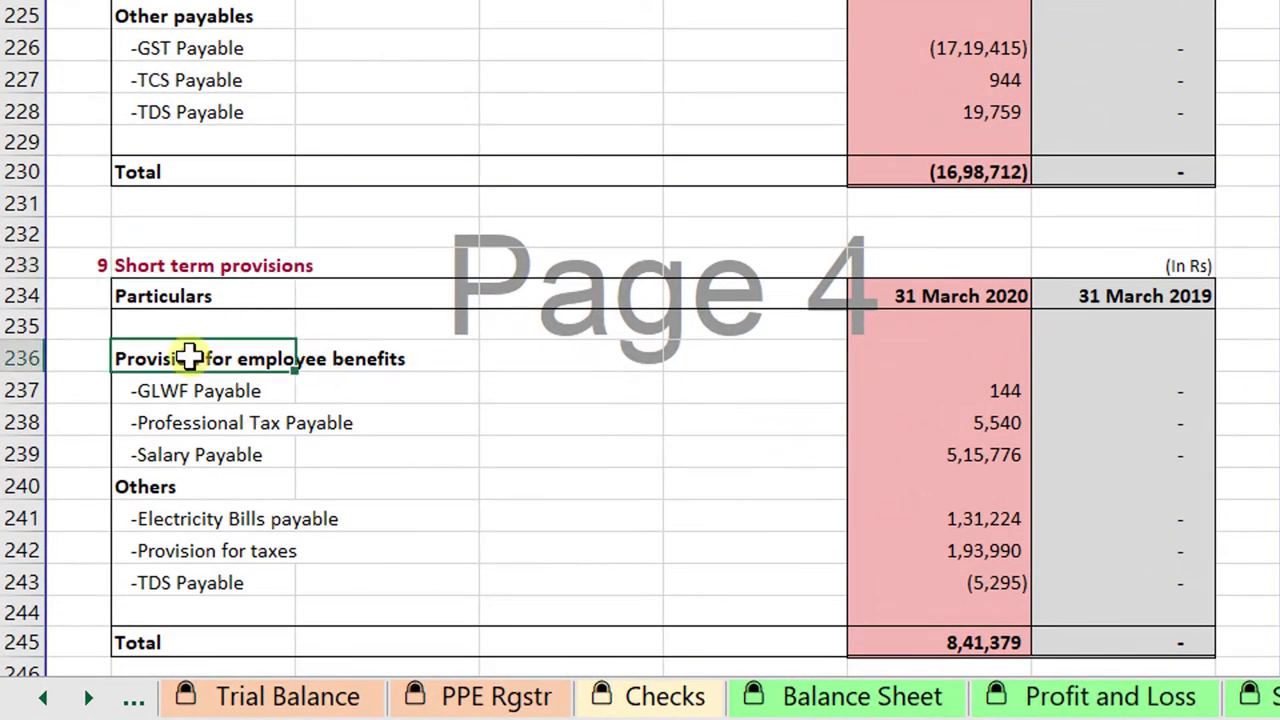
{"action": "left_click", "coordinate": [210, 388]}
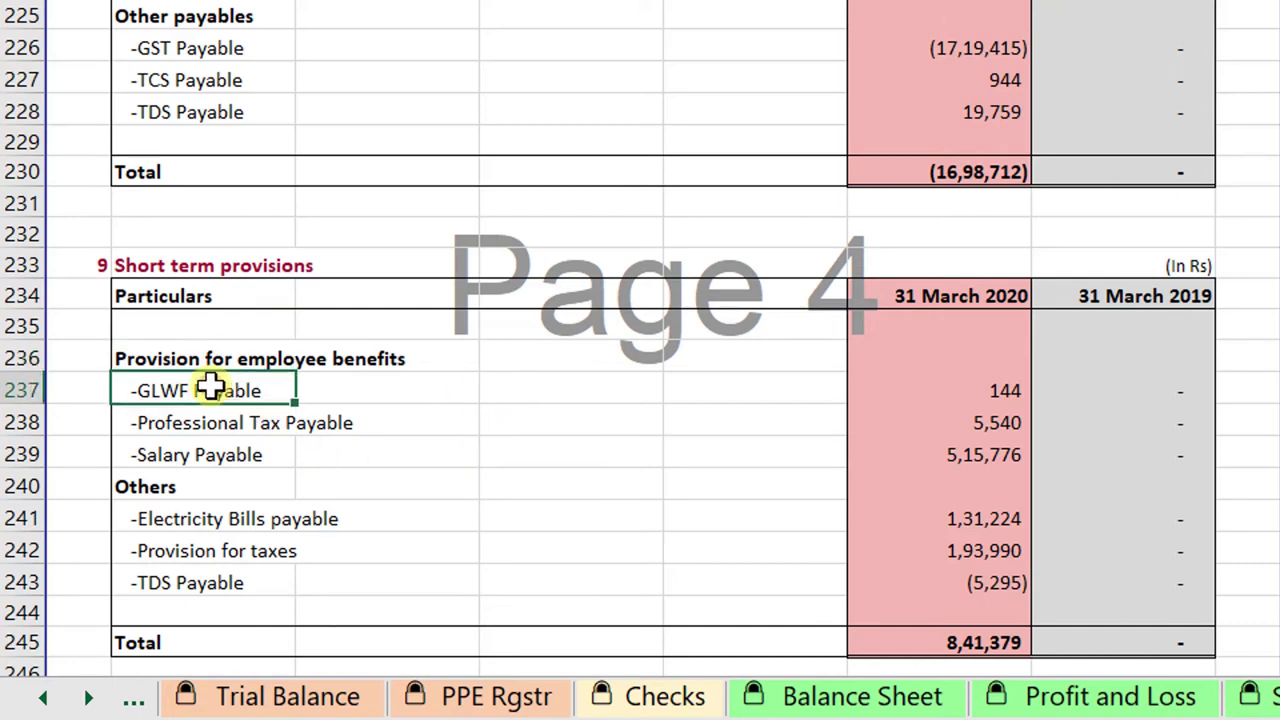
{"action": "key", "text": "ctrl+shift+Down"}
{"action": "key", "text": "shift+Up"}
{"action": "key", "text": "shift+Up"}
{"action": "key", "text": "shift+Up"}
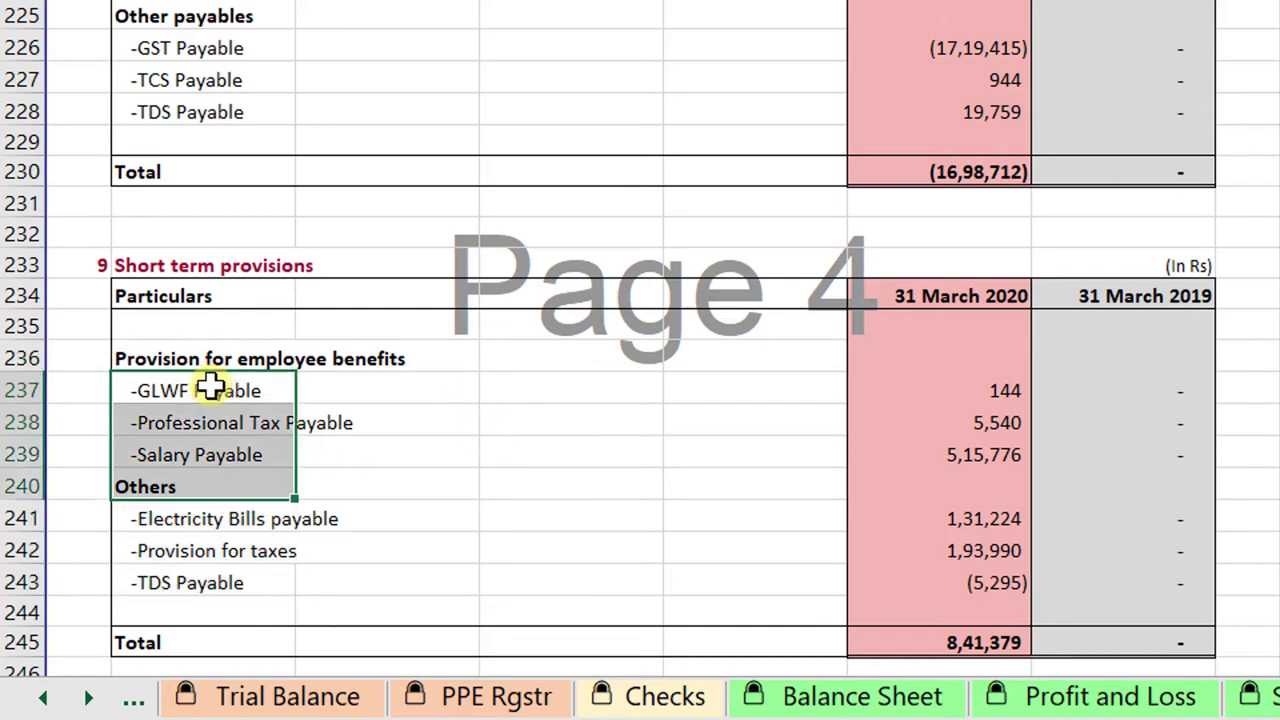
{"action": "key", "text": "shift+Up"}
{"action": "key", "text": "shift+Right"}
{"action": "key", "text": "shift+Right"}
{"action": "key", "text": "shift+Right"}
{"action": "key", "text": "shift+Right"}
{"action": "key", "text": "shift+Right"}
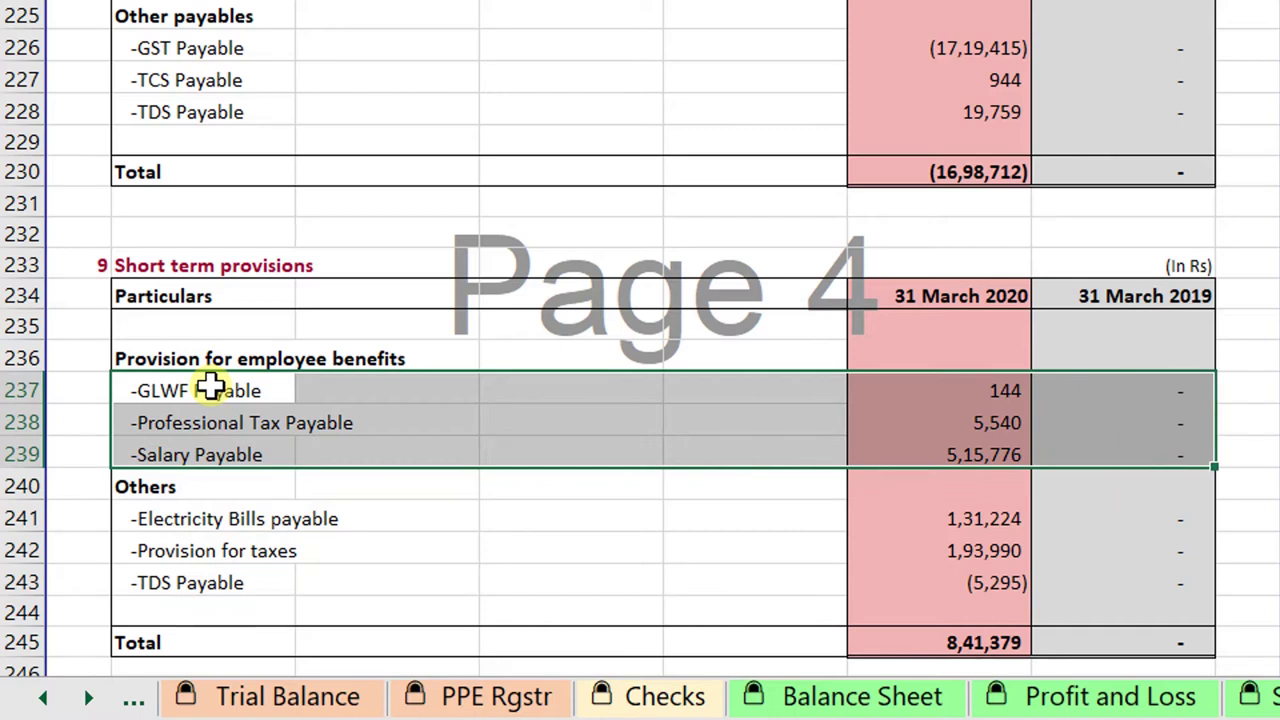
{"action": "key", "text": "shift+Left"}
{"action": "key", "text": "shift+Left"}
Step: Examine the Others heading in the Short term provisions note and the sub-note lines listed under it
{"action": "key", "text": "Down"}
{"action": "key", "text": "Down"}
{"action": "key", "text": "Down"}
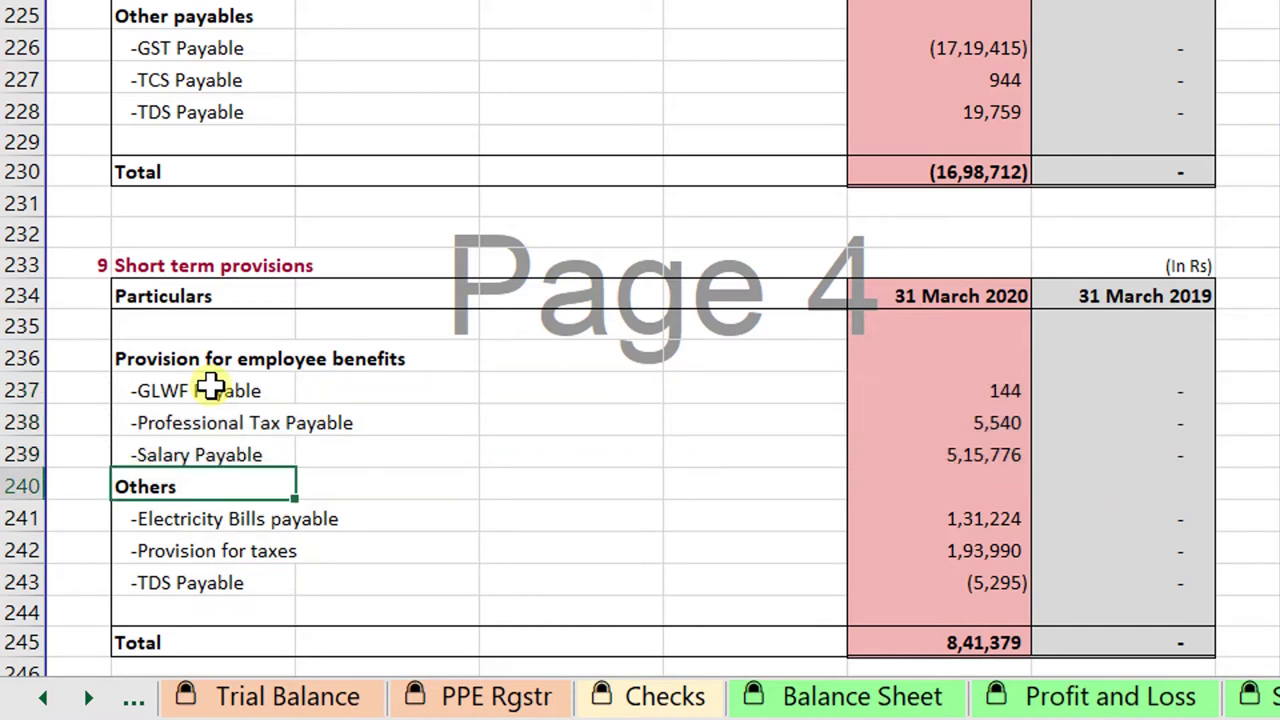
{"action": "key", "text": "Down"}
{"action": "key", "text": "shift+Down"}
{"action": "key", "text": "shift+Down"}
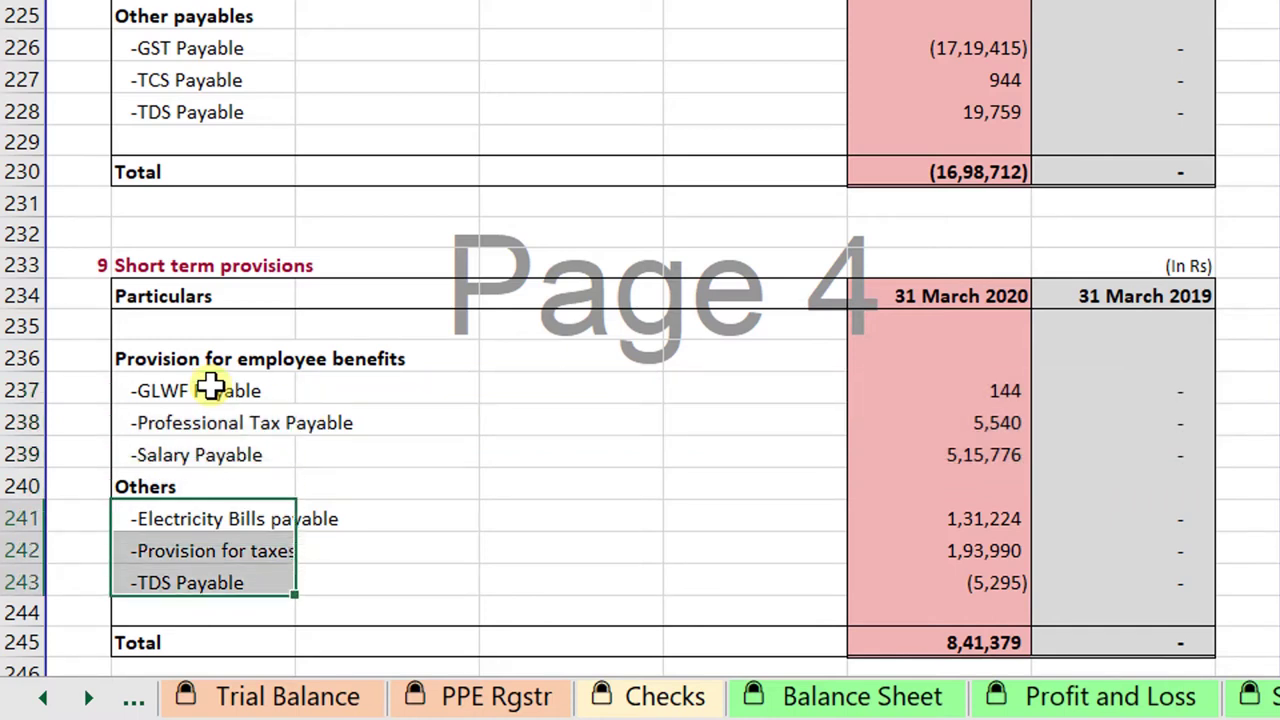
{"action": "key", "text": "Up"}
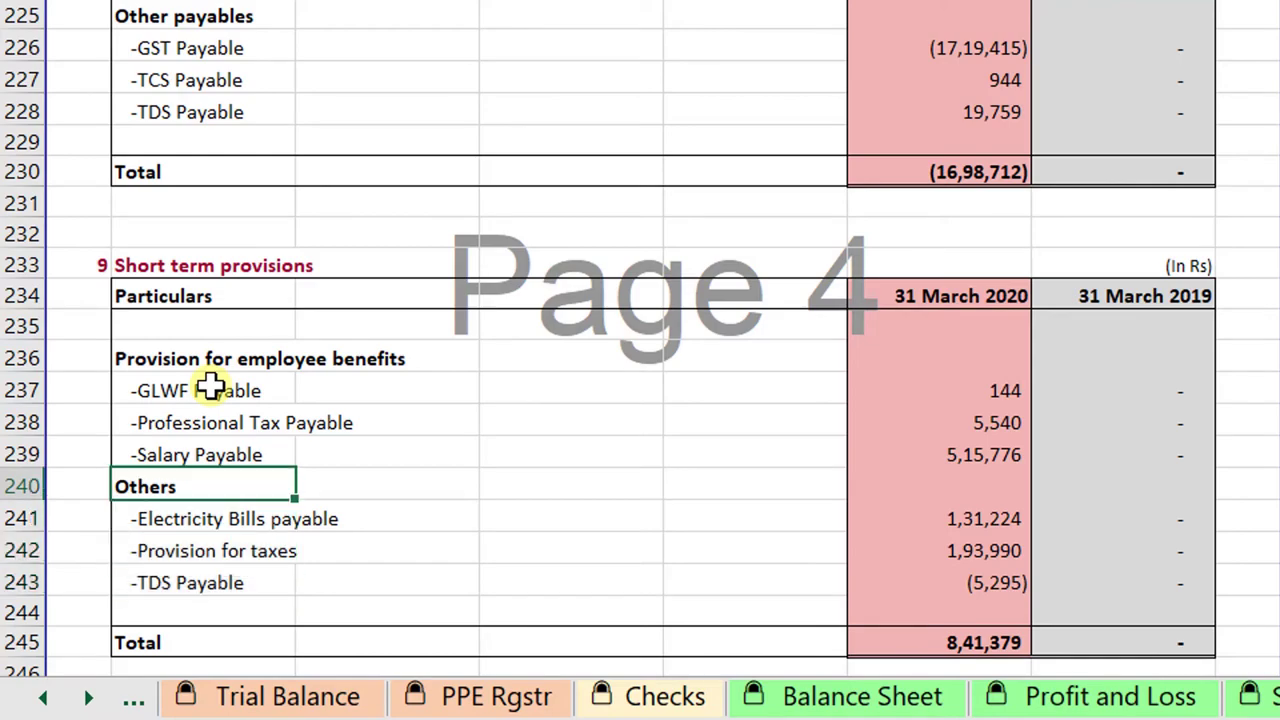
{"action": "key", "text": "Down"}
{"action": "key", "text": "Down"}
{"action": "key", "text": "Down"}
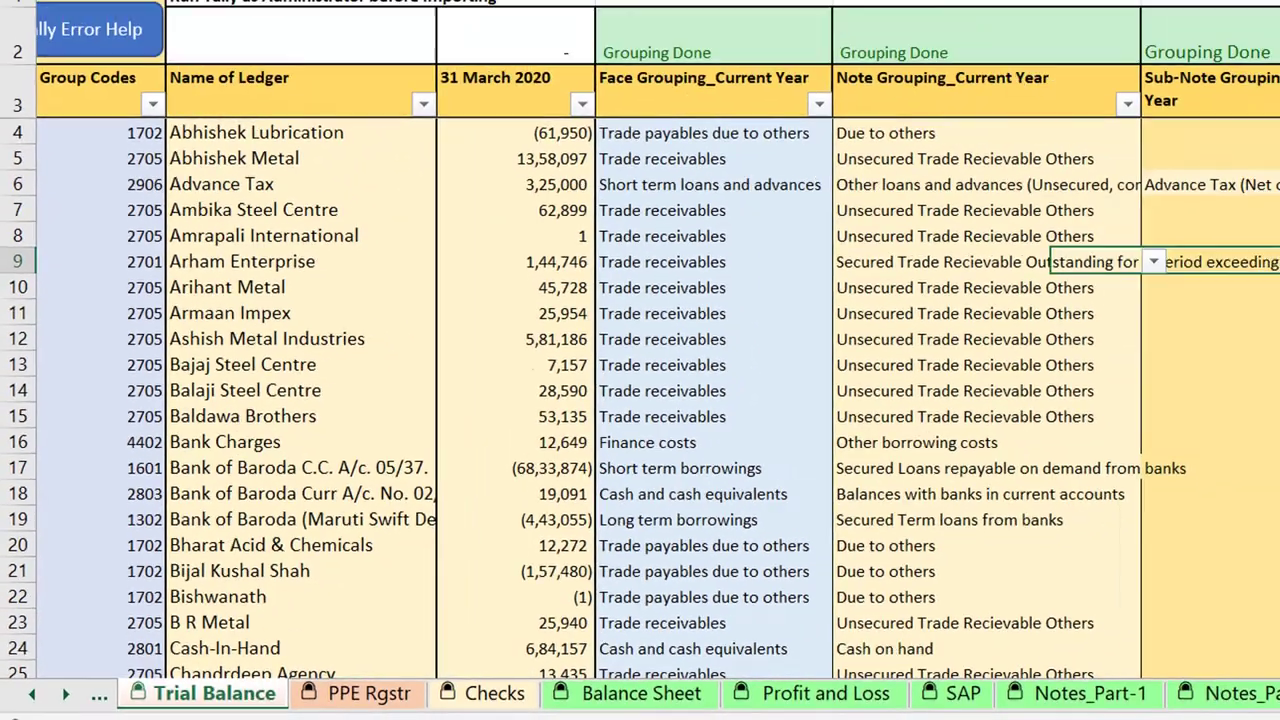
Step: View the Balance Sheet with its 31 March 2020 and 31 March 2019 columns and return to the Trial Balance
{"action": "key", "text": "Left"}
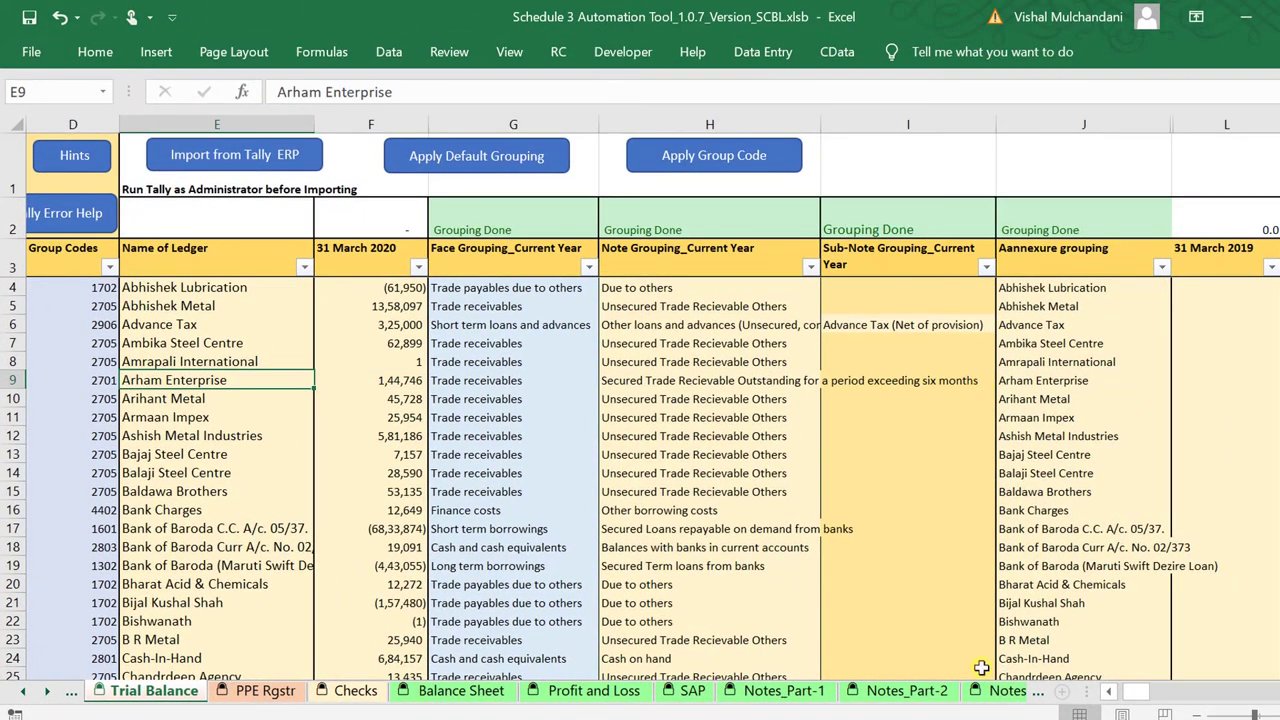
{"action": "left_click", "coordinate": [448, 692]}
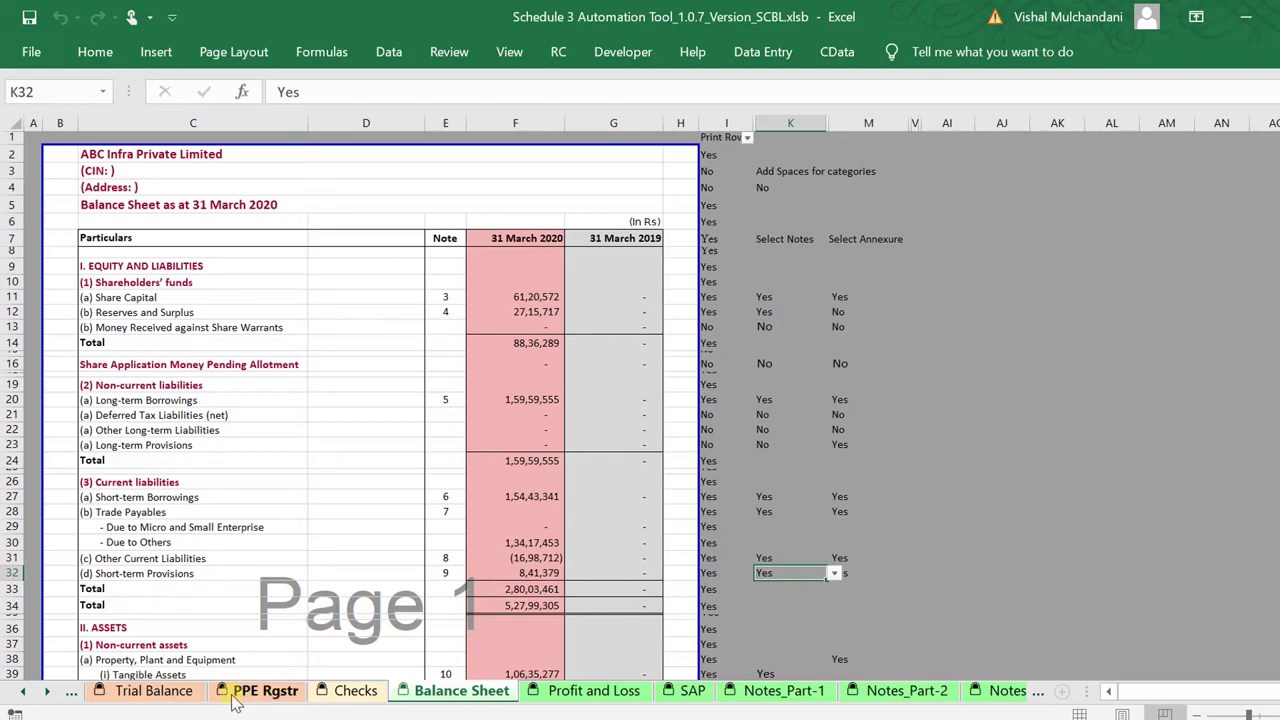
{"action": "left_click", "coordinate": [160, 692]}
Step: Move the Trial Balance's current year data with its groupings to the previous year columns and confirm the transfer
{"action": "left_click", "coordinate": [1094, 395]}
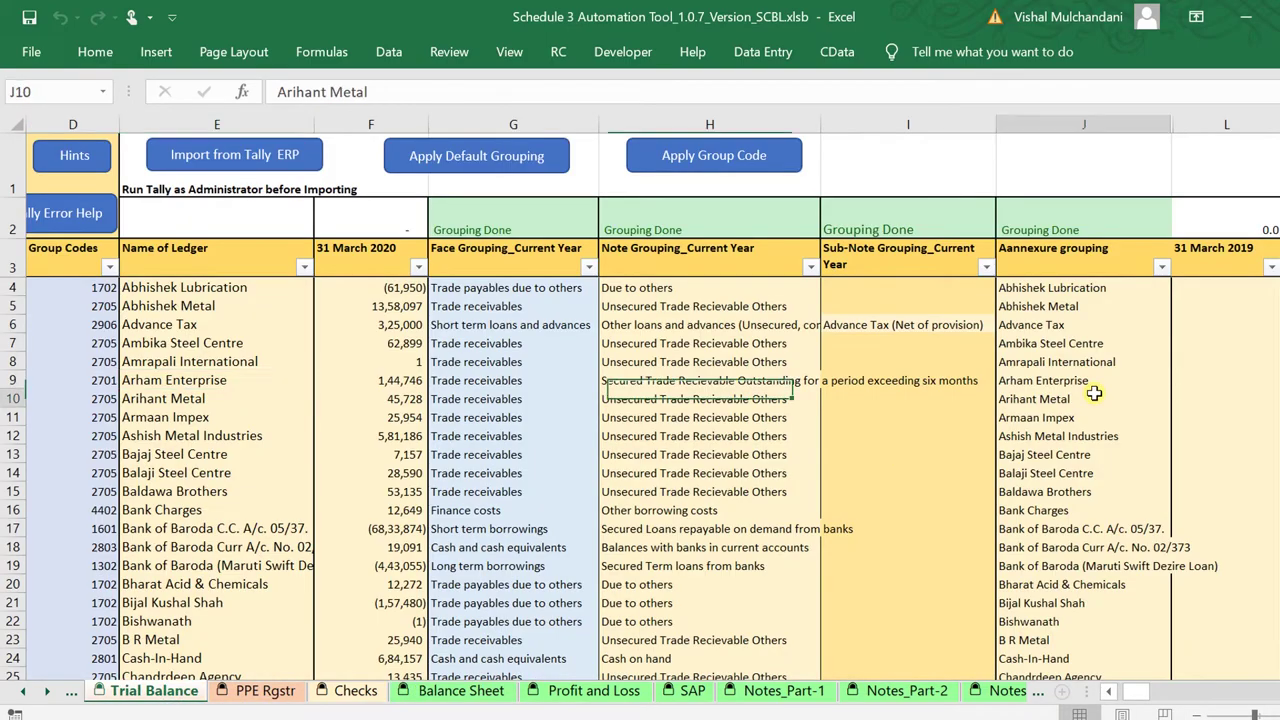
{"action": "key", "text": "Right"}
{"action": "key", "text": "Right"}
{"action": "key", "text": "Right"}
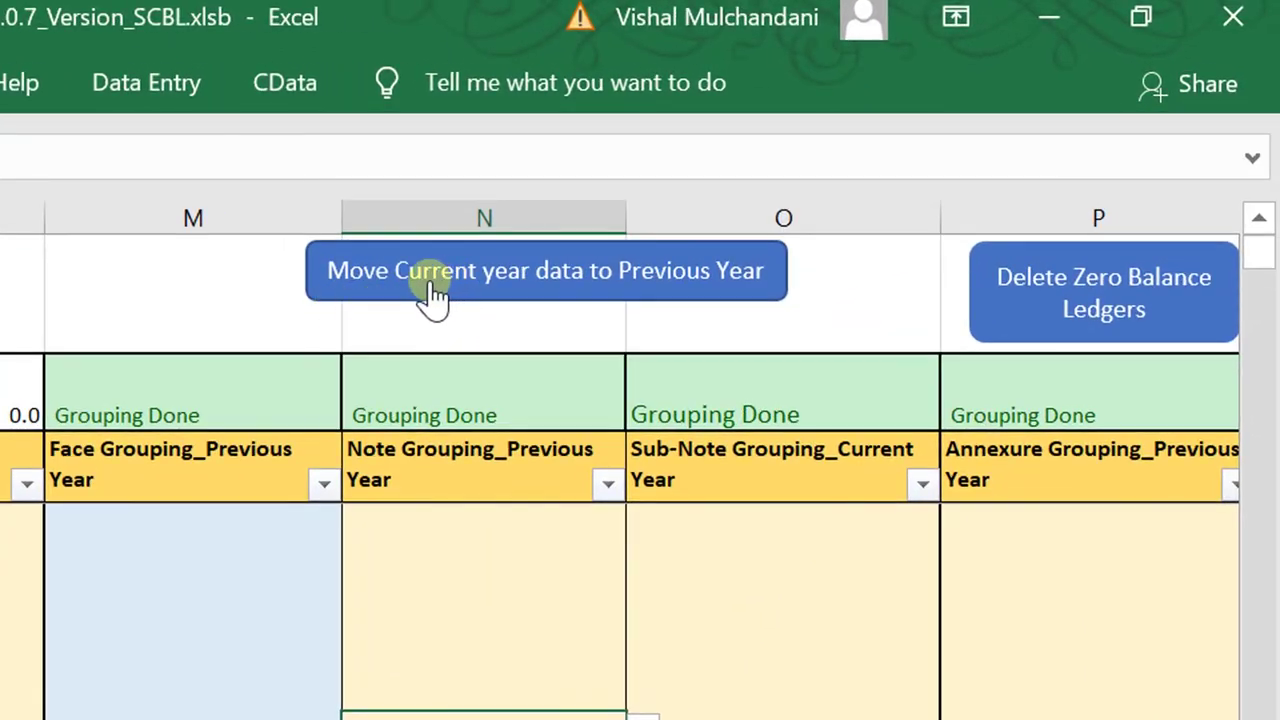
{"action": "left_click", "coordinate": [438, 295]}
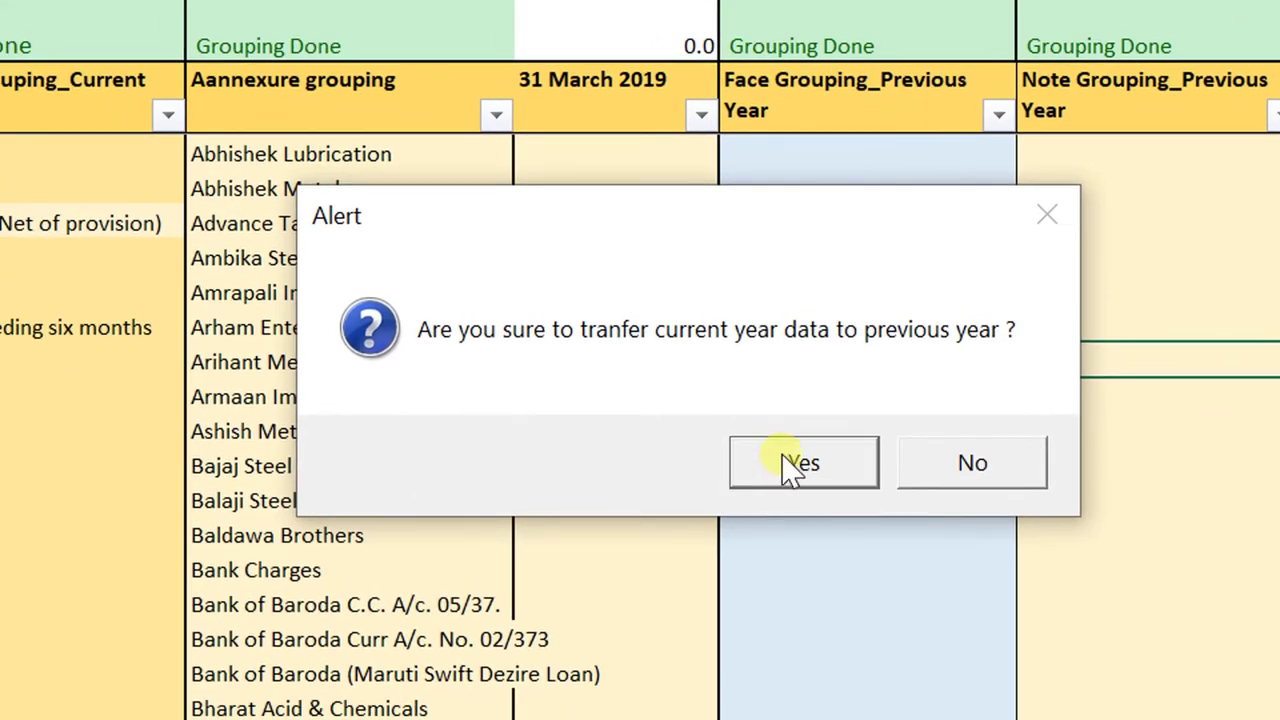
{"action": "left_click", "coordinate": [792, 468]}
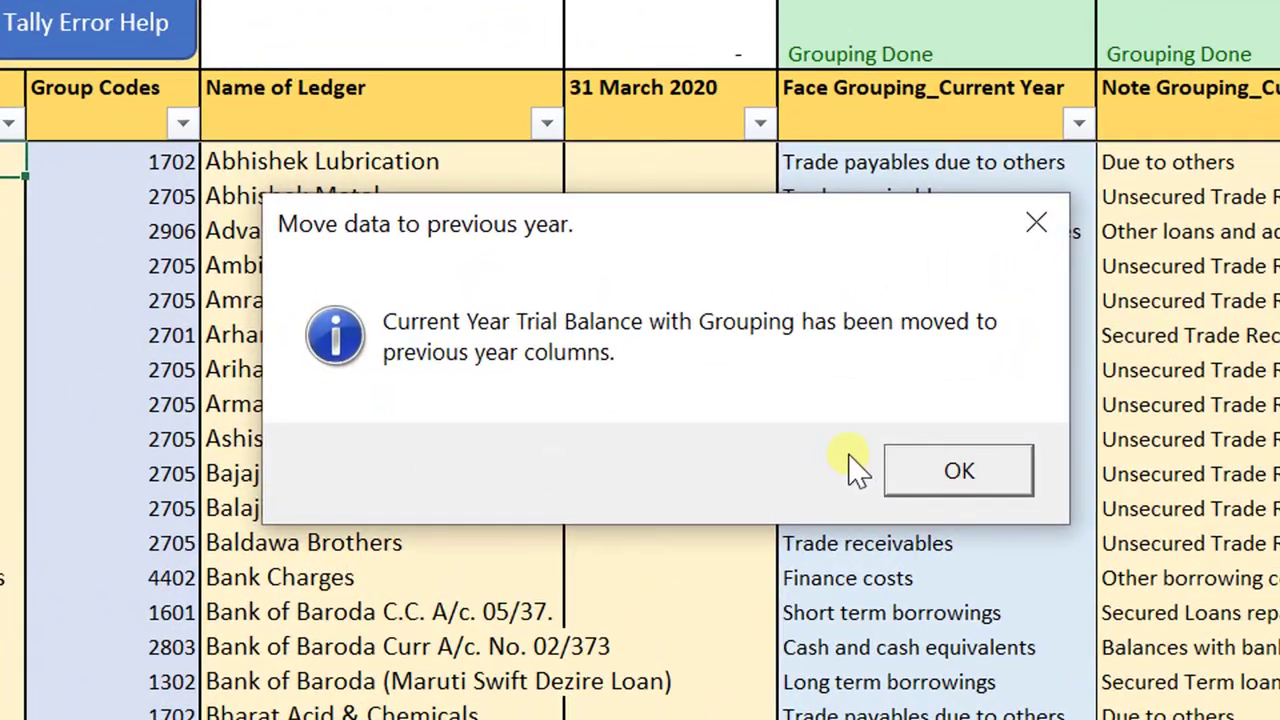
{"action": "left_click", "coordinate": [955, 474]}
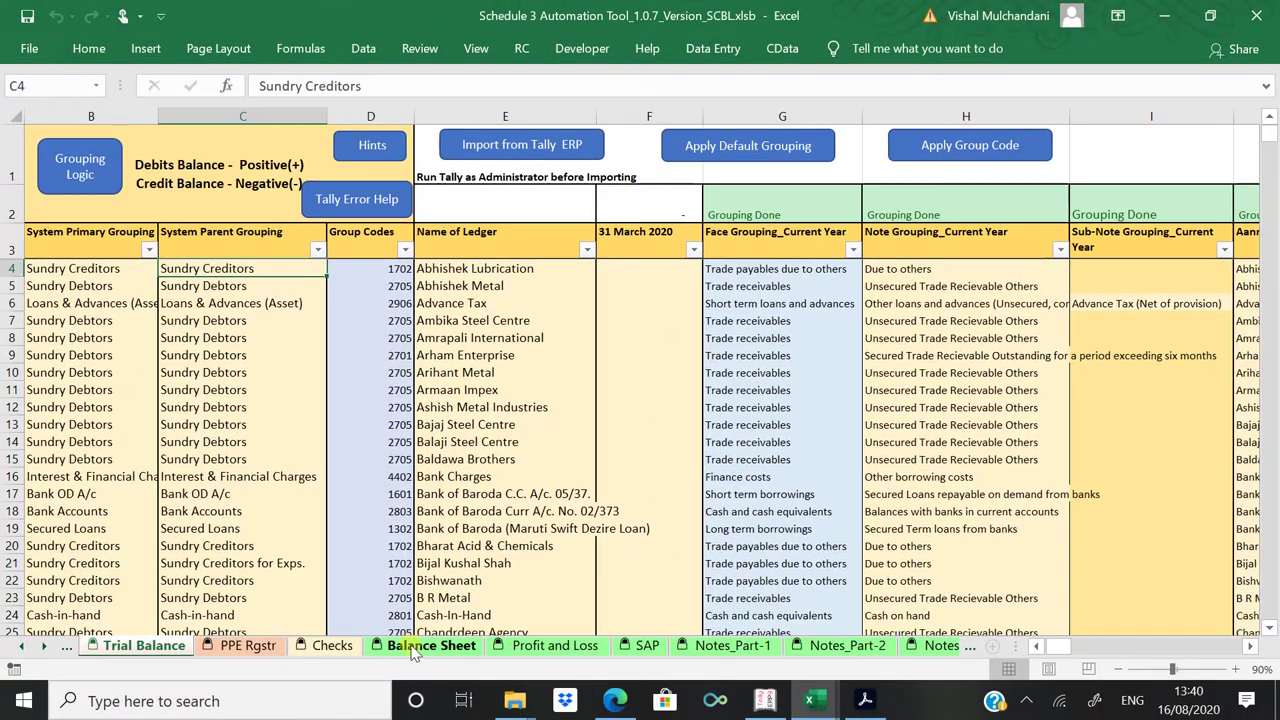
Step: Check the transferred figures on the Balance Sheet and the Advance Tax ledger's current year groupings on the Trial Balance
{"action": "left_click", "coordinate": [418, 645]}
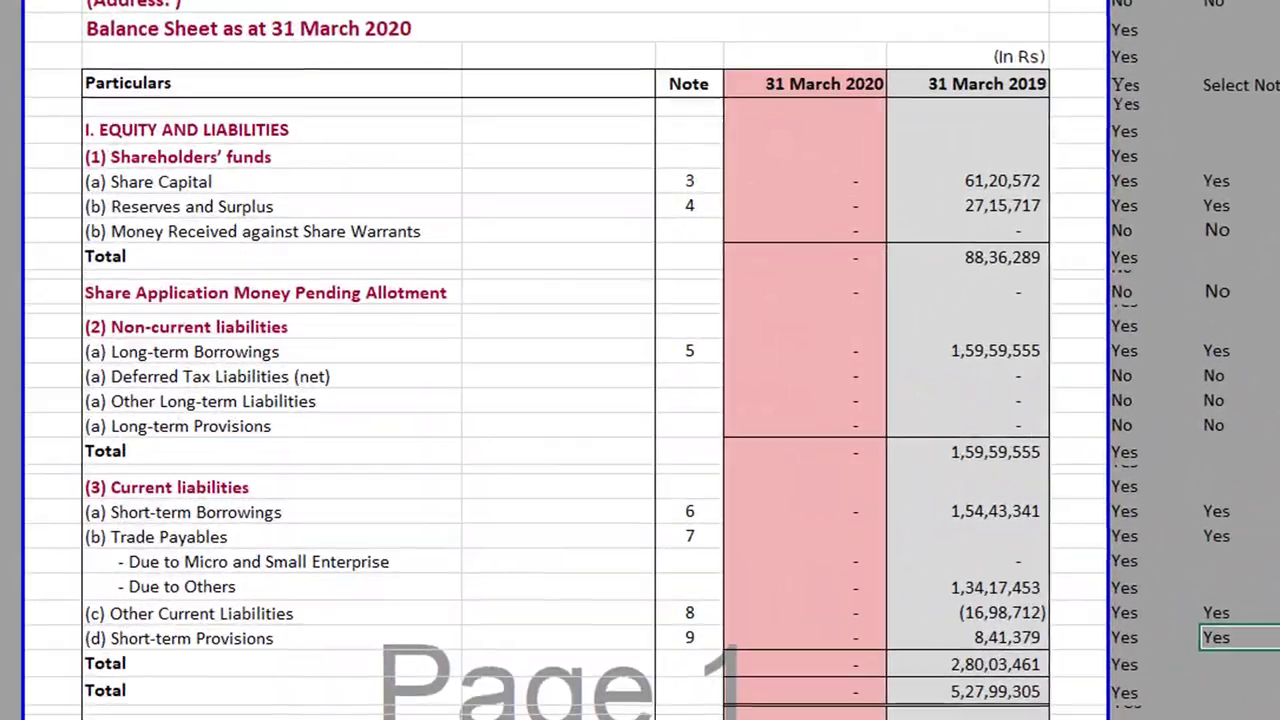
{"action": "key", "text": "ctrl+Page_Down"}
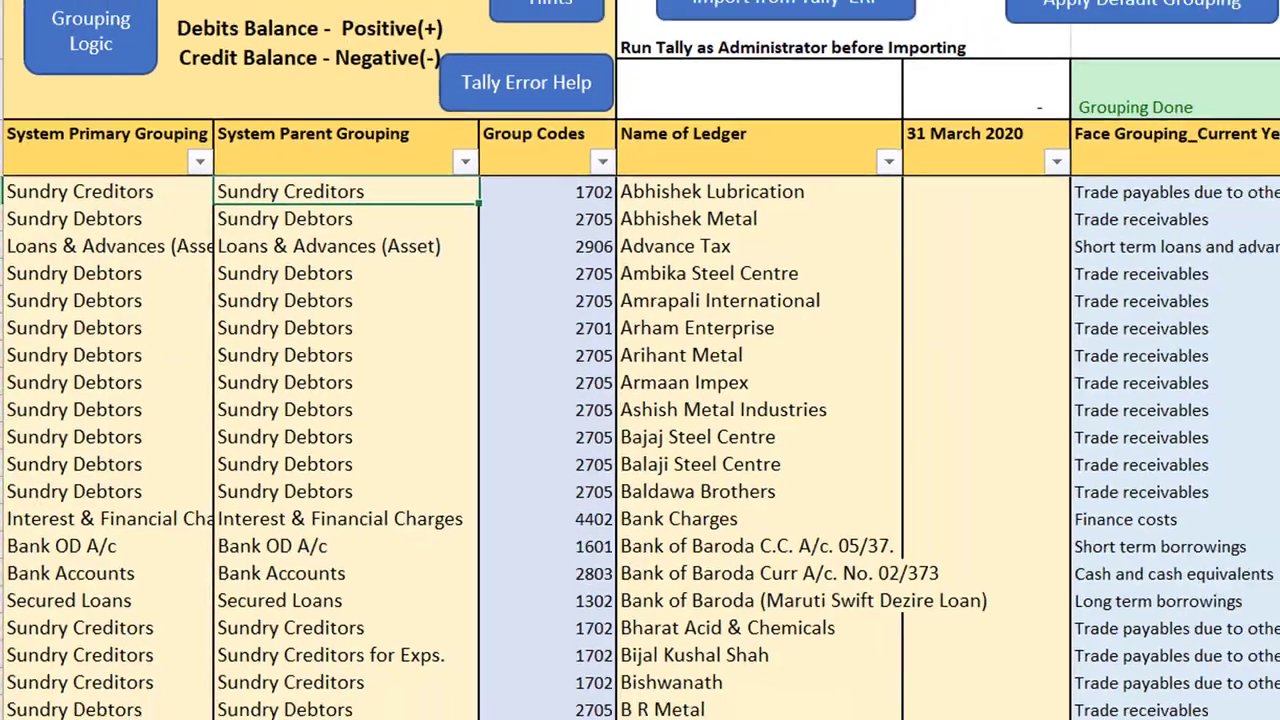
{"action": "key", "text": "shift+Right"}
{"action": "key", "text": "shift+Right"}
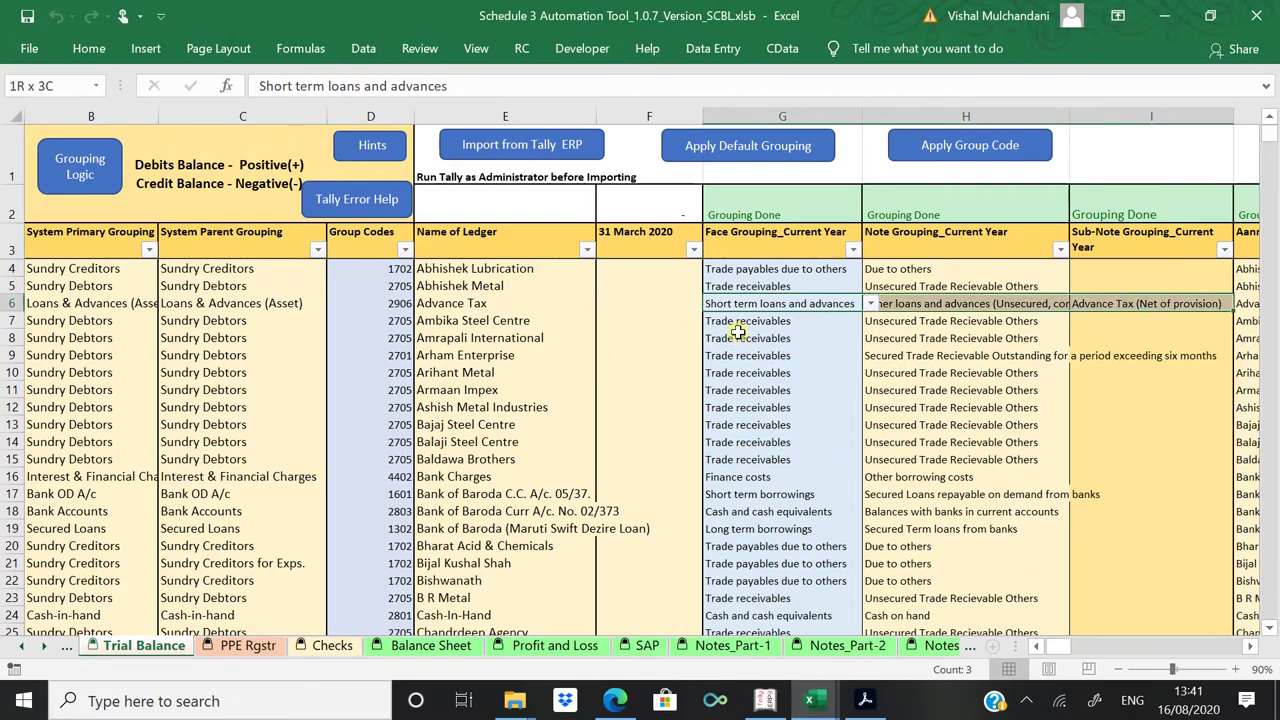
{"action": "key", "text": "shift+Right"}
{"action": "key", "text": "Left"}
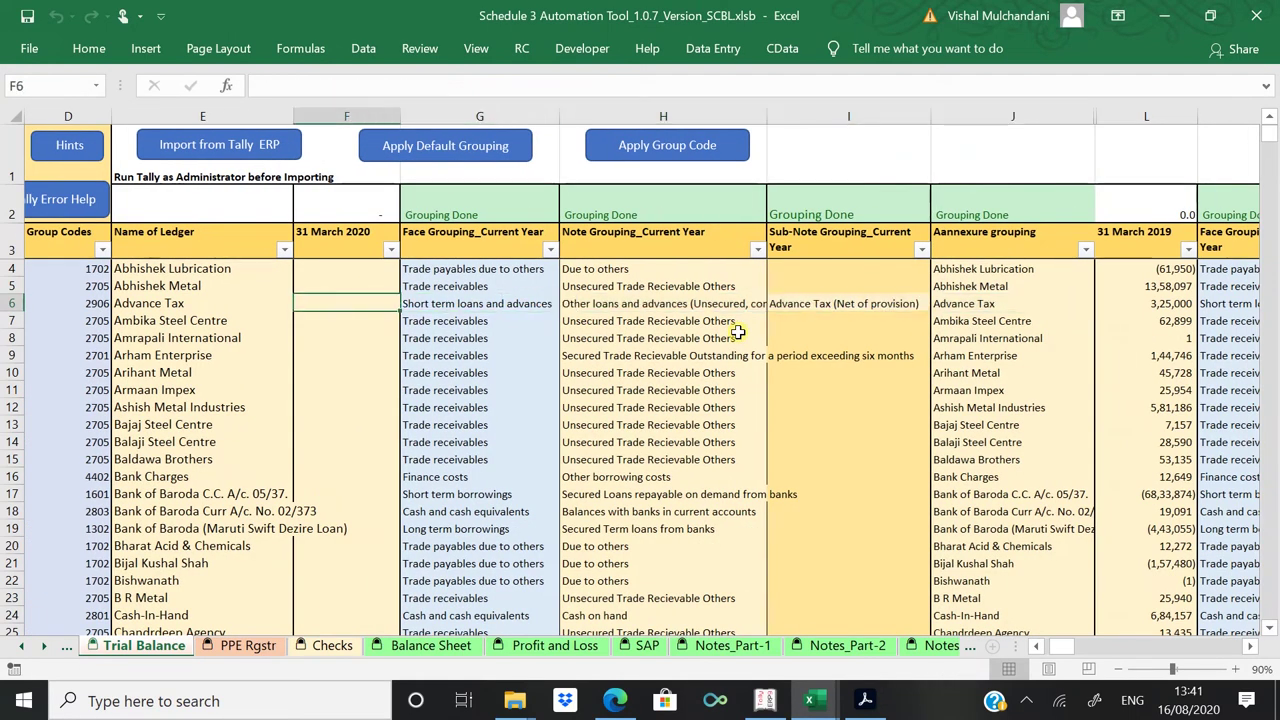
Step: Examine the 31 March 2020 amount column of the Trial Balance down the ledger list and return to the first ledger
{"action": "key", "text": "shift+Up"}
{"action": "key", "text": "shift+Up"}
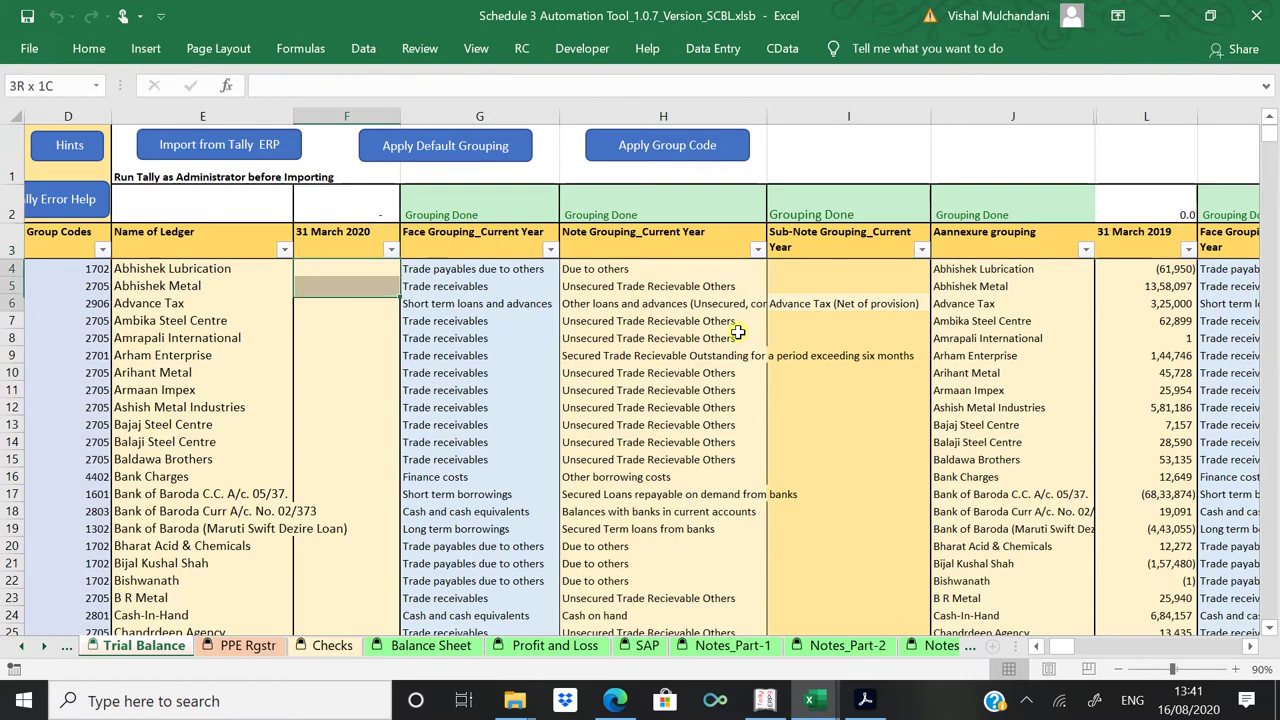
{"action": "key", "text": "shift+Down"}
{"action": "key", "text": "shift+Down"}
{"action": "key", "text": "shift+Down"}
{"action": "key", "text": "shift+Down"}
{"action": "key", "text": "shift+Down"}
{"action": "key", "text": "shift+Down"}
{"action": "key", "text": "shift+Down"}
{"action": "key", "text": "shift+Down"}
{"action": "key", "text": "shift+Down"}
{"action": "key", "text": "shift+Down"}
{"action": "key", "text": "shift+Down"}
{"action": "key", "text": "shift+Down"}
{"action": "key", "text": "shift+Down"}
{"action": "key", "text": "shift+Down"}
{"action": "key", "text": "shift+Down"}
{"action": "key", "text": "shift+Down"}
{"action": "key", "text": "shift+Down"}
{"action": "key", "text": "shift+Down"}
{"action": "key", "text": "shift+Down"}
{"action": "key", "text": "shift+Down"}
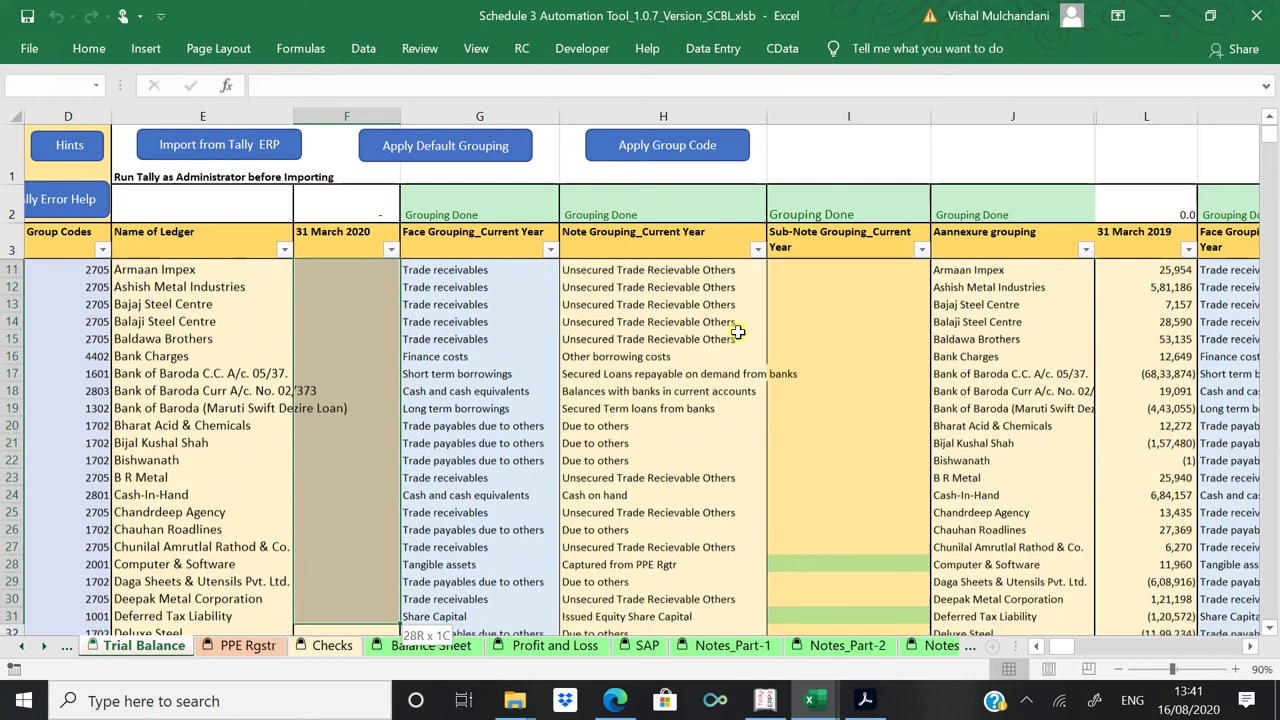
{"action": "key", "text": "shift+Down"}
{"action": "key", "text": "shift+Down"}
{"action": "key", "text": "shift+Down"}
{"action": "key", "text": "shift+Down"}
{"action": "key", "text": "shift+Down"}
{"action": "key", "text": "shift+Down"}
{"action": "key", "text": "shift+Down"}
{"action": "key", "text": "shift+Down"}
{"action": "key", "text": "shift+Down"}
{"action": "key", "text": "shift+Down"}
{"action": "key", "text": "shift+Down"}
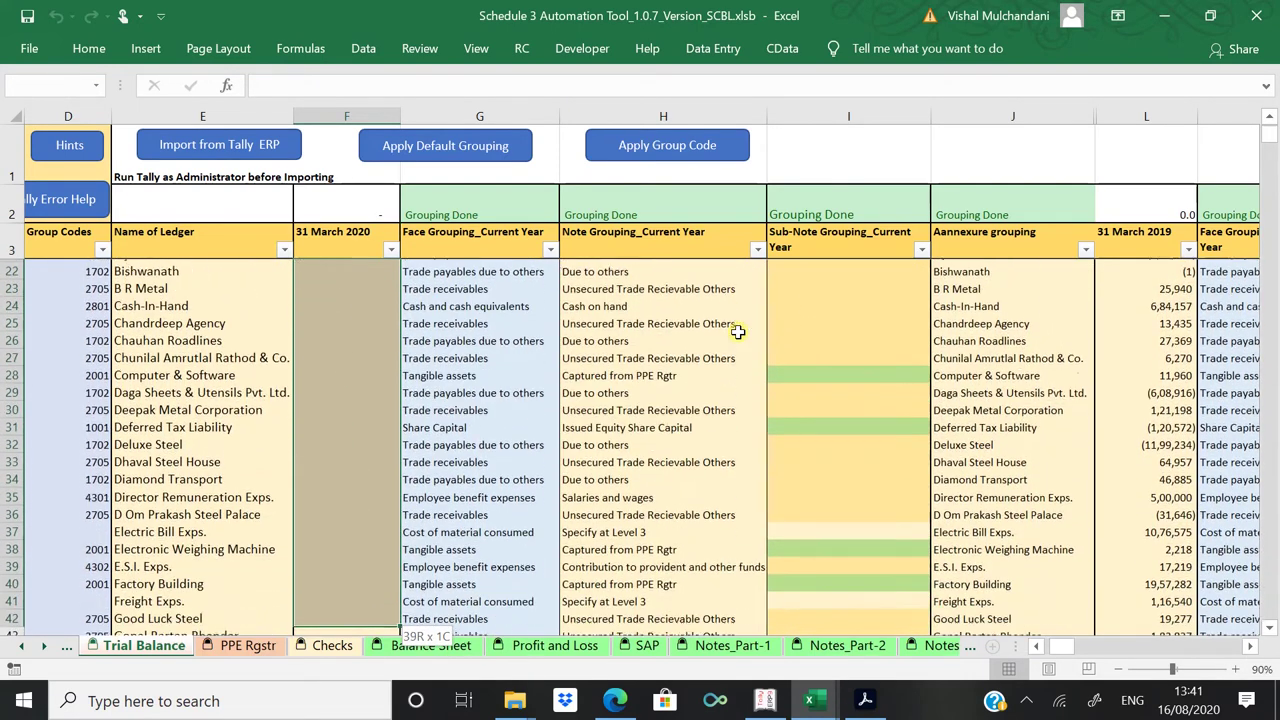
{"action": "key", "text": "shift+Down"}
{"action": "key", "text": "ctrl+Home"}
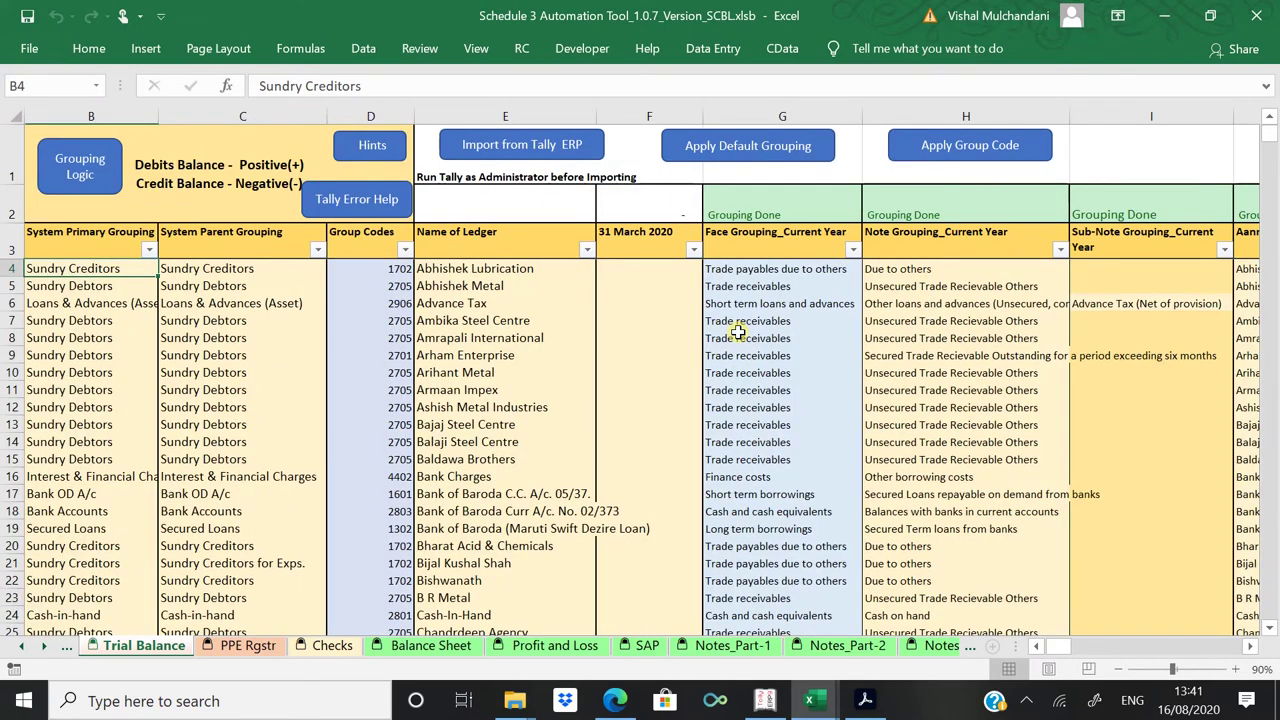
Step: Switch to Tally.ERP 9, leave its Balance Sheet report and set the period from 1-4-2019 to 31-3-2020
{"action": "key", "text": "alt+Tab"}
{"action": "key", "text": "alt+Tab"}
{"action": "key", "text": "alt+Tab"}
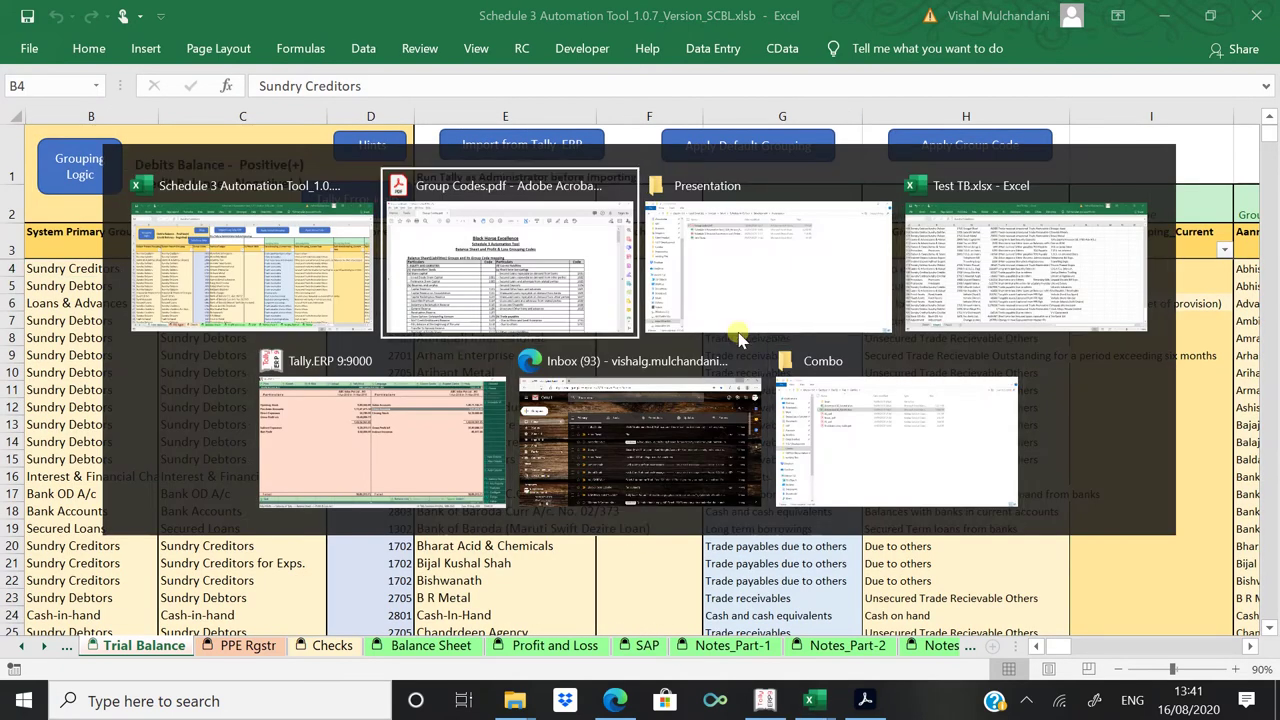
{"action": "key", "text": "alt+Tab"}
{"action": "key", "text": "Escape"}
{"action": "key", "text": "Escape"}
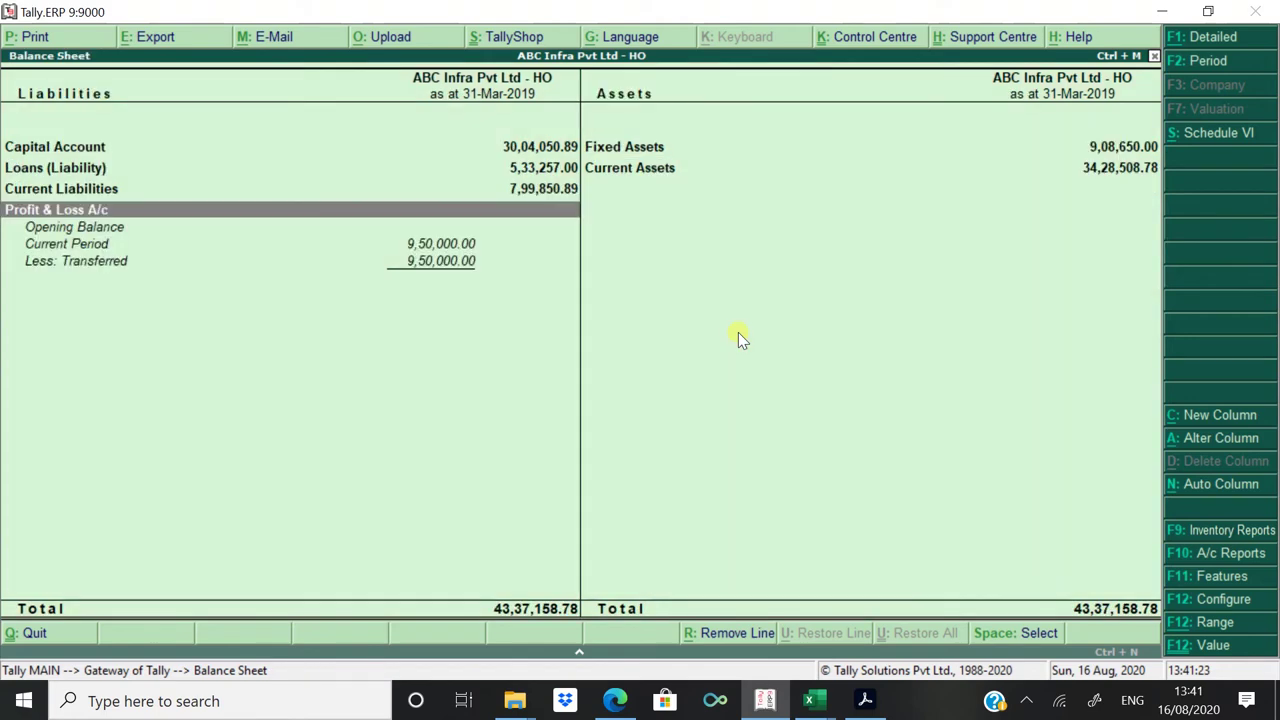
{"action": "key", "text": "alt+F2"}
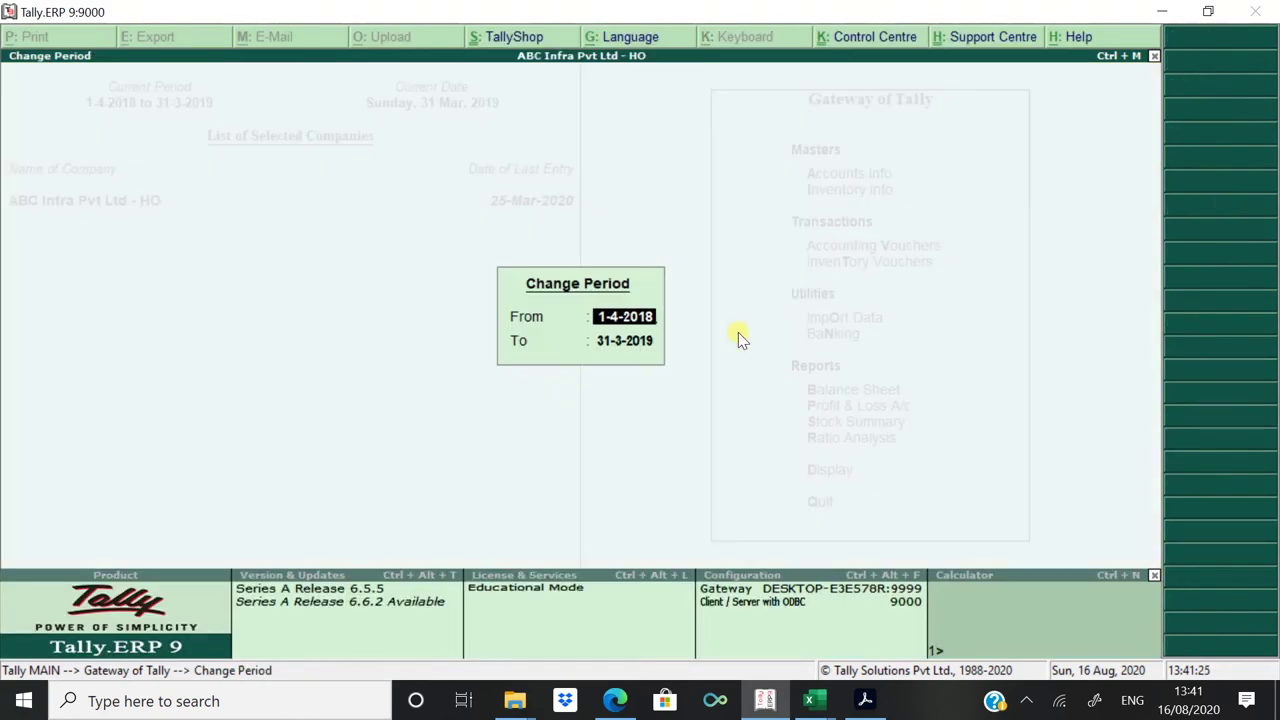
{"action": "key", "text": "BackSpace"}
{"action": "type", "text": "9"}
{"action": "key", "text": "Return"}
{"action": "key", "text": "BackSpace"}
{"action": "key", "text": "BackSpace"}
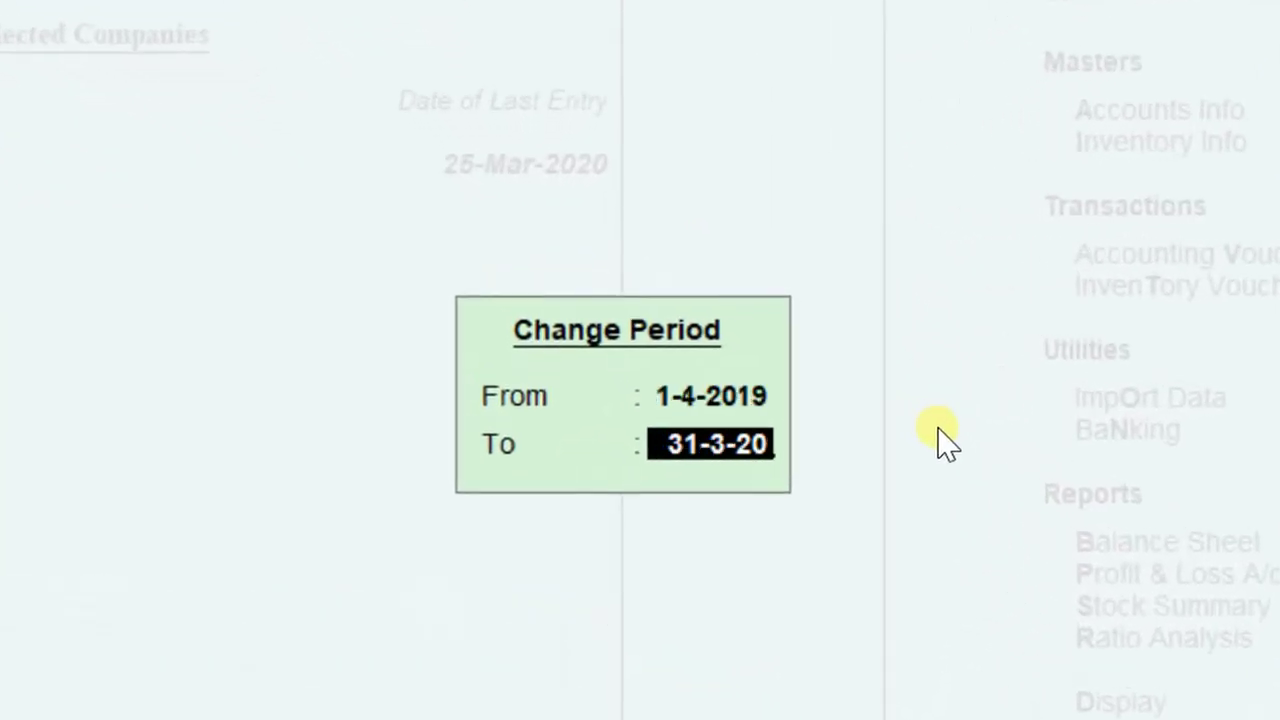
{"action": "type", "text": "20"}
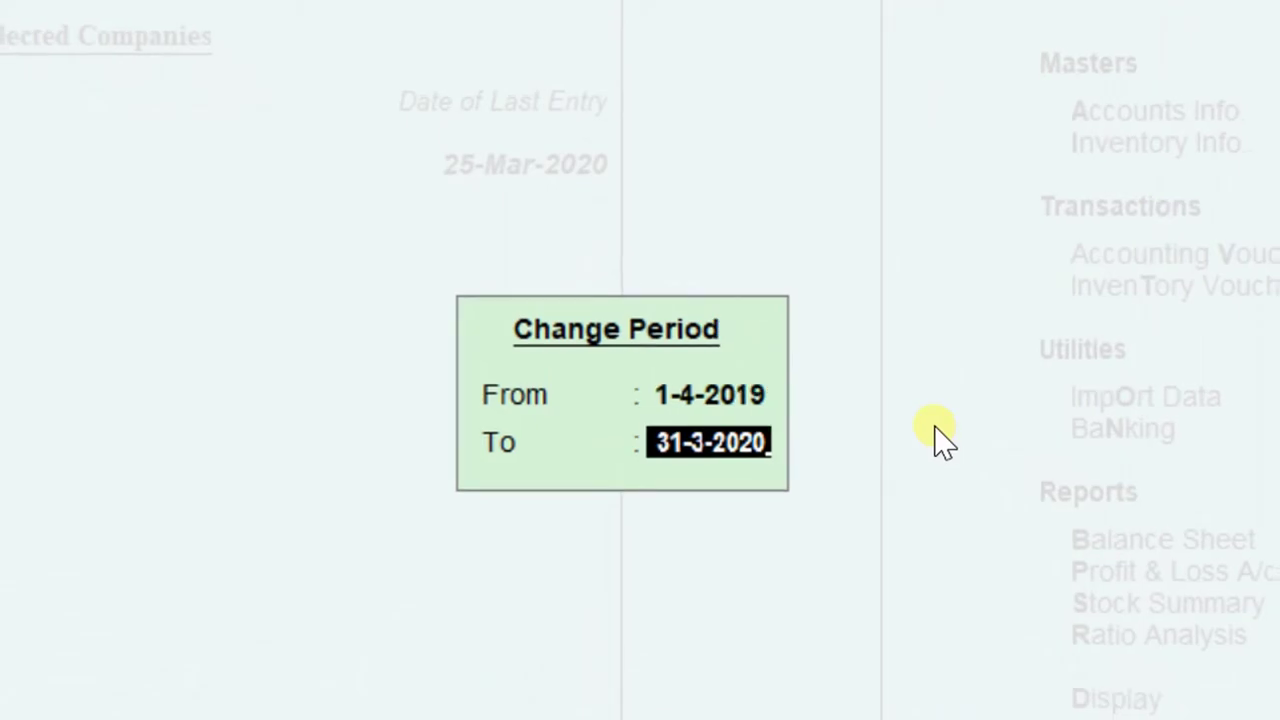
{"action": "key", "text": "Return"}
Step: Switch back to the Schedule 3 workbook in Excel and import the current year trial balance from Tally ERP
{"action": "key", "text": "alt+Tab"}
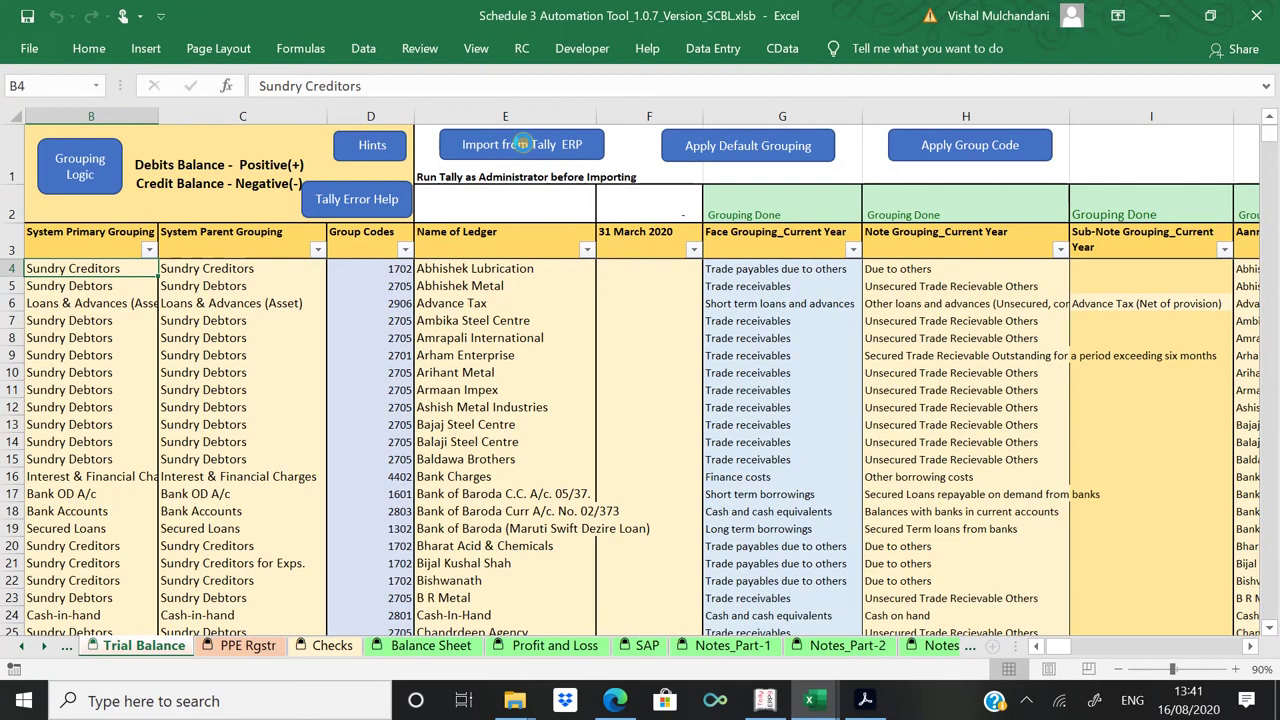
{"action": "left_click", "coordinate": [521, 144]}
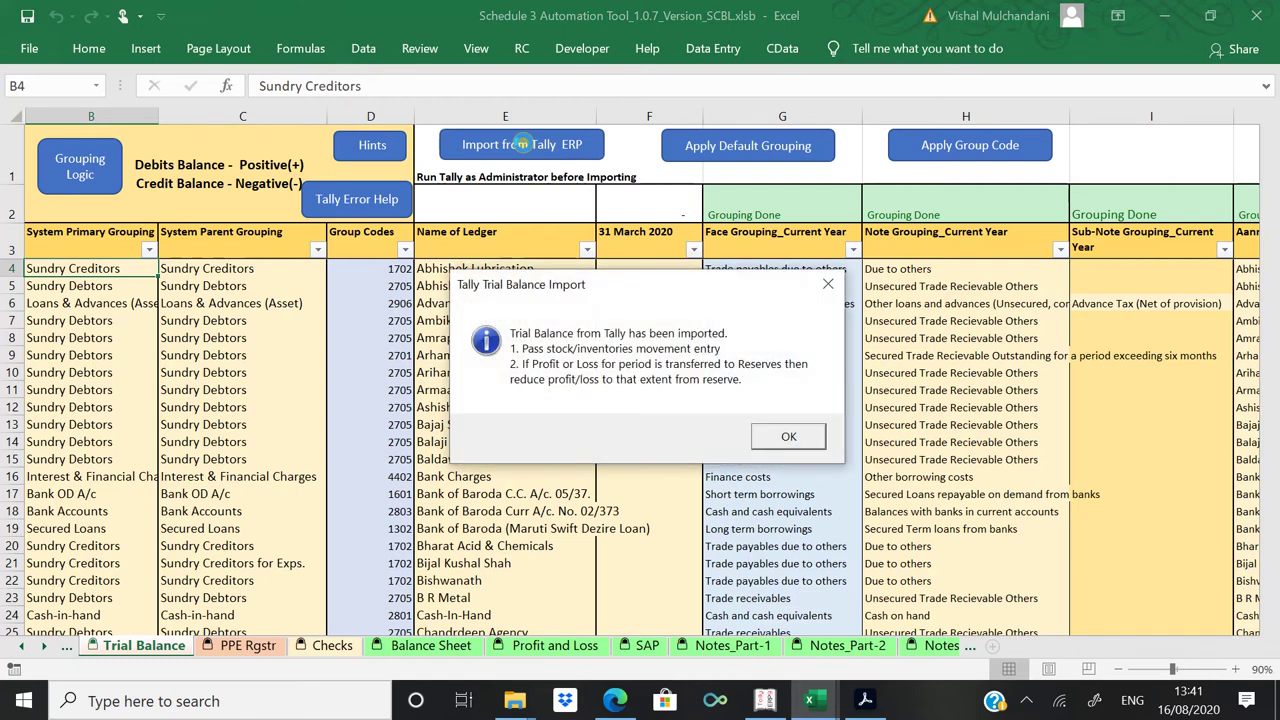
{"action": "key", "text": "Return"}
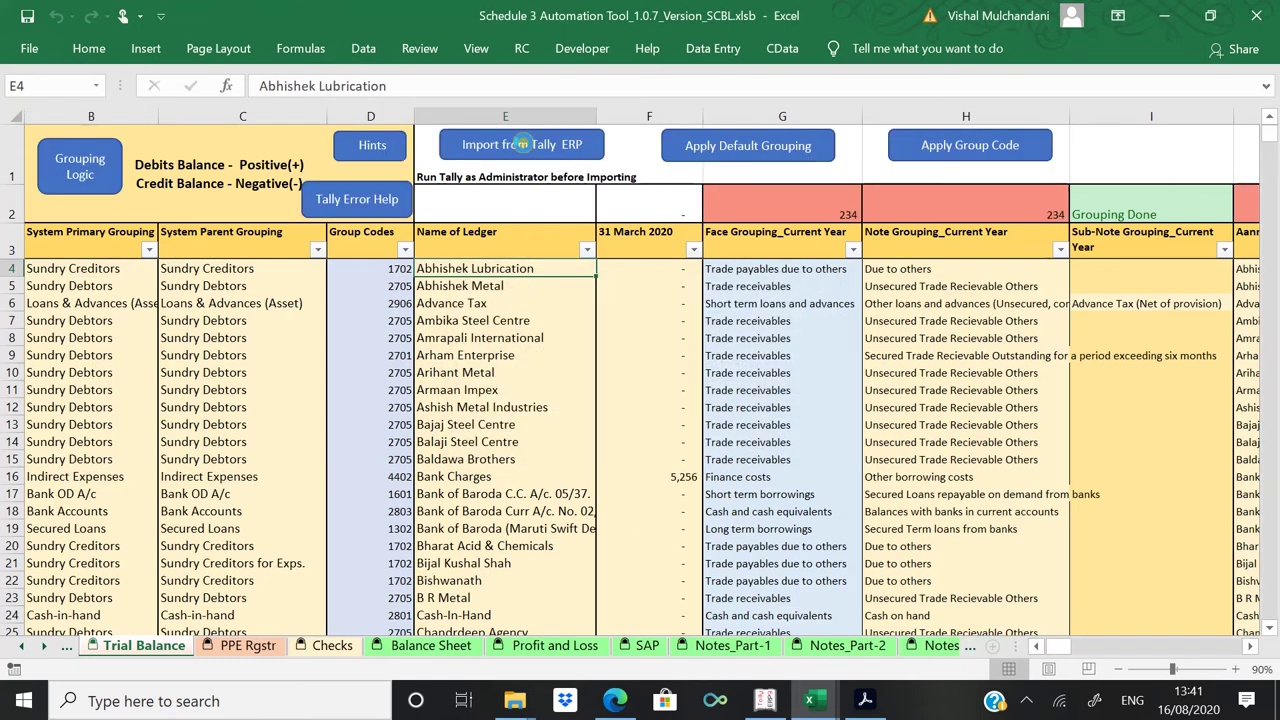
Step: Examine the newly imported ledgers without face or note groupings that follow the Change in stock row in the Trial Balance
{"action": "key", "text": "Down"}
{"action": "key", "text": "Down"}
{"action": "key", "text": "ctrl+Down"}
{"action": "key", "text": "Right"}
{"action": "key", "text": "Right"}
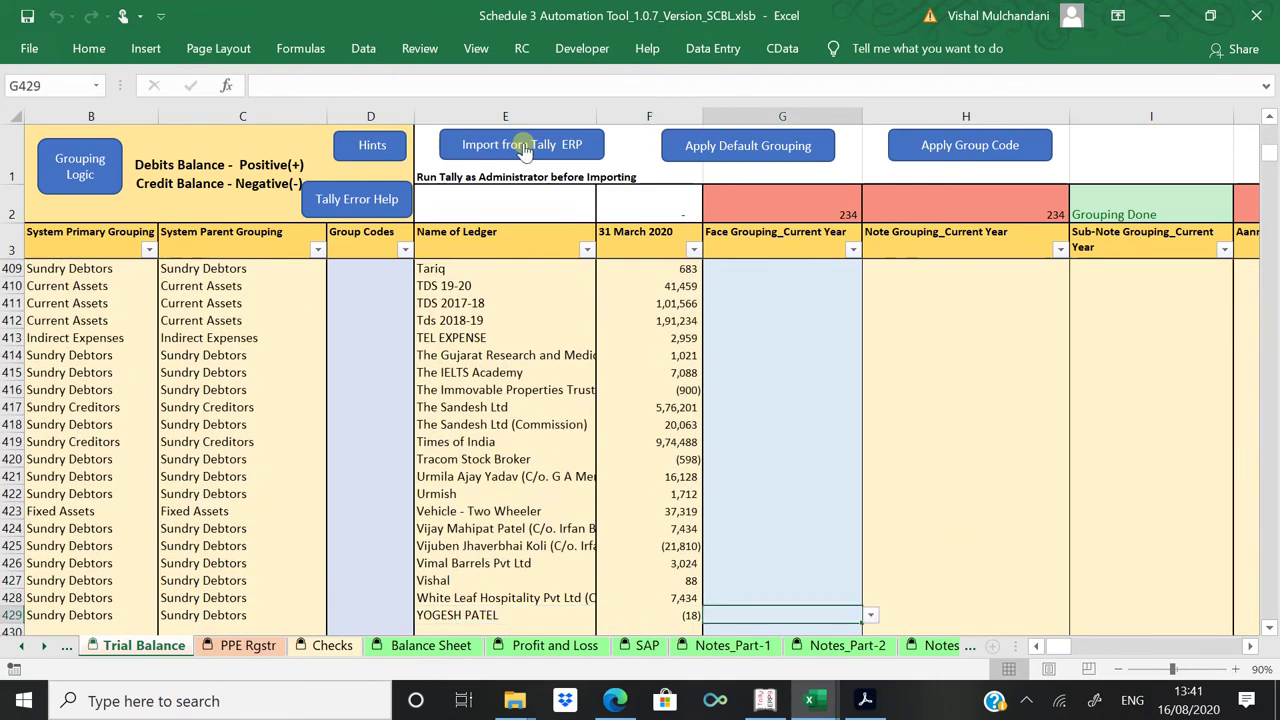
{"action": "key", "text": "ctrl+Up"}
{"action": "key", "text": "Down"}
{"action": "key", "text": "Down"}
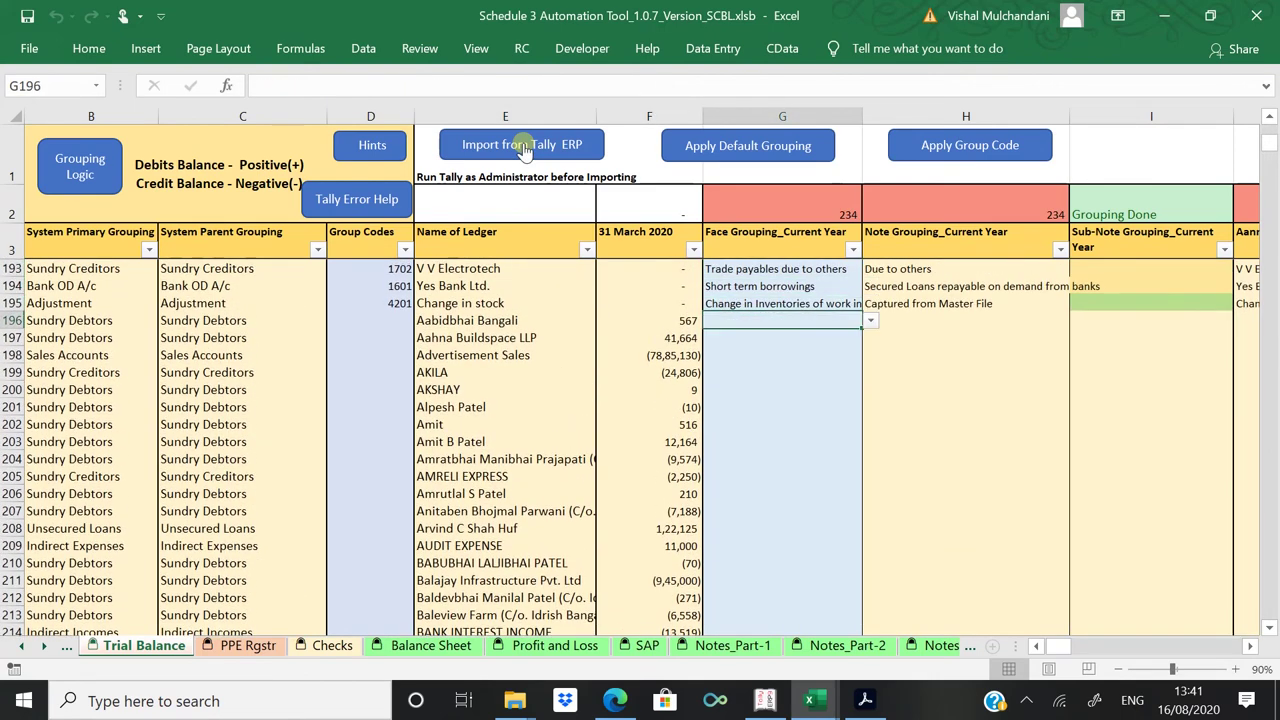
{"action": "key", "text": "Left"}
{"action": "key", "text": "Left"}
{"action": "key", "text": "ctrl+shift+Down"}
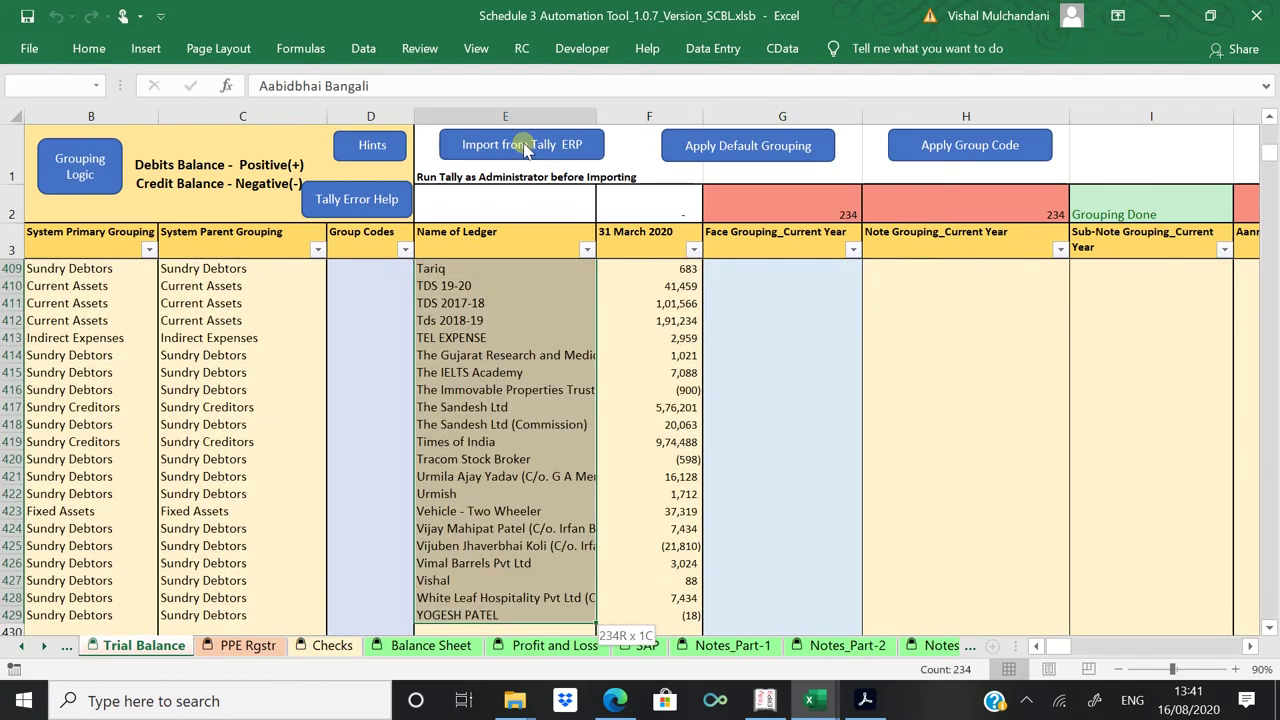
{"action": "key", "text": "Up"}
{"action": "key", "text": "Up"}
{"action": "key", "text": "Down"}
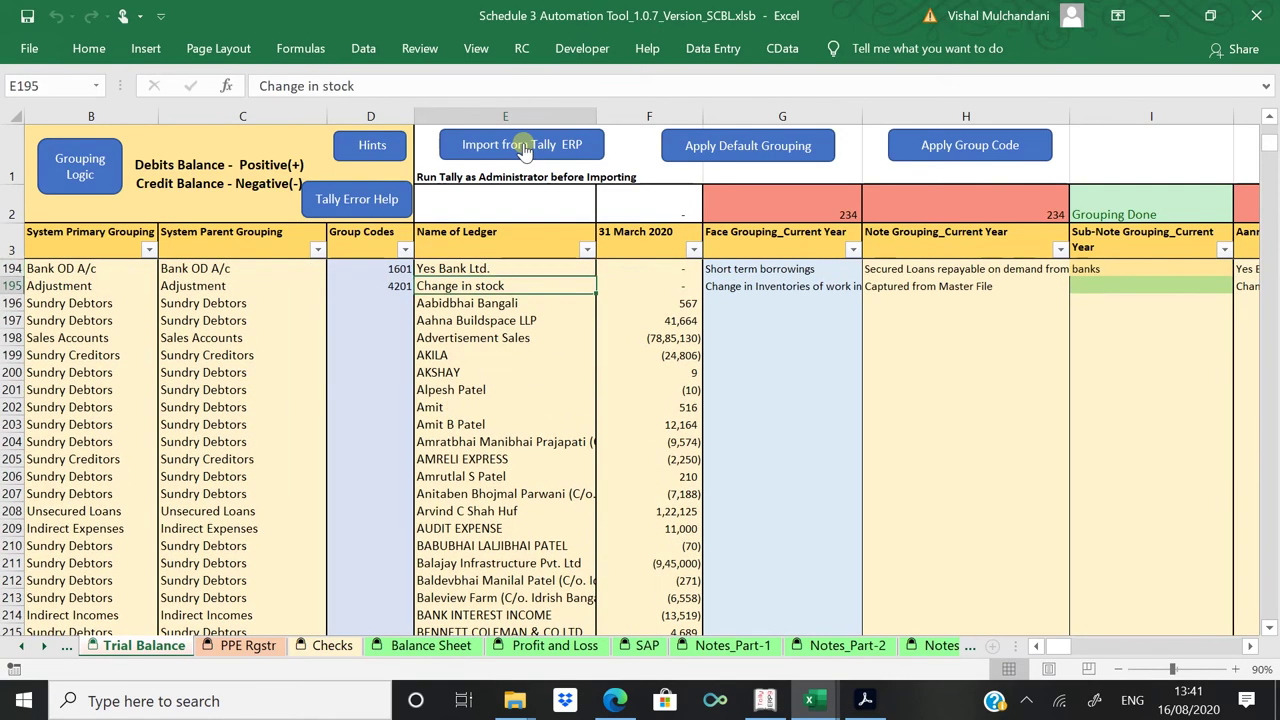
Step: Examine the Change in stock row across its system groupings, group code, amount and current year face grouping
{"action": "key", "text": "Left"}
{"action": "key", "text": "Left"}
{"action": "key", "text": "Left"}
{"action": "key", "text": "Up"}
{"action": "key", "text": "ctrl+Right"}
{"action": "key", "text": "Down"}
{"action": "key", "text": "Home"}
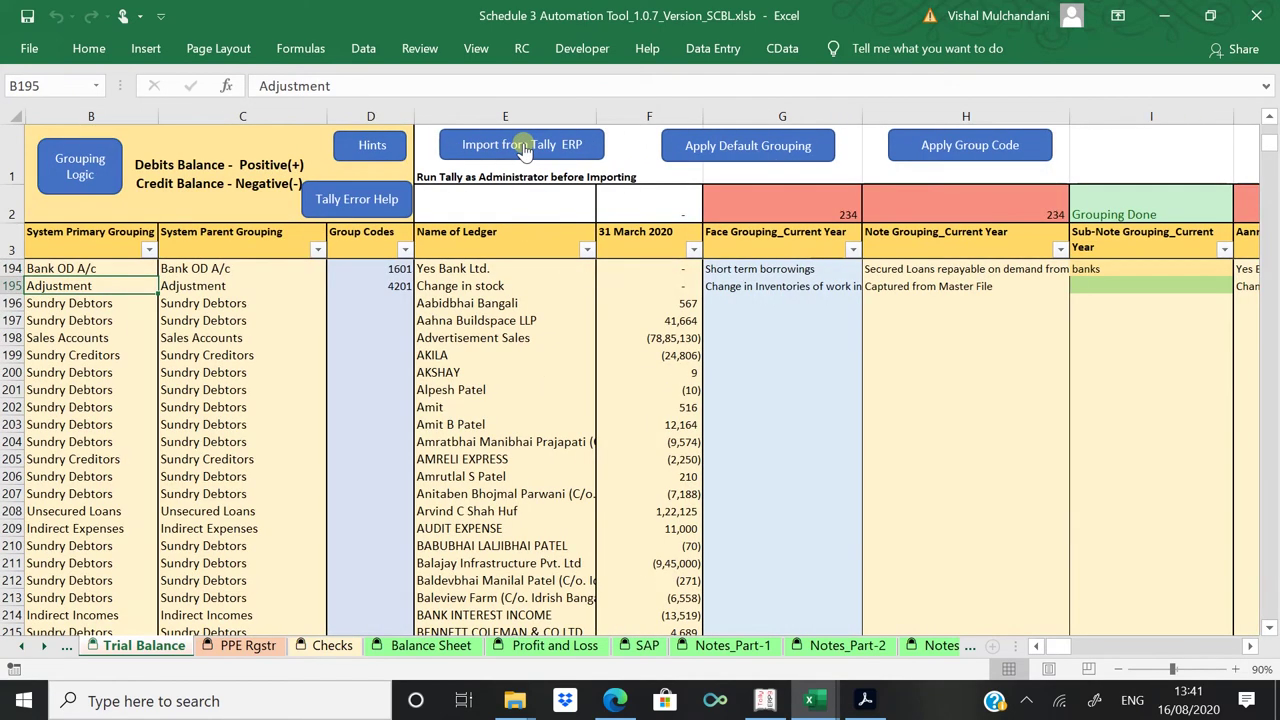
{"action": "key", "text": "Right"}
{"action": "key", "text": "Right"}
{"action": "key", "text": "Right"}
{"action": "key", "text": "Right"}
{"action": "key", "text": "Right"}
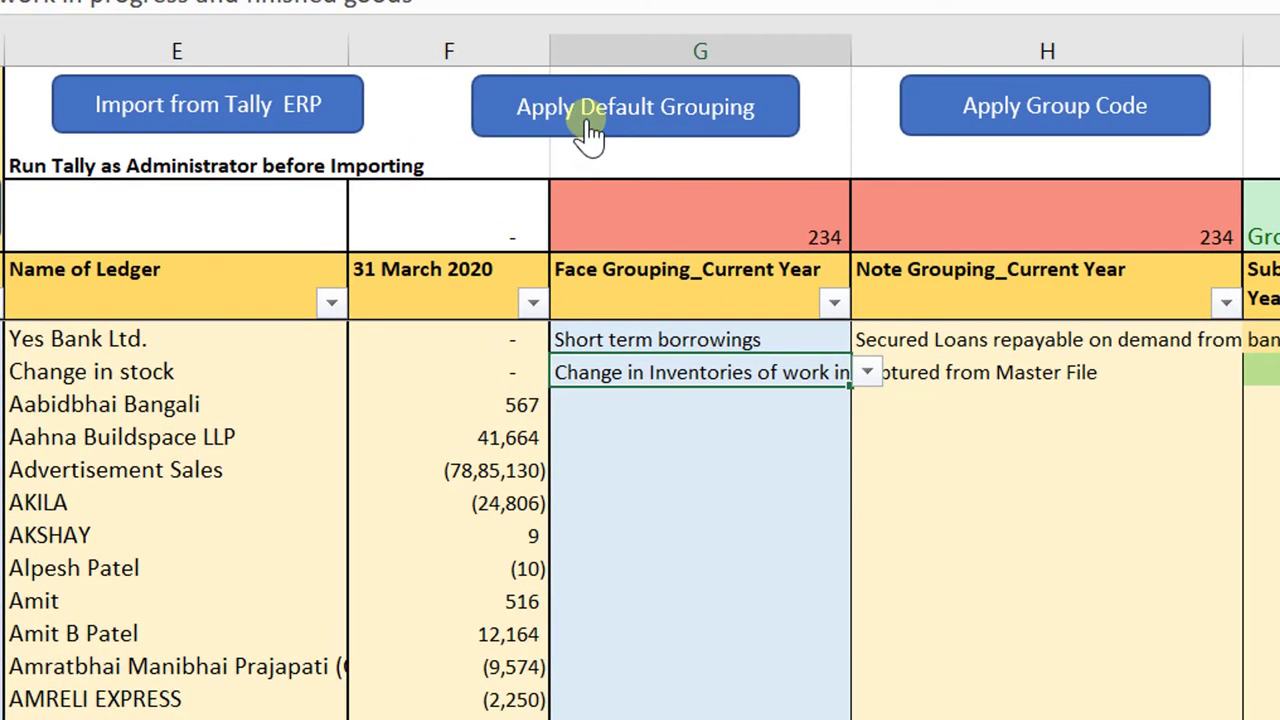
Step: Apply the default grouping to the imported ledgers and view the face grouping options for the AUDIT EXPENSE ledger
{"action": "left_click", "coordinate": [587, 119]}
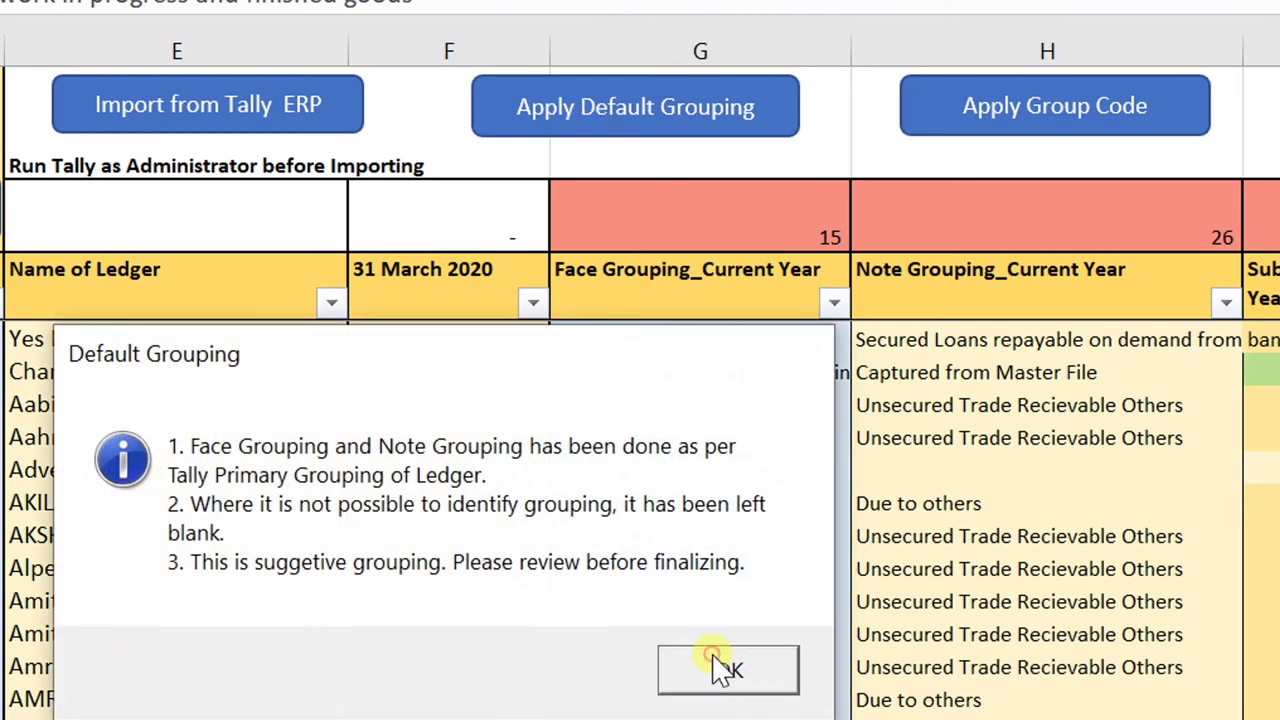
{"action": "left_click", "coordinate": [727, 668]}
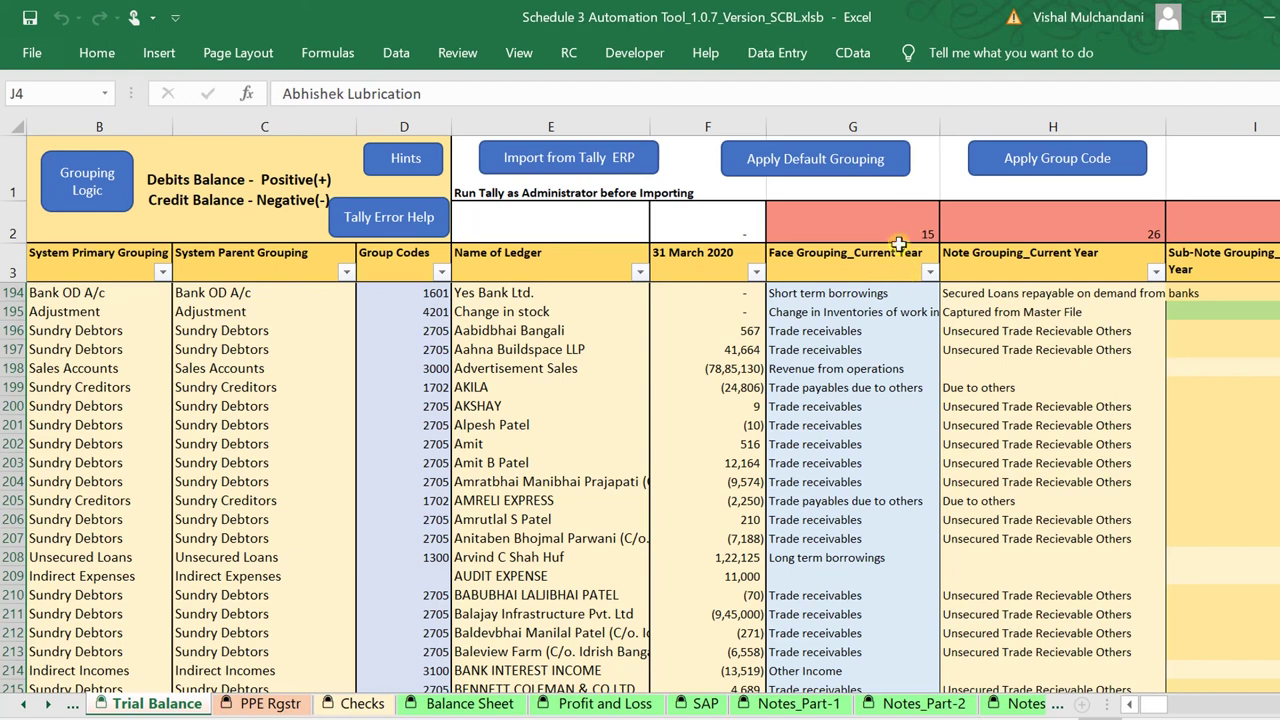
{"action": "left_click", "coordinate": [831, 560]}
{"action": "left_click", "coordinate": [838, 574]}
{"action": "key", "text": "alt+Down"}
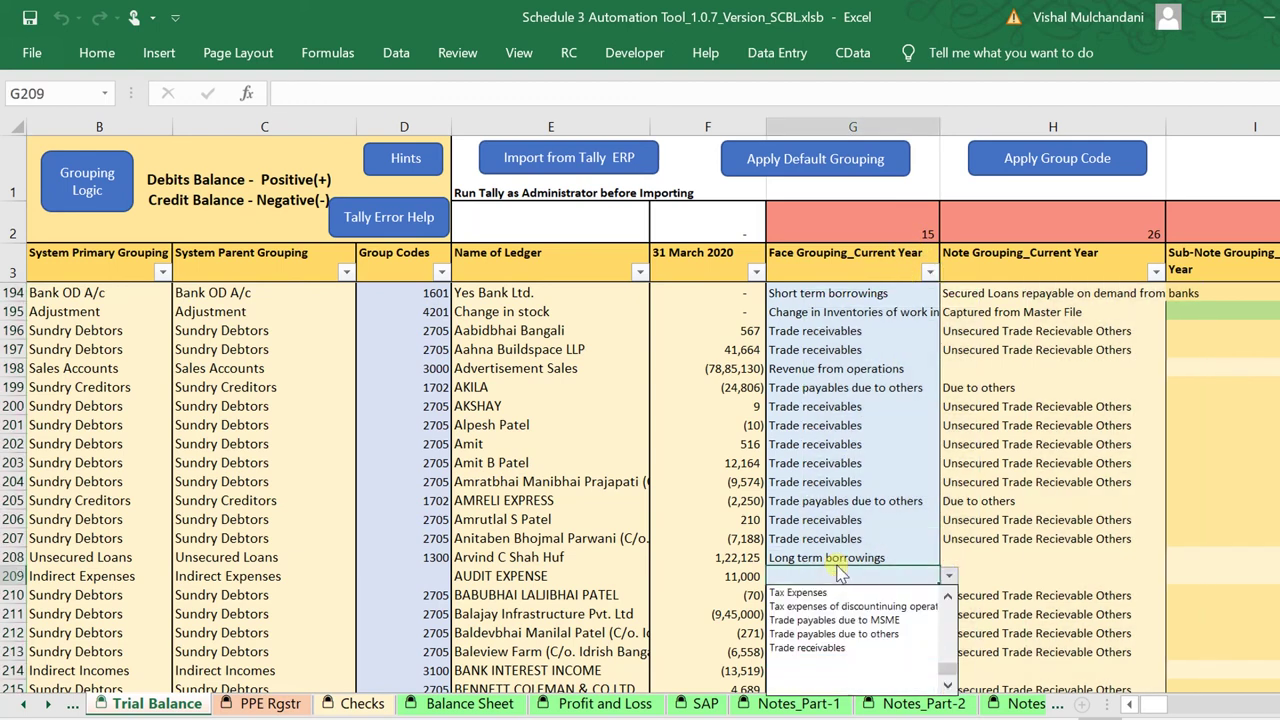
{"action": "key", "text": "Escape"}
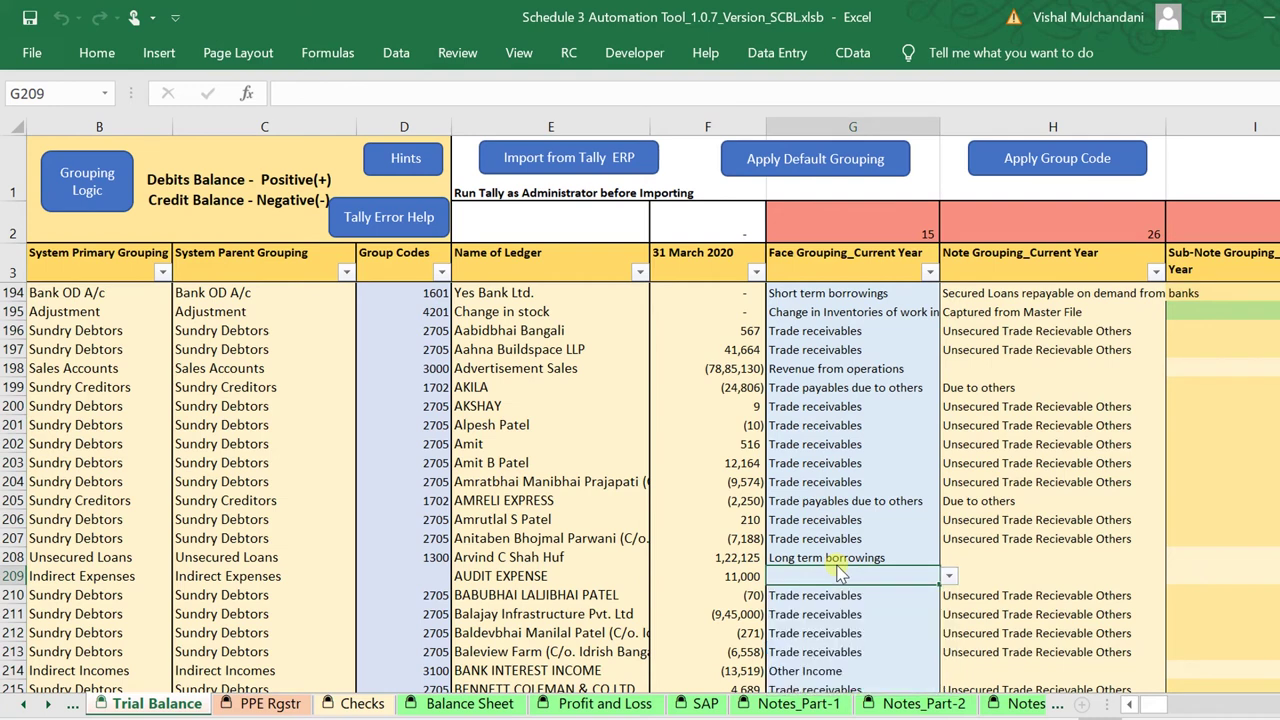
Step: Review the Balance Sheet and the Profit and Loss statement, keeping Select Notes at Yes for Cost of Material Consumed
{"action": "left_click", "coordinate": [495, 705]}
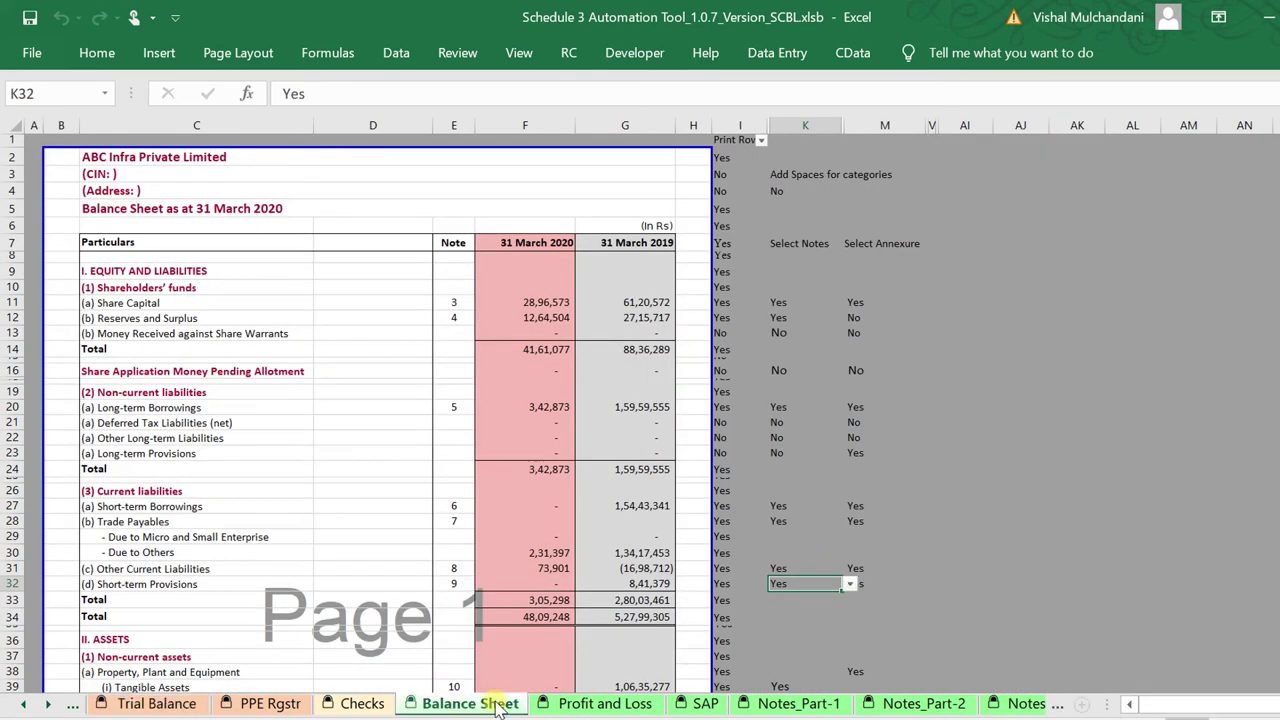
{"action": "left_click", "coordinate": [612, 706]}
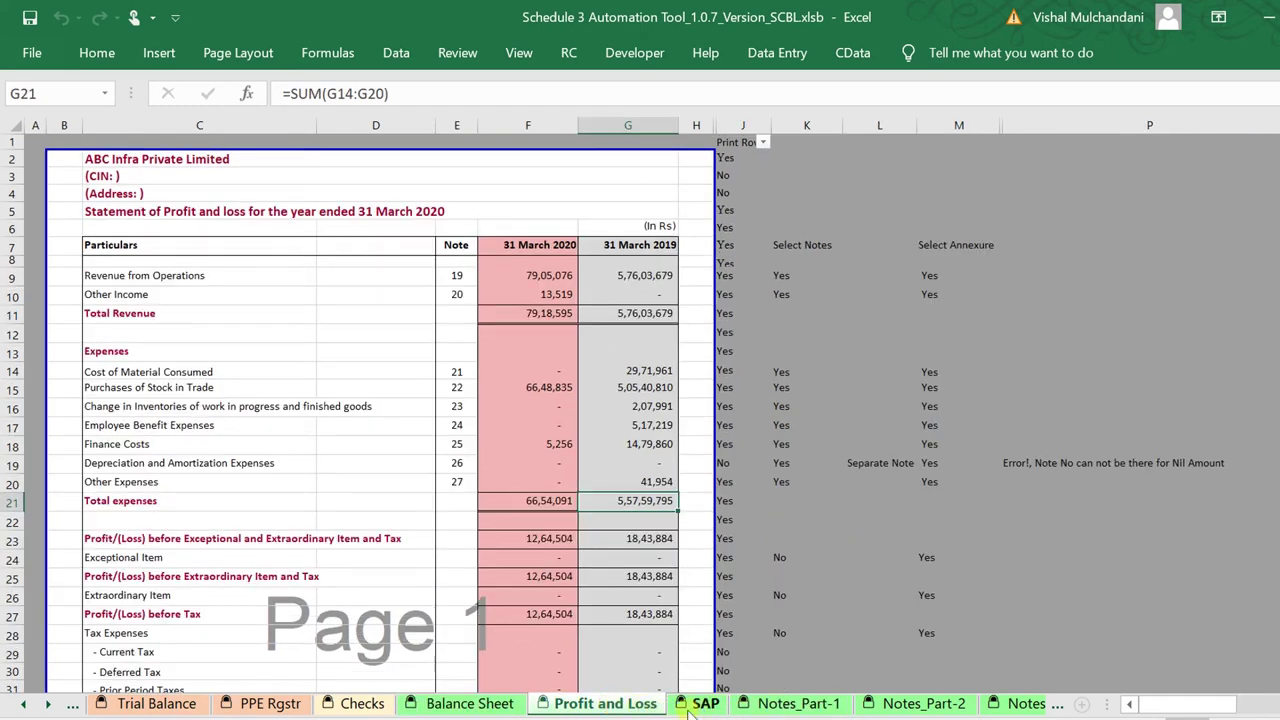
{"action": "left_click", "coordinate": [788, 375]}
{"action": "key", "text": "alt+Down"}
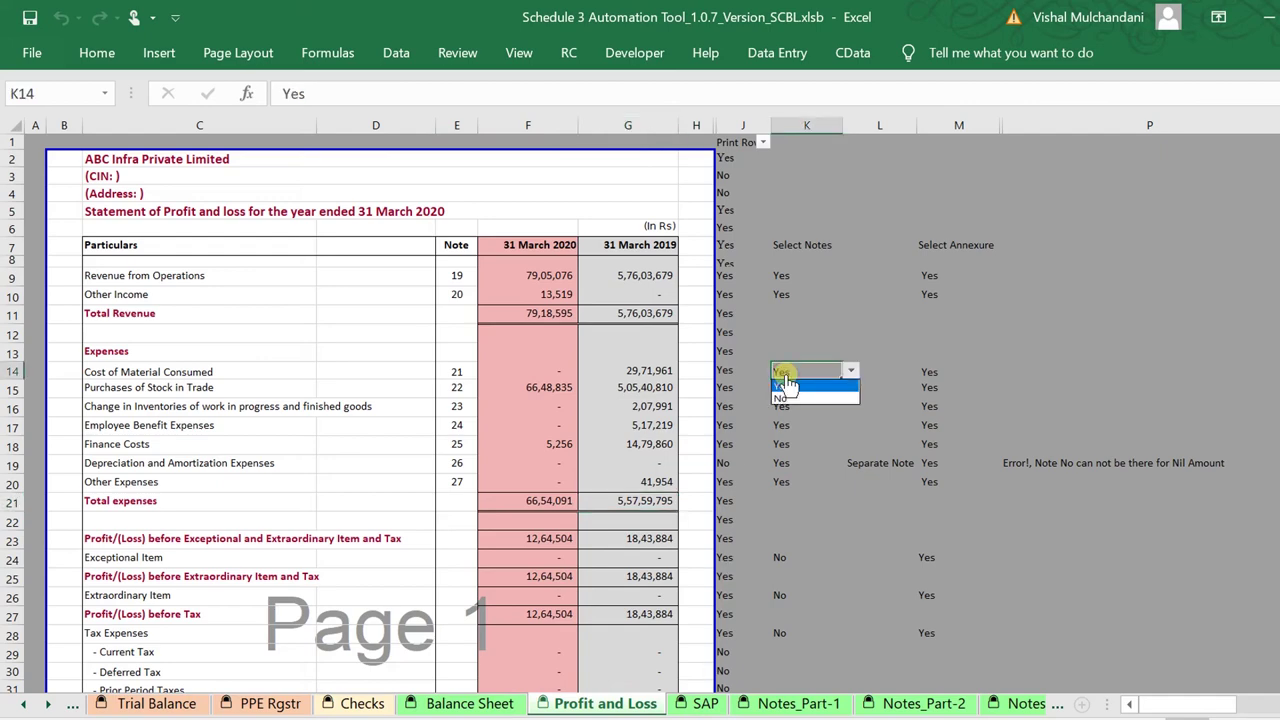
{"action": "left_click", "coordinate": [788, 384]}
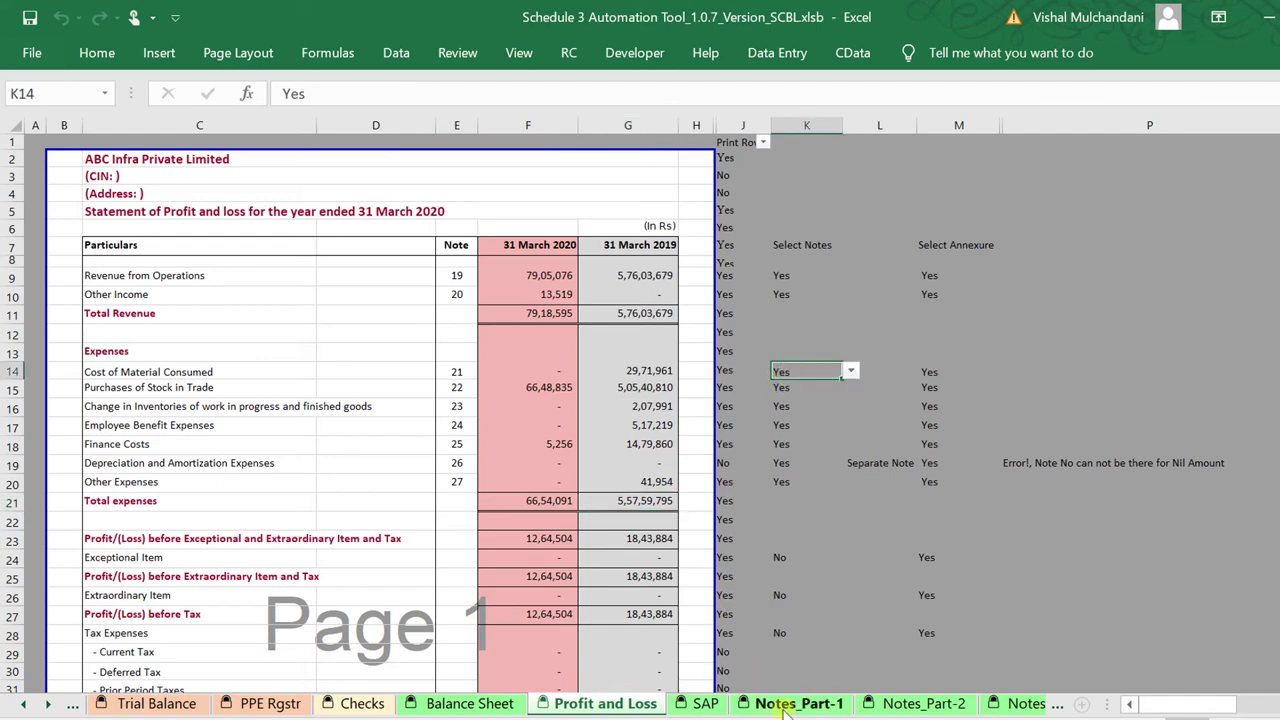
Step: View the Notes_Part-1 sheet and return to the start of the Trial Balance
{"action": "left_click", "coordinate": [785, 706]}
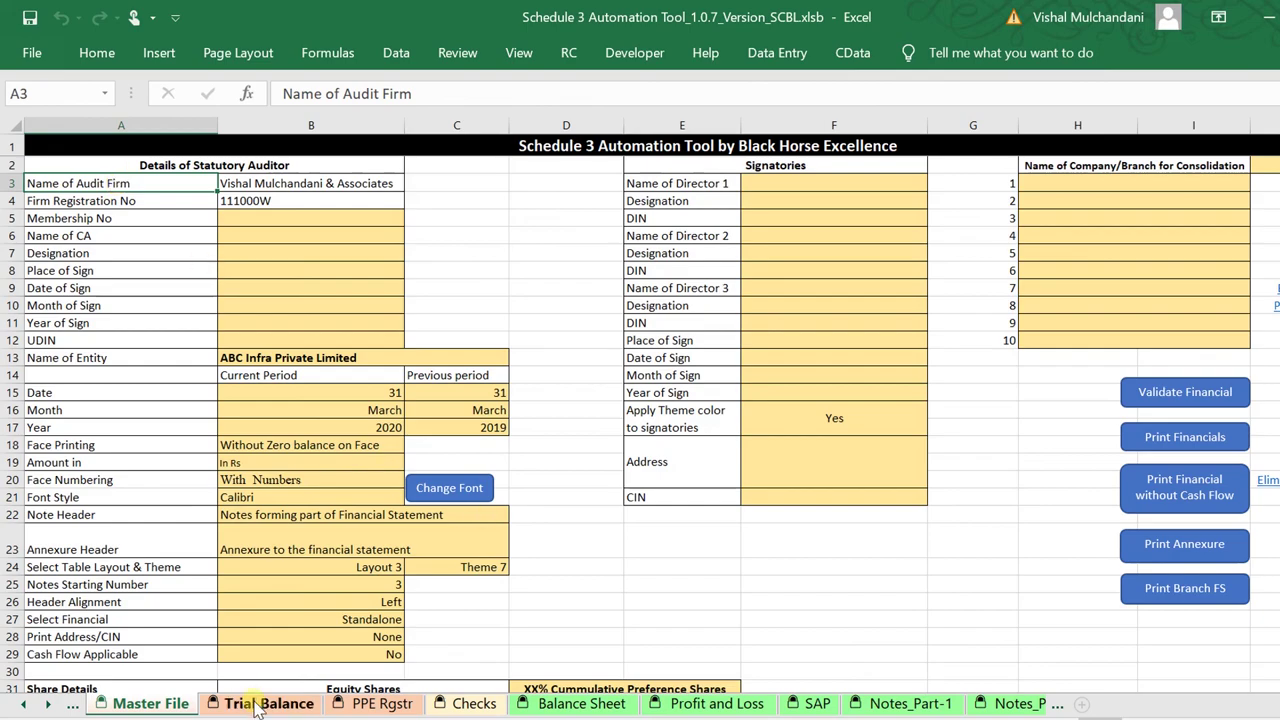
{"action": "left_click", "coordinate": [268, 704]}
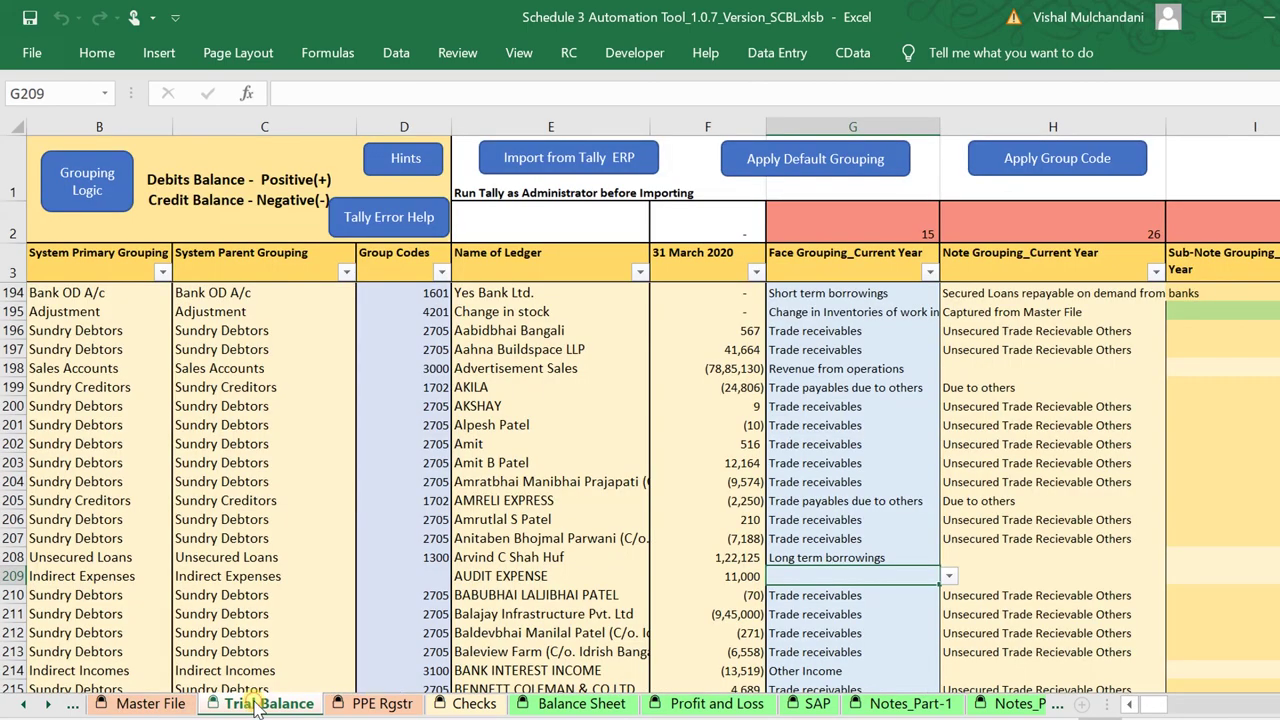
{"action": "key", "text": "ctrl+Home"}
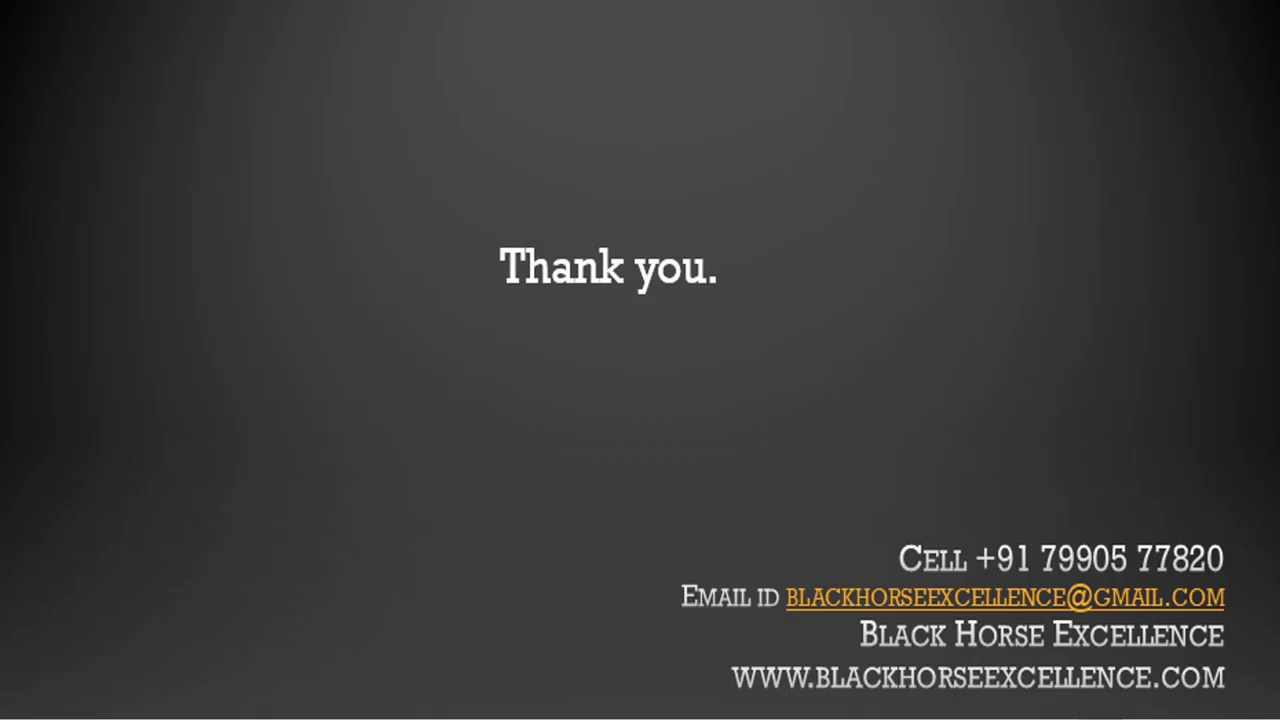